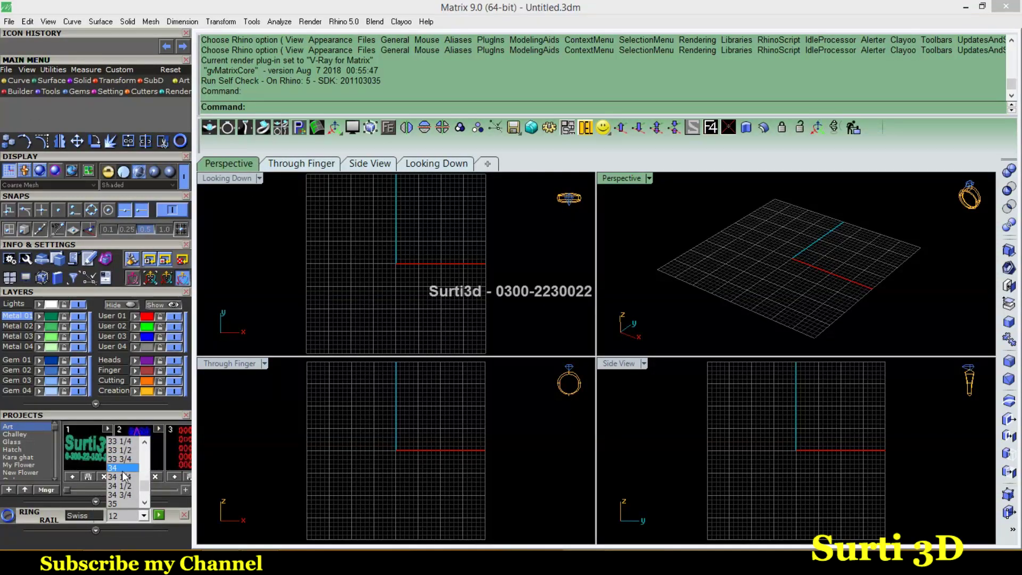
# Set the ring size to 18 and offset the ring circle 0.5 outward
pyautogui.click(121, 504)
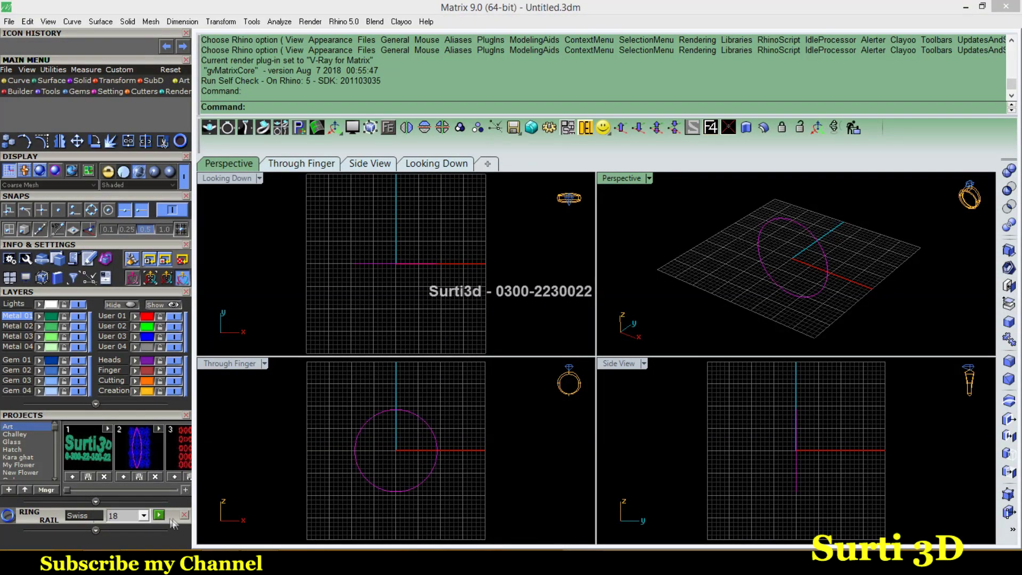
pyautogui.click(18, 81)
pyautogui.click(129, 124)
pyautogui.write('5')
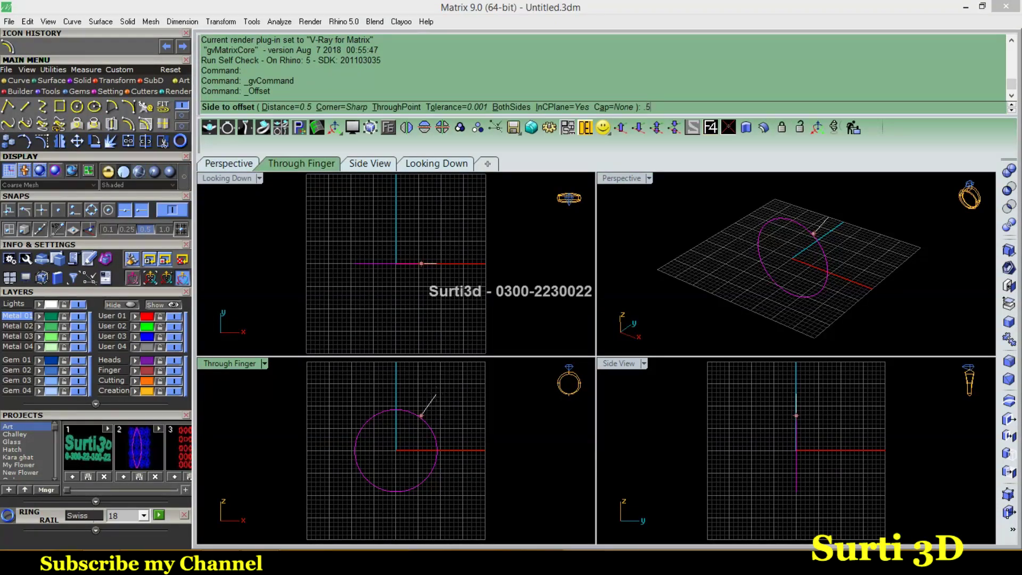
pyautogui.press('Return')
pyautogui.click(452, 408)
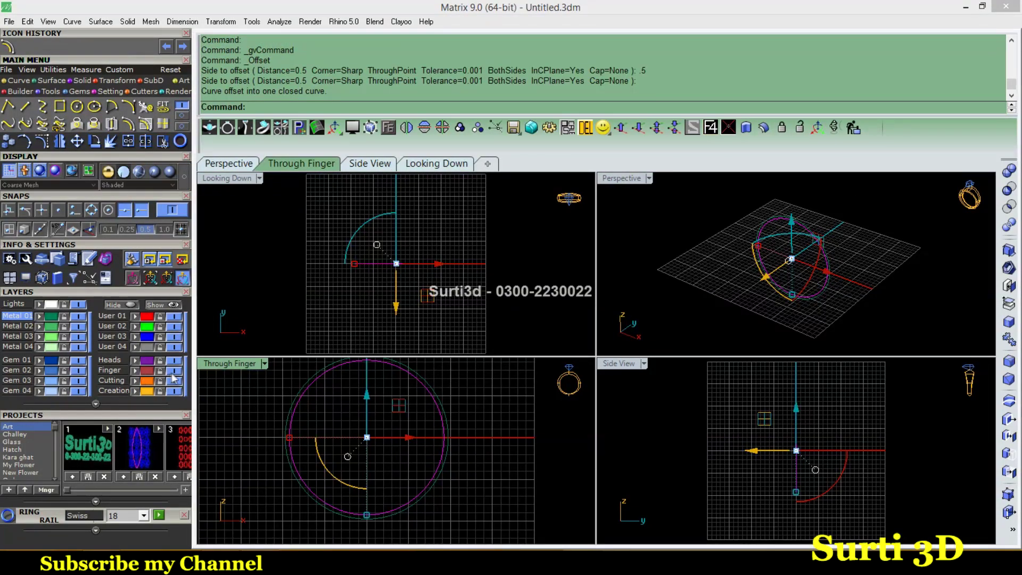
# In the enlarged side view, tilt the side profile line and mirror it across the vertical axis
pyautogui.scroll(-2, 474, 401)
pyautogui.scroll(-1, 499, 433)
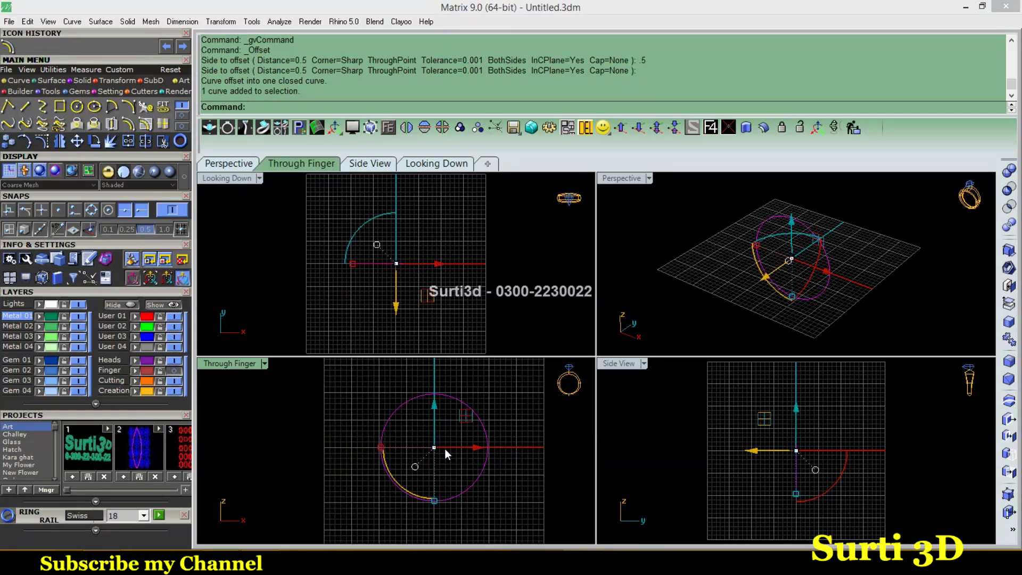
pyautogui.doubleClick(615, 363)
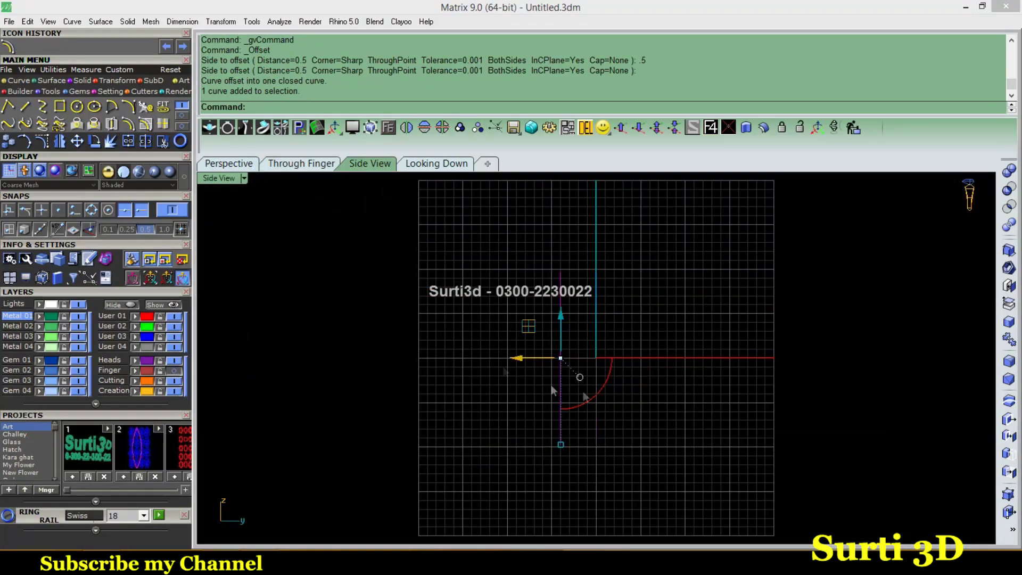
pyautogui.click(95, 141)
pyautogui.click(75, 210)
pyautogui.click(58, 210)
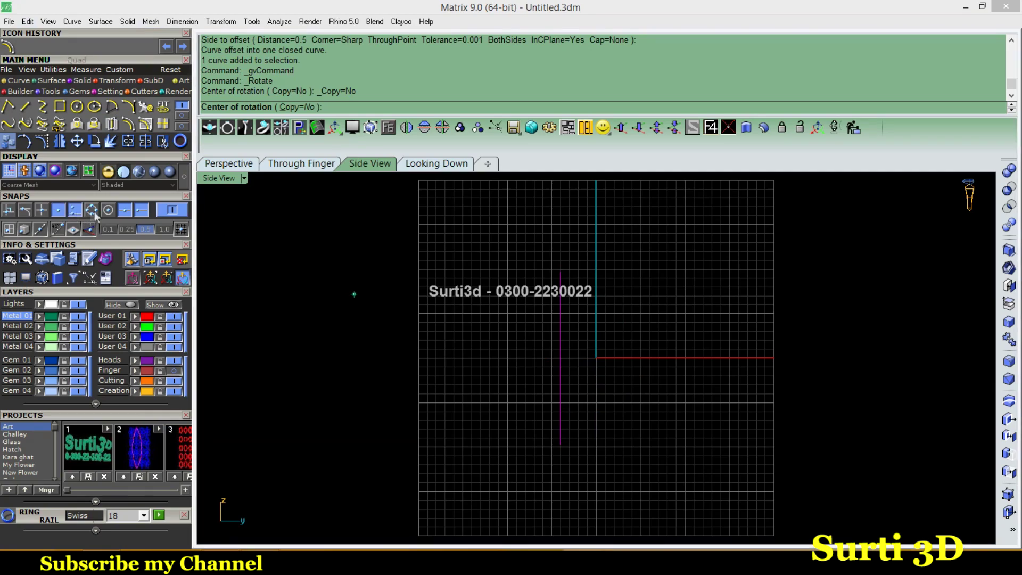
pyautogui.click(560, 272)
pyautogui.scroll(3, 560, 273)
pyautogui.click(562, 450)
pyautogui.scroll(2, 561, 449)
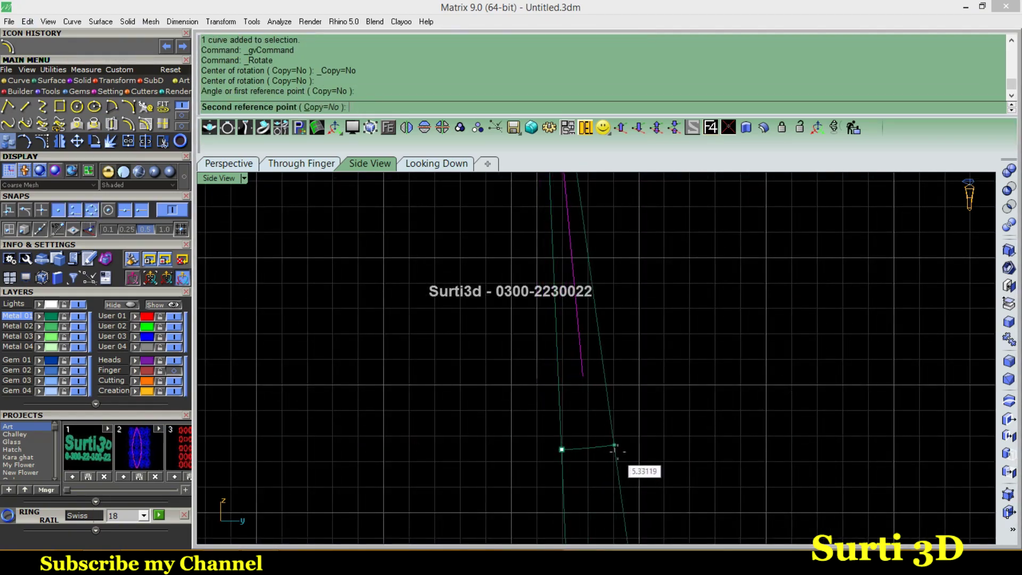
pyautogui.click(620, 450)
pyautogui.scroll(-3, 586, 458)
pyautogui.click(406, 127)
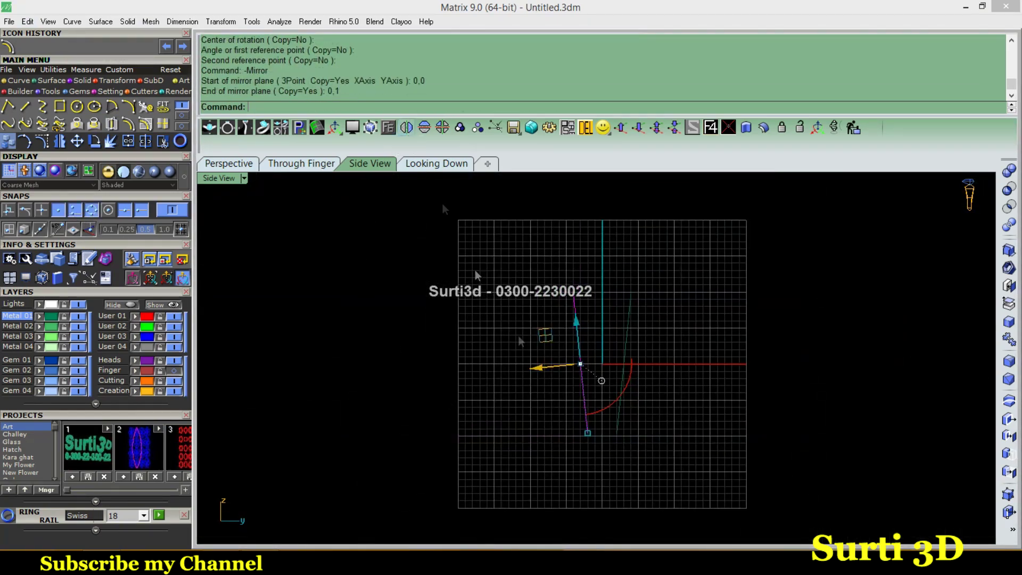
# Close the V profile's bottom with an arc and begin a two-rail sweep of the profile
pyautogui.click(25, 106)
pyautogui.scroll(3, 599, 447)
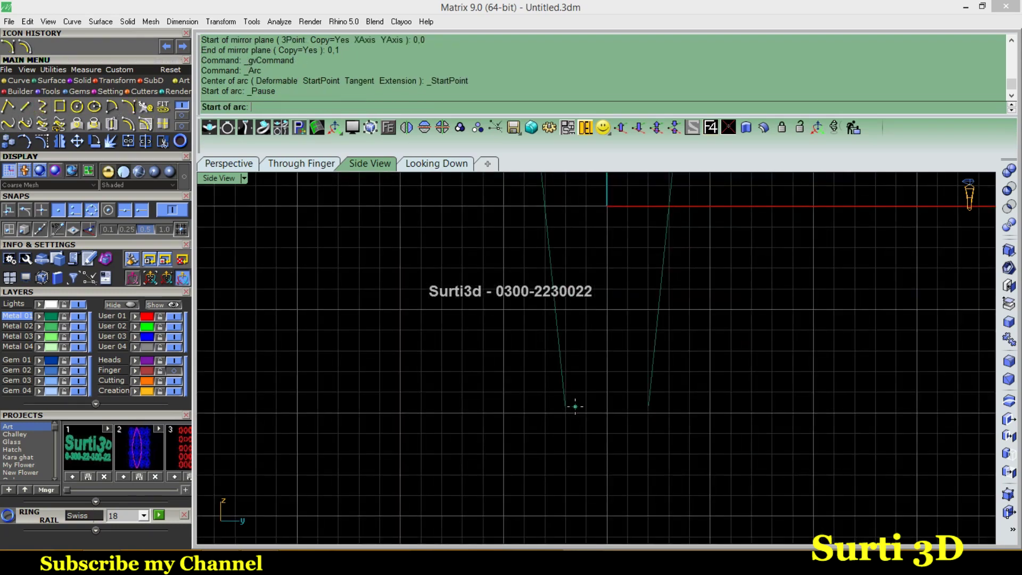
pyautogui.click(564, 405)
pyautogui.click(648, 405)
pyautogui.click(618, 428)
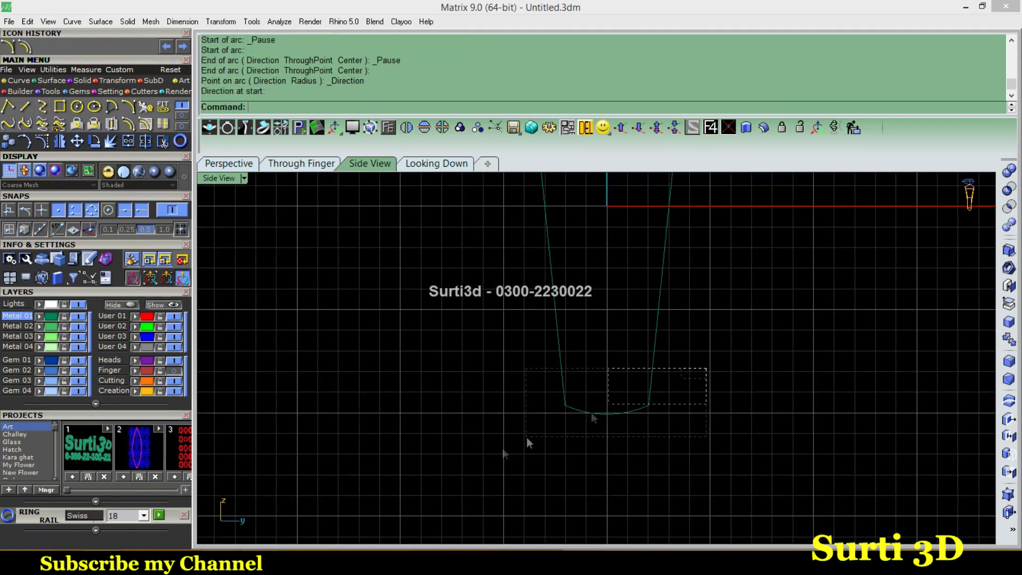
pyautogui.click(52, 80)
pyautogui.click(25, 106)
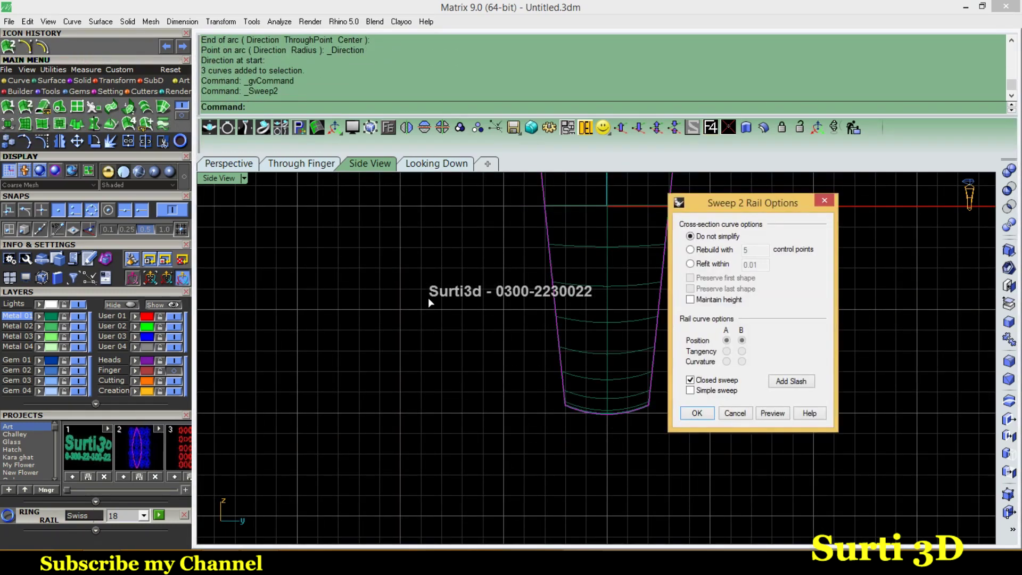
# Create the swept ring band surface and make User 01 the current layer
pyautogui.press('Return')
pyautogui.moveTo(335, 245); pyautogui.dragTo(616, 309, button='right')
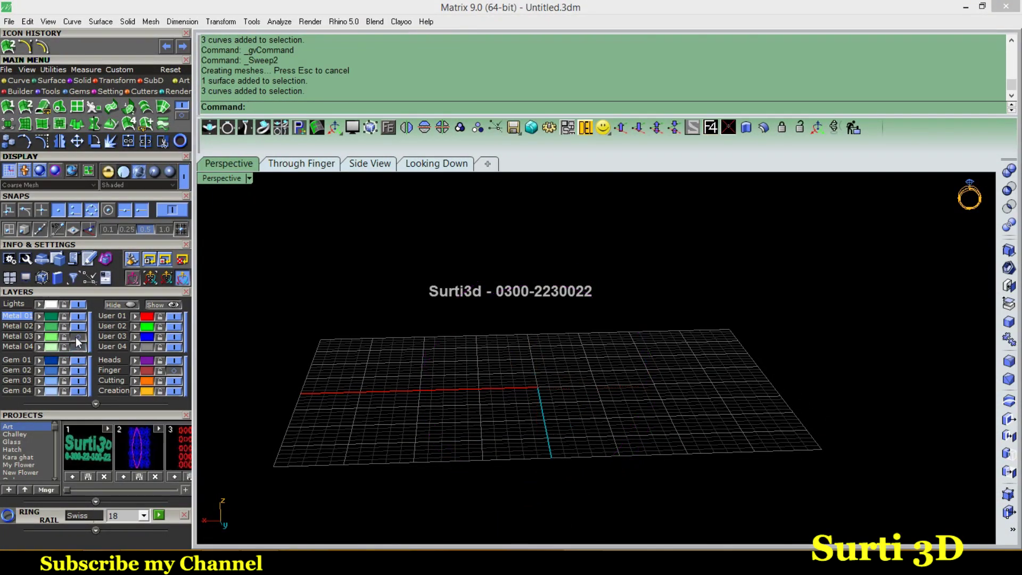
pyautogui.click(121, 316)
pyautogui.moveTo(533, 384); pyautogui.dragTo(566, 397, button='right')
# Unroll the ring band into a flat strip with Smash and hide the Metal 03 layer
pyautogui.click(567, 396)
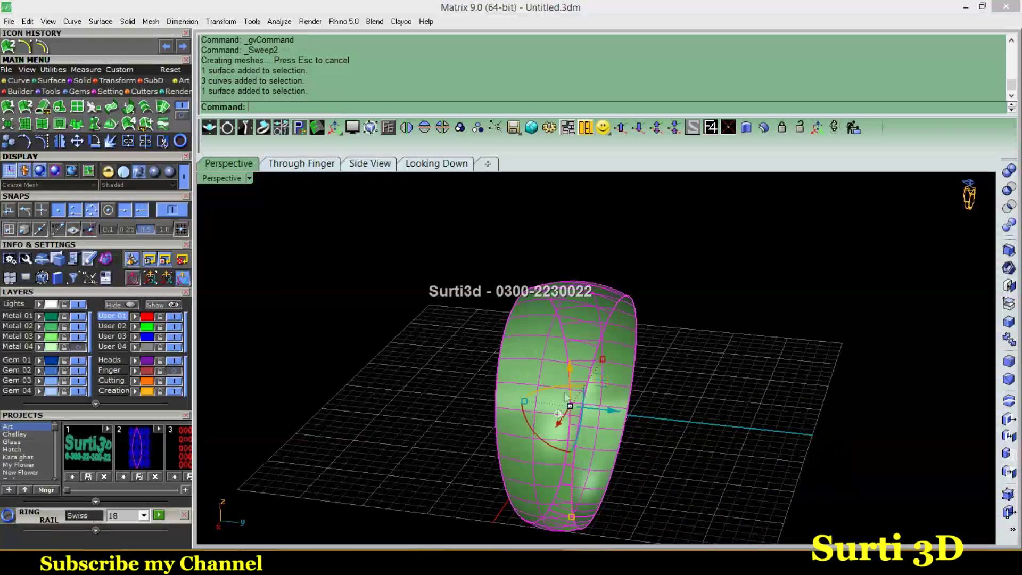
pyautogui.click(100, 22)
pyautogui.click(159, 522)
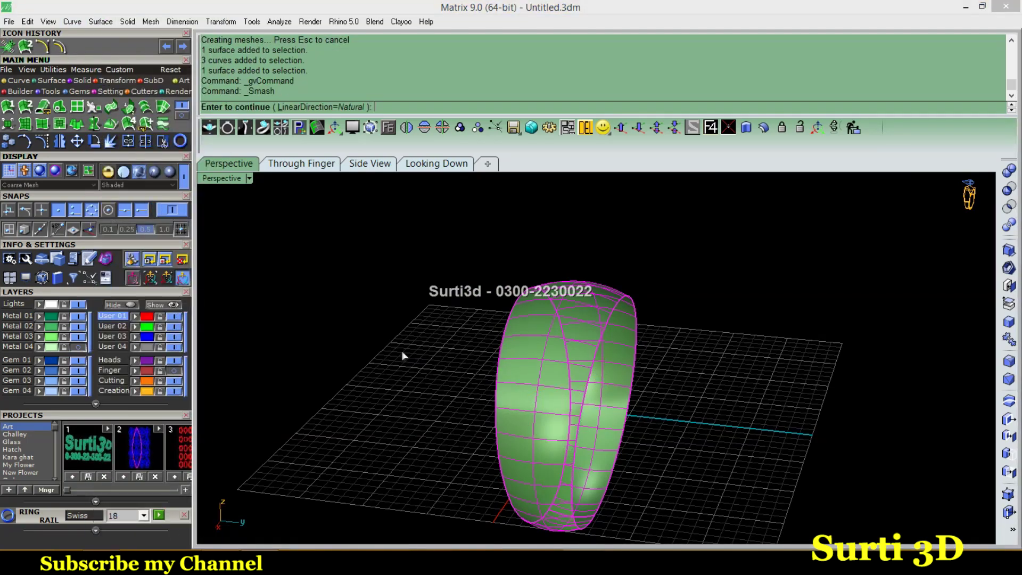
pyautogui.moveTo(400, 349); pyautogui.dragTo(405, 404, button='right')
pyautogui.click(79, 336)
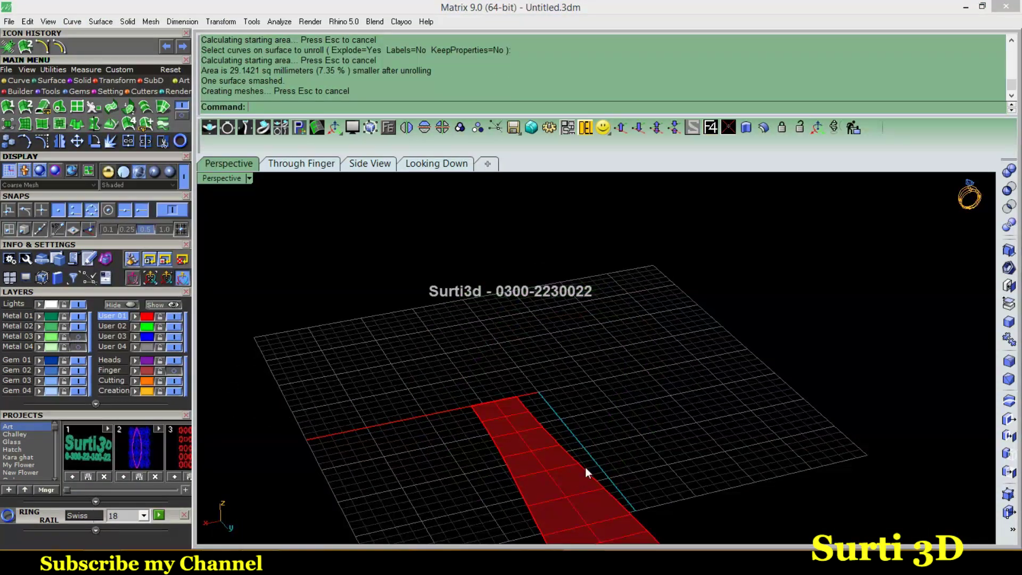
pyautogui.click(585, 467)
pyautogui.click(436, 163)
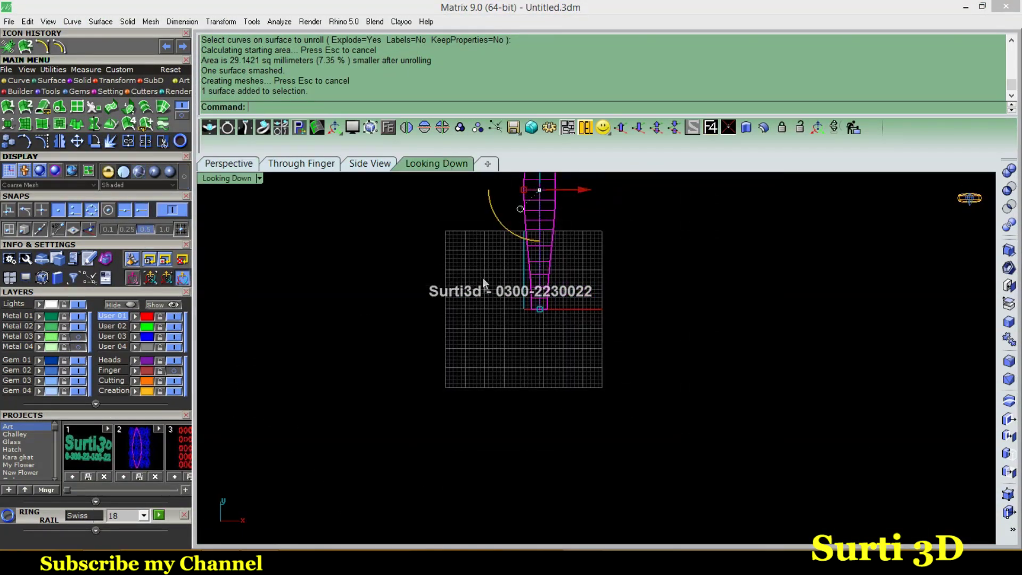
# Rotate the flat strip horizontal and centre it on the origin
pyautogui.moveTo(482, 276)
pyautogui.mouseDown()
pyautogui.moveTo(529, 316)
pyautogui.moveTo(581, 320)
pyautogui.mouseUp()
pyautogui.click(53, 69)
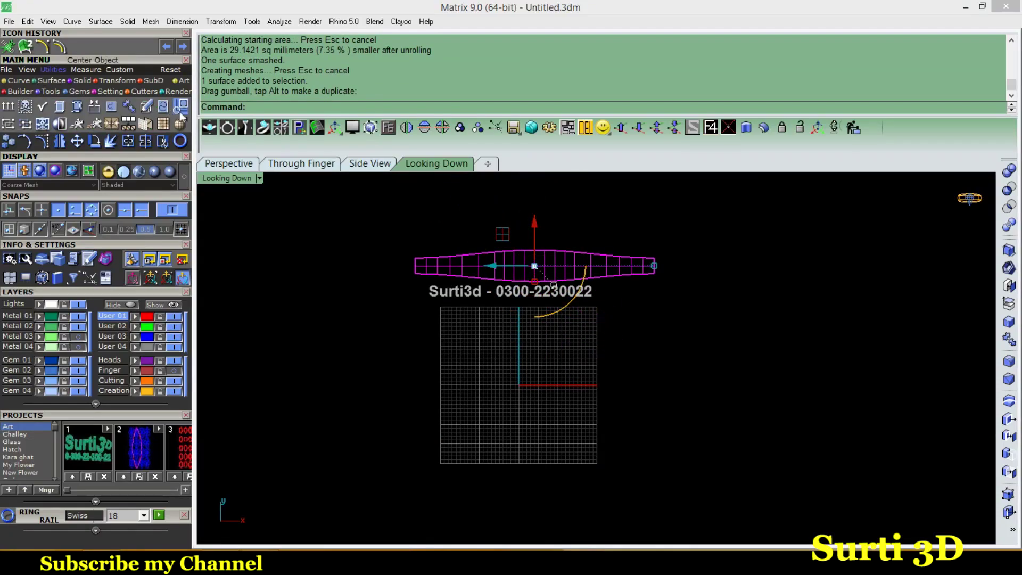
pyautogui.click(129, 107)
pyautogui.click(517, 374)
pyautogui.scroll(2, 483, 360)
pyautogui.scroll(2, 483, 359)
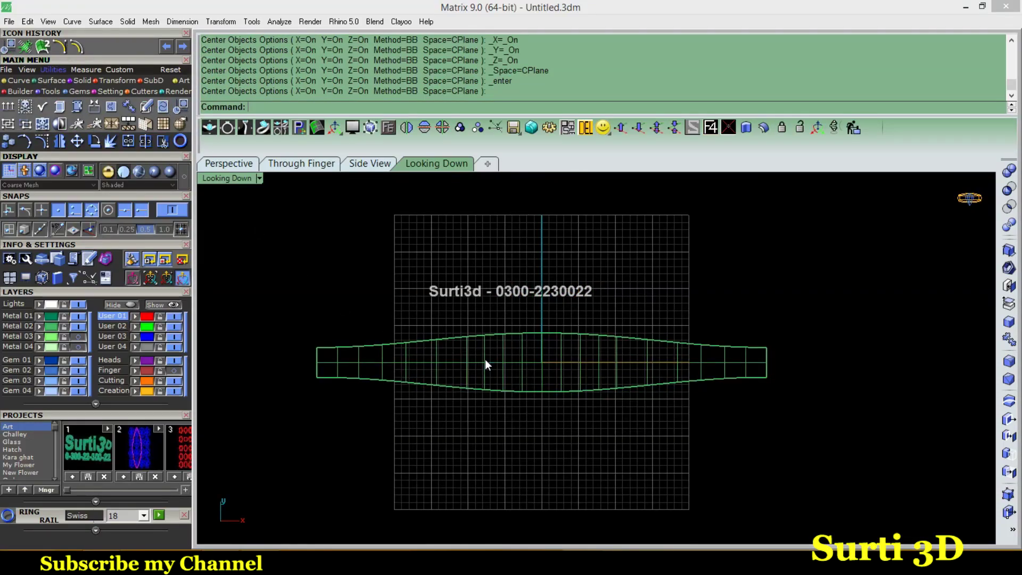
pyautogui.click(482, 360)
# Duplicate the strip's border as a curve and delete the strip surface
pyautogui.click(29, 92)
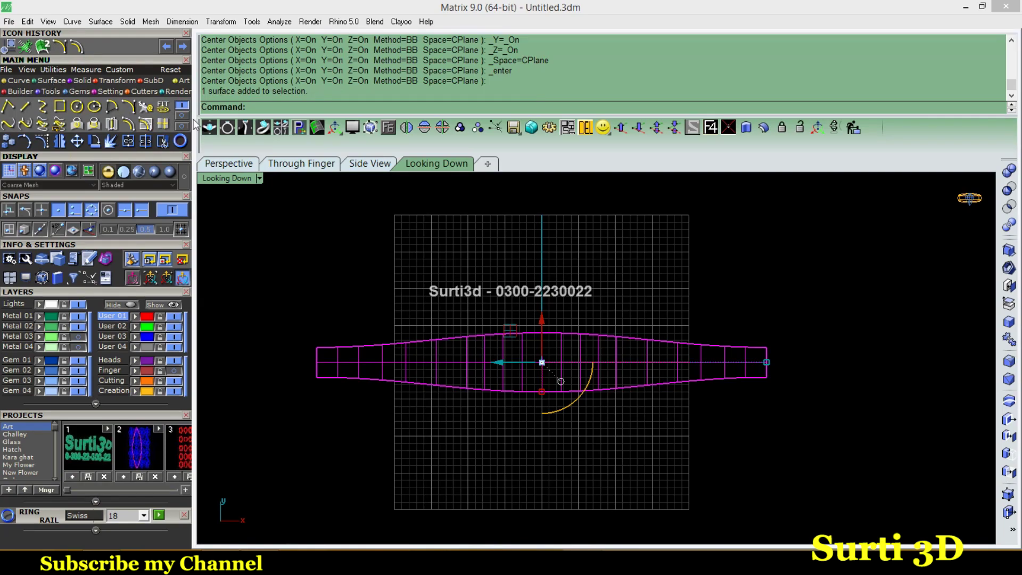
pyautogui.click(163, 125)
pyautogui.press('Delete')
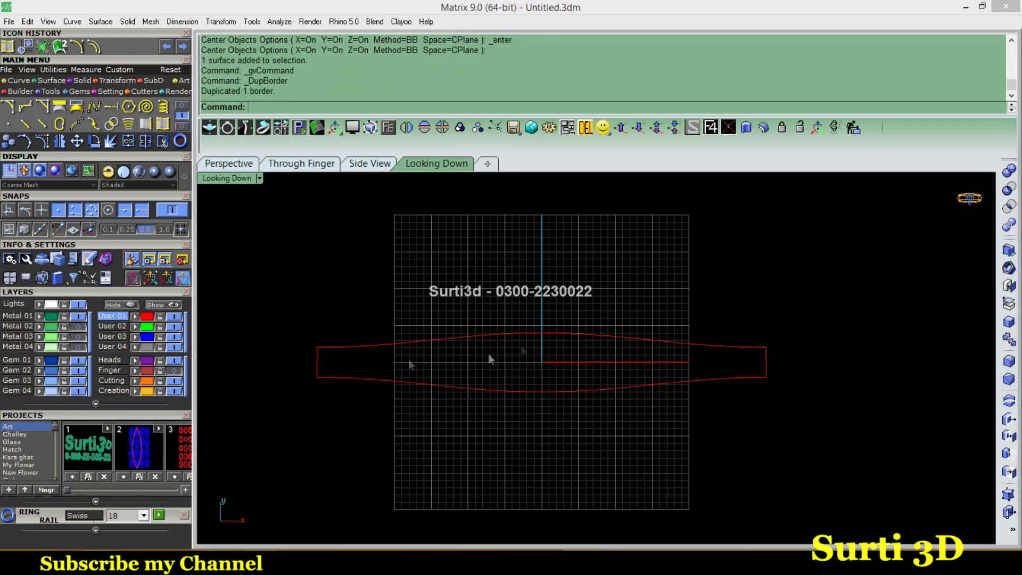
pyautogui.scroll(2, 491, 339)
pyautogui.click(491, 339)
pyautogui.press('Escape')
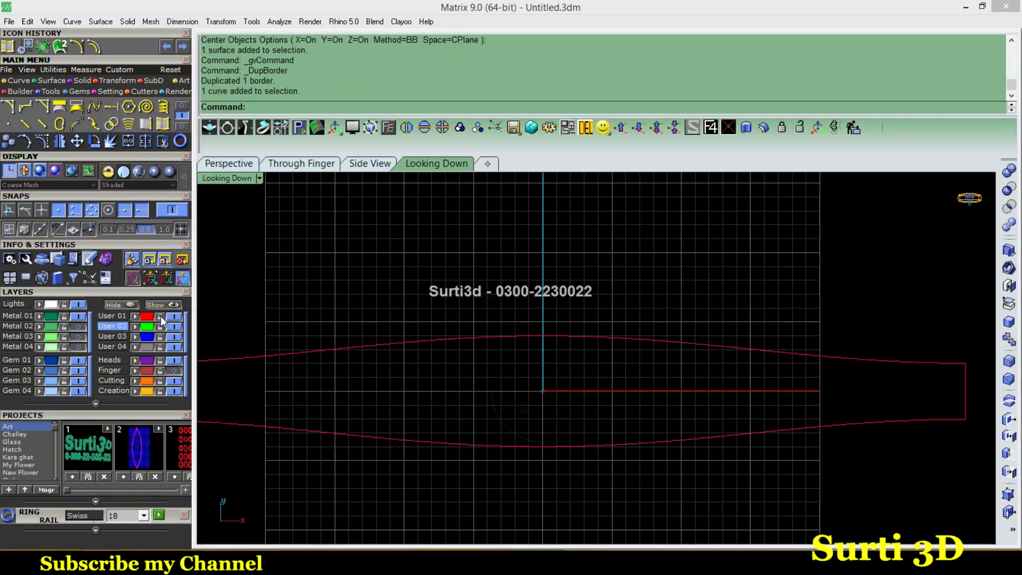
pyautogui.scroll(-2, 405, 349)
pyautogui.press('Left')
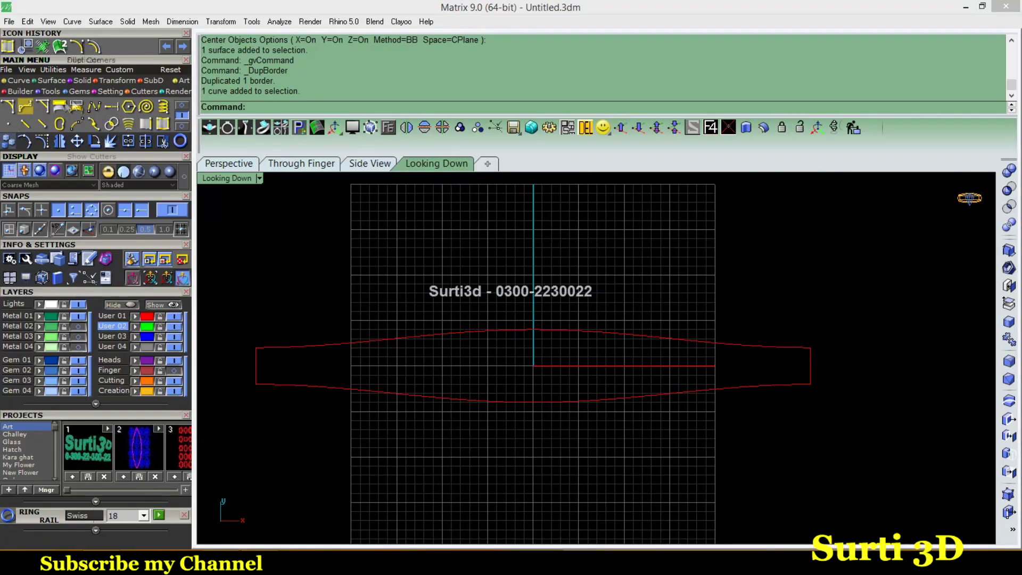
# Start offsetting the strip outline curve by 0.5
pyautogui.click(19, 80)
pyautogui.click(128, 124)
pyautogui.click(463, 400)
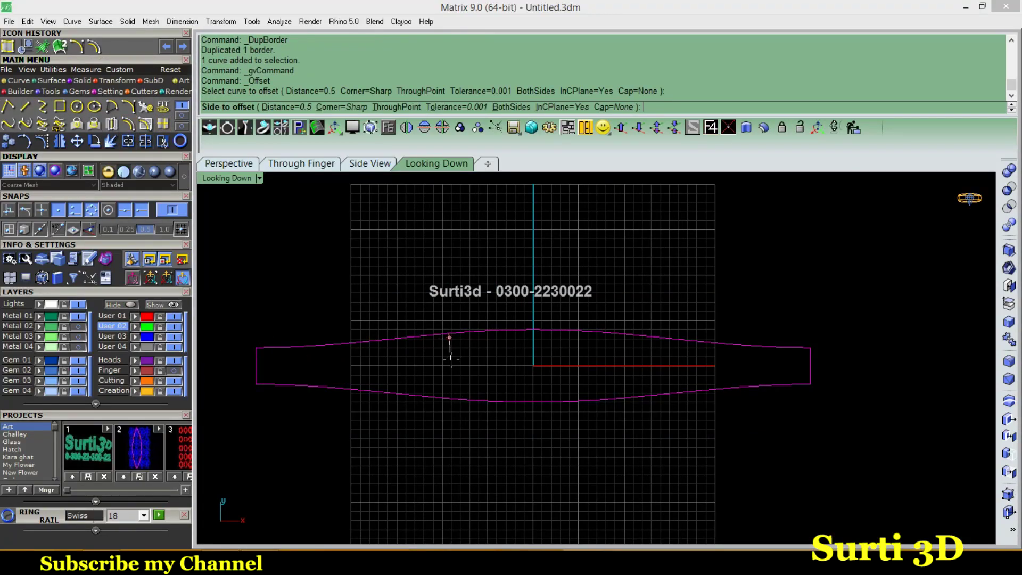
# Complete the parallel offset border and lock the layer holding both outlines
pyautogui.click(451, 359)
pyautogui.scroll(1, 420, 381)
pyautogui.hotkey('ctrl', 'a')
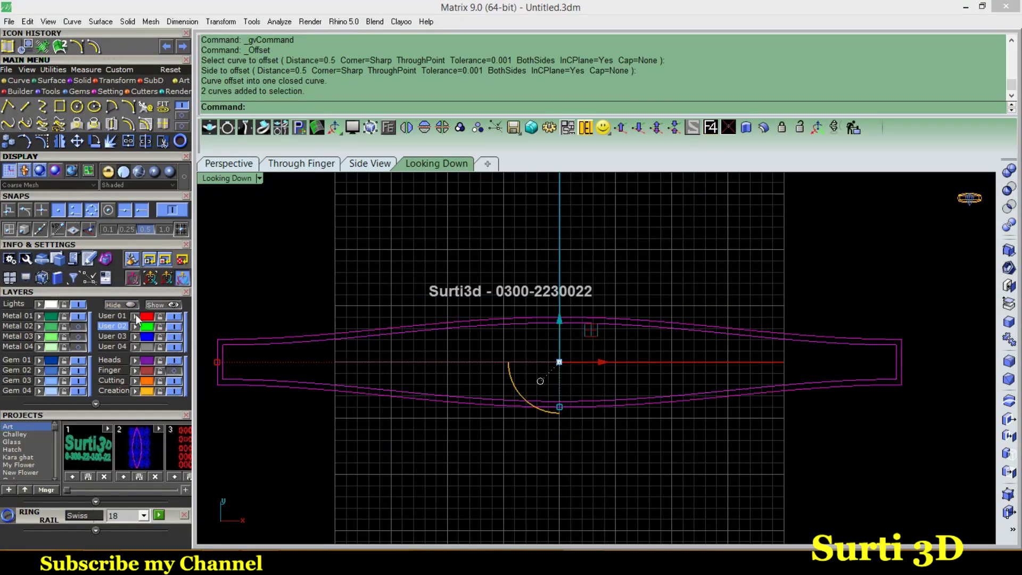
pyautogui.click(160, 317)
# Draw a small circle at the origin and move it upward
pyautogui.click(76, 106)
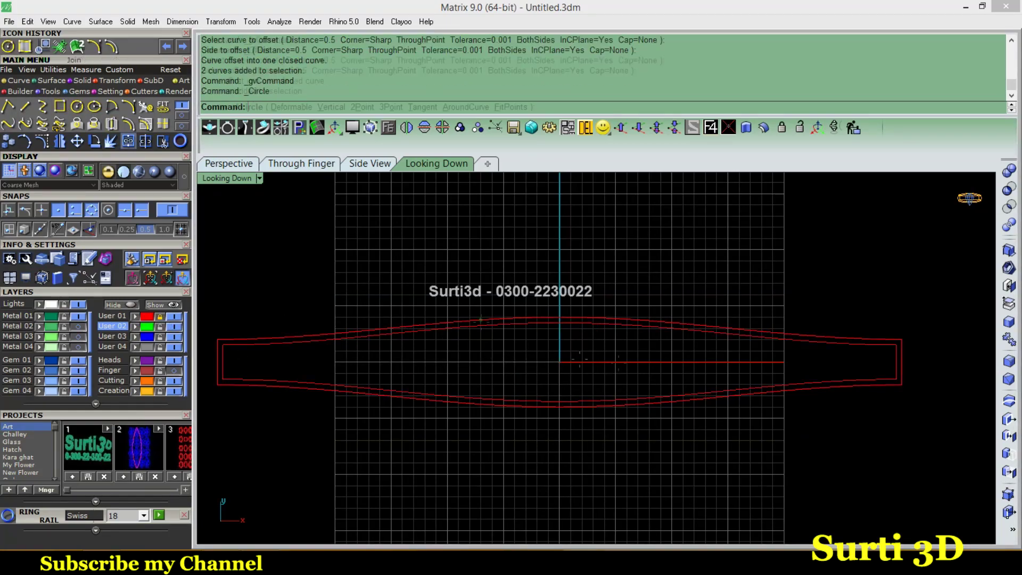
pyautogui.scroll(2, 514, 358)
pyautogui.scroll(1, 577, 369)
pyautogui.scroll(1, 549, 381)
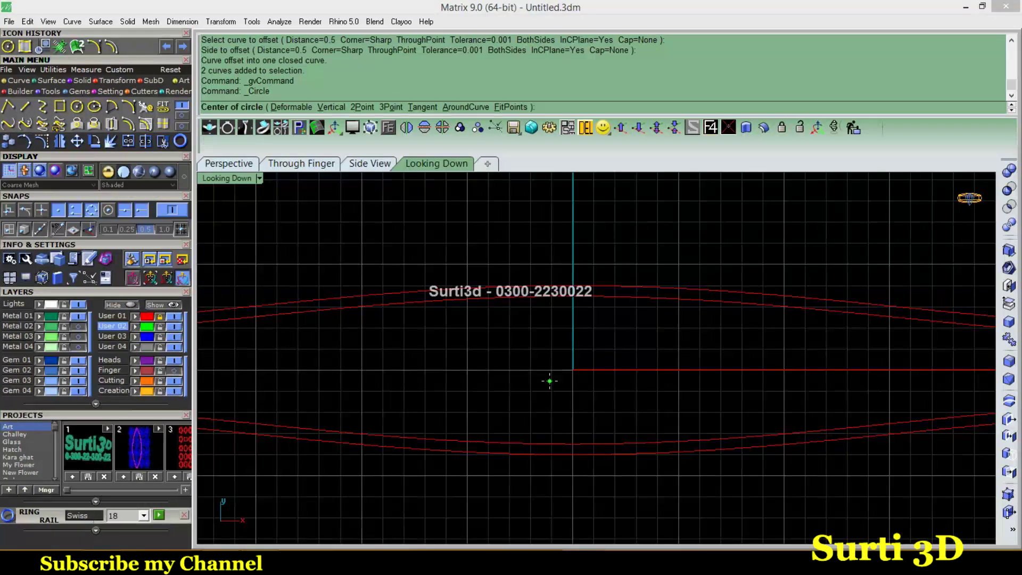
pyautogui.click(549, 381)
pyautogui.scroll(1, 554, 346)
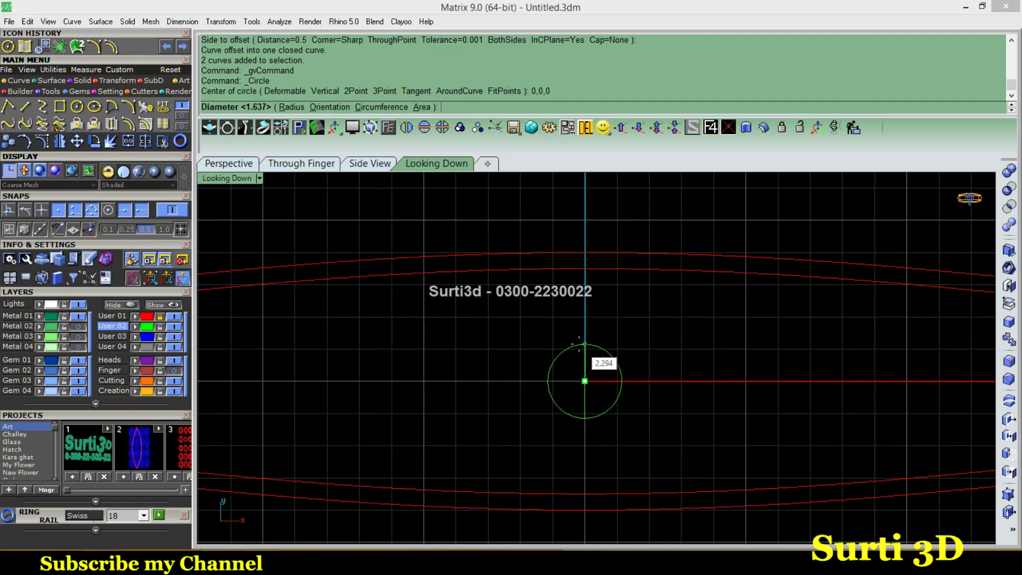
pyautogui.click(581, 349)
pyautogui.click(555, 380)
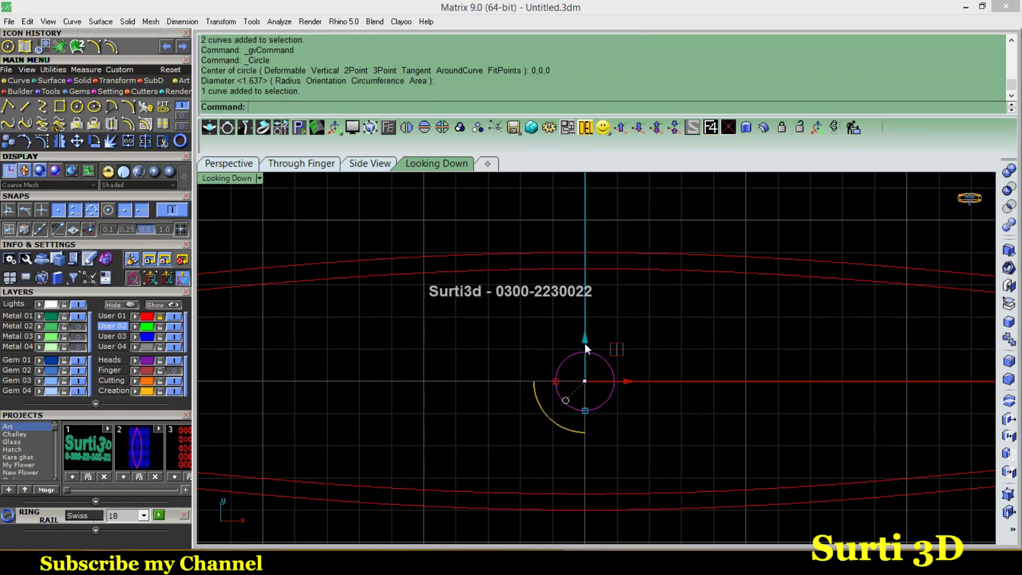
pyautogui.moveTo(555, 381); pyautogui.dragTo(582, 334)
# Widen the teardrop petal by dragging its control points, lowering the bottom point
pyautogui.click(42, 140)
pyautogui.scroll(5, 607, 388)
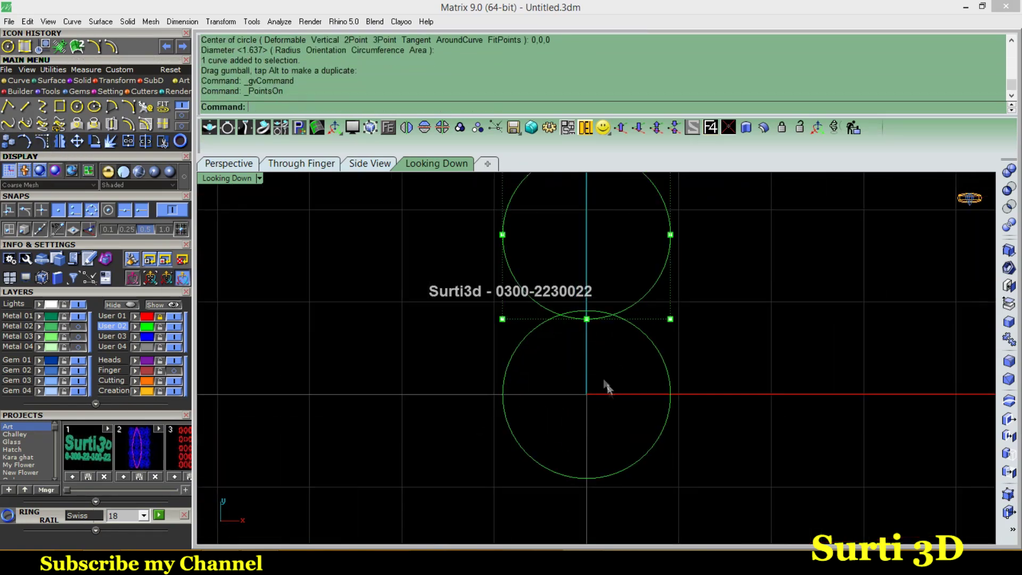
pyautogui.scroll(-5, 590, 341)
pyautogui.click(587, 321)
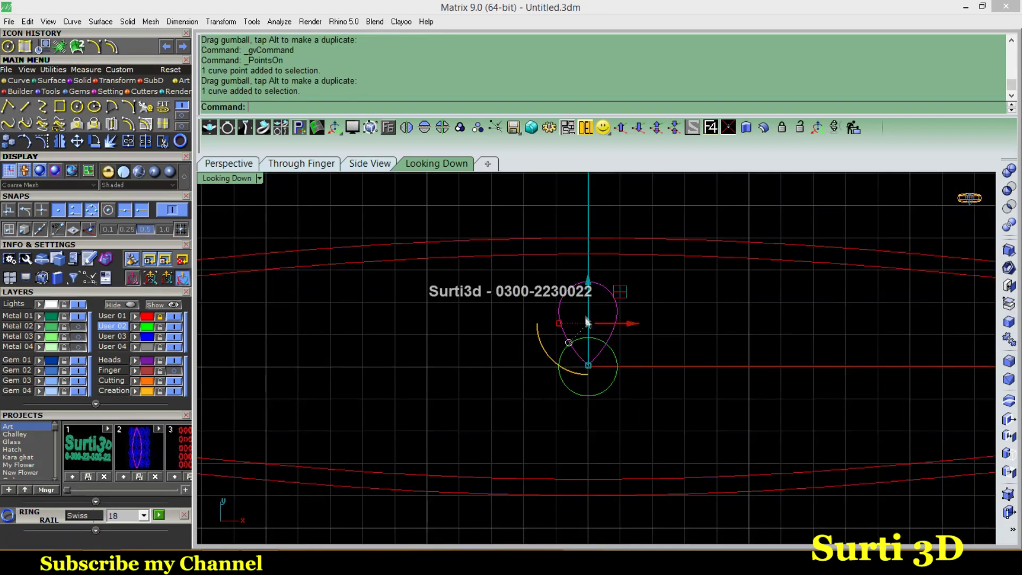
pyautogui.moveTo(592, 257); pyautogui.dragTo(592, 257)
pyautogui.scroll(3, 587, 305)
pyautogui.scroll(-1, 589, 334)
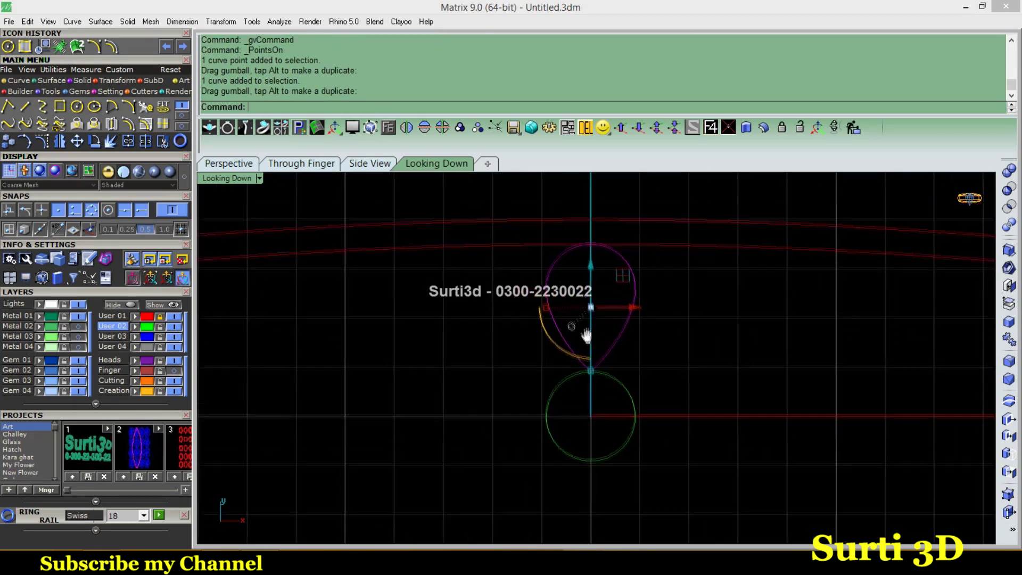
pyautogui.moveTo(592, 382); pyautogui.dragTo(592, 390)
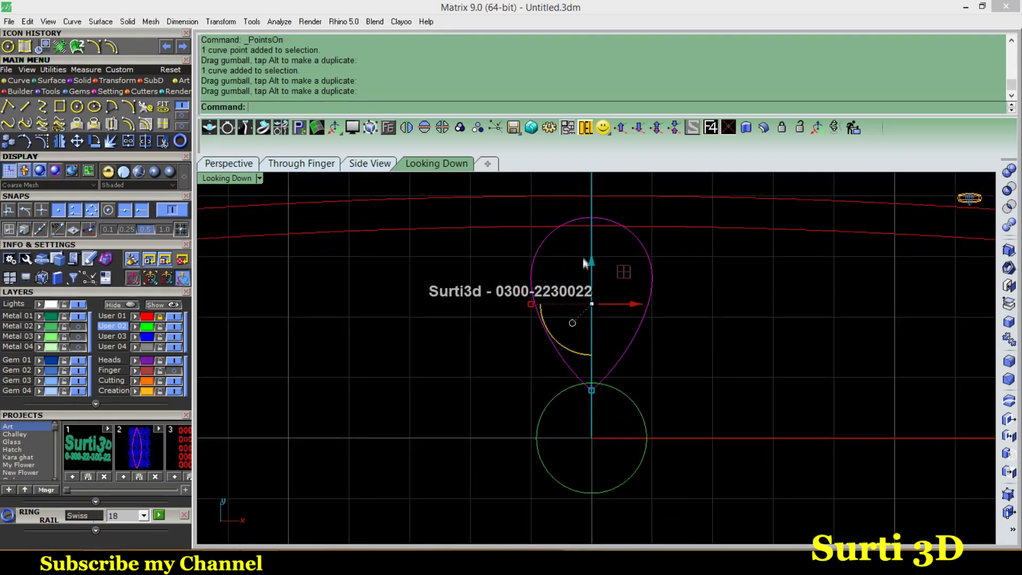
# Trim away the teardrop tip lying inside the circle
pyautogui.moveTo(592, 272); pyautogui.dragTo(592, 272)
pyautogui.moveTo(589, 316); pyautogui.dragTo(476, 470)
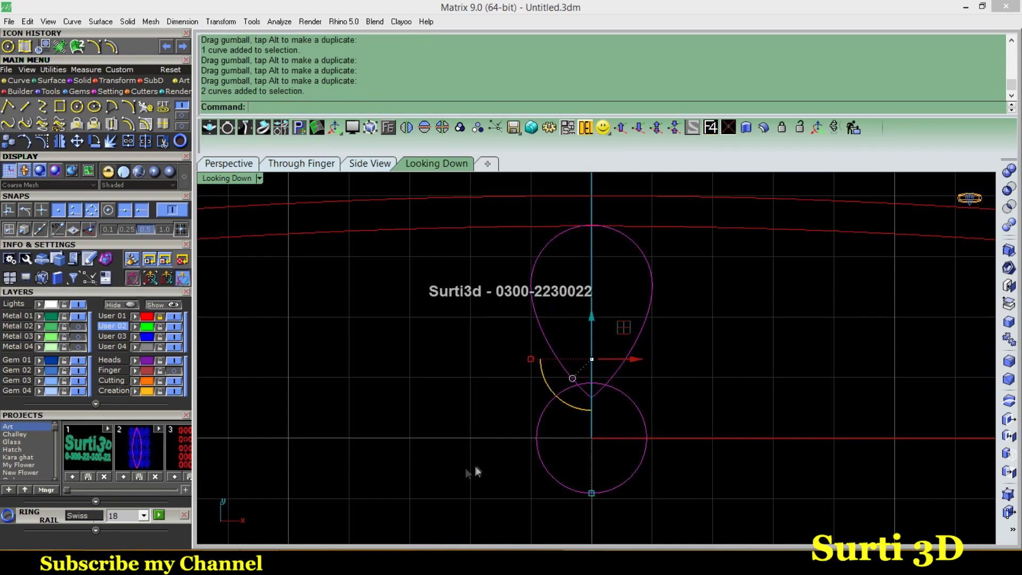
pyautogui.click(166, 143)
pyautogui.click(589, 395)
pyautogui.press('Return')
pyautogui.scroll(-1, 684, 394)
pyautogui.scroll(-1, 686, 345)
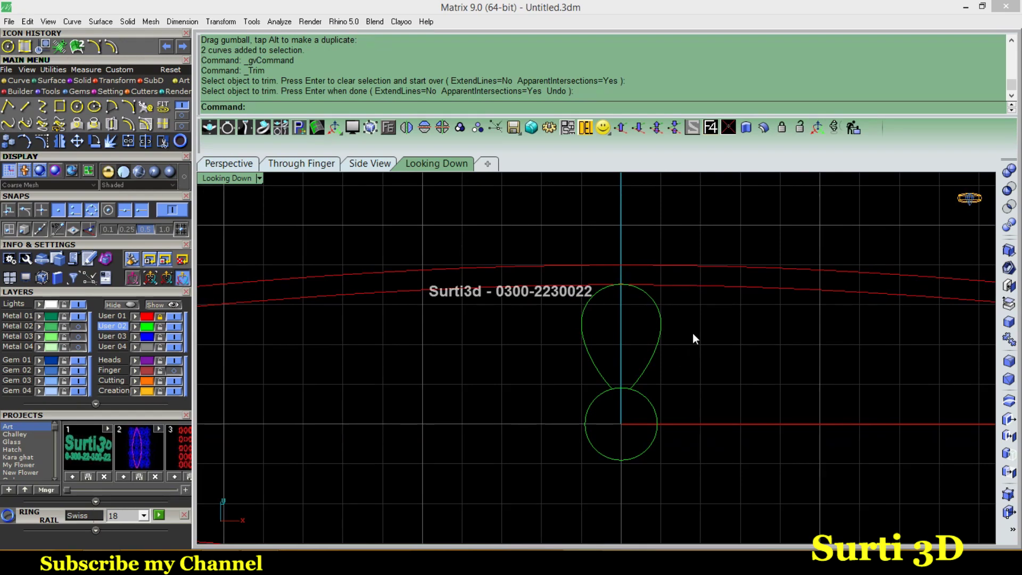
# Polar-array the teardrop petal around 0,0,0 with a full 360-degree fill
pyautogui.moveTo(724, 294); pyautogui.dragTo(657, 341)
pyautogui.click(114, 80)
pyautogui.click(145, 106)
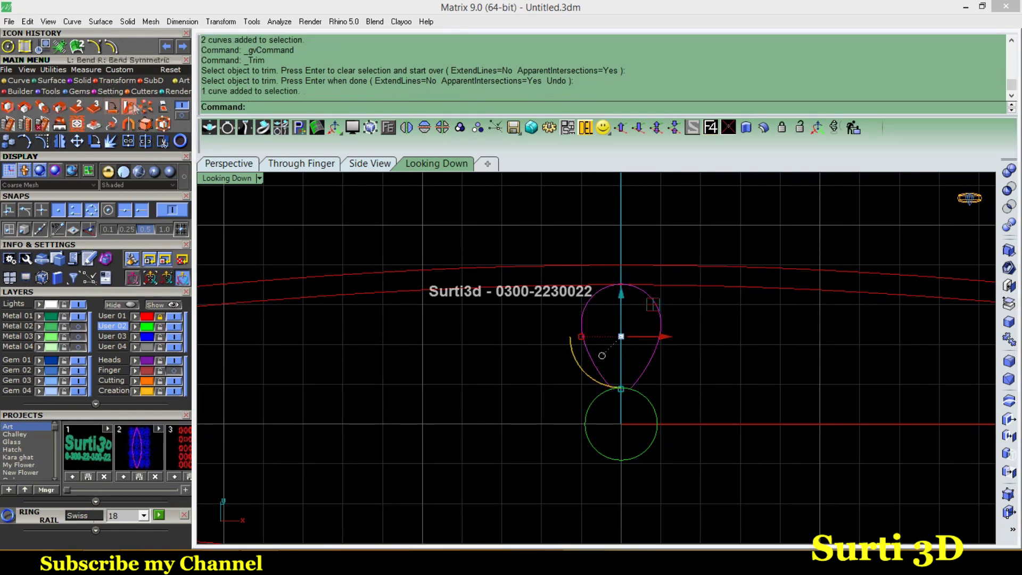
pyautogui.press('Return')
pyautogui.click(372, 106)
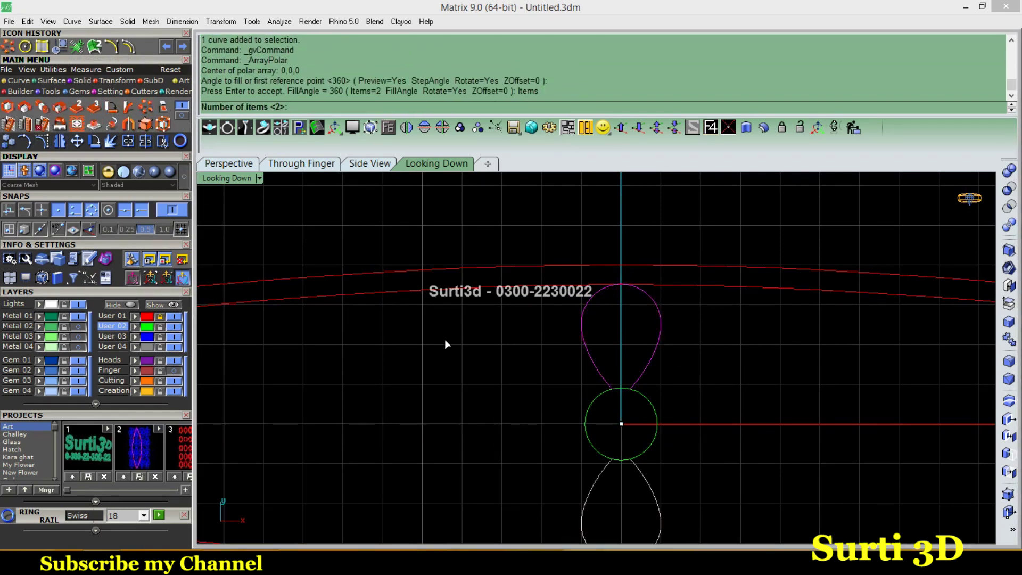
# Try a six-item polar array of the petal, then undo it
pyautogui.write('6')
pyautogui.press('Return')
pyautogui.press('Return')
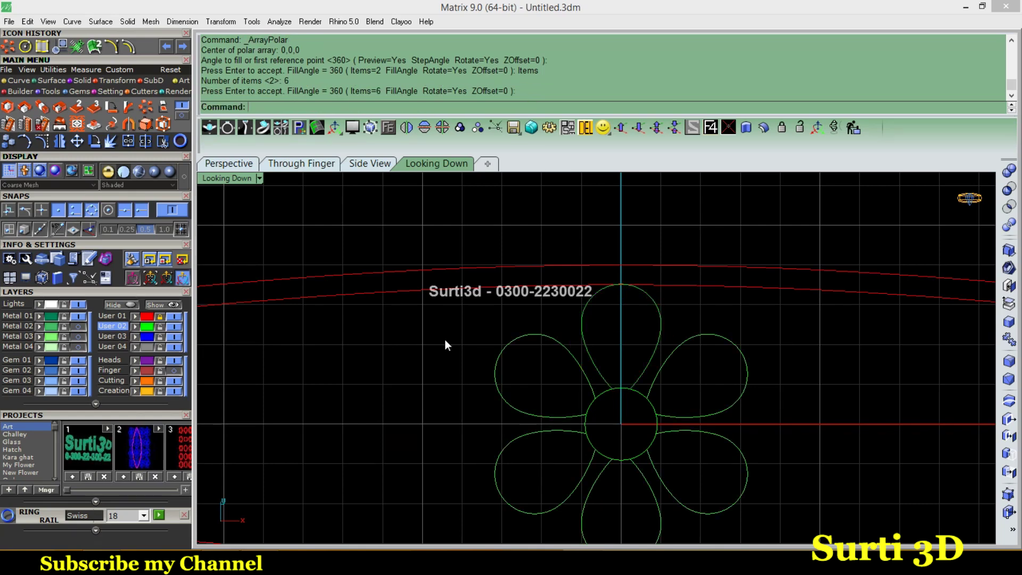
pyautogui.hotkey('ctrl', 'z')
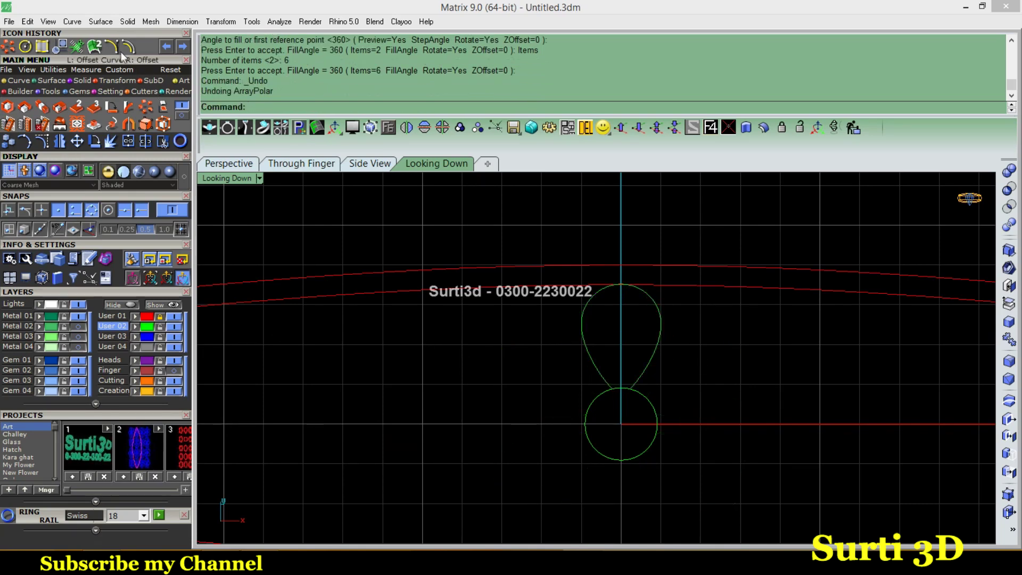
# Draw an arc along the teardrop petal's centre axis
pyautogui.click(127, 48)
pyautogui.click(621, 387)
pyautogui.click(620, 284)
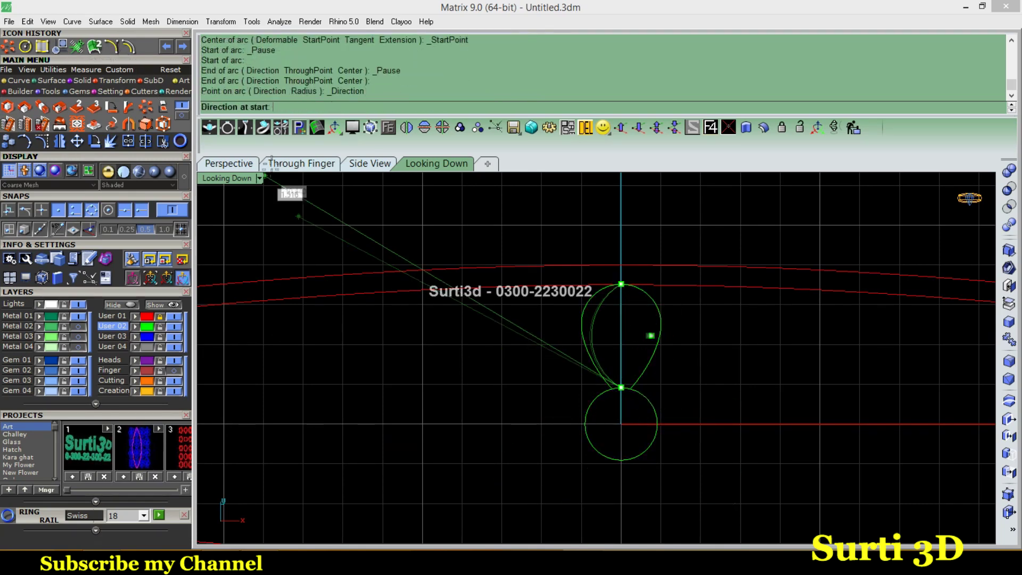
pyautogui.click(271, 162)
pyautogui.press('Escape')
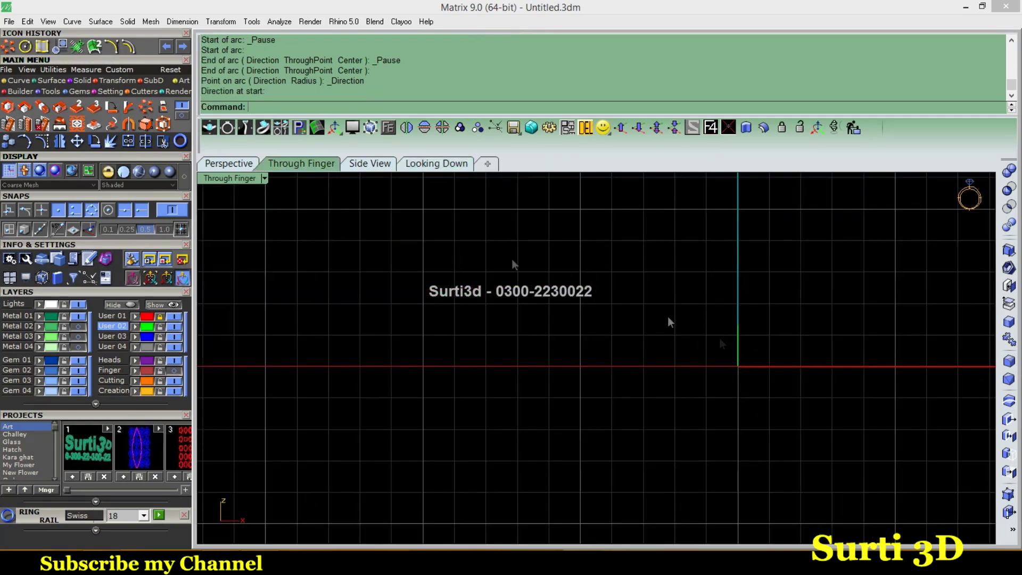
# Flatten the arc into a shallow arch by moving its top control points in Side View
pyautogui.click(367, 164)
pyautogui.click(578, 415)
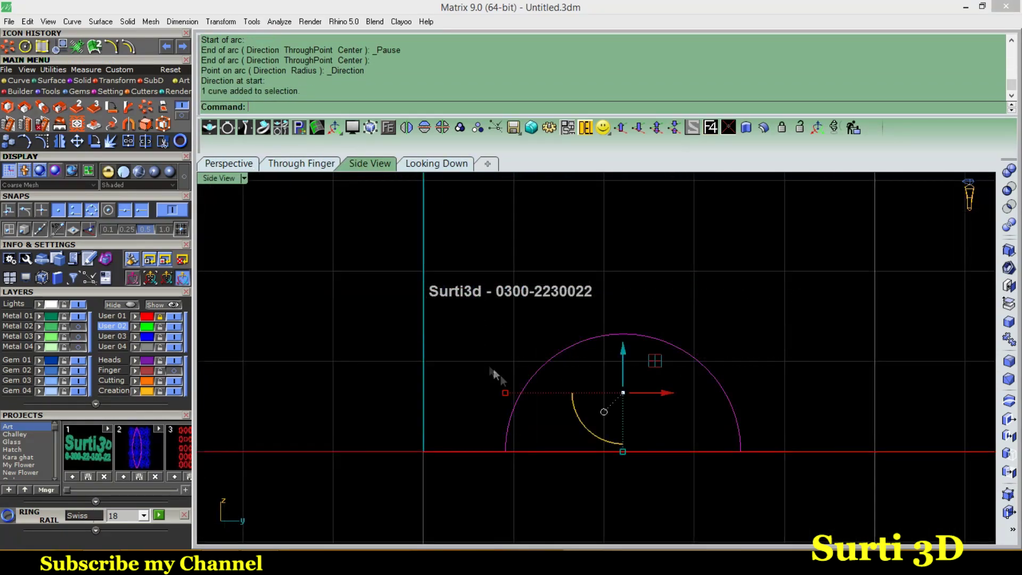
pyautogui.click(128, 141)
pyautogui.moveTo(803, 332); pyautogui.dragTo(494, 360)
pyautogui.moveTo(624, 300); pyautogui.dragTo(641, 362)
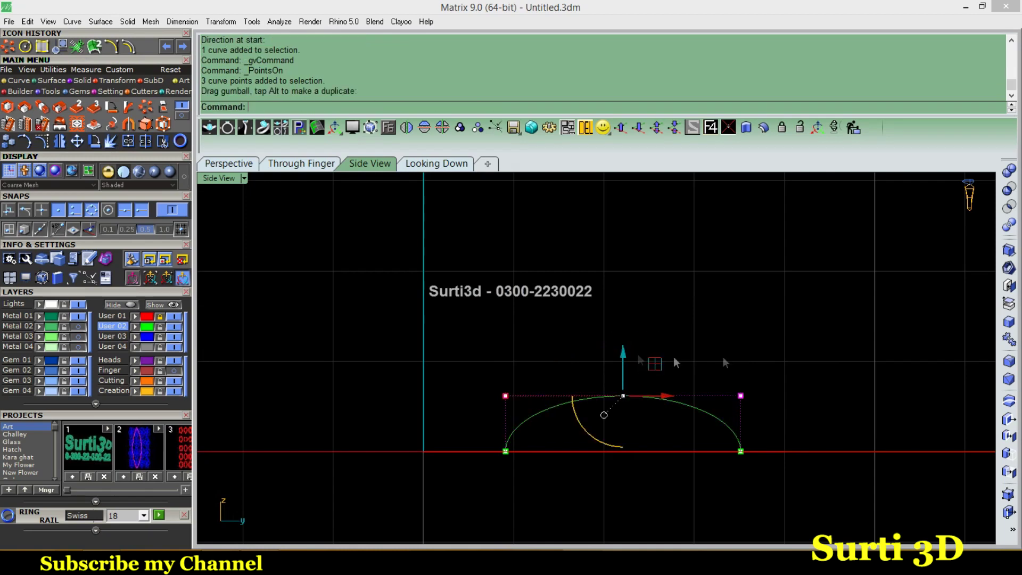
pyautogui.keyDown('shift'); pyautogui.click(505, 396); pyautogui.keyUp('shift')
pyautogui.moveTo(527, 402); pyautogui.dragTo(530, 403)
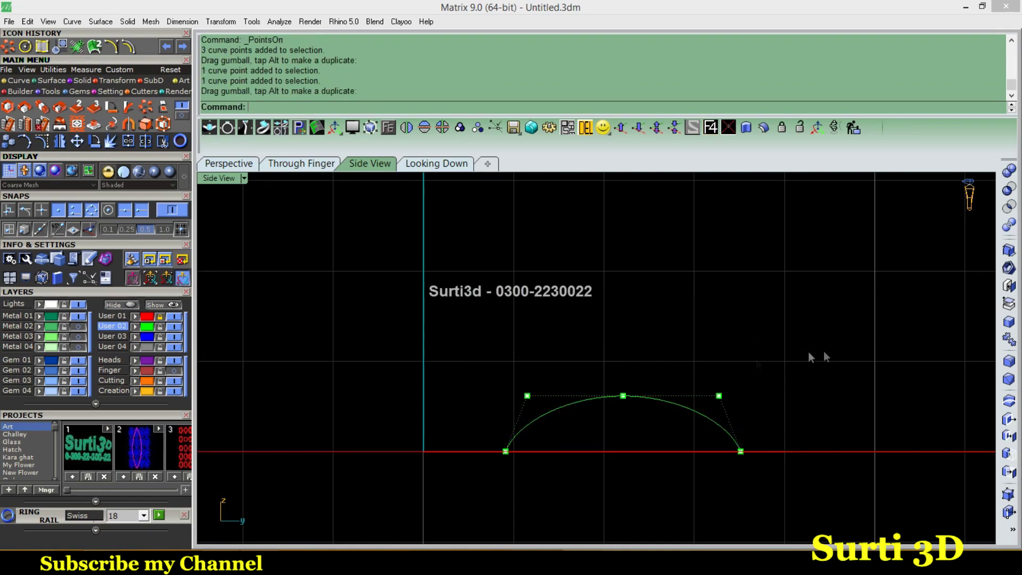
pyautogui.moveTo(809, 355); pyautogui.dragTo(622, 374)
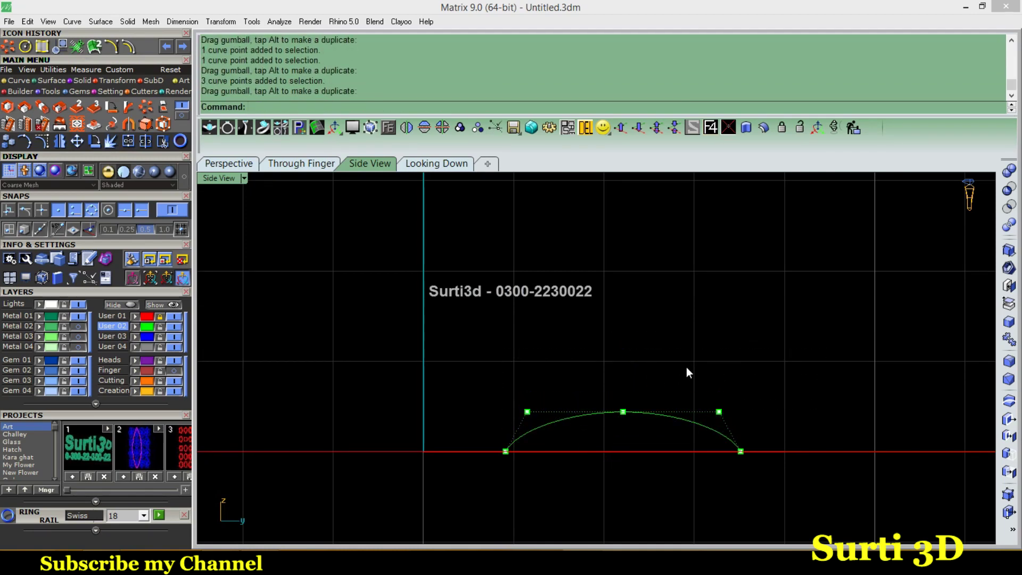
pyautogui.press('Escape')
# Check the arched curve in Perspective and select it with the teardrop outline
pyautogui.hotkey('ctrl', 'Tab')
pyautogui.moveTo(679, 369)
pyautogui.mouseDown(button='right')
pyautogui.moveTo(723, 416)
pyautogui.moveTo(669, 431)
pyautogui.moveTo(600, 356)
pyautogui.mouseUp(button='right')
pyautogui.click(591, 331)
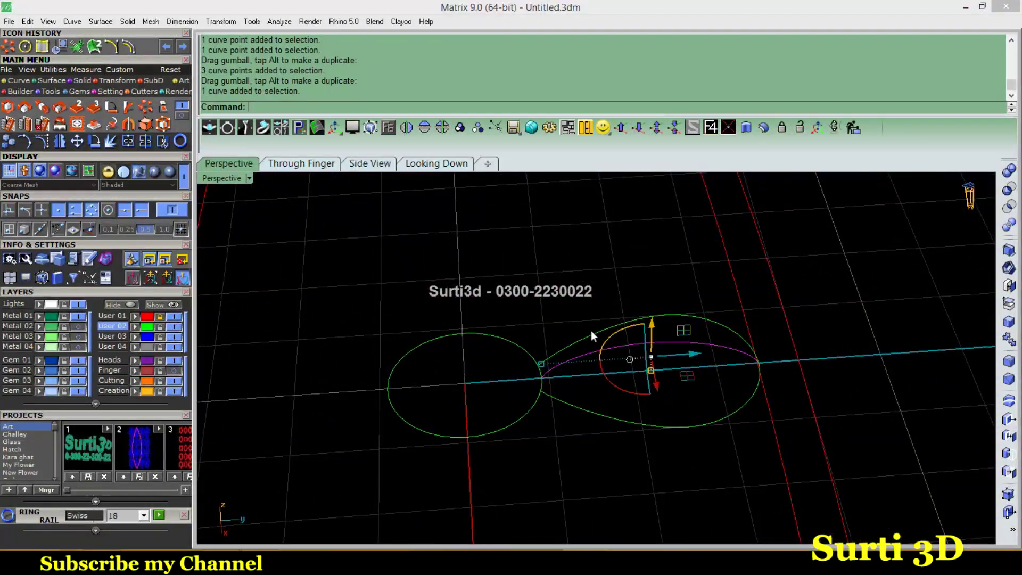
pyautogui.keyDown('shift'); pyautogui.click(612, 388); pyautogui.keyUp('shift')
pyautogui.hotkey('ctrl', 'shift', 'Tab')
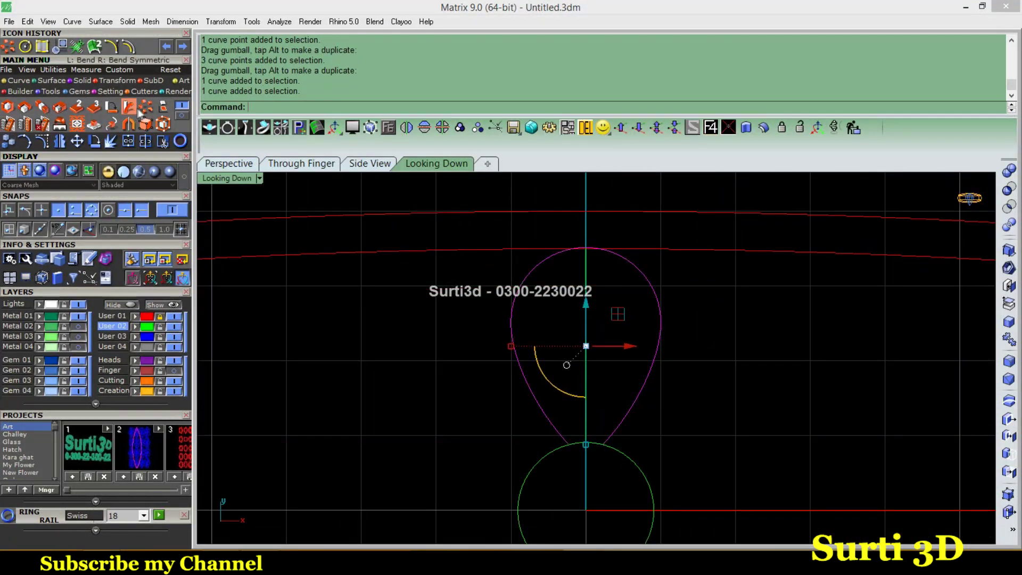
# Start a pipe along the petal curve, sized by a 2.000 diameter
pyautogui.click(140, 109)
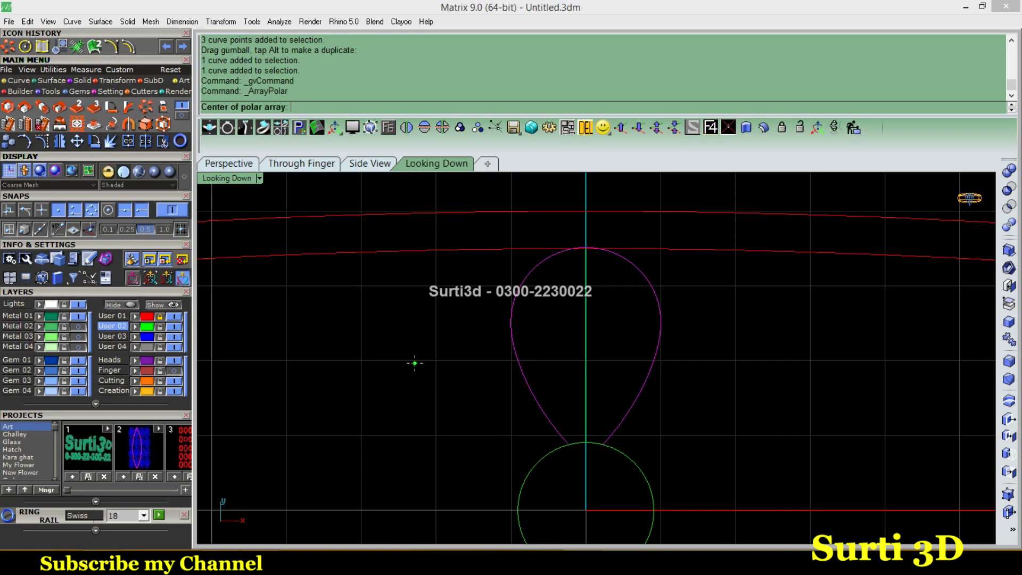
pyautogui.click(83, 80)
pyautogui.click(7, 124)
pyautogui.click(305, 106)
pyautogui.click(377, 106)
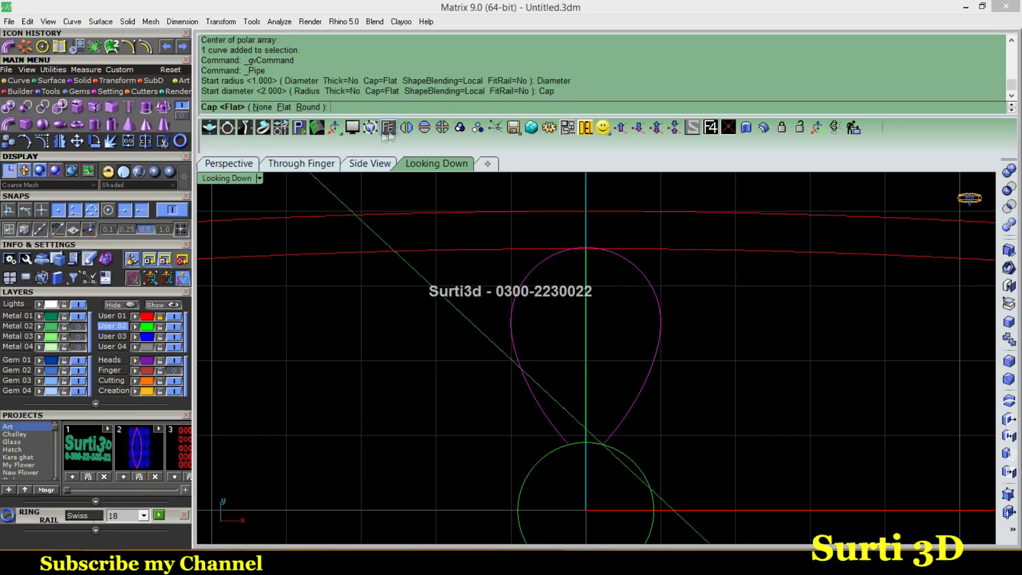
pyautogui.click(307, 106)
pyautogui.write('.35')
pyautogui.press('Return')
pyautogui.press('Return')
pyautogui.press('Return')
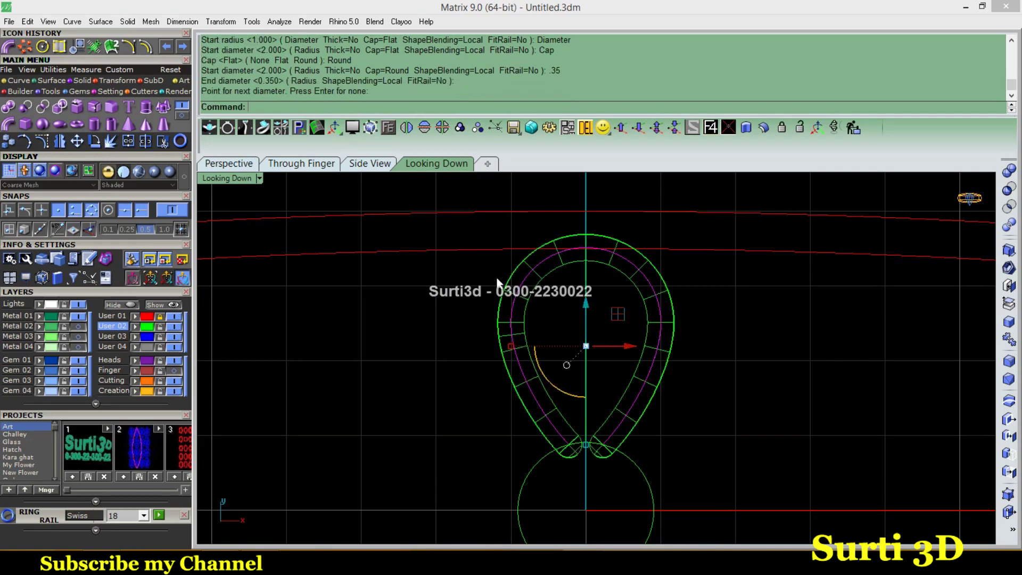
pyautogui.click(155, 170)
pyautogui.press('Return')
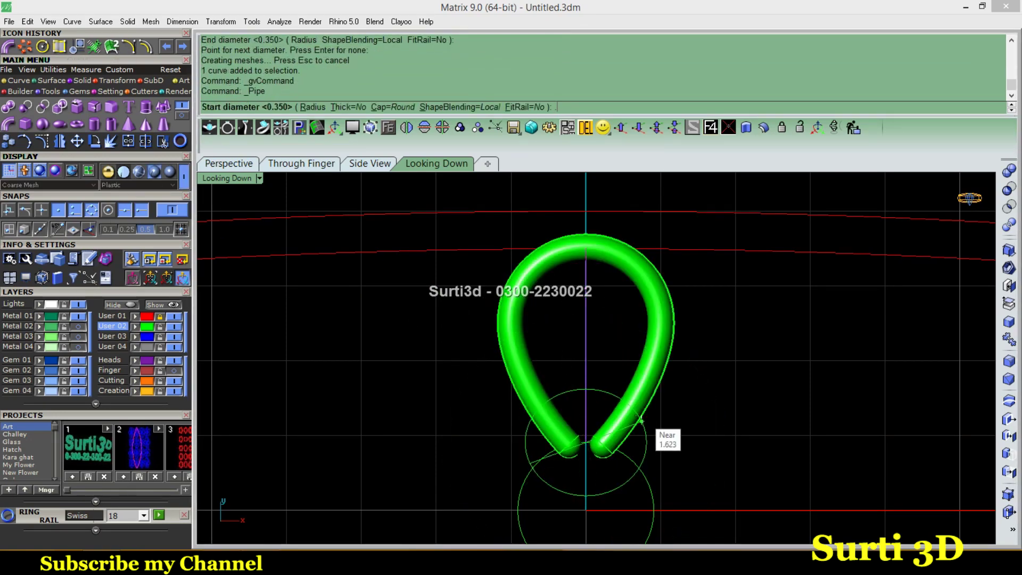
pyautogui.write('.25')
pyautogui.press('Return')
pyautogui.press('Return')
pyautogui.press('Return')
pyautogui.scroll(4, 585, 366)
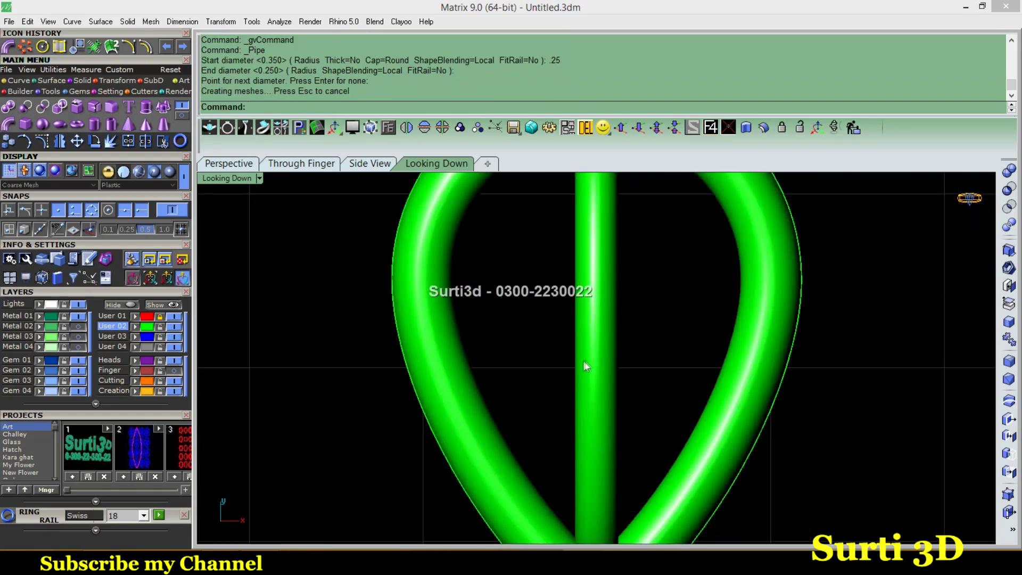
pyautogui.click(585, 366)
pyautogui.scroll(-3, 568, 351)
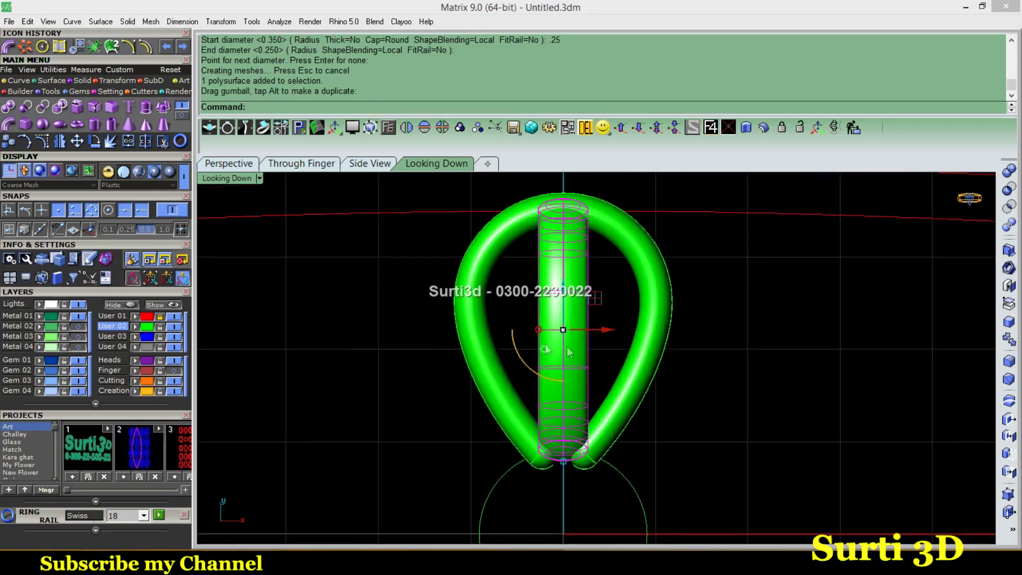
pyautogui.press('Escape')
pyautogui.scroll(-1, 523, 334)
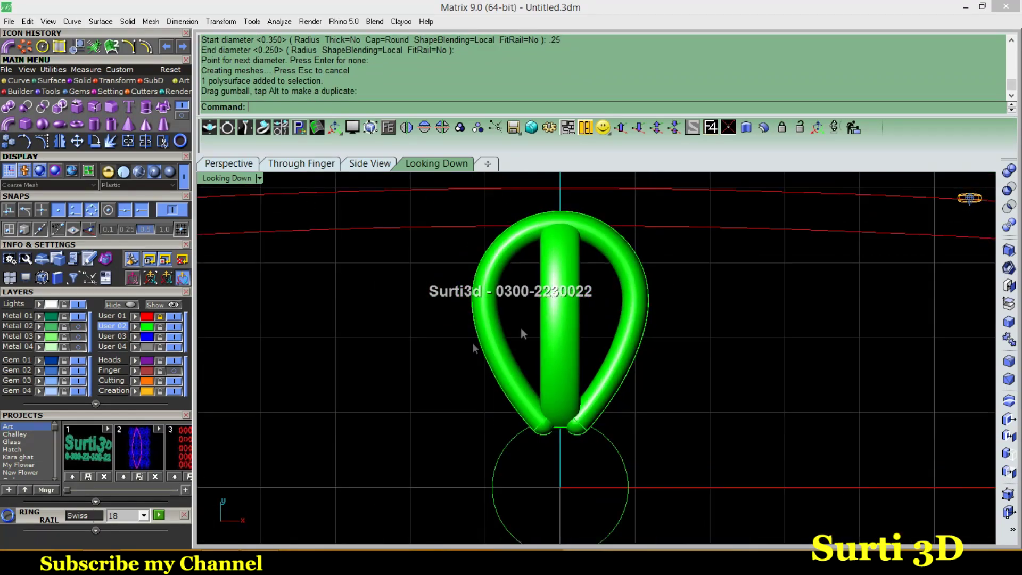
pyautogui.click(487, 293)
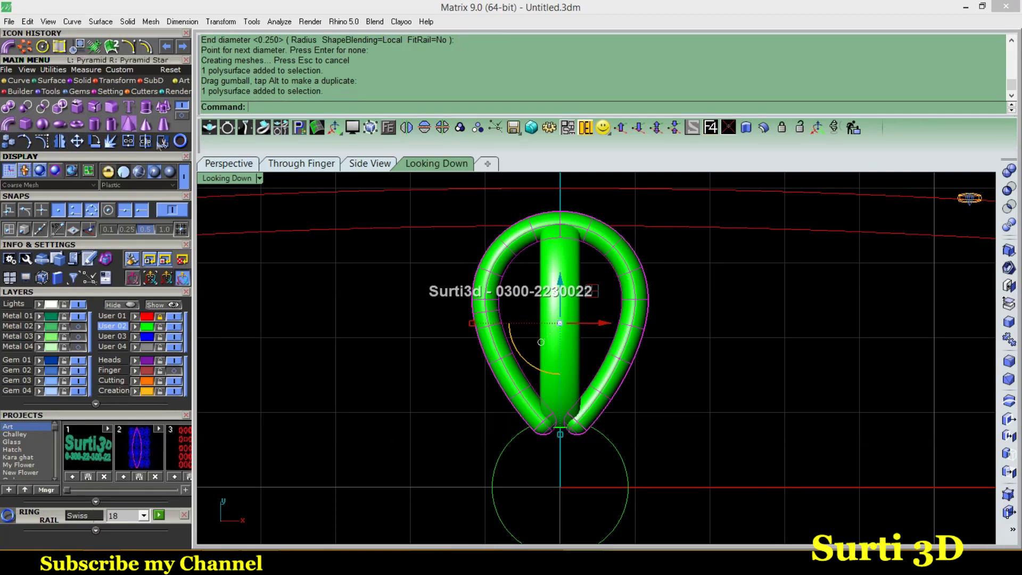
pyautogui.keyDown('shift'); pyautogui.click(565, 280); pyautogui.keyUp('shift')
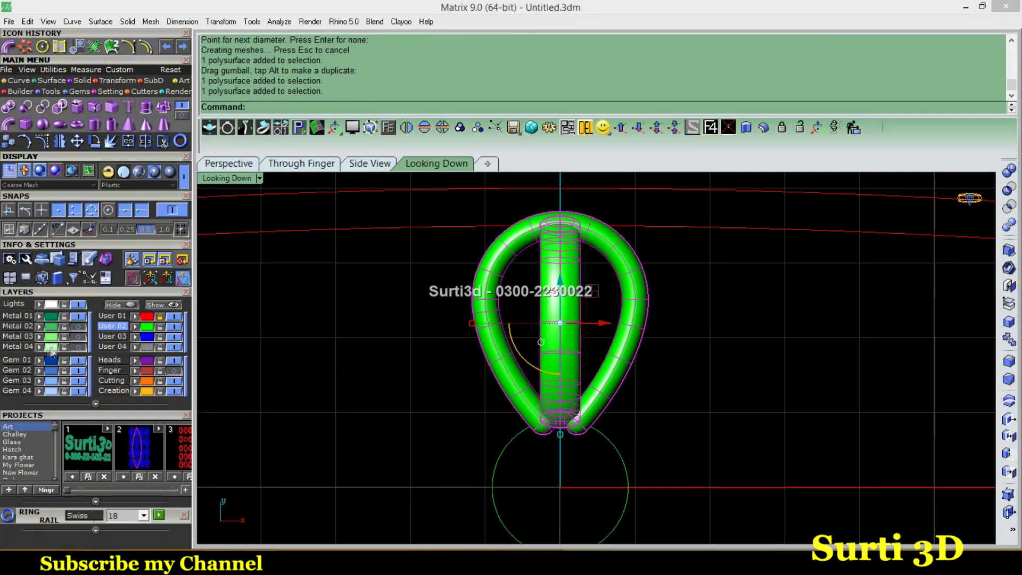
pyautogui.press('Delete')
pyautogui.click(482, 320)
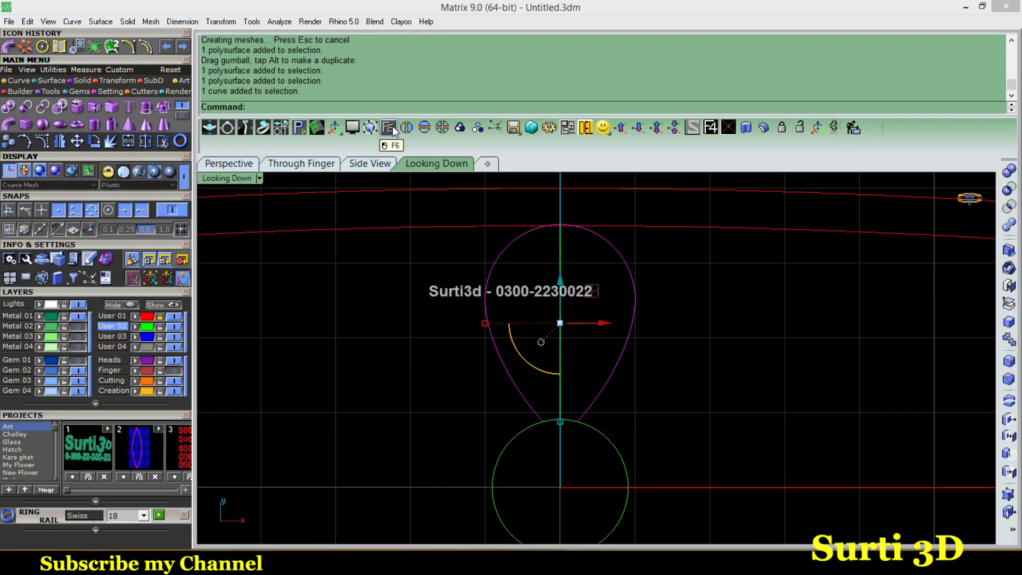
# Place beads along the teardrop curve at 0.02 mm spacing with a shifted start position
pyautogui.click(388, 127)
pyautogui.click(436, 228)
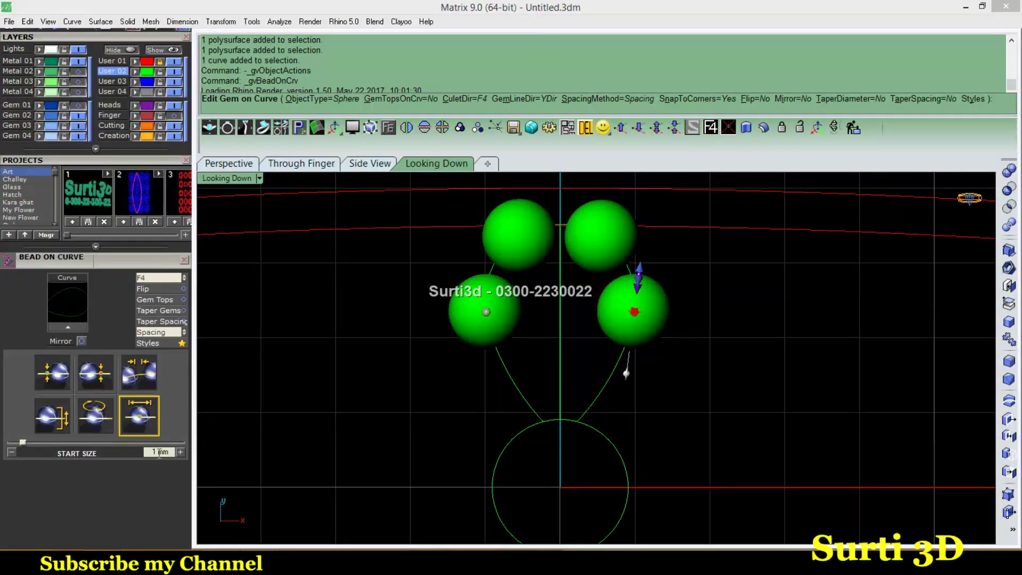
pyautogui.write('0.5')
pyautogui.click(112, 410)
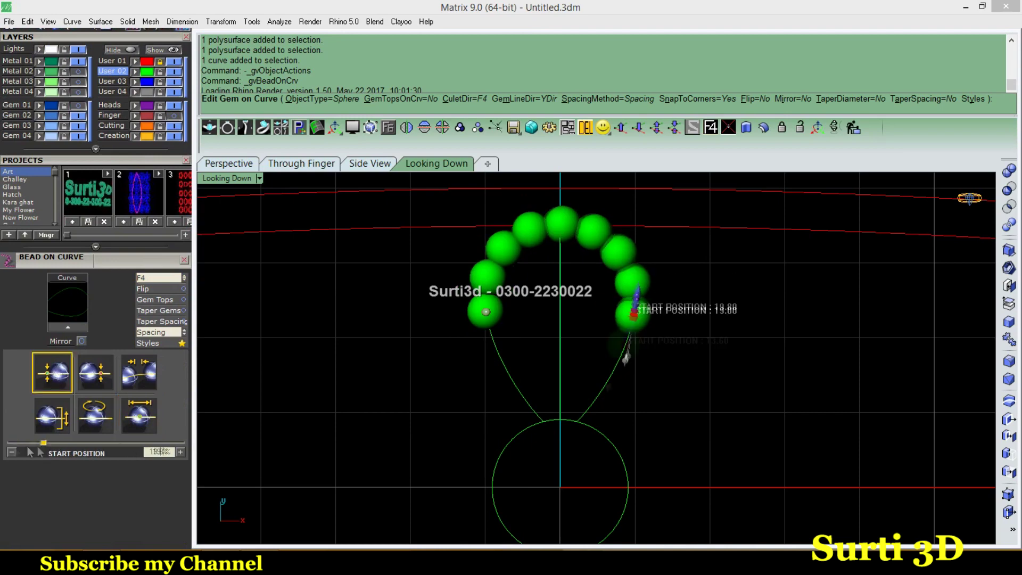
pyautogui.moveTo(135, 445); pyautogui.dragTo(193, 446)
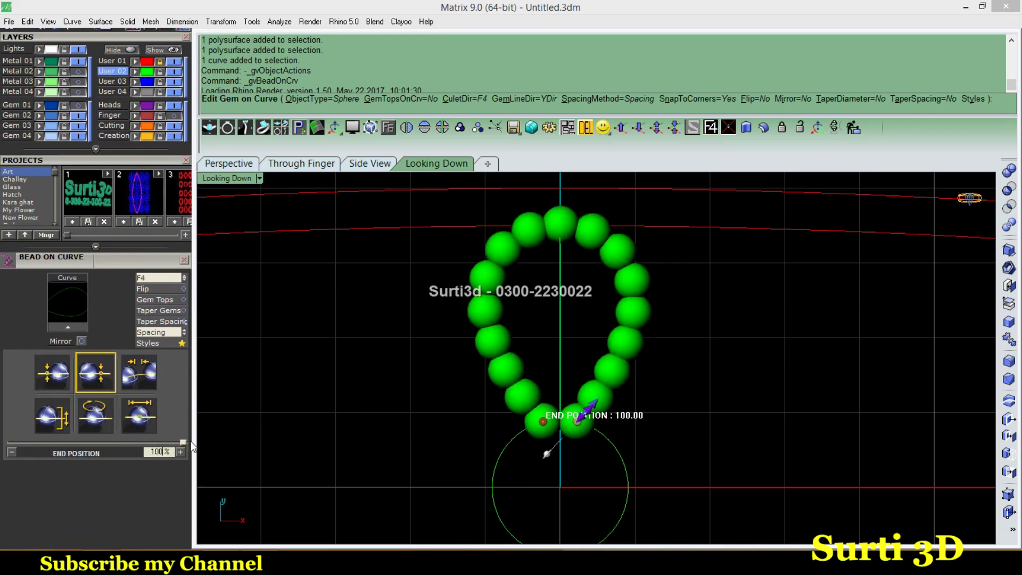
pyautogui.moveTo(97, 446); pyautogui.dragTo(98, 445)
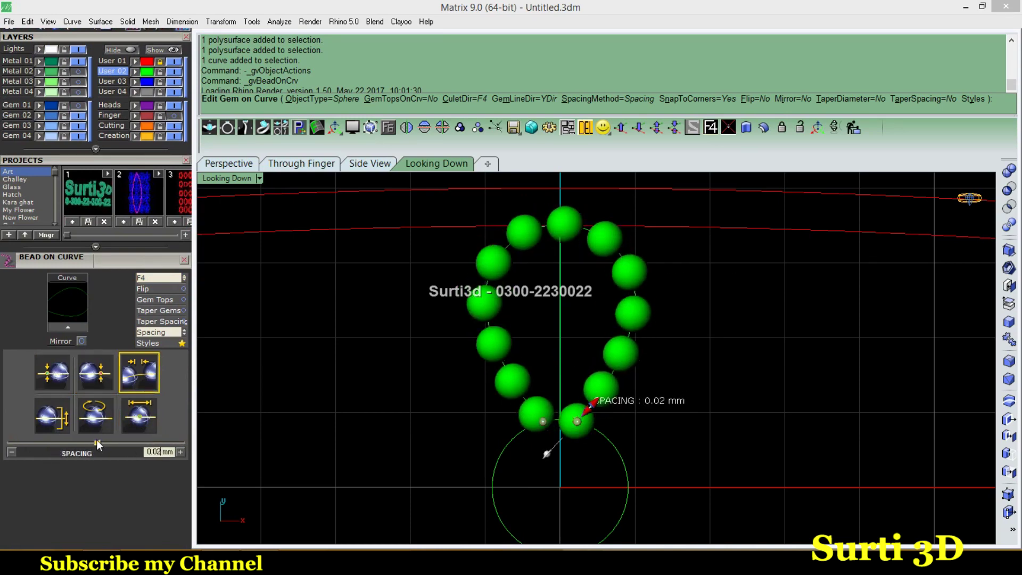
pyautogui.moveTo(547, 453); pyautogui.dragTo(556, 452)
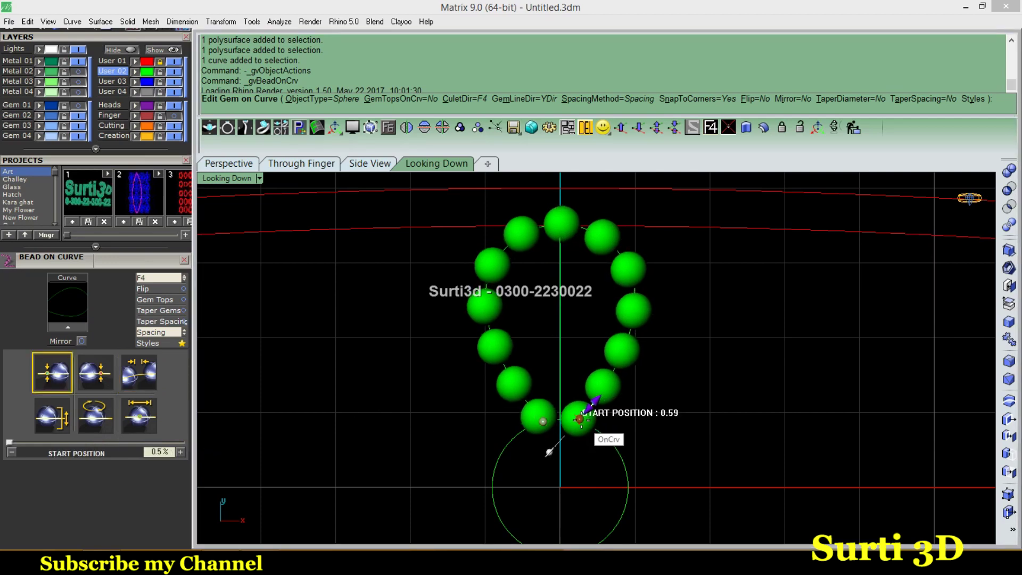
pyautogui.press('Return')
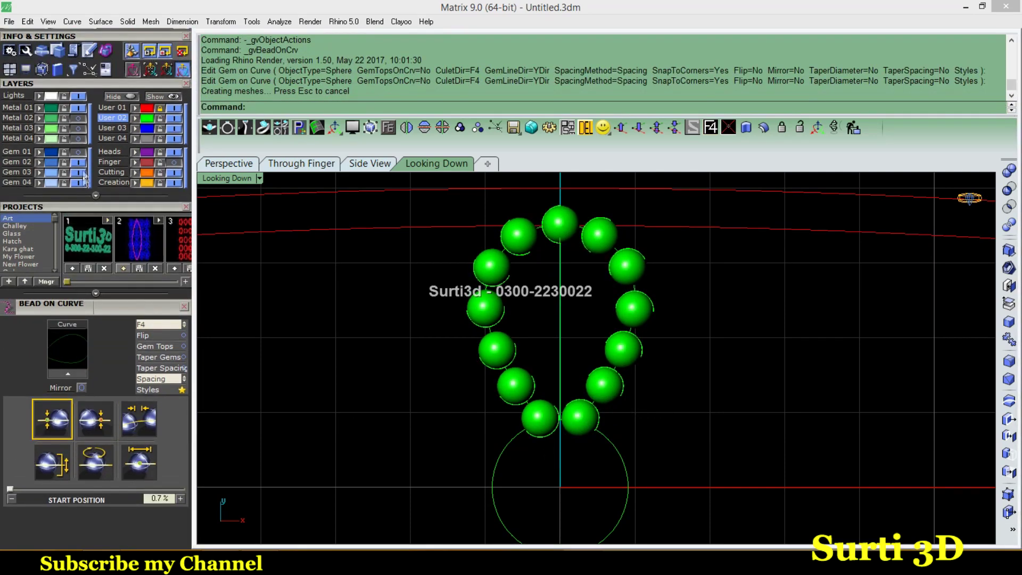
# Give the beads a 0.2 mm Z offset with culets pointing down
pyautogui.doubleClick(508, 271)
pyautogui.click(52, 462)
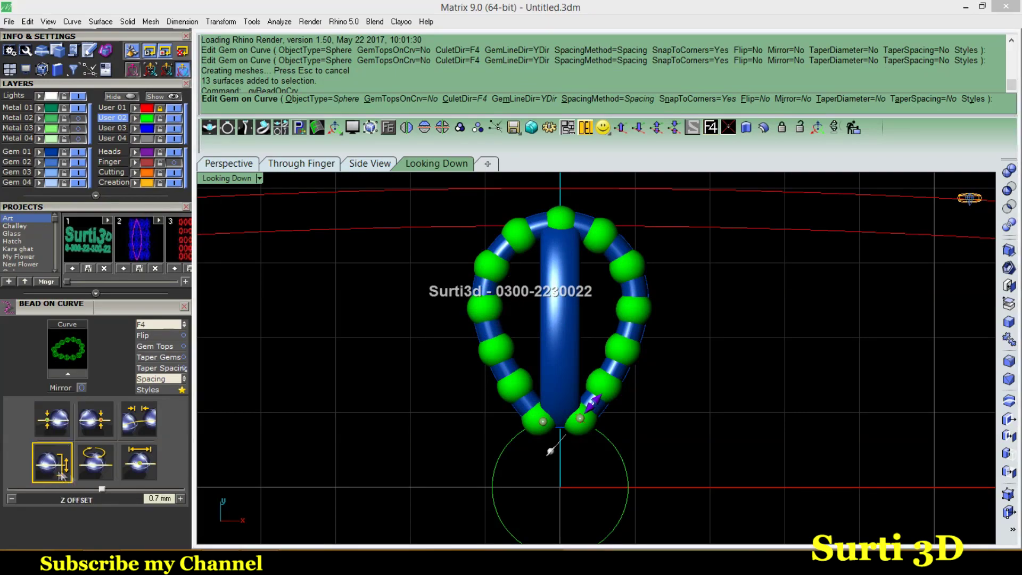
pyautogui.click(184, 324)
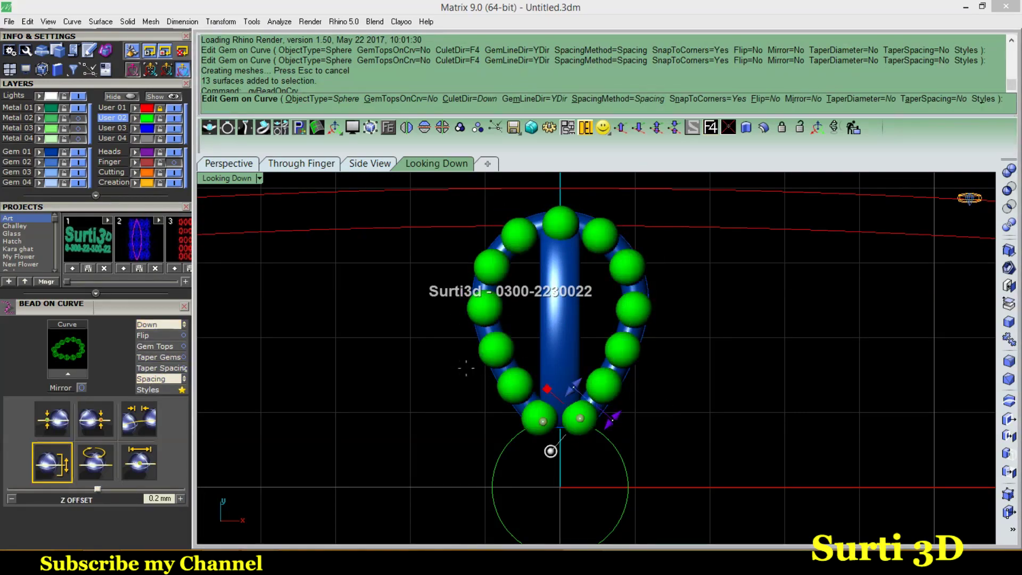
pyautogui.click(229, 163)
pyautogui.moveTo(580, 351); pyautogui.dragTo(628, 404, button='right')
# Group the beads together with the petal pipe
pyautogui.press('Return')
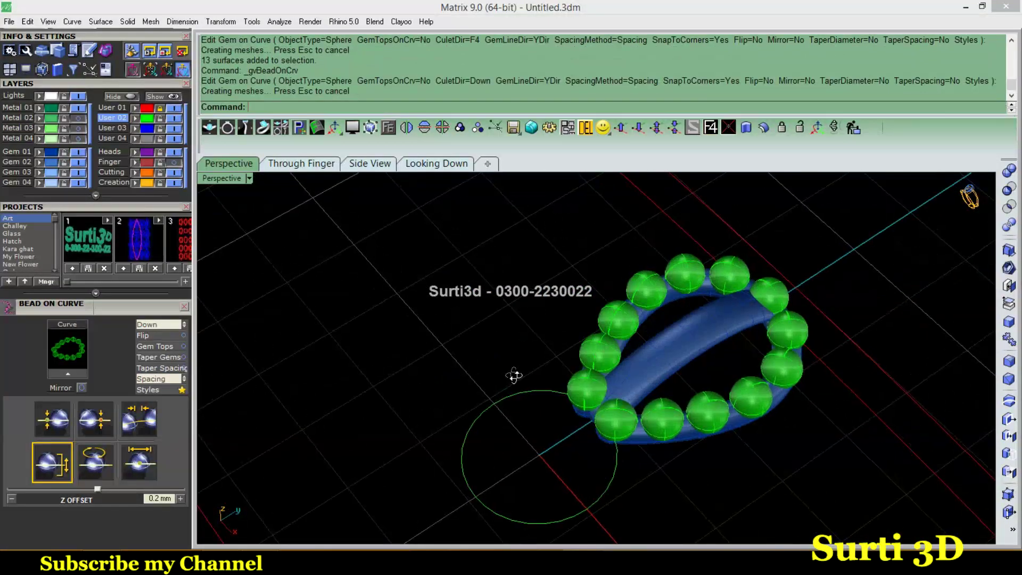
pyautogui.click(38, 178)
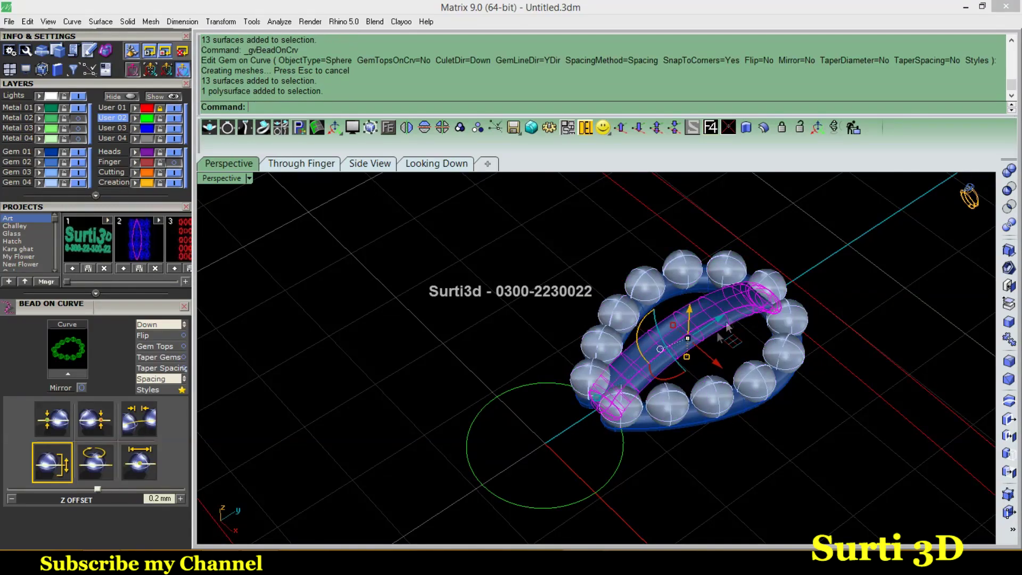
pyautogui.keyDown('shift'); pyautogui.click(618, 314); pyautogui.keyUp('shift')
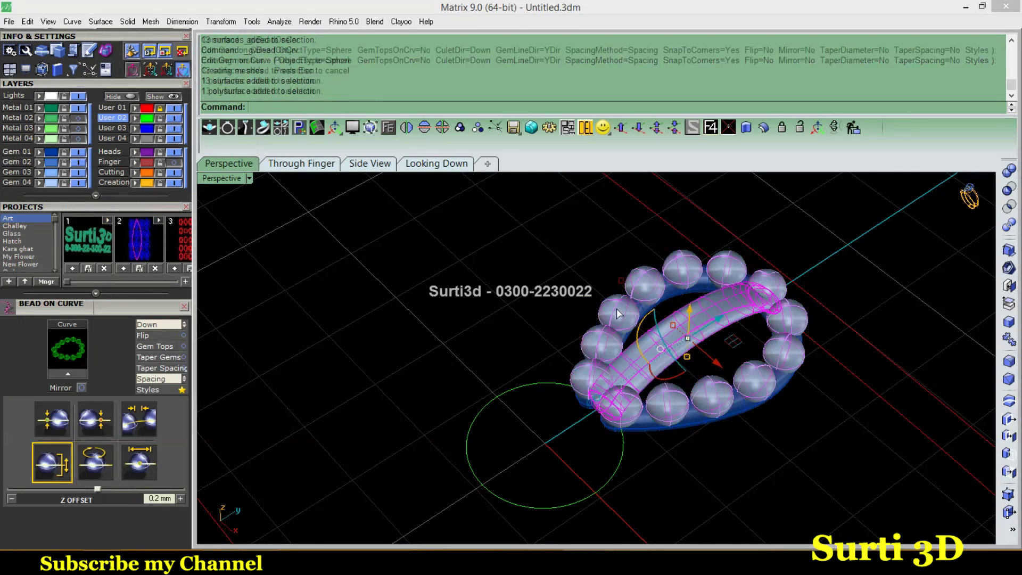
pyautogui.click(460, 128)
pyautogui.scroll(5, 140, 83)
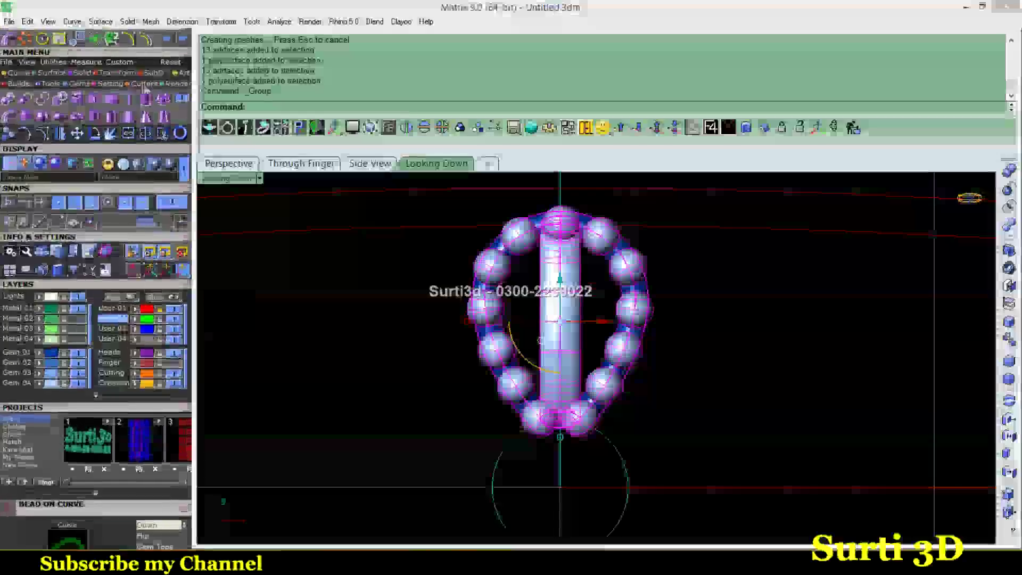
# Polar-array the grouped petal six times around 0,0 and start a sphere at the centre
pyautogui.click(145, 99)
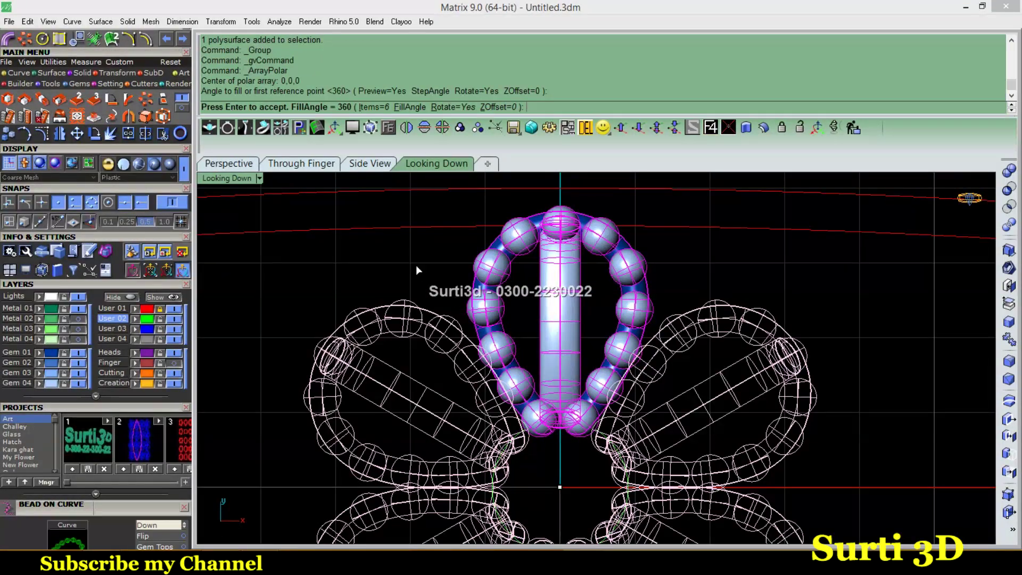
pyautogui.press('Return')
pyautogui.scroll(-3, 416, 265)
pyautogui.scroll(3, 552, 373)
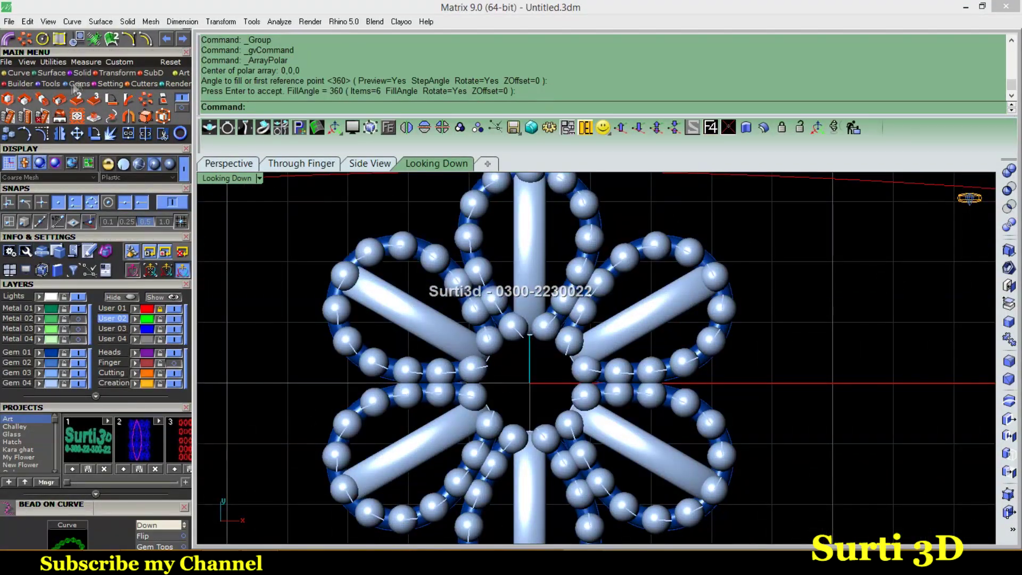
pyautogui.click(43, 116)
pyautogui.scroll(3, 505, 388)
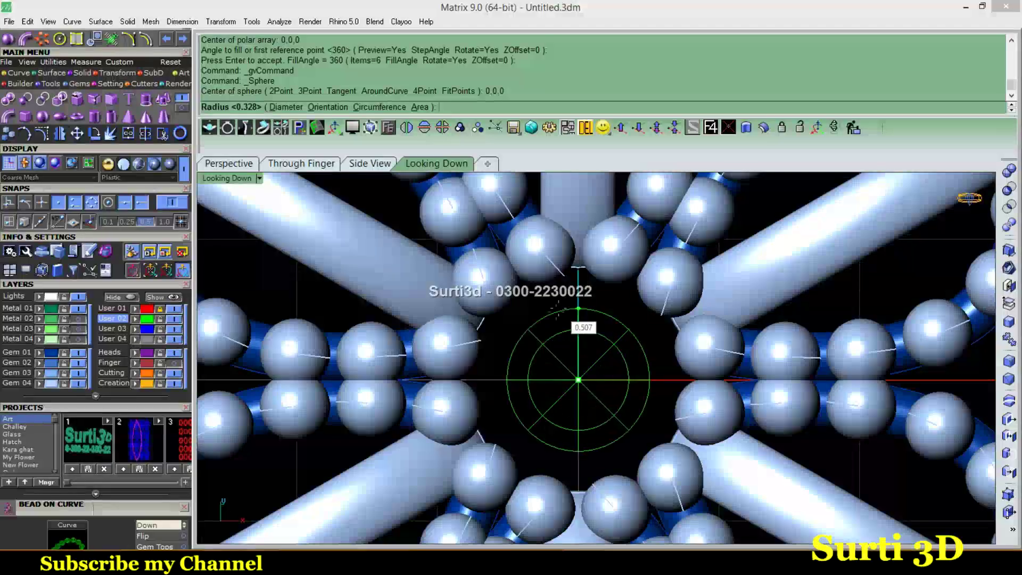
# Create the green centre sphere and raise it upward with the gumball
pyautogui.click(579, 259)
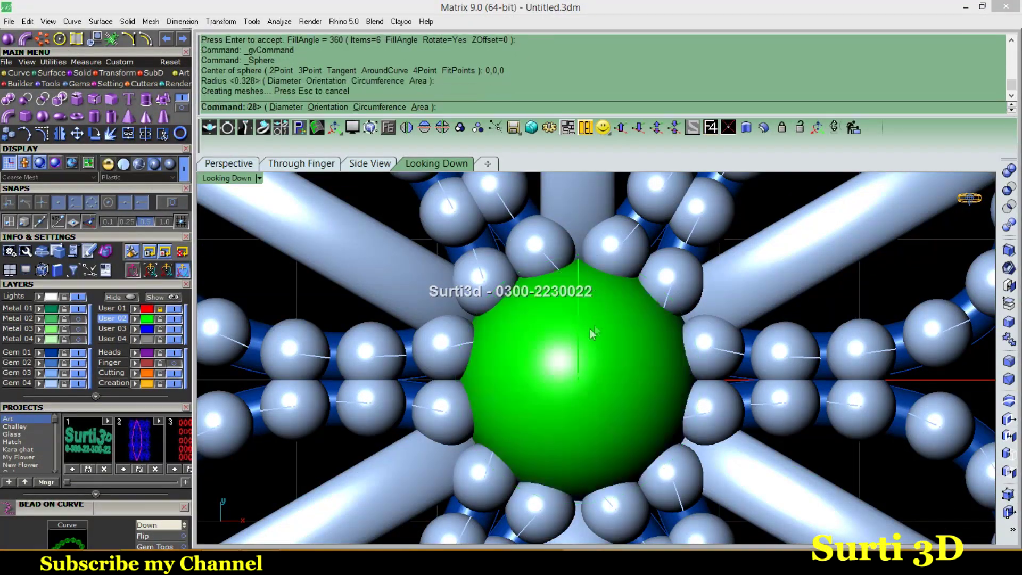
pyautogui.click(589, 328)
pyautogui.hotkey('ctrl', 'Tab')
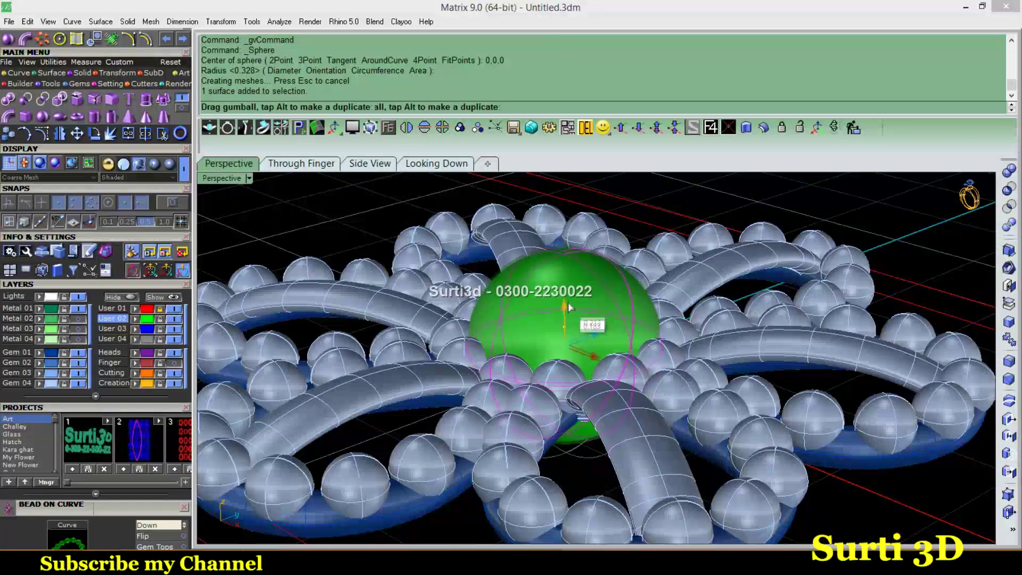
pyautogui.moveTo(568, 306); pyautogui.dragTo(567, 287)
pyautogui.click(564, 298)
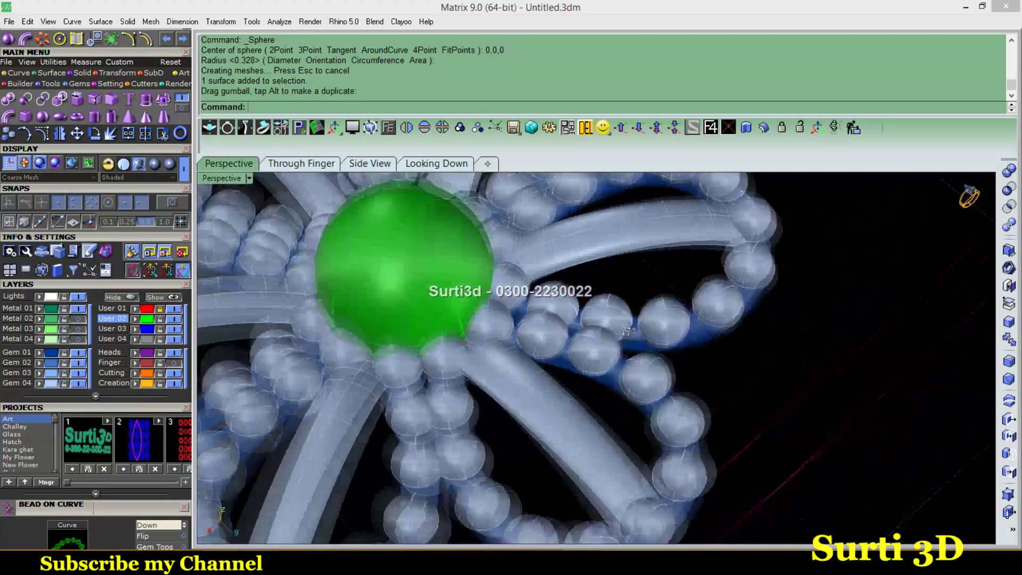
pyautogui.moveTo(564, 298); pyautogui.dragTo(434, 178, button='right')
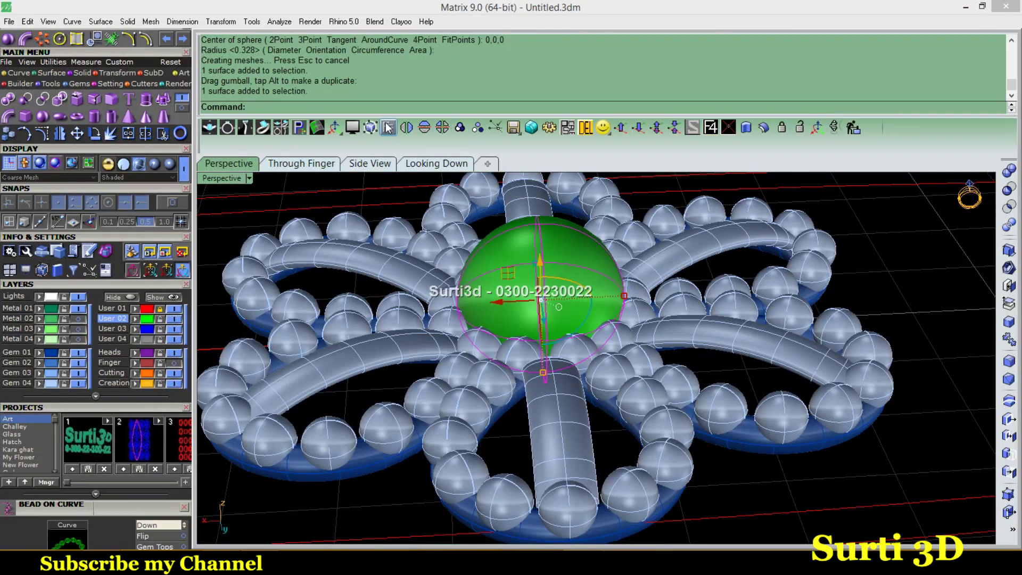
# Split the sphere at its middle and delete the unwanted half
pyautogui.click(388, 127)
pyautogui.click(432, 289)
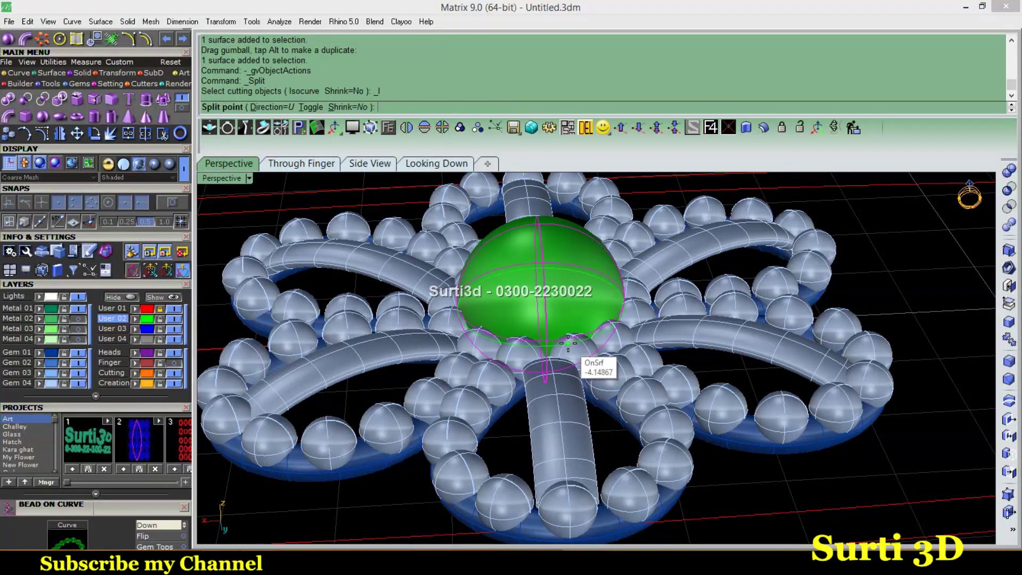
pyautogui.click(568, 342)
pyautogui.click(548, 393)
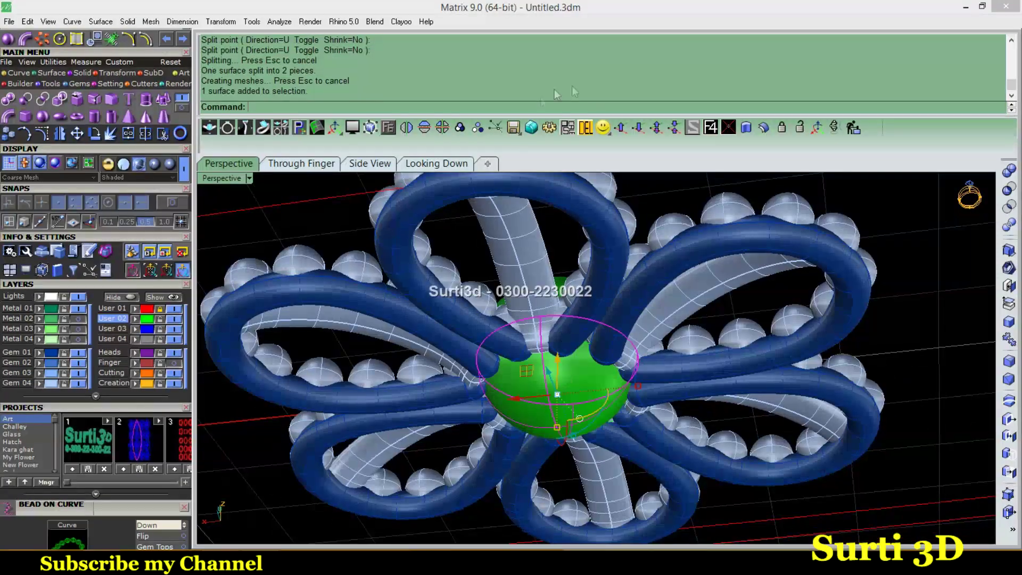
pyautogui.press('Delete')
# Cap the remaining half sphere into a closed dome on the Gem 01 layer
pyautogui.click(564, 308)
pyautogui.write('cap')
pyautogui.press('Return')
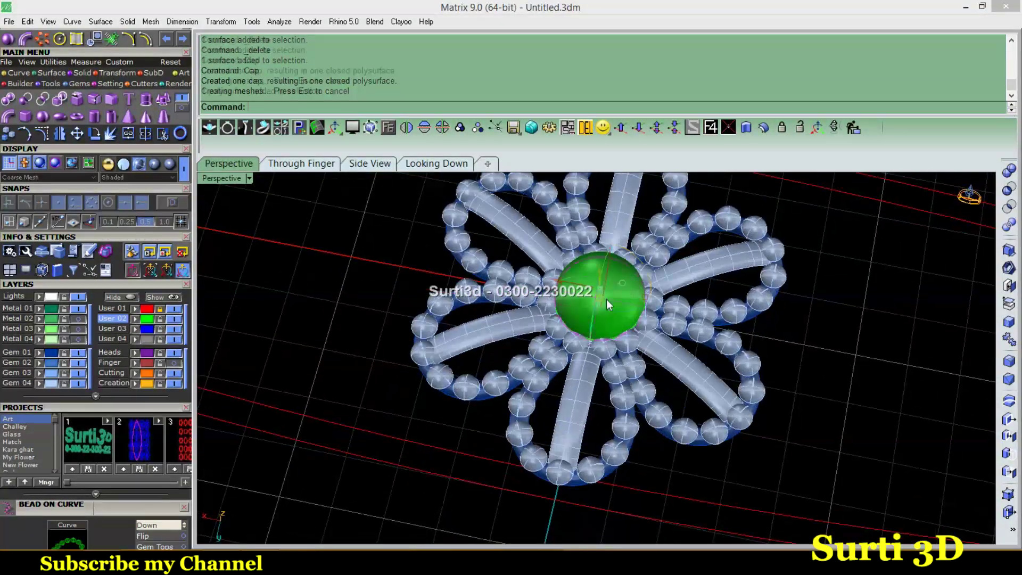
pyautogui.click(606, 299)
pyautogui.click(39, 353)
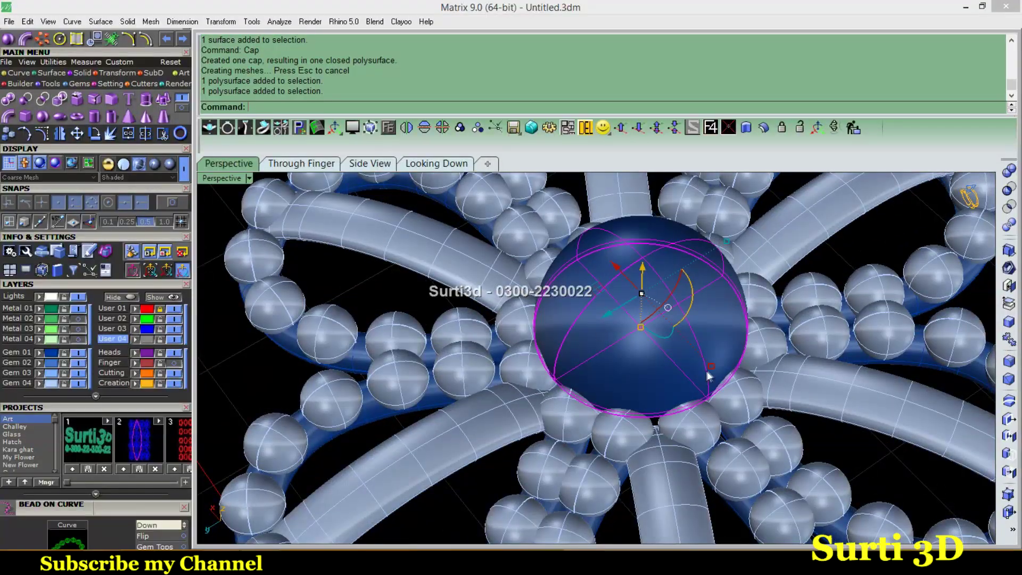
# Nudge the dome into position, adjust its height, and switch to the top-down view
pyautogui.moveTo(708, 374); pyautogui.dragTo(719, 376)
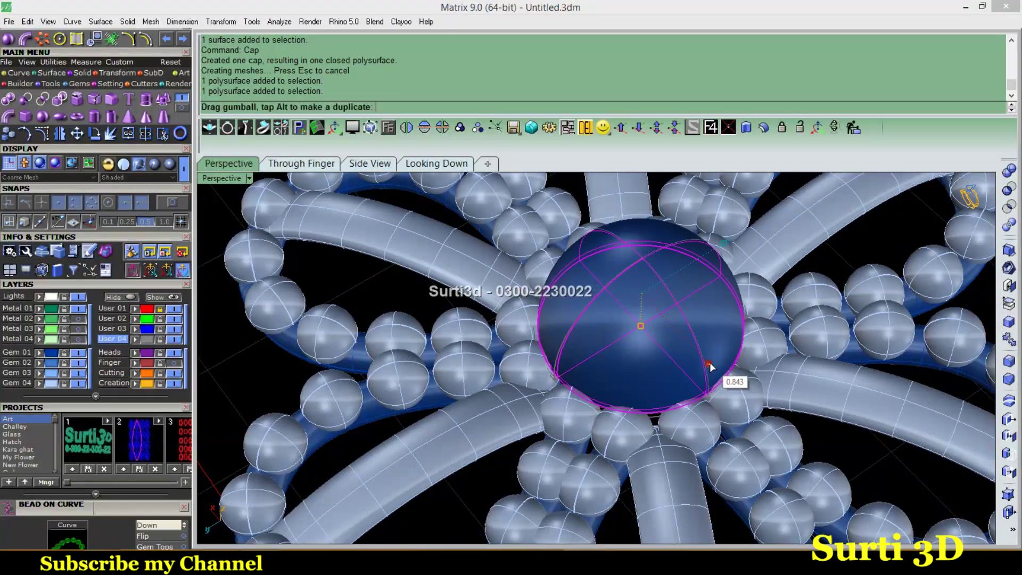
pyautogui.moveTo(641, 273); pyautogui.dragTo(646, 286)
pyautogui.click(833, 450)
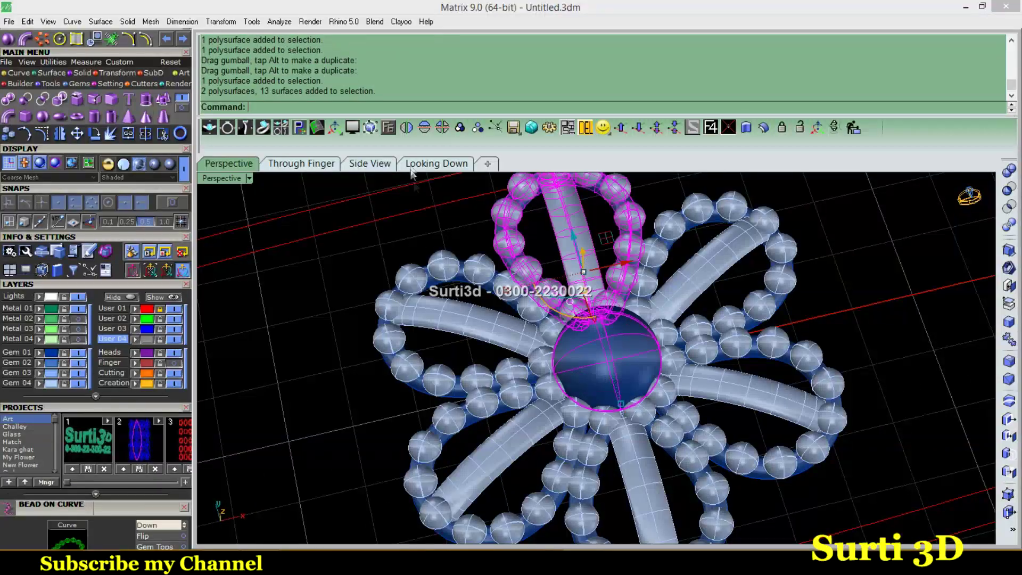
pyautogui.click(411, 167)
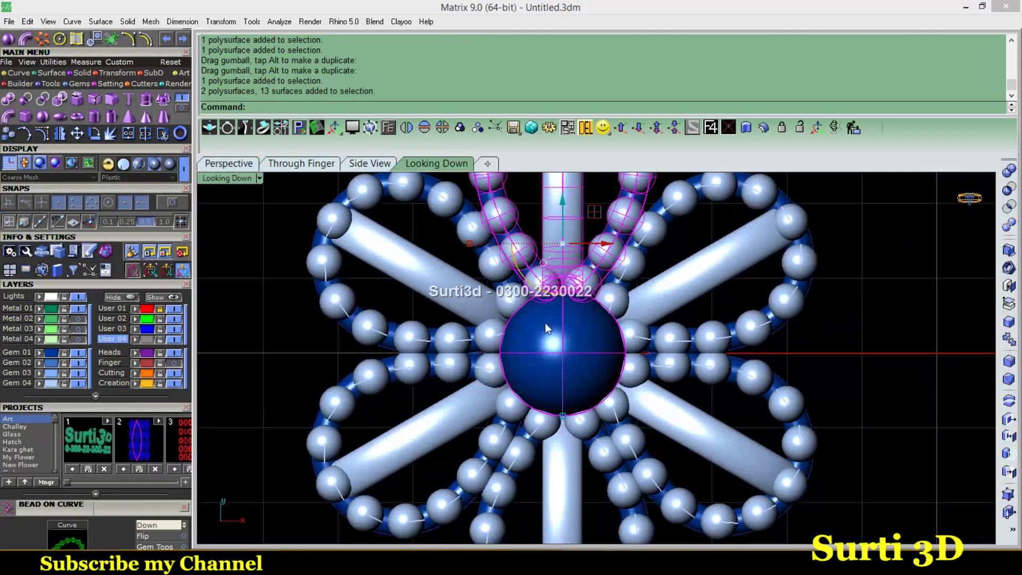
# Toggle the Metal and Gem flower layers, then group all the flower parts
pyautogui.click(91, 354)
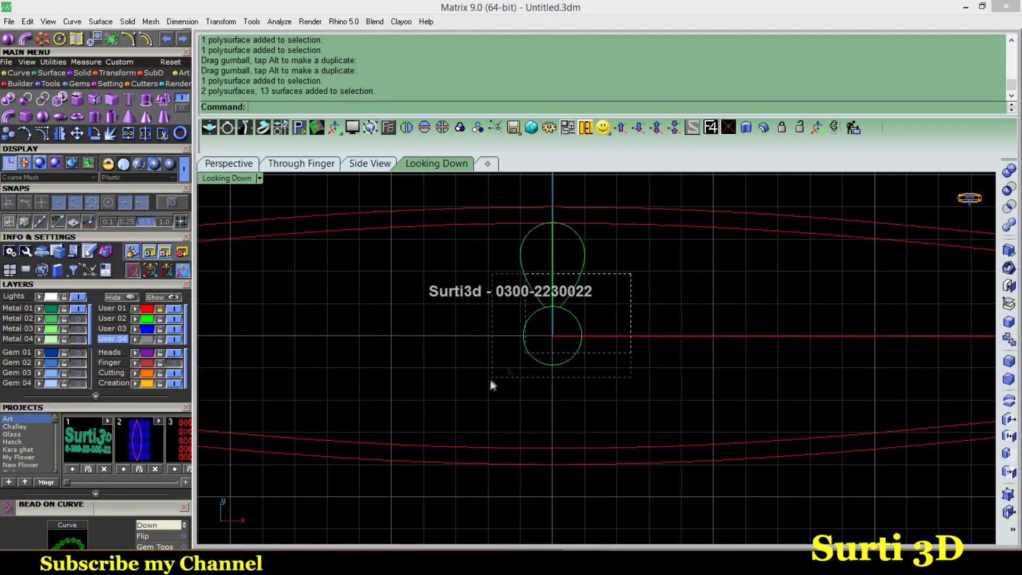
pyautogui.click(133, 382)
pyautogui.click(80, 363)
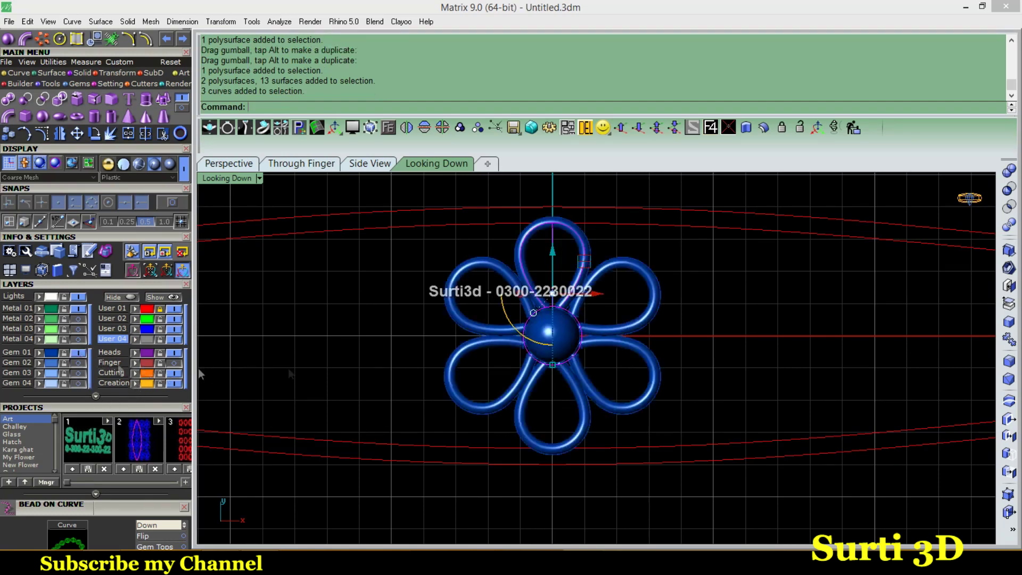
pyautogui.click(79, 372)
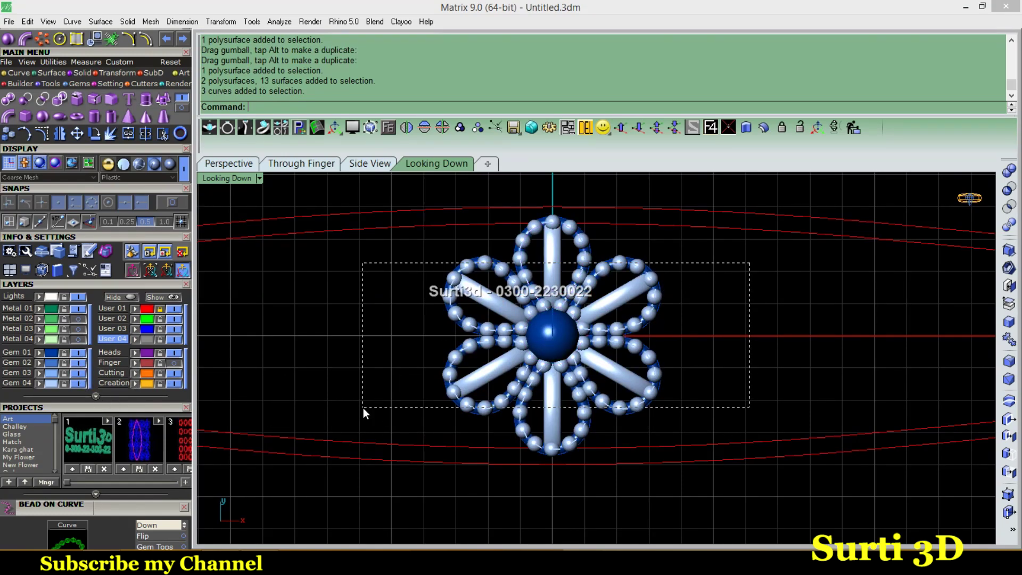
pyautogui.moveTo(749, 262); pyautogui.dragTo(363, 408)
pyautogui.hotkey('ctrl', 'g')
pyautogui.scroll(-2, 381, 318)
pyautogui.moveTo(381, 318); pyautogui.dragTo(507, 326, button='right')
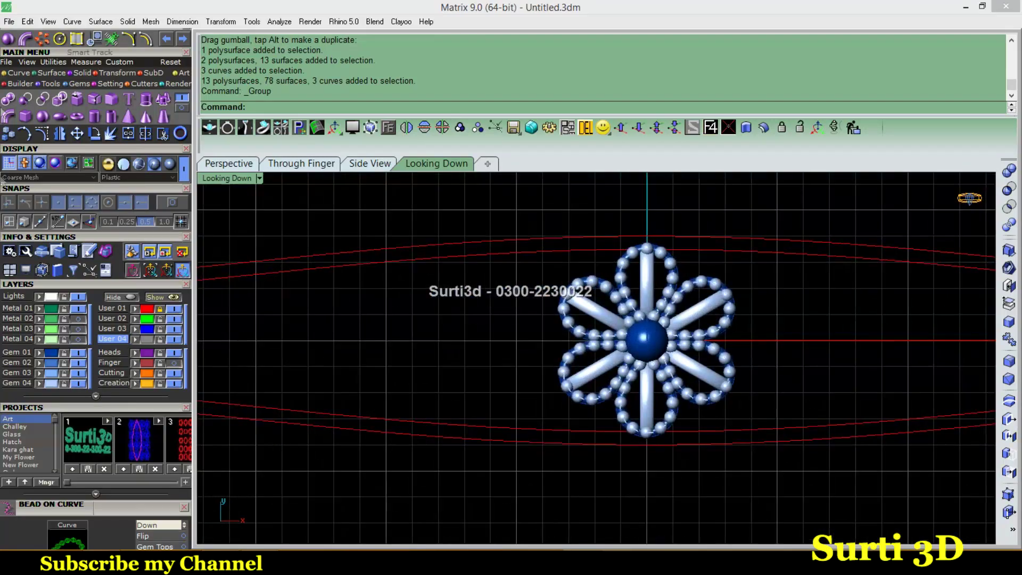
# Draw arcs across the band to the left of the flower
pyautogui.click(137, 39)
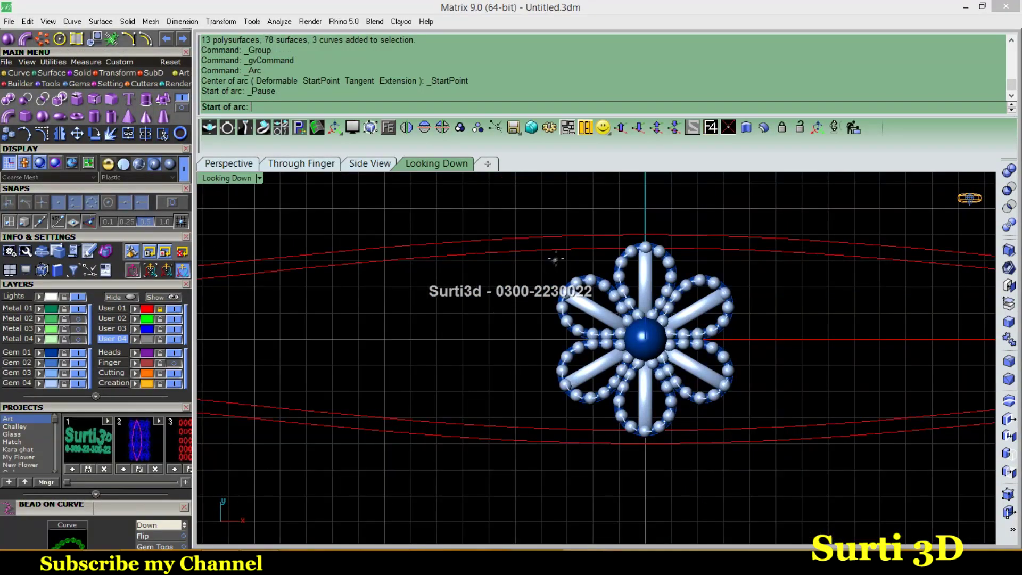
pyautogui.click(563, 249)
pyautogui.click(563, 429)
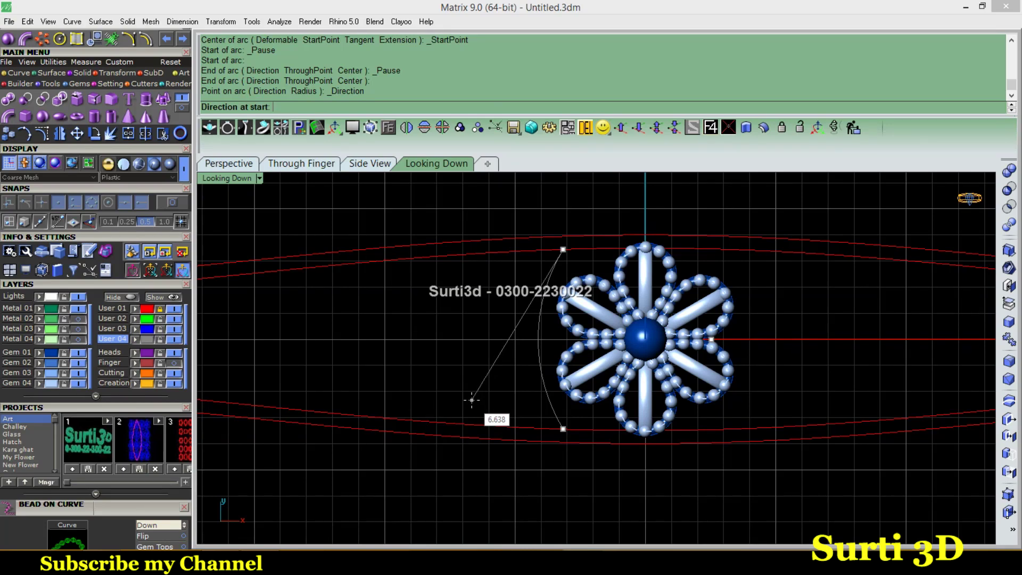
pyautogui.click(471, 400)
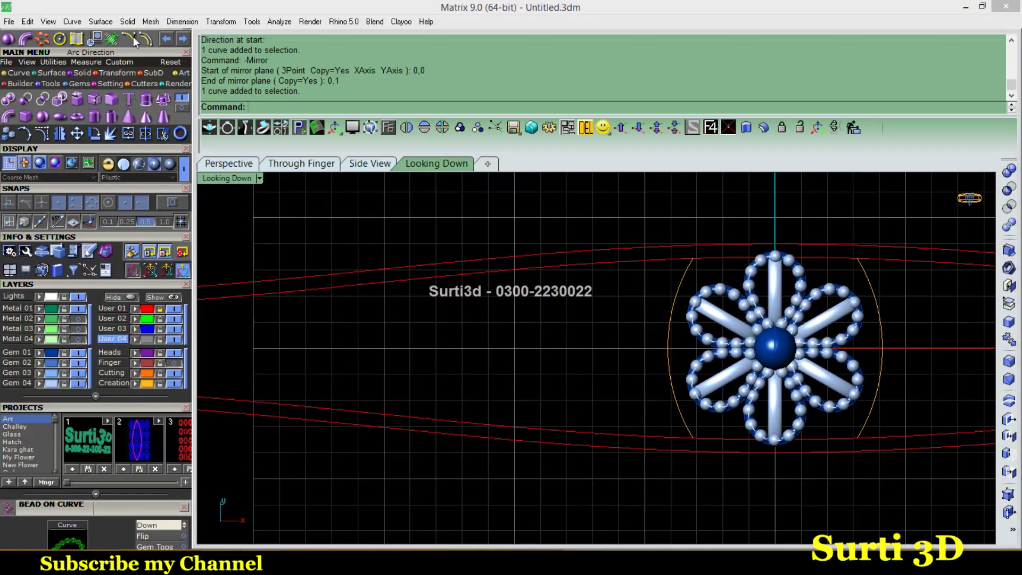
pyautogui.click(496, 272)
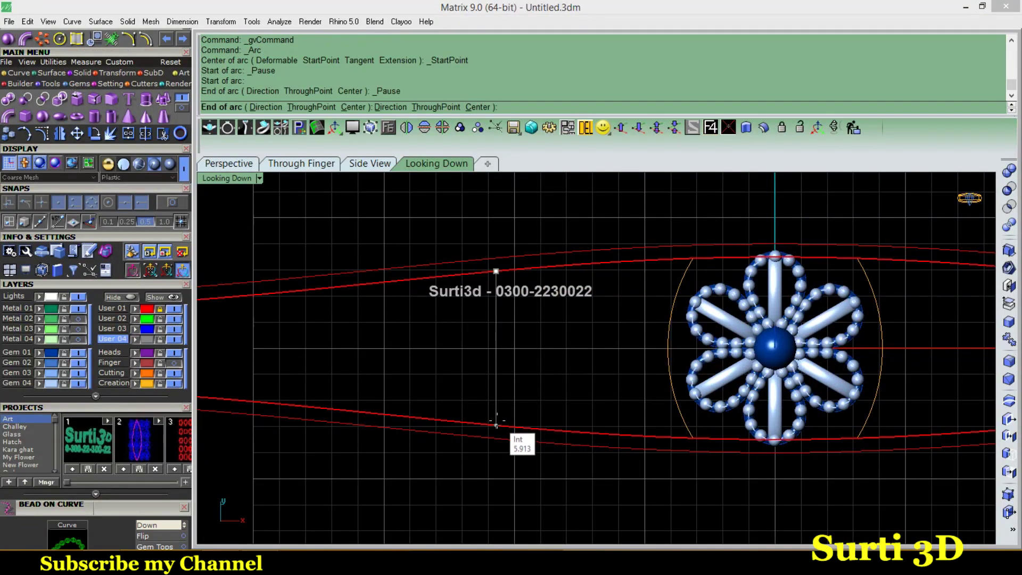
pyautogui.click(497, 424)
pyautogui.click(429, 365)
pyautogui.moveTo(428, 365); pyautogui.dragTo(524, 365, button='right')
# Offset the arc by 1, placing the copy to the left
pyautogui.click(567, 331)
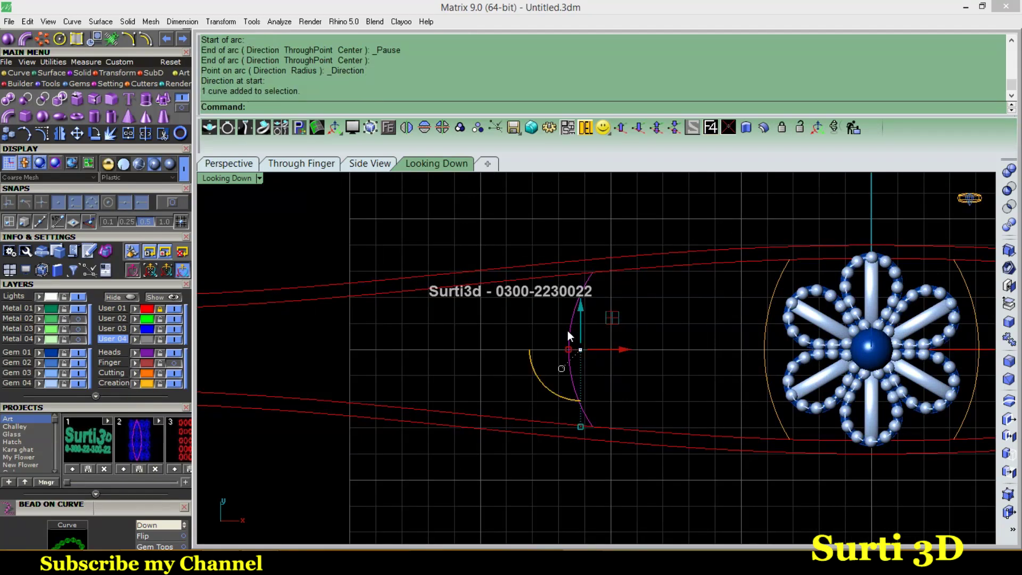
pyautogui.click(16, 73)
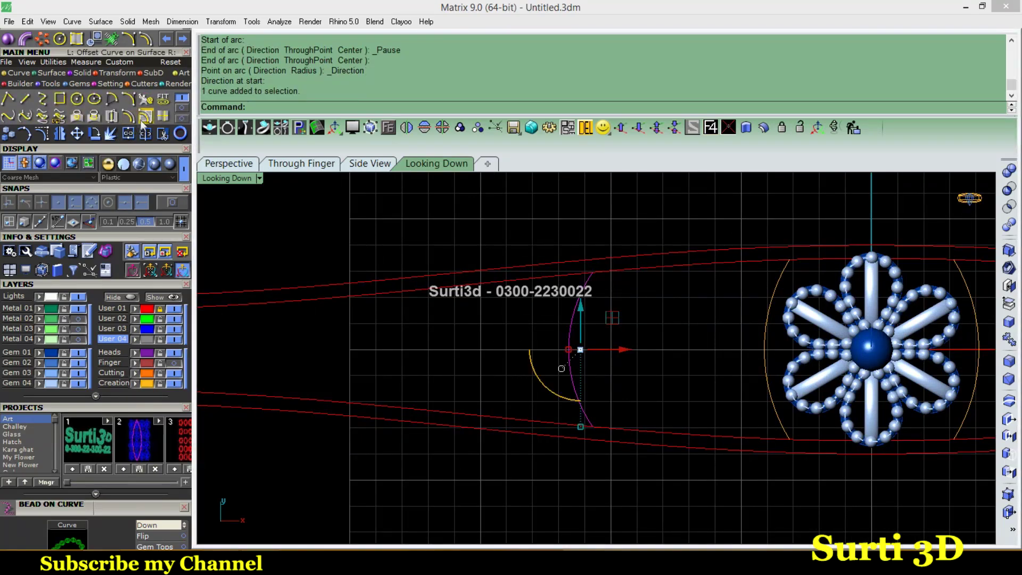
pyautogui.click(130, 122)
pyautogui.write('1')
pyautogui.press('Return')
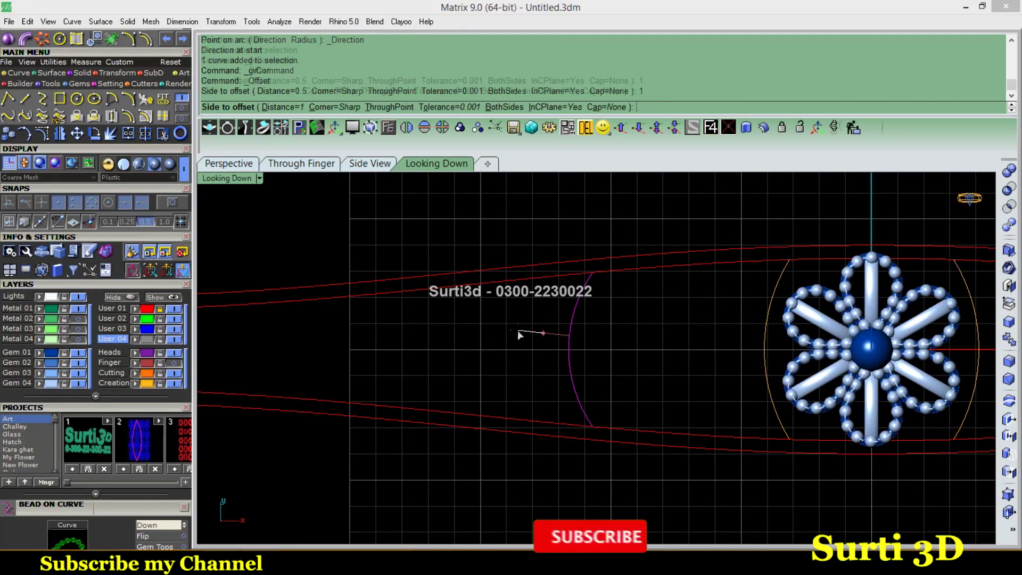
pyautogui.click(519, 336)
pyautogui.scroll(2, 601, 338)
pyautogui.scroll(1, 602, 339)
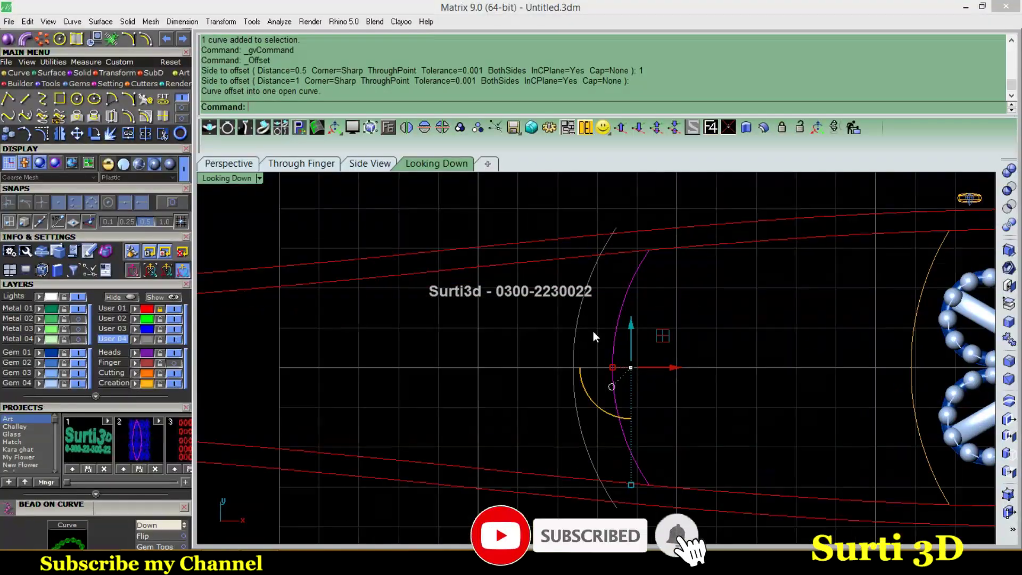
# Undo that copy and offset the arc by 2 to the left instead
pyautogui.press('Escape')
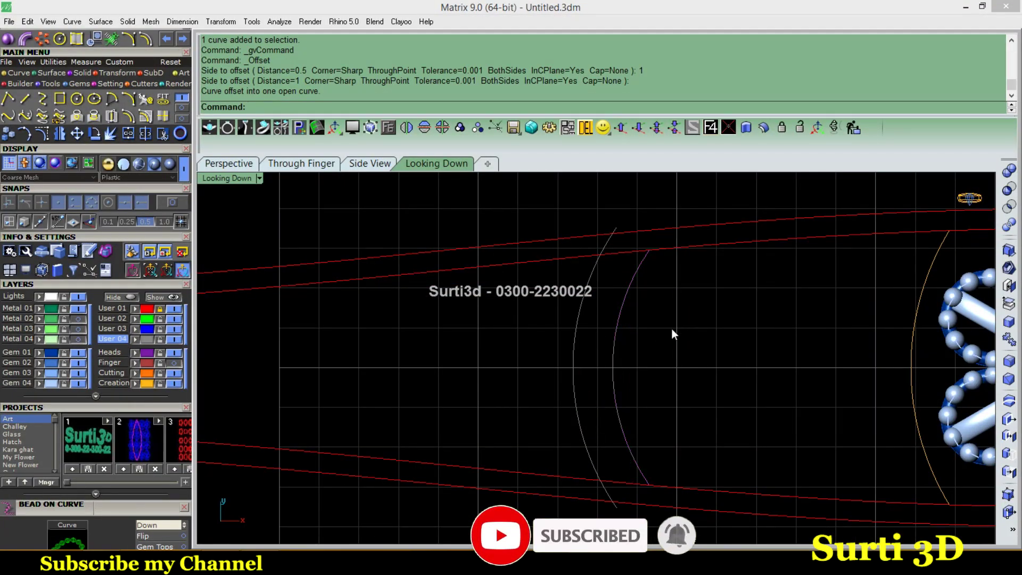
pyautogui.hotkey('ctrl', 'z')
pyautogui.press('Return')
pyautogui.click(614, 337)
pyautogui.write('2')
pyautogui.press('Return')
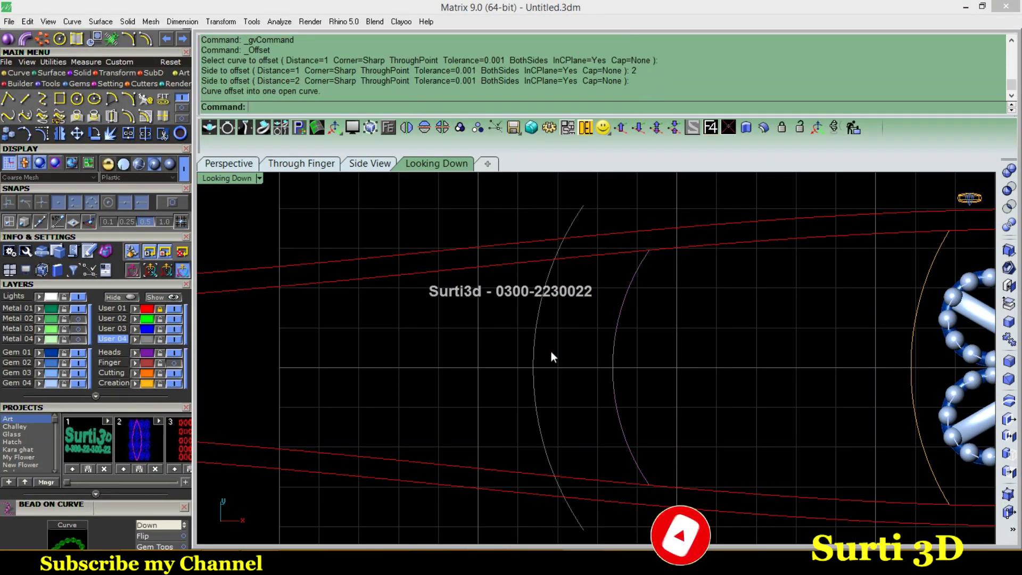
pyautogui.scroll(-3, 553, 351)
pyautogui.click(580, 369)
# Move the arcs further left and trim their ends outside the band rails
pyautogui.moveTo(669, 360); pyautogui.dragTo(504, 362)
pyautogui.hotkey('ctrl', 'z')
pyautogui.scroll(2, 441, 492)
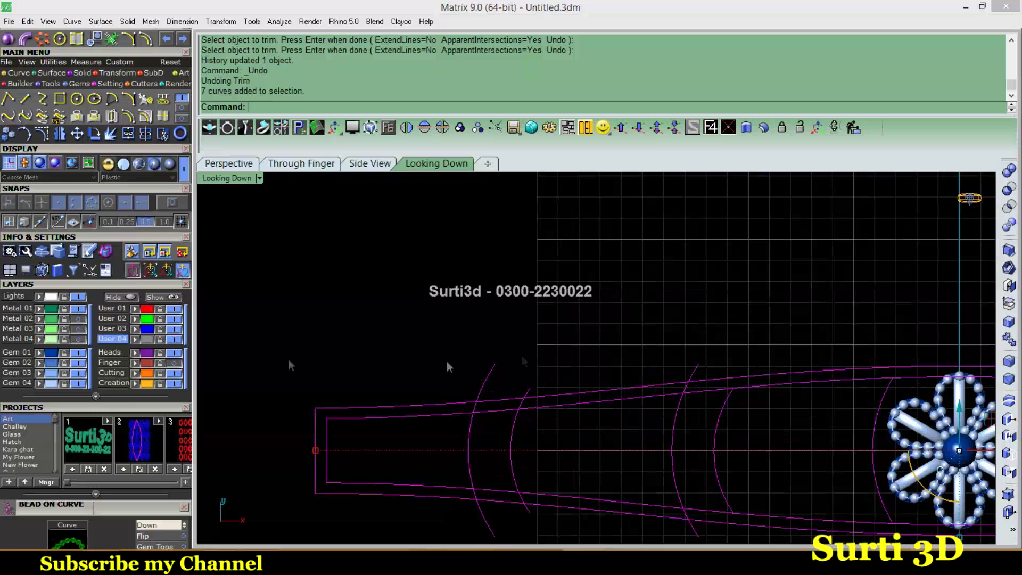
pyautogui.click(163, 141)
pyautogui.scroll(2, 775, 399)
pyautogui.click(785, 401)
pyautogui.click(748, 448)
pyautogui.click(439, 473)
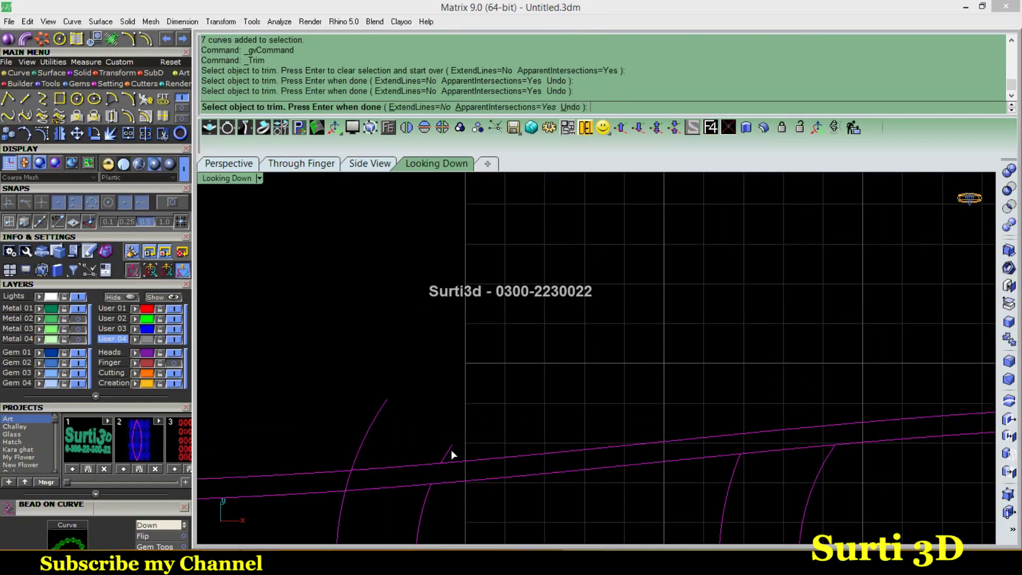
pyautogui.click(451, 453)
pyautogui.click(353, 486)
# Finish trimming the arcs and recentre the band and flower in view
pyautogui.scroll(-3, 531, 474)
pyautogui.scroll(2, 532, 354)
pyautogui.scroll(1, 530, 412)
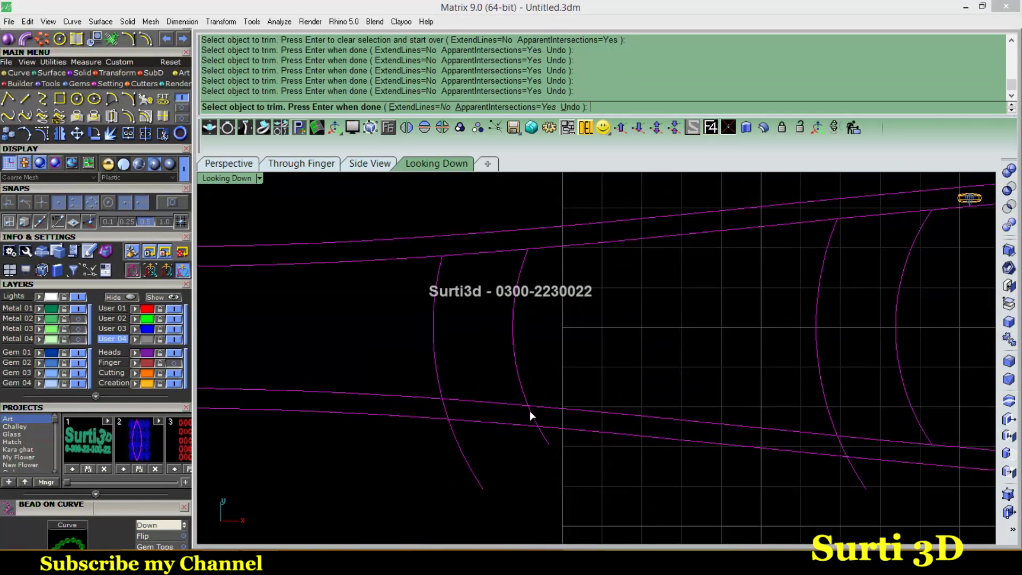
pyautogui.rightClick(837, 465)
pyautogui.scroll(-3, 778, 492)
pyautogui.scroll(-2, 592, 493)
pyautogui.scroll(-1, 598, 464)
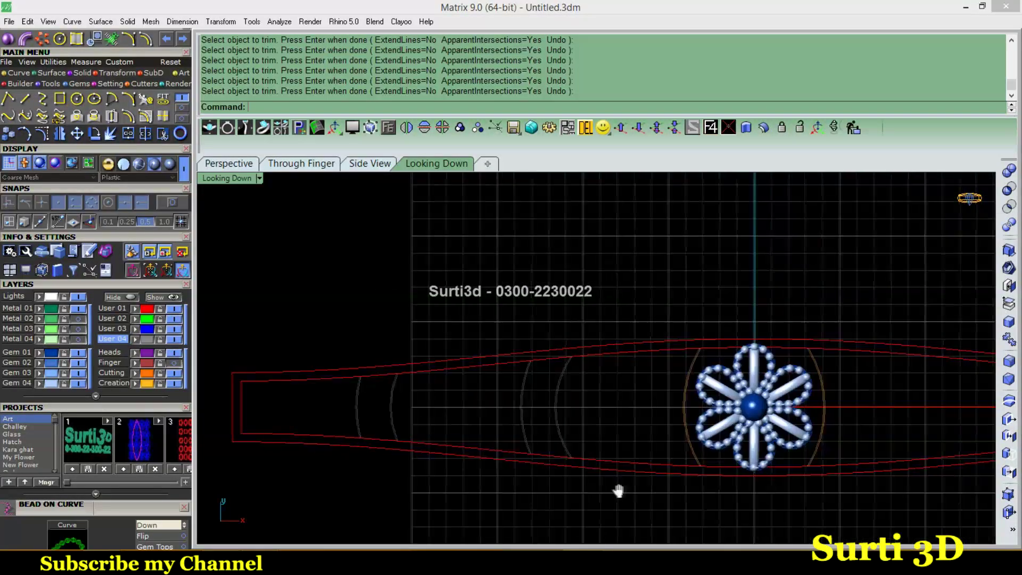
pyautogui.scroll(1, 624, 498)
pyautogui.scroll(1, 700, 395)
pyautogui.scroll(1, 607, 433)
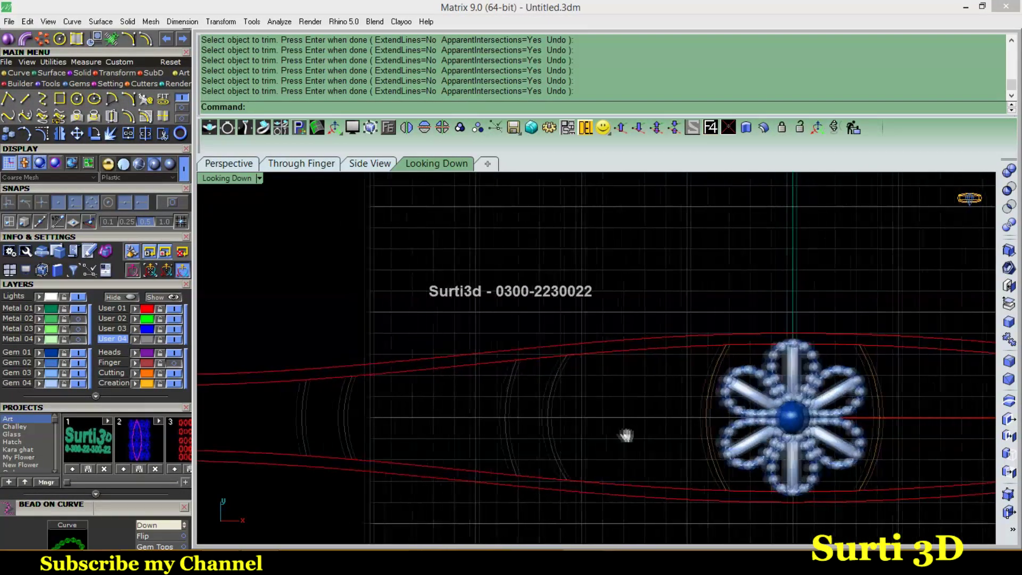
pyautogui.moveTo(626, 436); pyautogui.dragTo(648, 435, button='right')
pyautogui.click(25, 99)
# Draw a horizontal line along the band and shift it into position
pyautogui.scroll(-2, 301, 394)
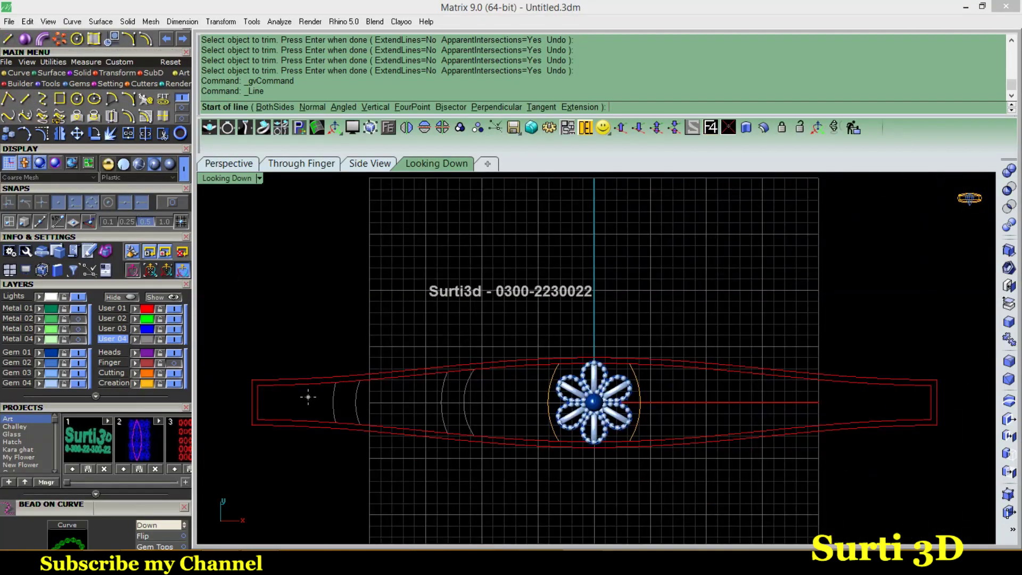
pyautogui.click(298, 400)
pyautogui.click(535, 399)
pyautogui.click(411, 399)
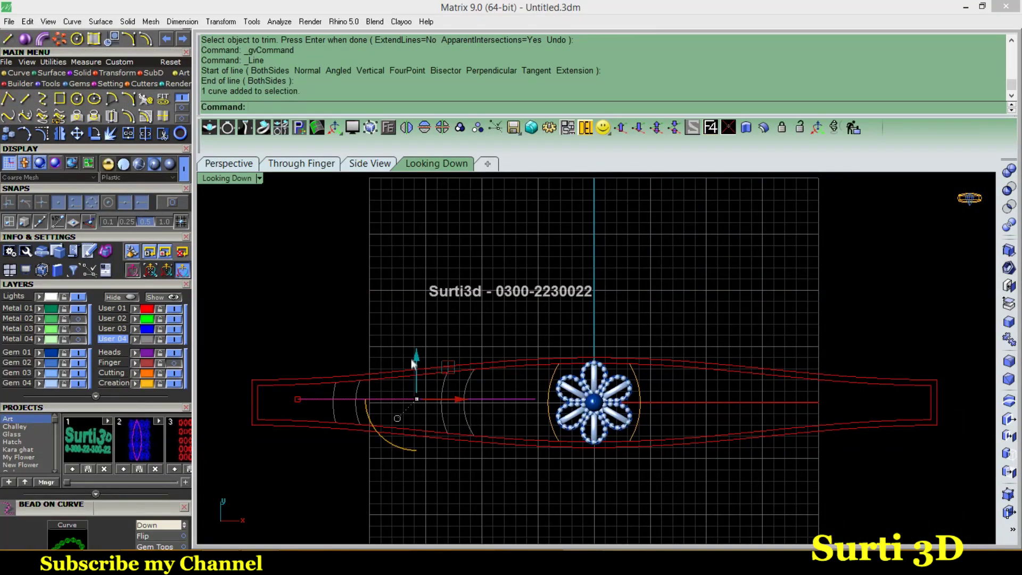
pyautogui.moveTo(414, 360); pyautogui.dragTo(414, 341)
pyautogui.scroll(4, 414, 373)
pyautogui.moveTo(457, 388); pyautogui.dragTo(506, 387)
pyautogui.scroll(-2, 474, 416)
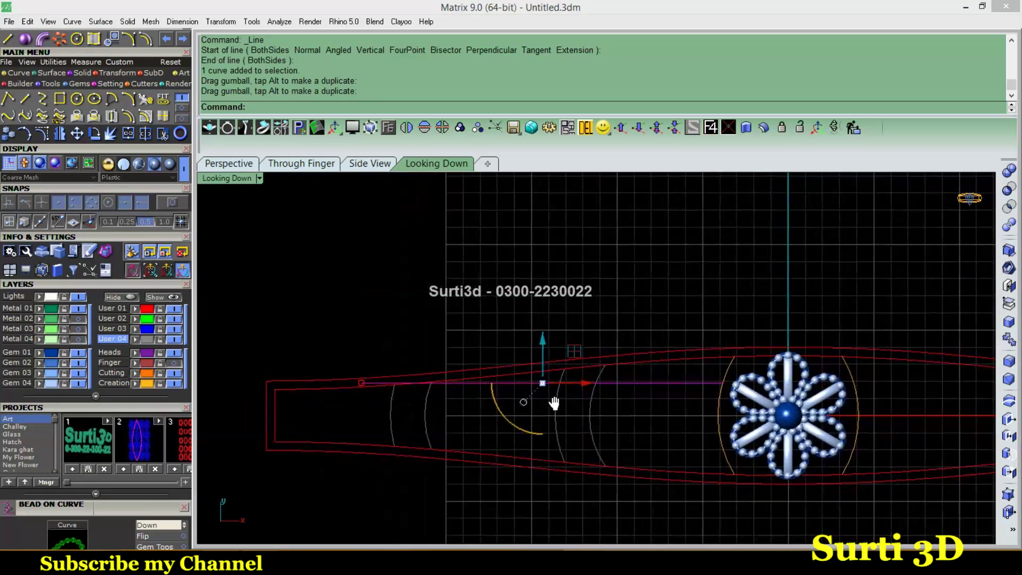
# Offset the line by 1 to make parallel copies on each side
pyautogui.press('o')
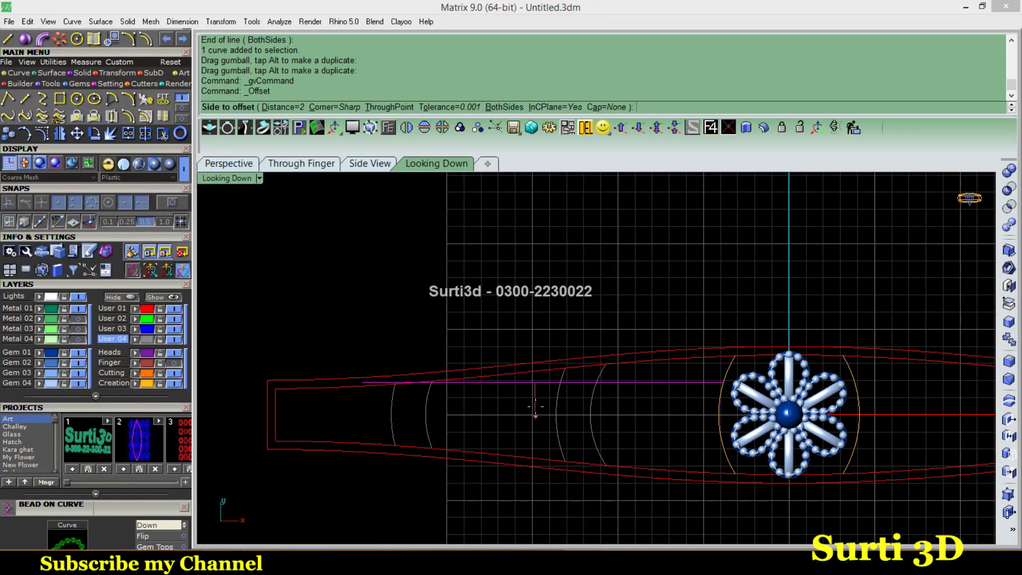
pyautogui.click(539, 417)
pyautogui.hotkey('ctrl', 'z')
pyautogui.press('o')
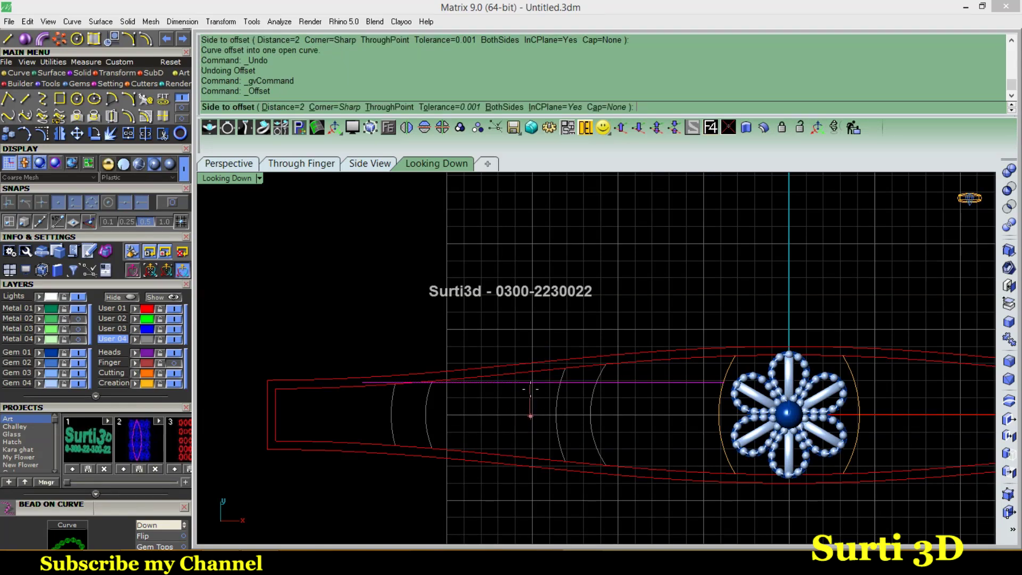
pyautogui.write('1')
pyautogui.press('Return')
pyautogui.scroll(3, 528, 375)
pyautogui.click(543, 393)
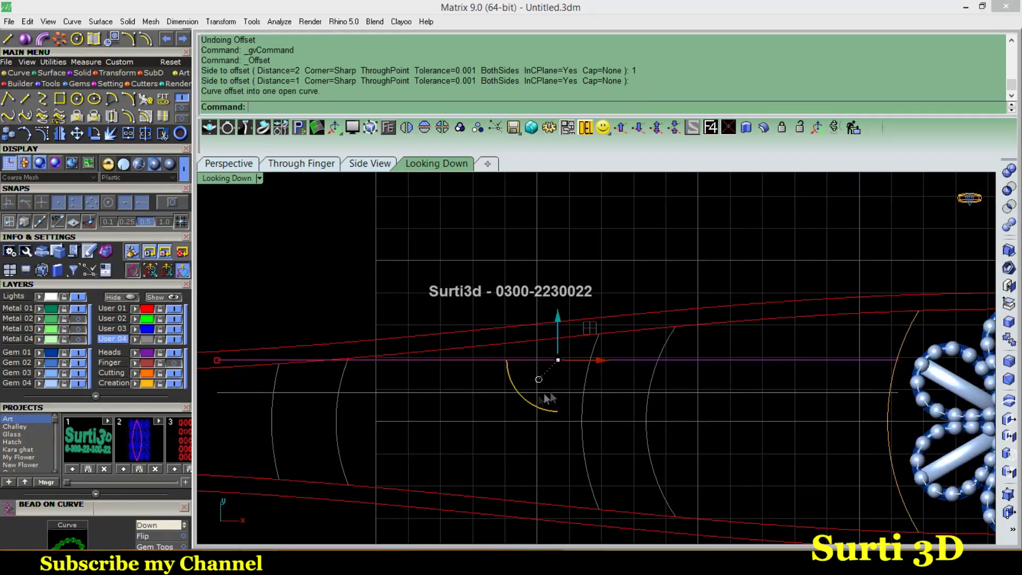
pyautogui.press('o')
pyautogui.click(532, 391)
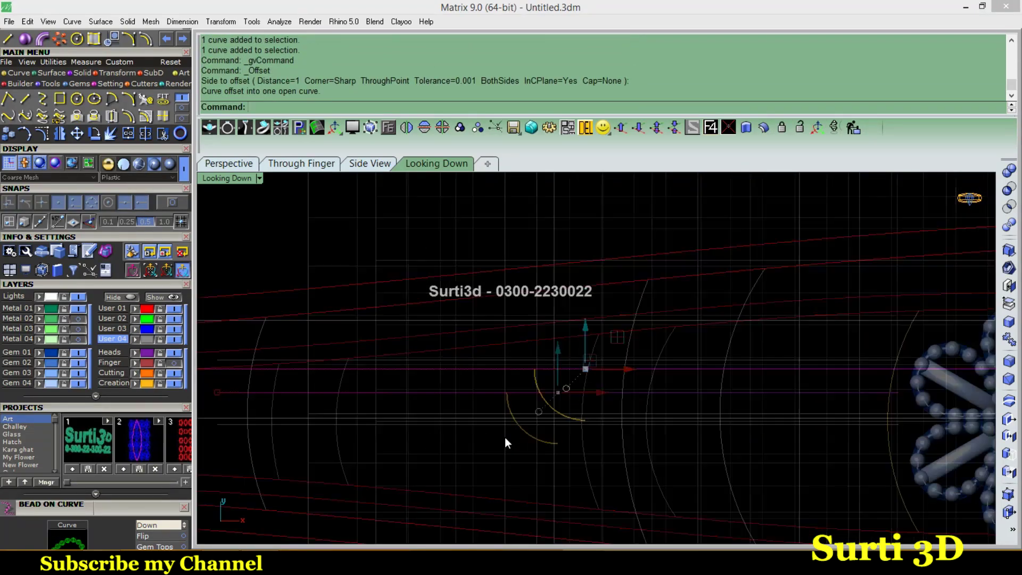
# Mirror the line copy across the band centre and select all band curves
pyautogui.scroll(3, 505, 436)
pyautogui.click(539, 391)
pyautogui.click(424, 127)
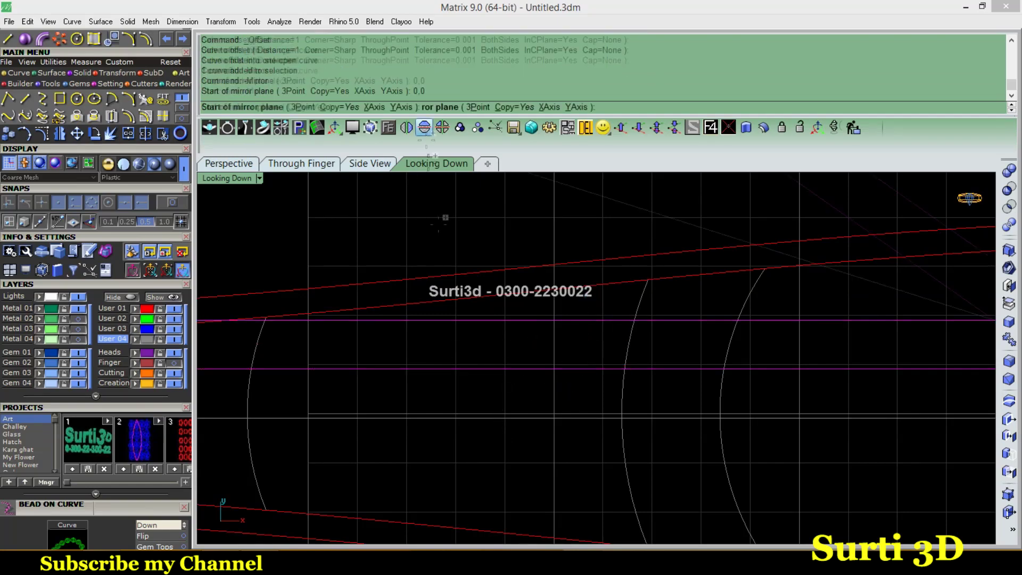
pyautogui.moveTo(585, 375); pyautogui.dragTo(586, 370)
pyautogui.scroll(-3, 485, 426)
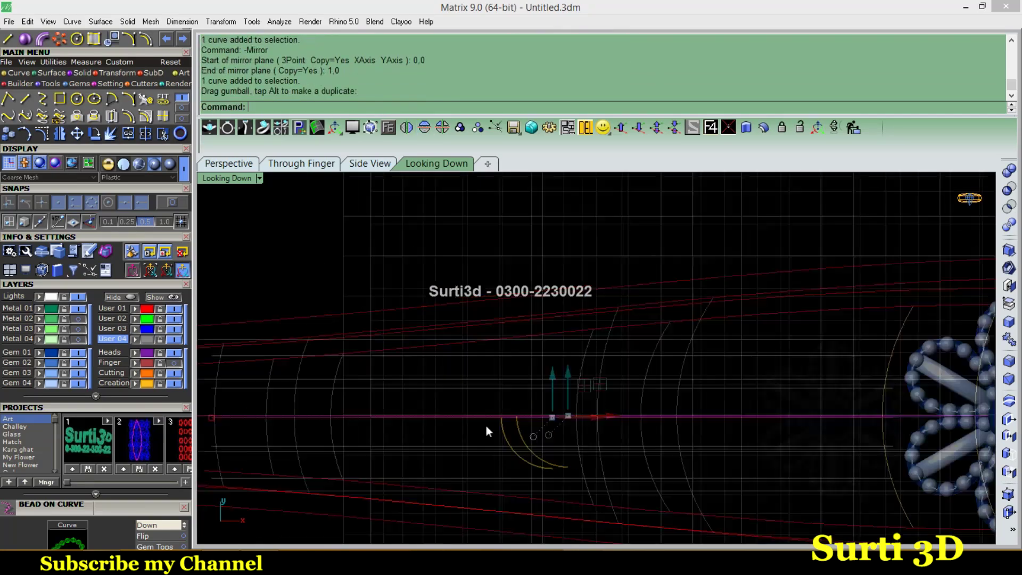
pyautogui.scroll(-3, 472, 346)
pyautogui.moveTo(663, 284); pyautogui.dragTo(457, 406)
pyautogui.scroll(5, 459, 408)
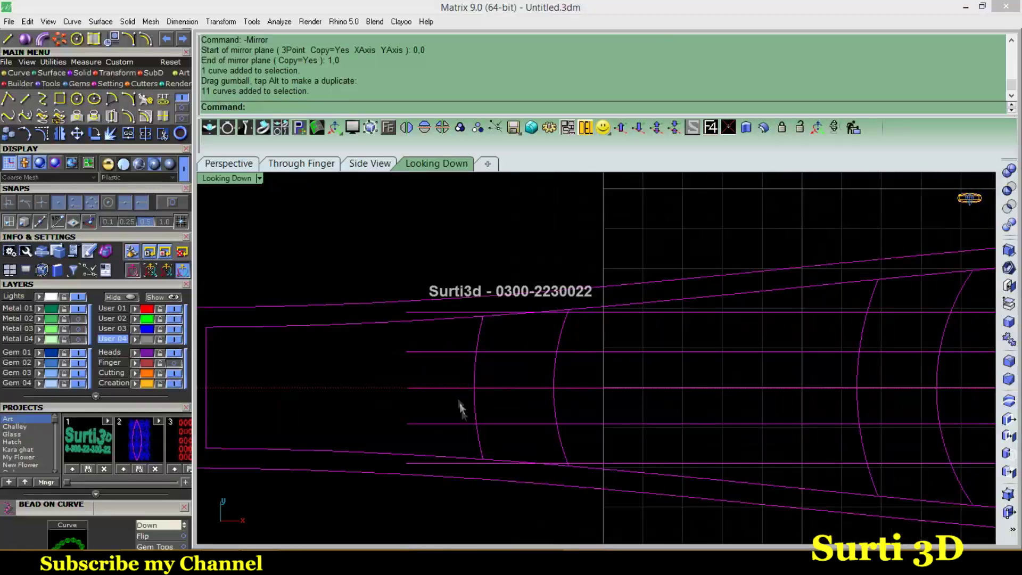
# Trim the line stubs outside the arc pairs, leaving short ladder rungs
pyautogui.click(178, 150)
pyautogui.click(447, 352)
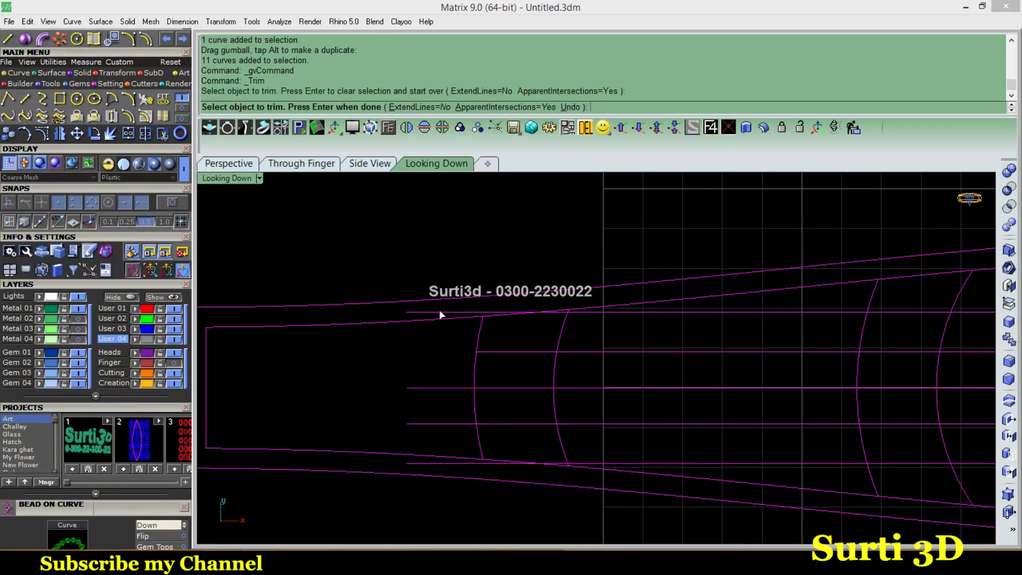
pyautogui.click(420, 387)
pyautogui.click(448, 424)
pyautogui.click(459, 465)
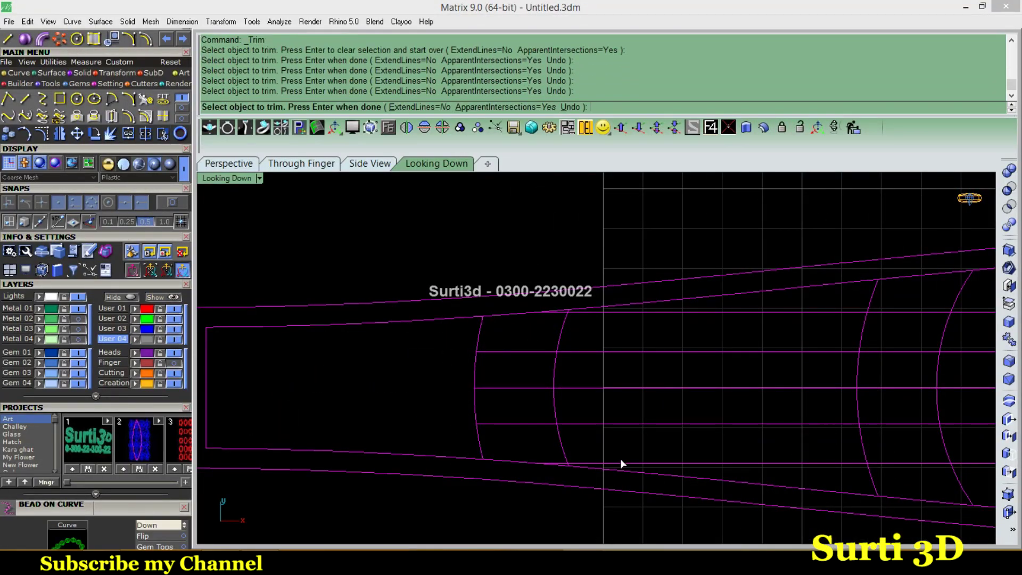
pyautogui.scroll(4, 620, 461)
pyautogui.click(620, 464)
pyautogui.click(602, 405)
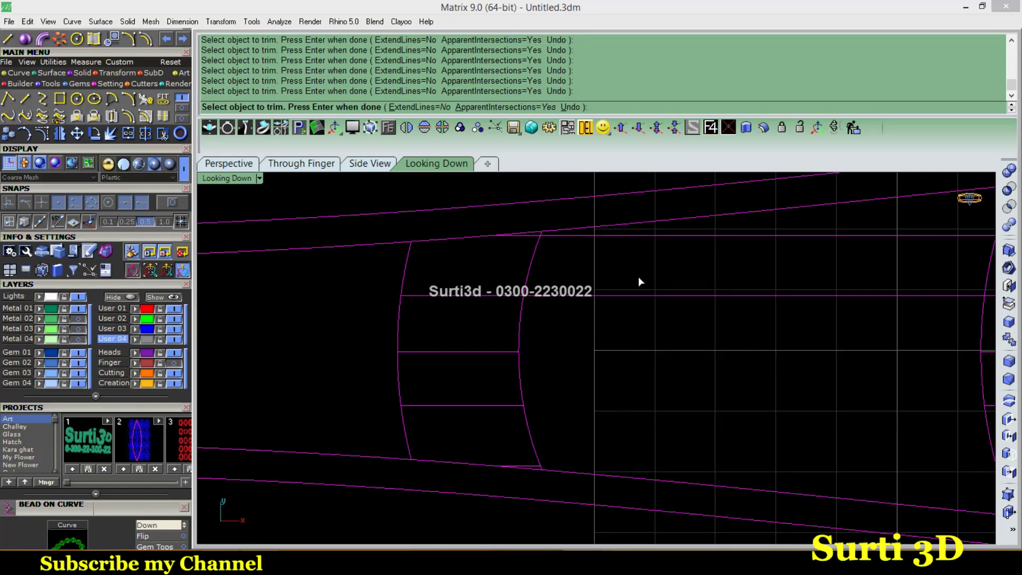
pyautogui.scroll(-3, 757, 242)
pyautogui.moveTo(584, 347)
pyautogui.mouseDown(button='right')
pyautogui.moveTo(456, 349)
pyautogui.moveTo(505, 352)
pyautogui.mouseUp(button='right')
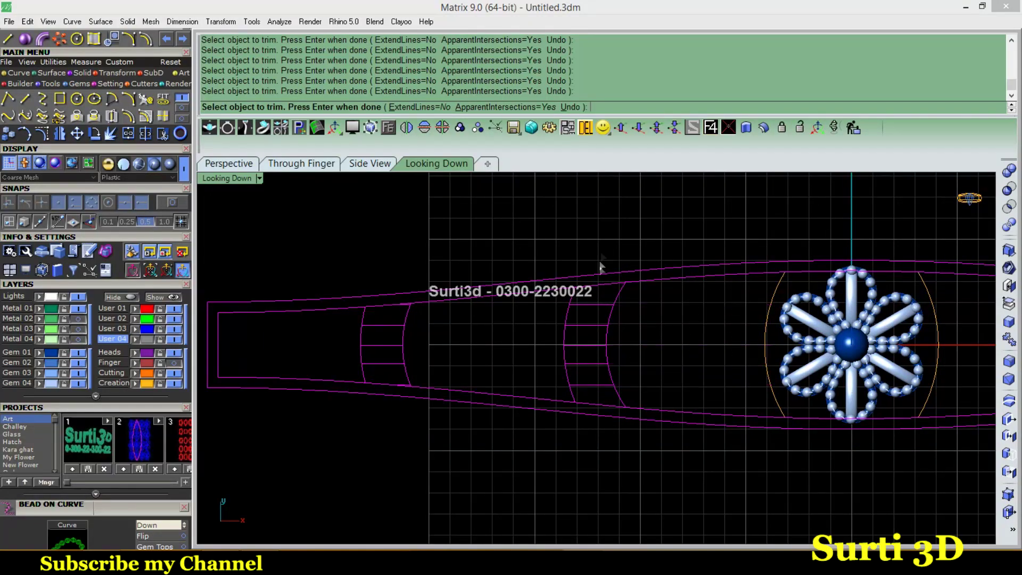
pyautogui.press('Return')
pyautogui.scroll(5, 511, 303)
# Delete the stray short line left over on the band
pyautogui.click(548, 401)
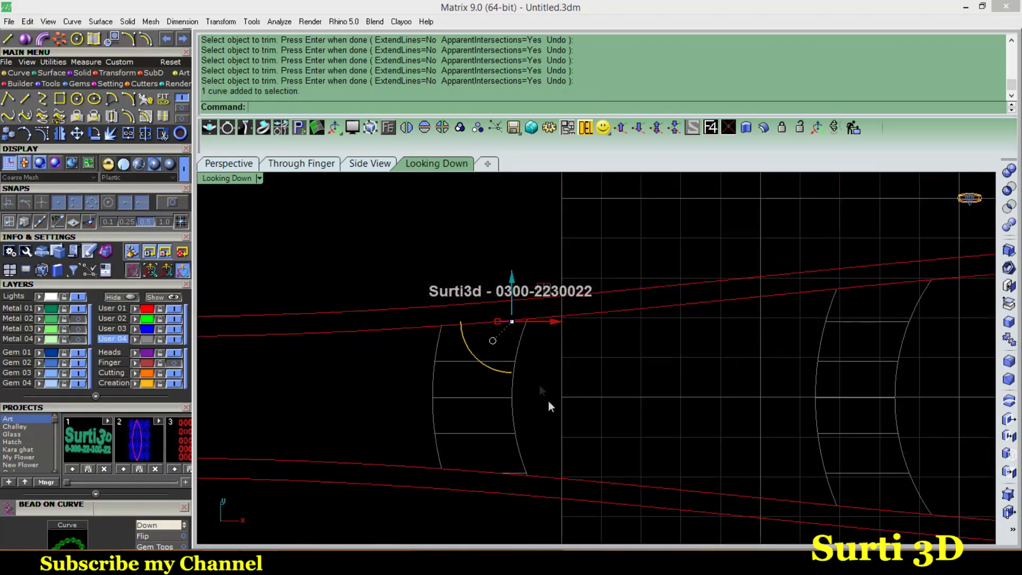
pyautogui.scroll(2, 536, 405)
pyautogui.click(536, 411)
pyautogui.click(585, 128)
pyautogui.scroll(-2, 511, 368)
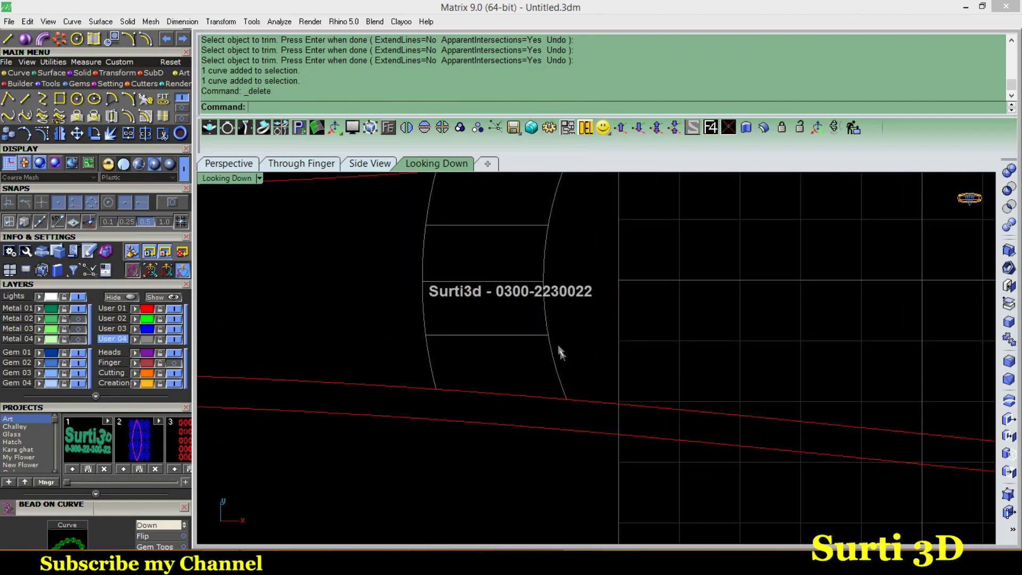
pyautogui.scroll(-3, 511, 367)
pyautogui.scroll(-2, 508, 370)
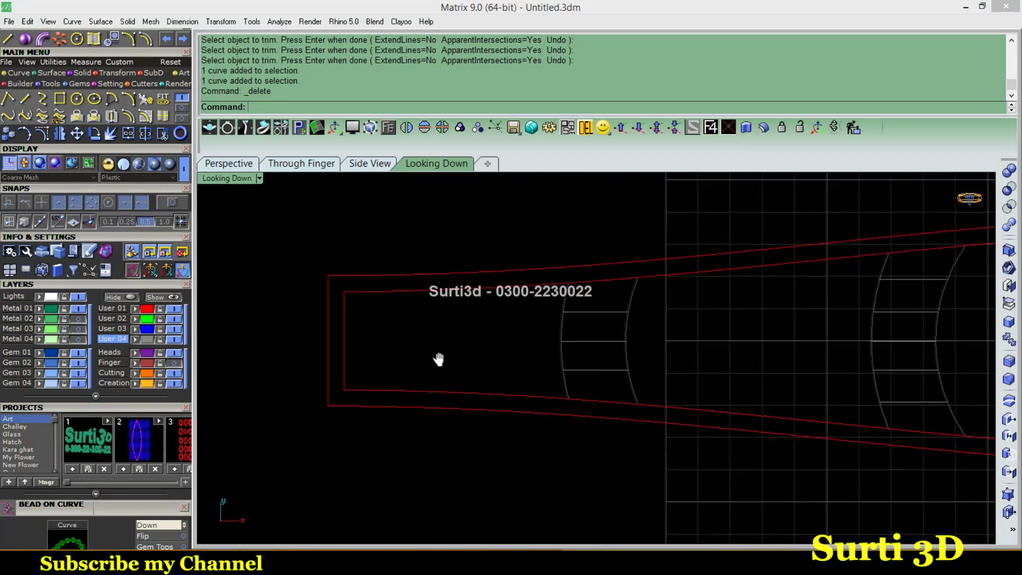
# Draw two horizontal rails to the band's left edge and mirror the upper rail across the centre
pyautogui.click(25, 99)
pyautogui.click(564, 315)
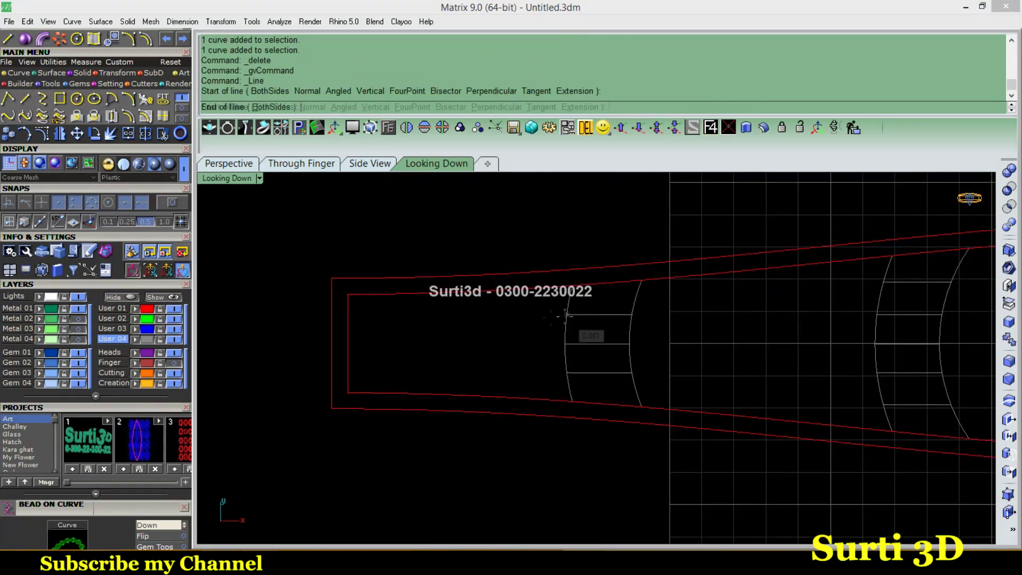
pyautogui.click(349, 315)
pyautogui.press('Return')
pyautogui.click(564, 344)
pyautogui.click(346, 344)
pyautogui.click(441, 315)
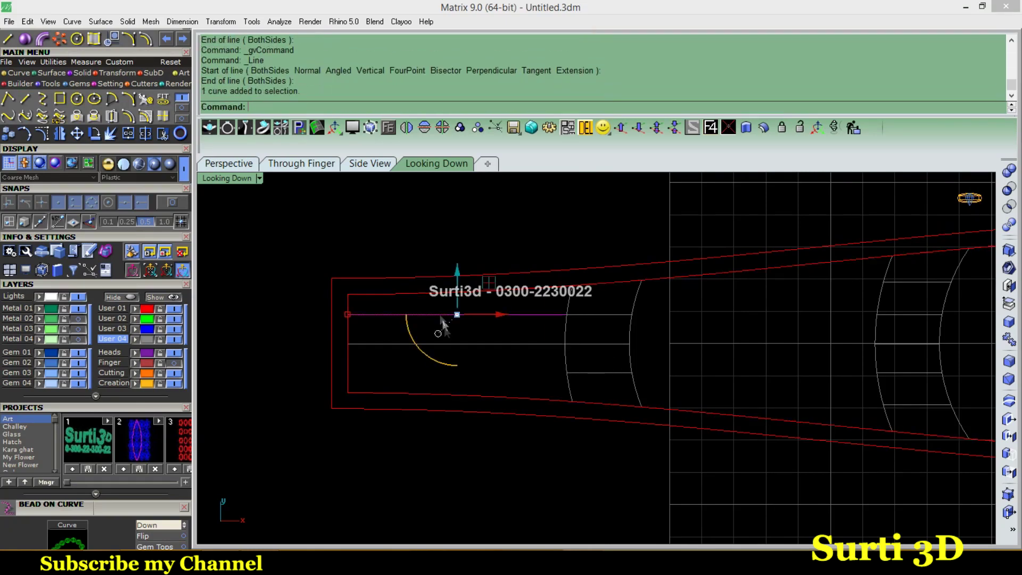
pyautogui.click(424, 128)
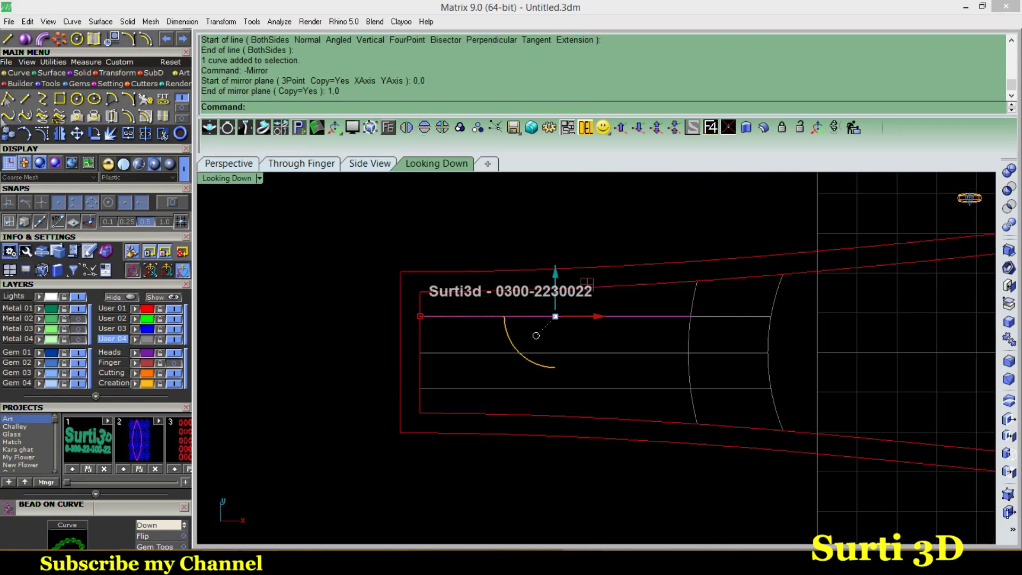
# Draw a vertical cross-line across the band and shift it slightly left
pyautogui.click(25, 98)
pyautogui.click(472, 216)
pyautogui.click(472, 472)
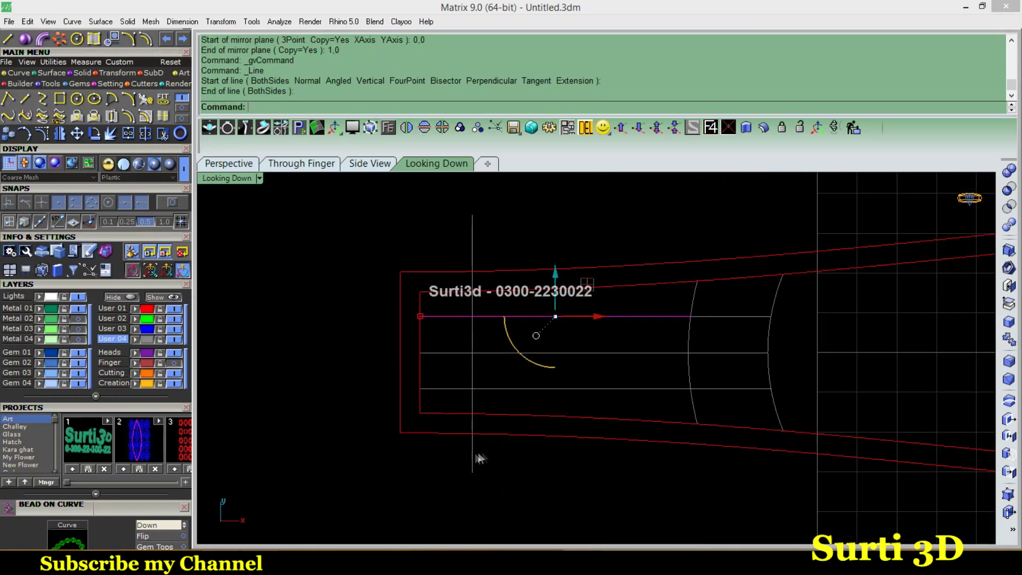
pyautogui.moveTo(525, 335); pyautogui.dragTo(507, 337)
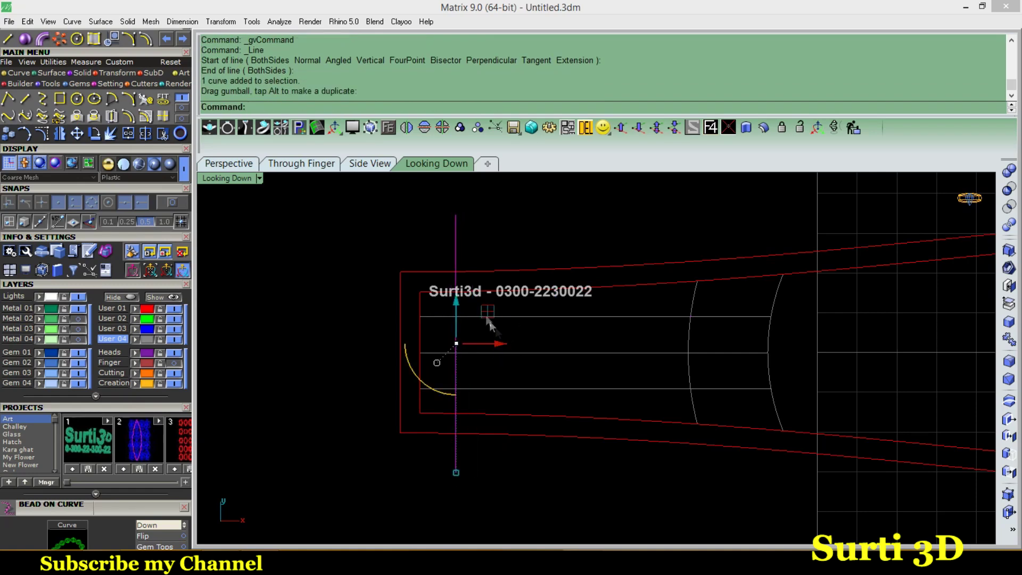
# Trim the vertical cross-line's top and bottom overhangs against the rails
pyautogui.moveTo(504, 220); pyautogui.dragTo(326, 481)
pyautogui.click(163, 133)
pyautogui.click(455, 239)
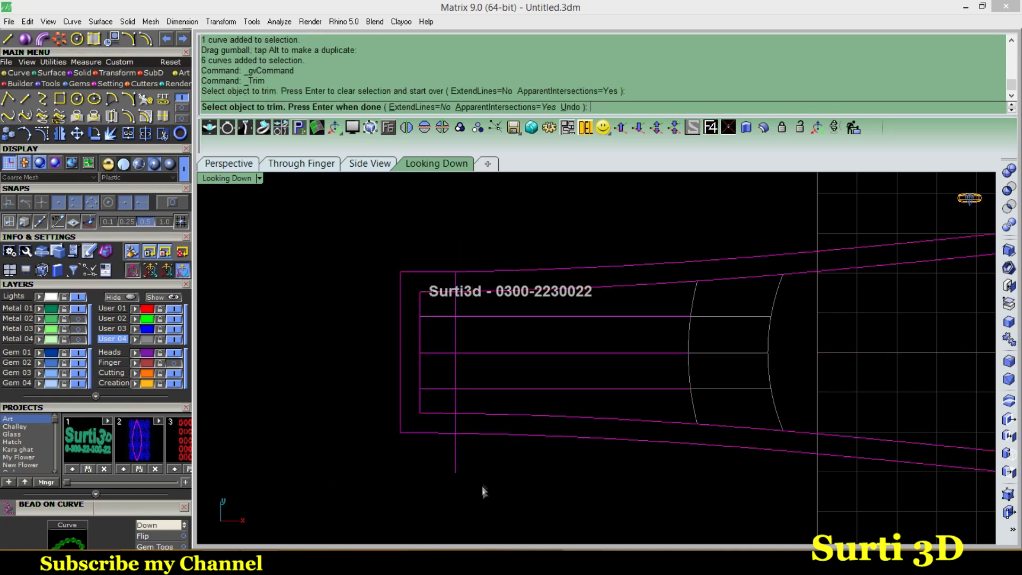
pyautogui.click(456, 452)
pyautogui.press('Return')
# Trim the rails against the vertical cross-line in a second pass
pyautogui.scroll(3, 432, 471)
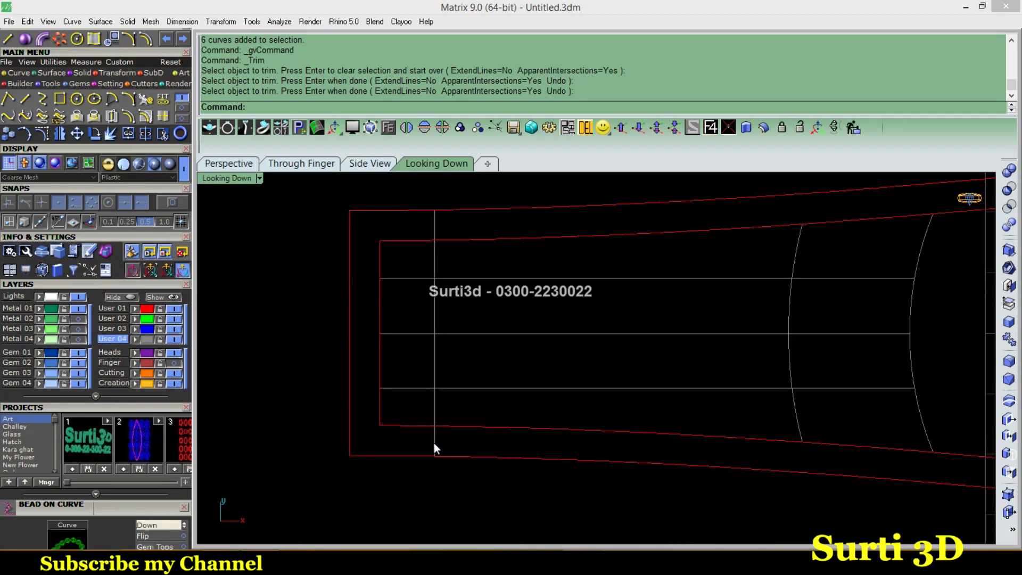
pyautogui.click(434, 447)
pyautogui.scroll(-2, 418, 417)
pyautogui.moveTo(479, 244); pyautogui.dragTo(371, 499)
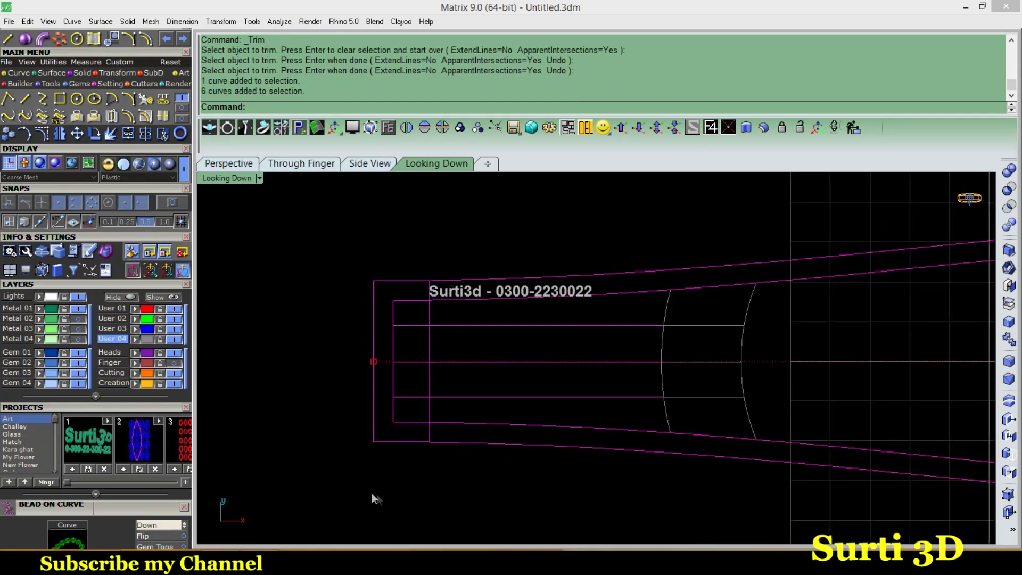
pyautogui.click(144, 139)
pyautogui.scroll(2, 411, 286)
pyautogui.scroll(-1, 436, 349)
pyautogui.scroll(-1, 436, 349)
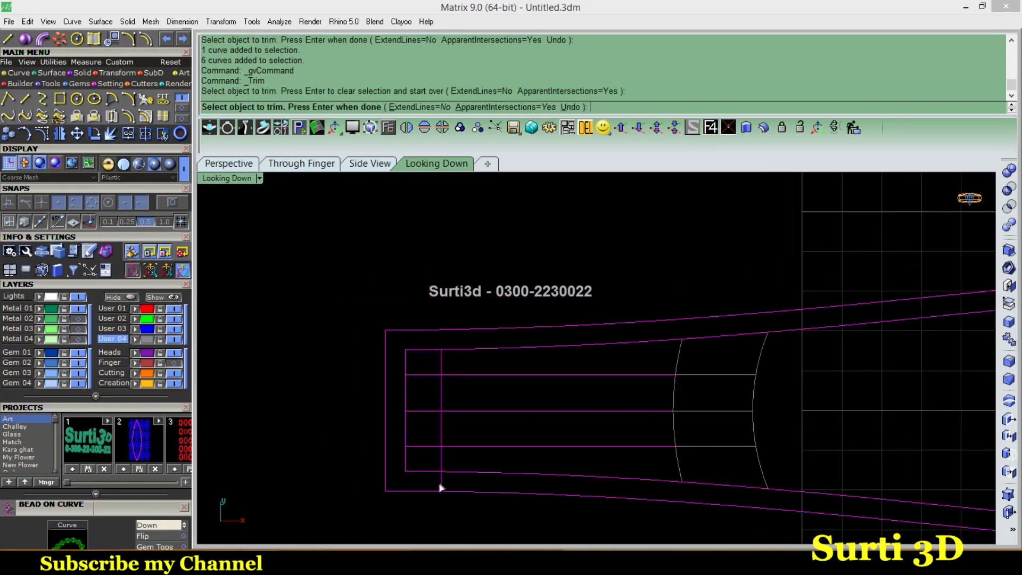
pyautogui.rightClick(494, 237)
pyautogui.scroll(-2, 468, 312)
pyautogui.moveTo(469, 312)
pyautogui.mouseDown(button='right')
pyautogui.moveTo(416, 306)
pyautogui.moveTo(608, 352)
pyautogui.moveTo(475, 352)
pyautogui.mouseUp(button='right')
# Draw a small square and position it on the band beside the flower
pyautogui.click(60, 100)
pyautogui.scroll(2, 643, 354)
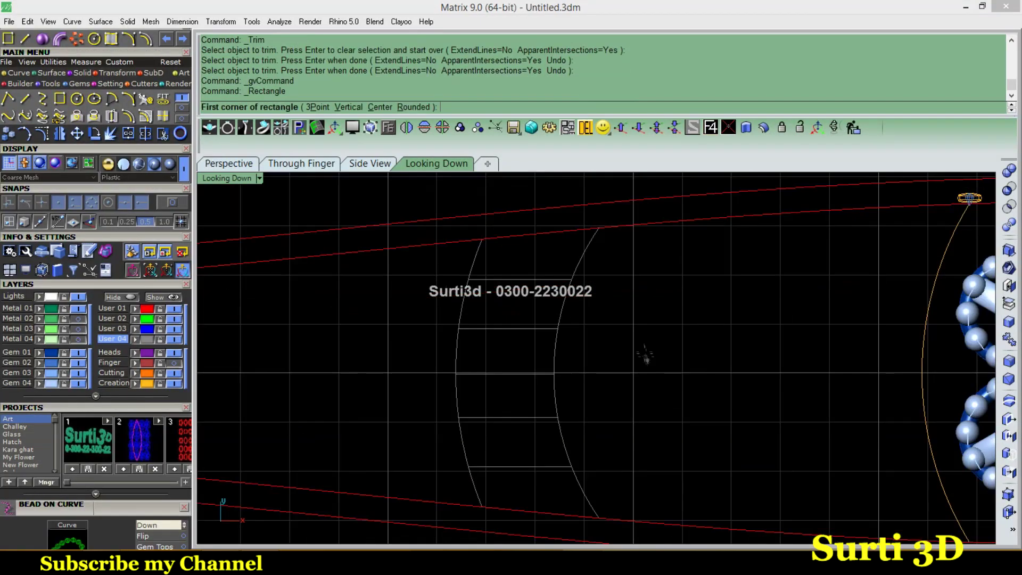
pyautogui.click(644, 350)
pyautogui.click(697, 296)
pyautogui.moveTo(710, 289); pyautogui.dragTo(621, 343, button='right')
pyautogui.click(610, 345)
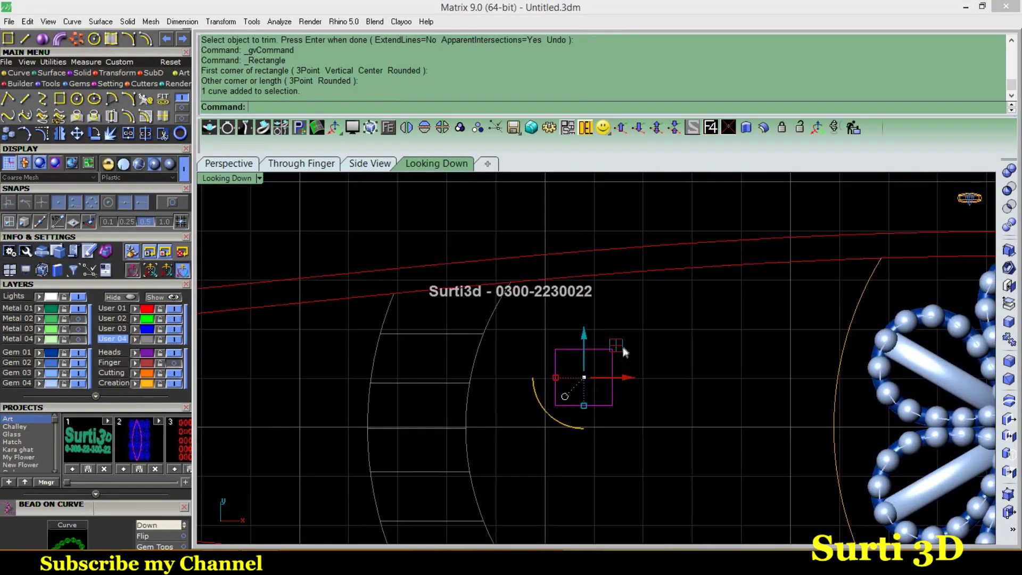
pyautogui.moveTo(617, 343); pyautogui.dragTo(584, 301)
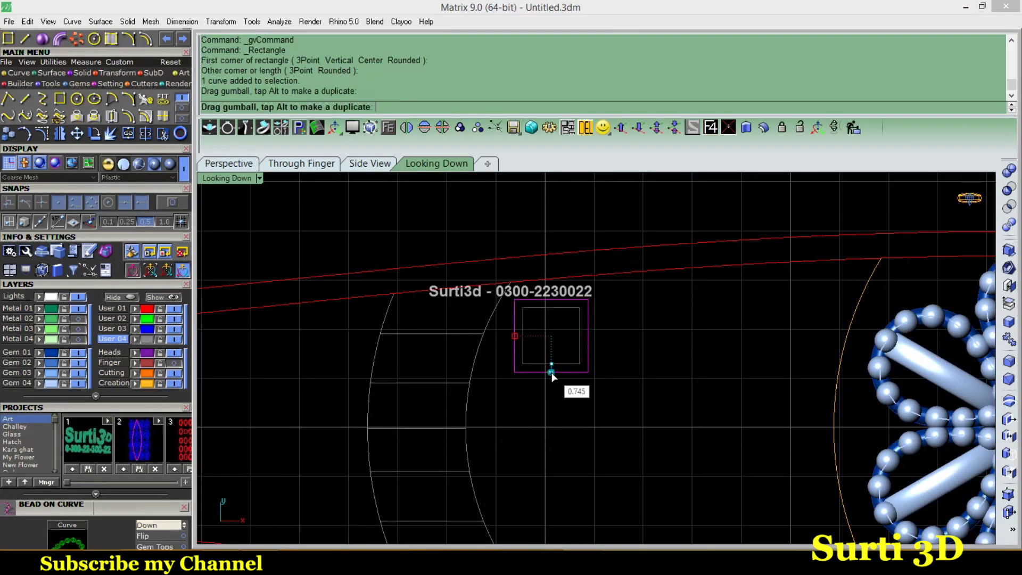
pyautogui.moveTo(552, 372); pyautogui.dragTo(548, 315)
pyautogui.scroll(-2, 596, 371)
# Copy the square twice along the band and mirror the three into a second row
pyautogui.moveTo(595, 367); pyautogui.dragTo(743, 364)
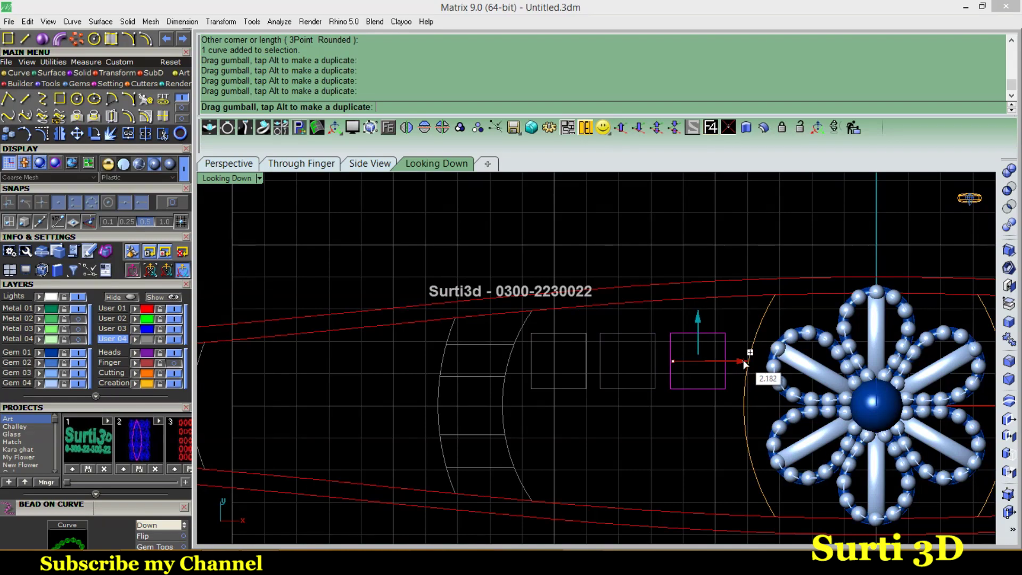
pyautogui.press('Escape')
pyautogui.scroll(3, 648, 357)
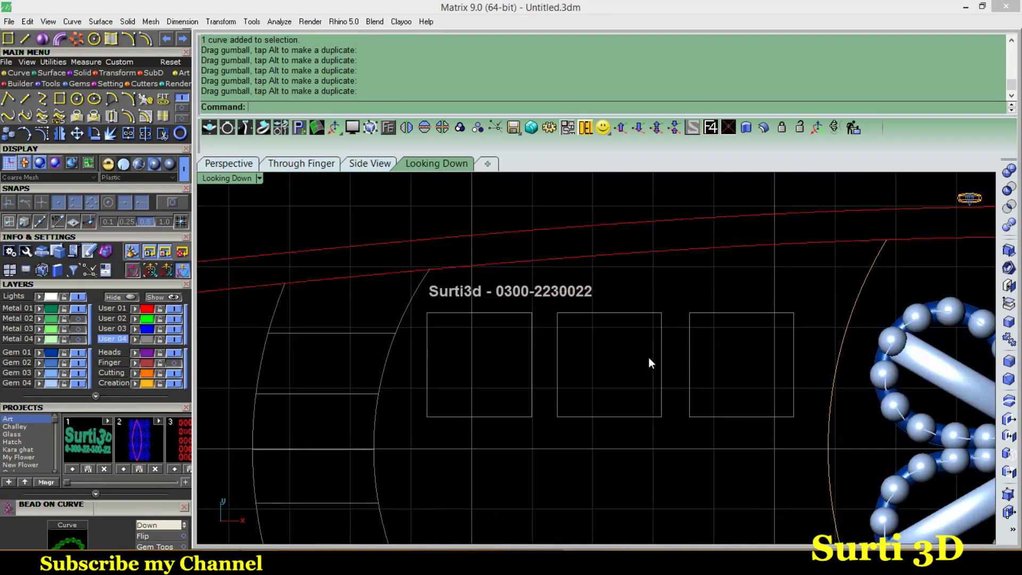
pyautogui.scroll(-2, 648, 363)
pyautogui.moveTo(692, 291); pyautogui.dragTo(458, 404)
pyautogui.click(424, 127)
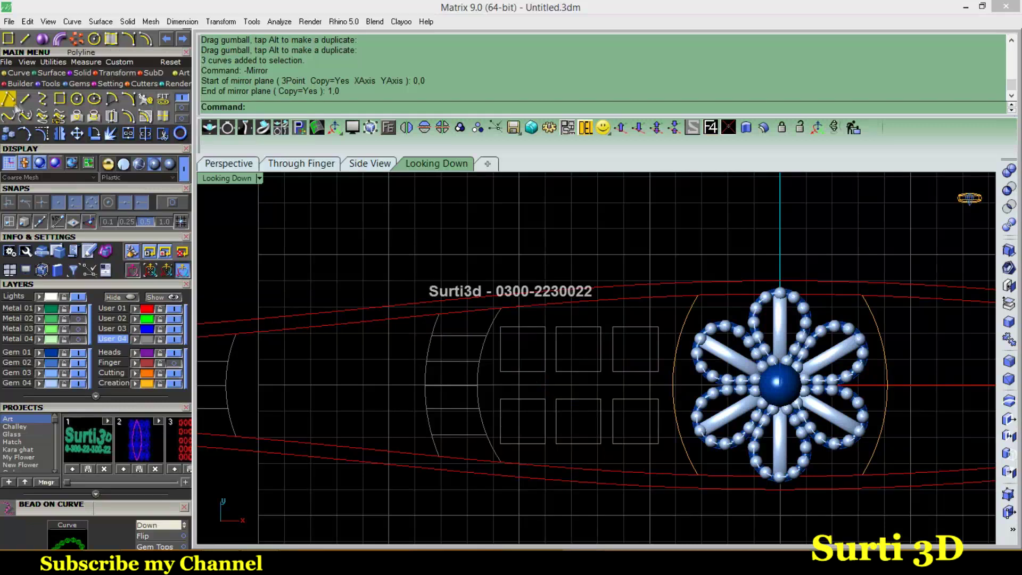
pyautogui.click(12, 101)
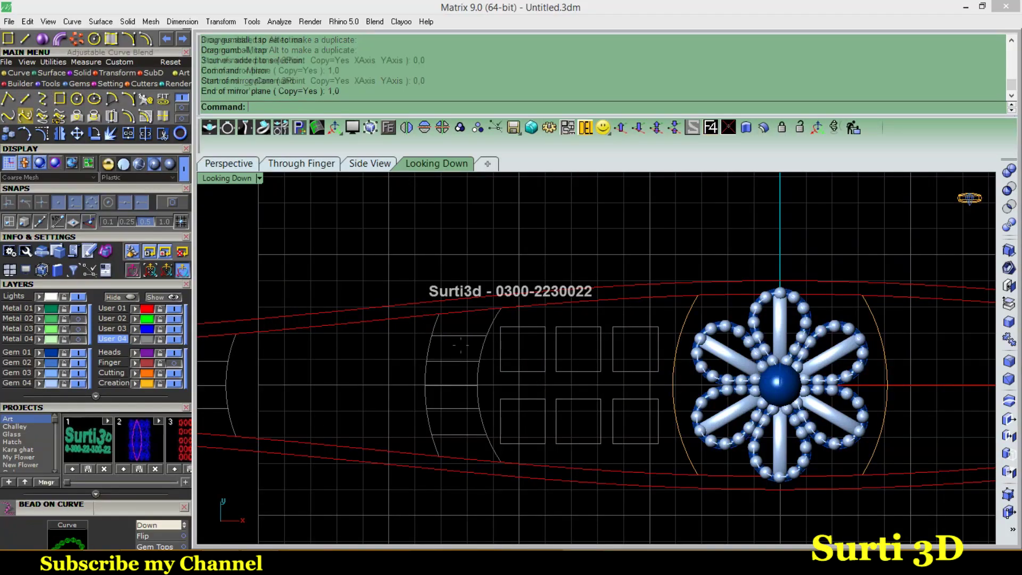
# Draw two vertical connector lines through the squares
pyautogui.click(530, 306)
pyautogui.click(530, 464)
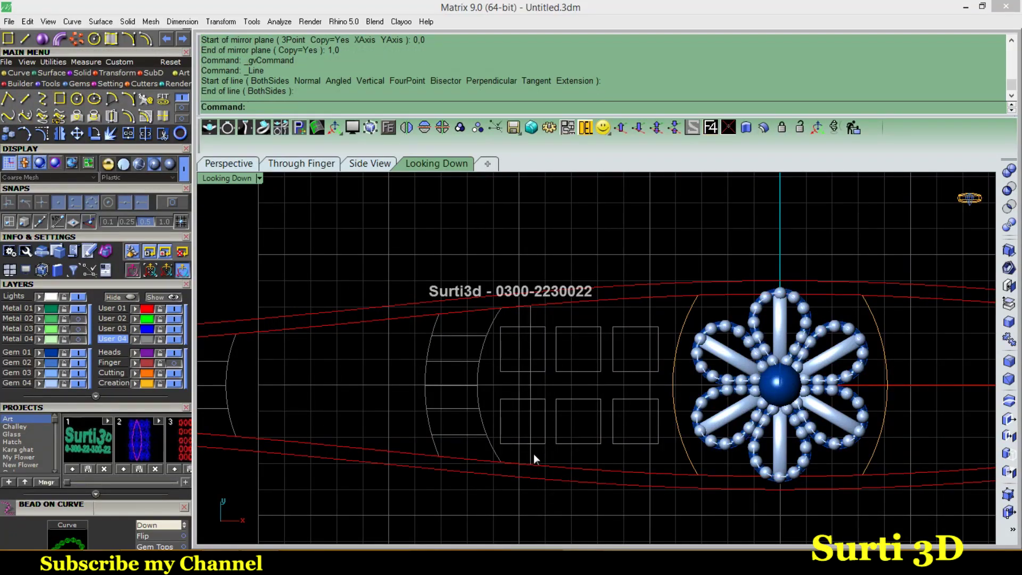
pyautogui.click(533, 453)
pyautogui.moveTo(567, 387); pyautogui.dragTo(561, 436)
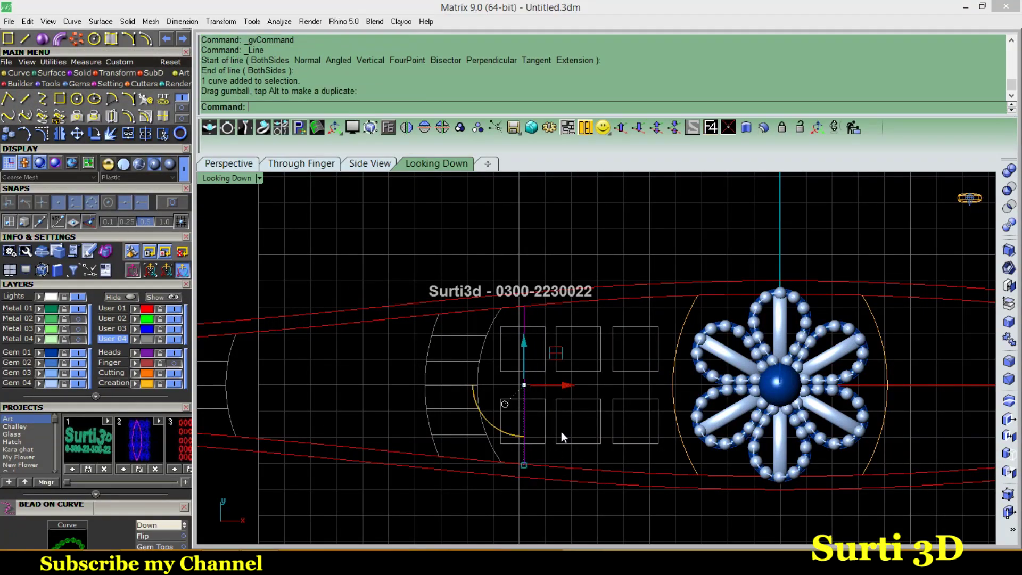
pyautogui.rightClick(582, 313)
pyautogui.click(579, 302)
pyautogui.click(582, 469)
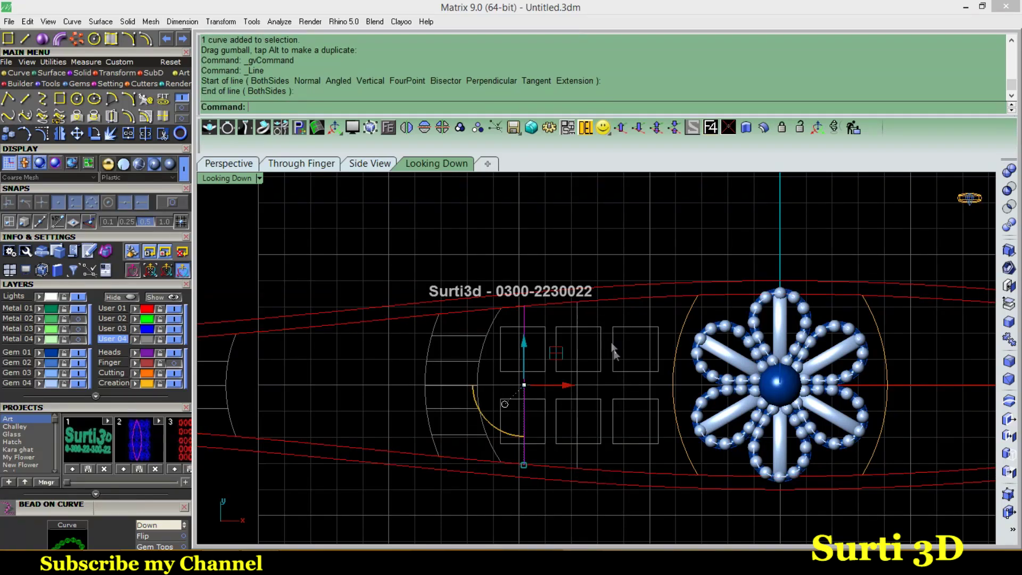
# Draw upper and lower horizontal lines across the square grid
pyautogui.rightClick(657, 314)
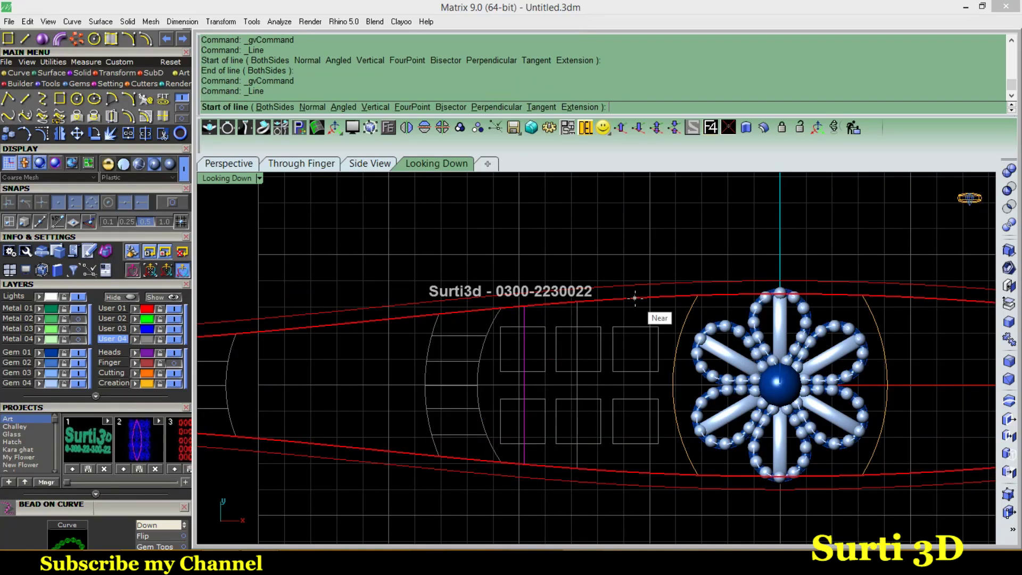
pyautogui.click(482, 349)
pyautogui.click(671, 348)
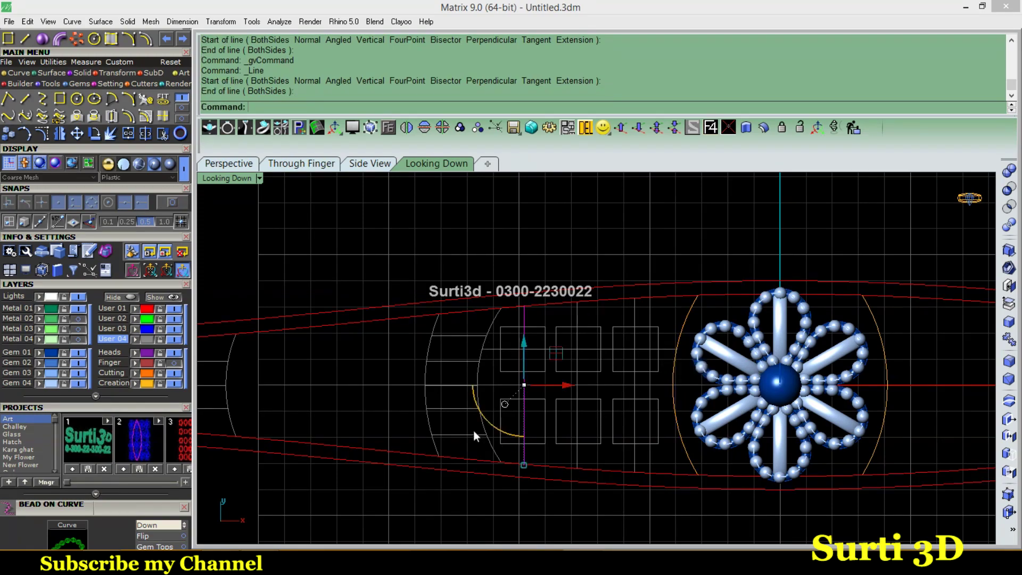
pyautogui.rightClick(500, 432)
pyautogui.click(482, 421)
pyautogui.click(676, 421)
# Trim away the line segments inside all six squares
pyautogui.scroll(3, 583, 346)
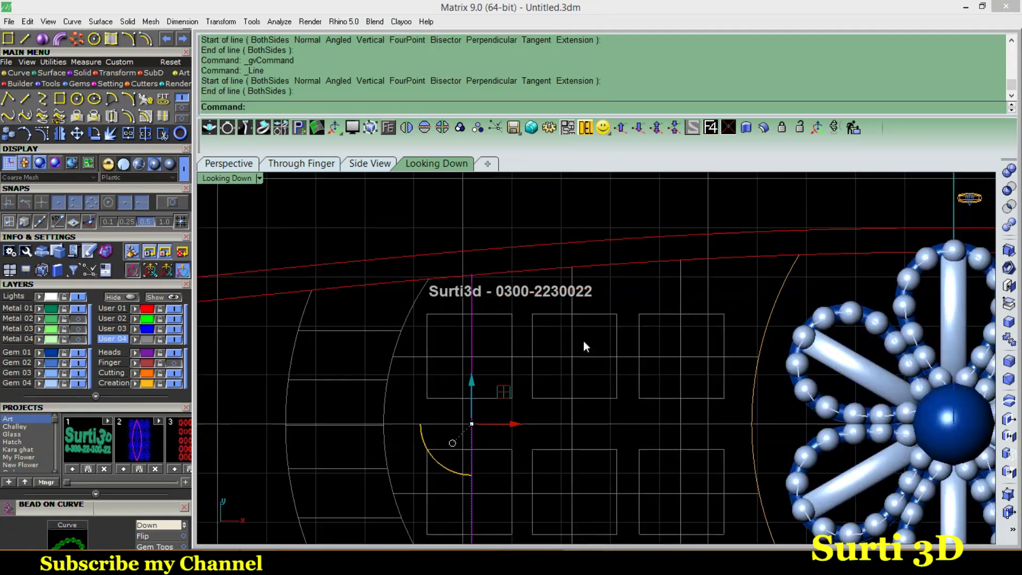
pyautogui.moveTo(569, 461); pyautogui.dragTo(456, 519)
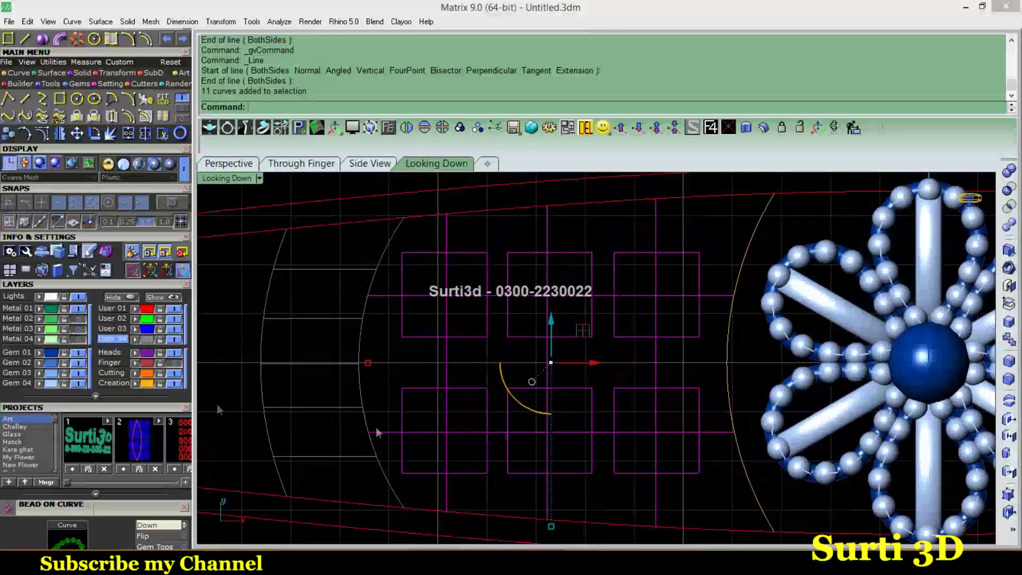
pyautogui.click(163, 133)
pyautogui.scroll(3, 516, 276)
pyautogui.click(389, 307)
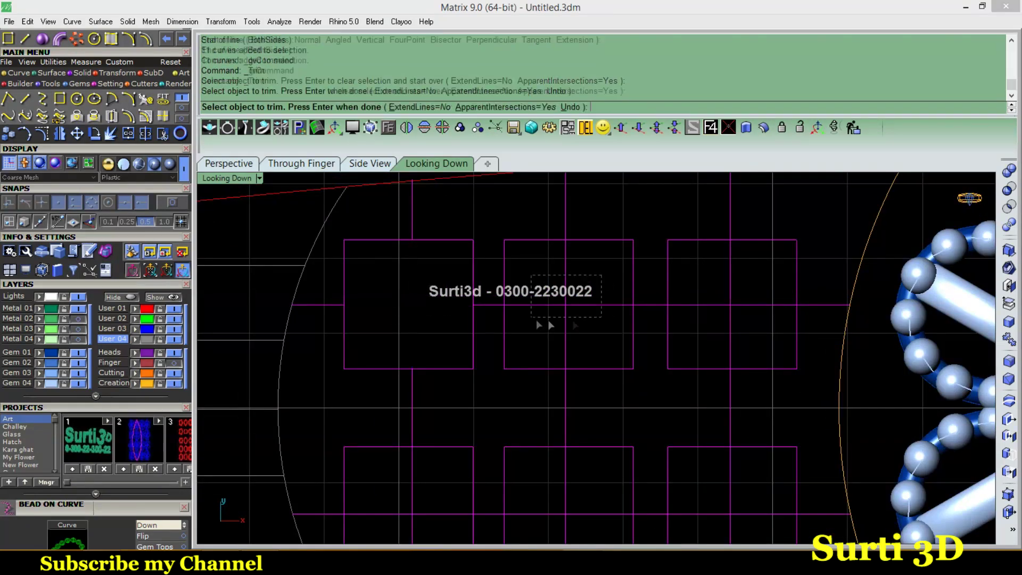
pyautogui.click(554, 325)
pyautogui.click(707, 336)
pyautogui.click(703, 405)
pyautogui.click(539, 420)
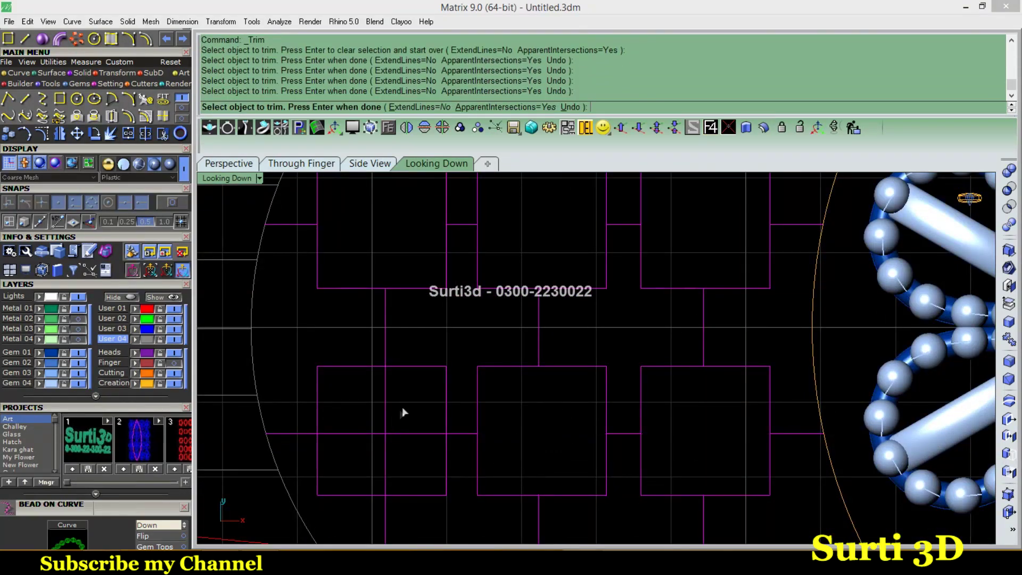
pyautogui.click(385, 416)
pyautogui.scroll(-5, 406, 421)
pyautogui.press('Return')
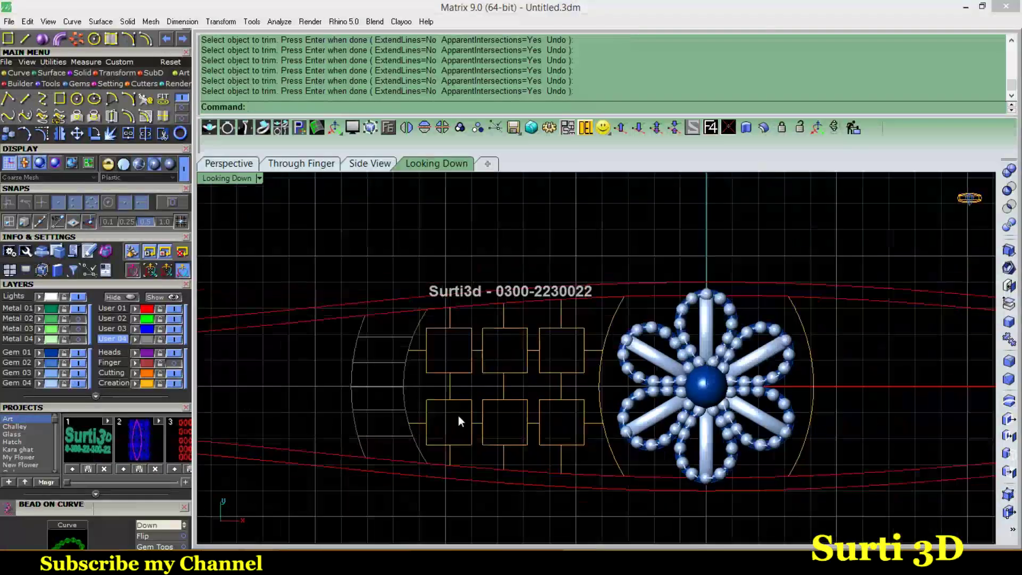
# Fill the first square with a patch surface
pyautogui.scroll(2, 480, 311)
pyautogui.click(500, 330)
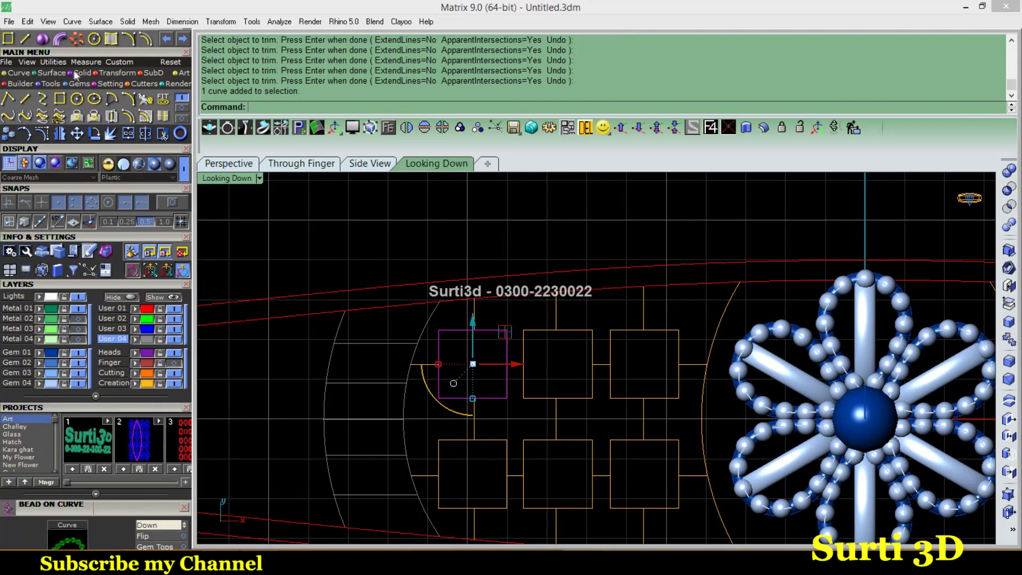
pyautogui.click(52, 73)
# Patch-fill the remaining squares with surfaces
pyautogui.click(25, 116)
pyautogui.click(704, 394)
pyautogui.click(539, 330)
pyautogui.rightClick(539, 330)
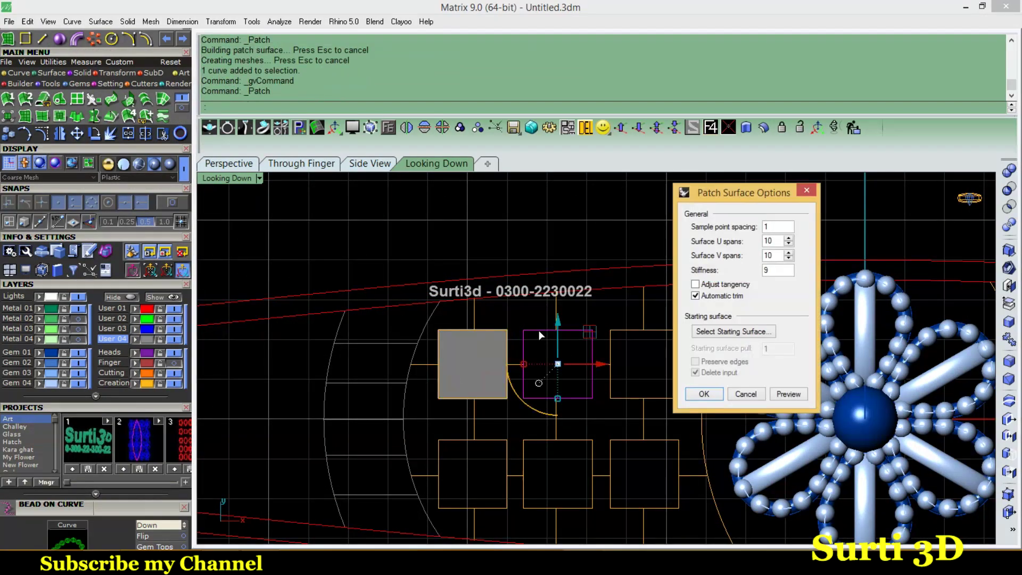
pyautogui.press('Return')
pyautogui.click(628, 331)
pyautogui.rightClick(628, 331)
pyautogui.press('Return')
pyautogui.click(589, 452)
pyautogui.rightClick(589, 451)
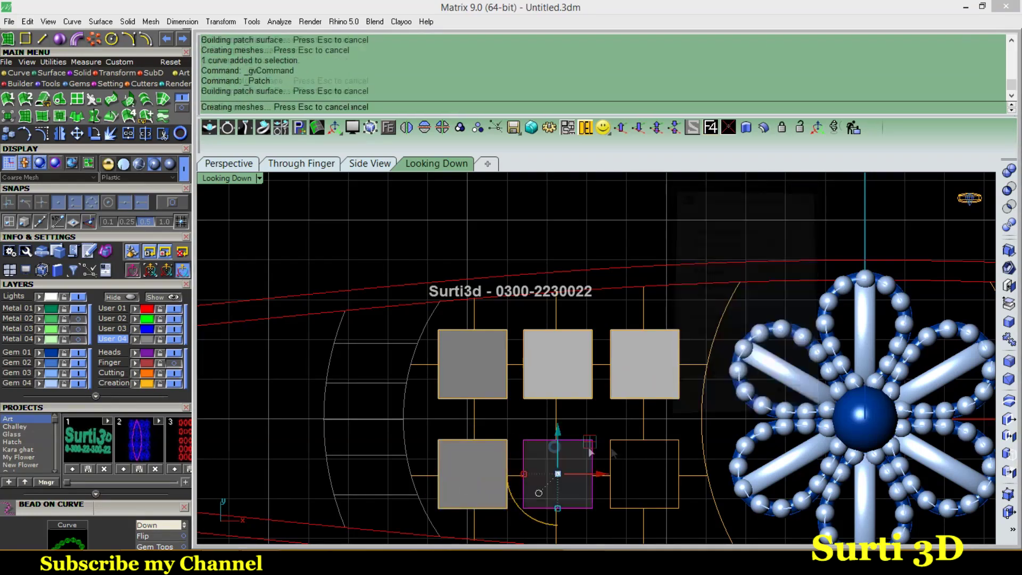
pyautogui.press('Return')
# Offset the six square plates 0.4 into solids, flipping the bottom-left plate upward
pyautogui.scroll(-3, 584, 367)
pyautogui.click(525, 366)
pyautogui.keyDown('shift'); pyautogui.click(585, 366); pyautogui.keyUp('shift')
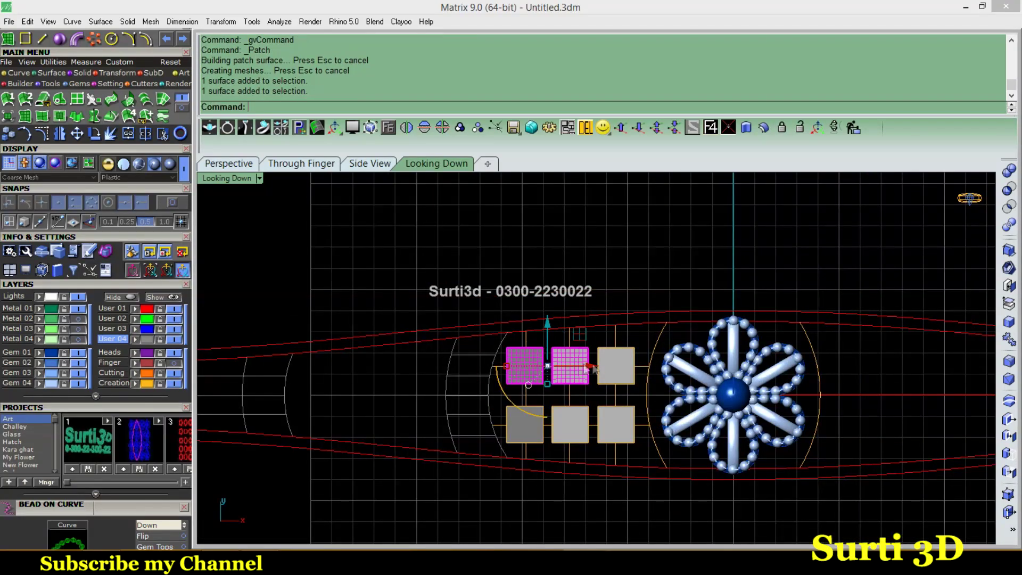
pyautogui.keyDown('shift'); pyautogui.click(615, 424); pyautogui.keyUp('shift')
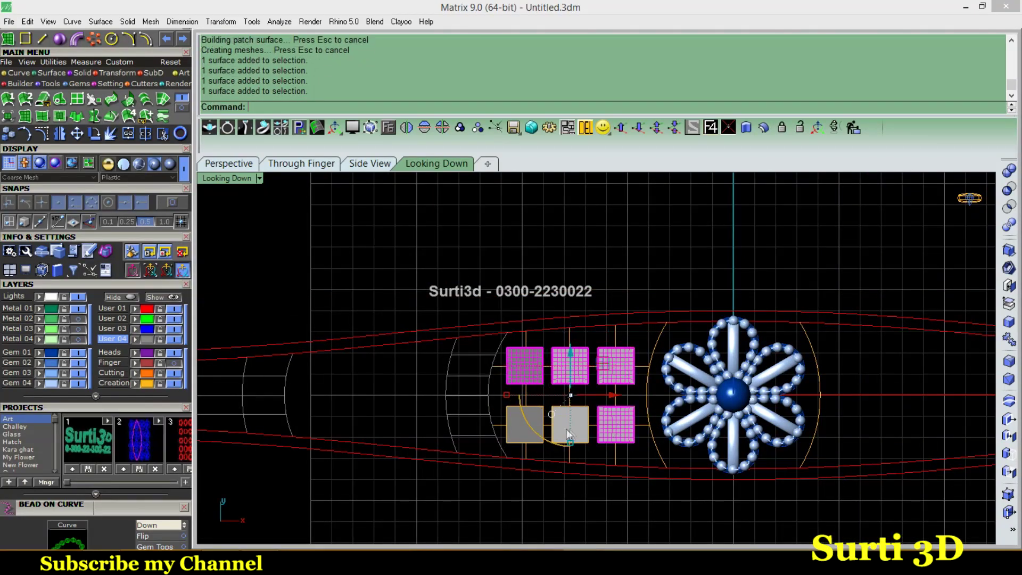
pyautogui.click(254, 165)
pyautogui.click(763, 128)
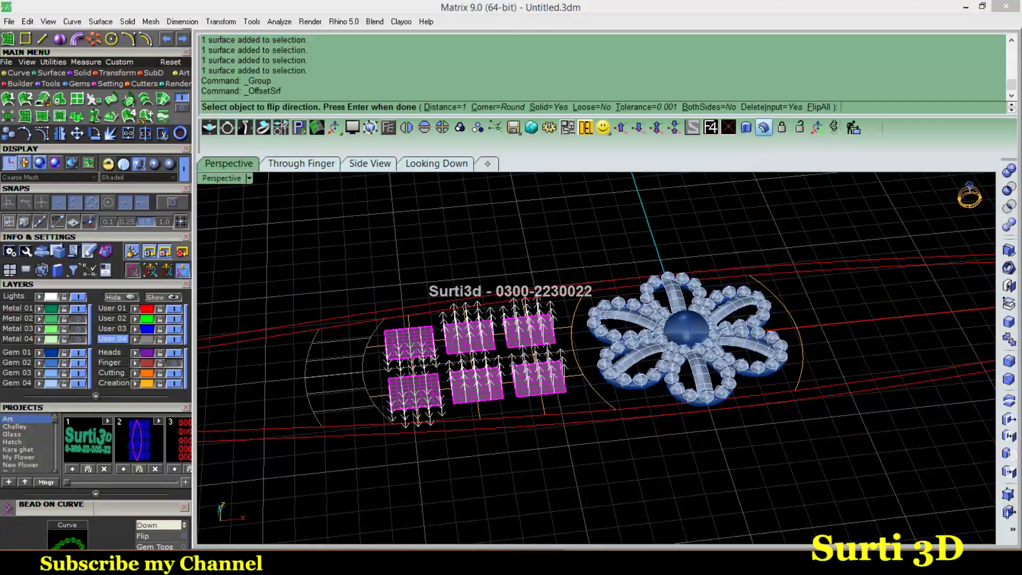
pyautogui.click(421, 397)
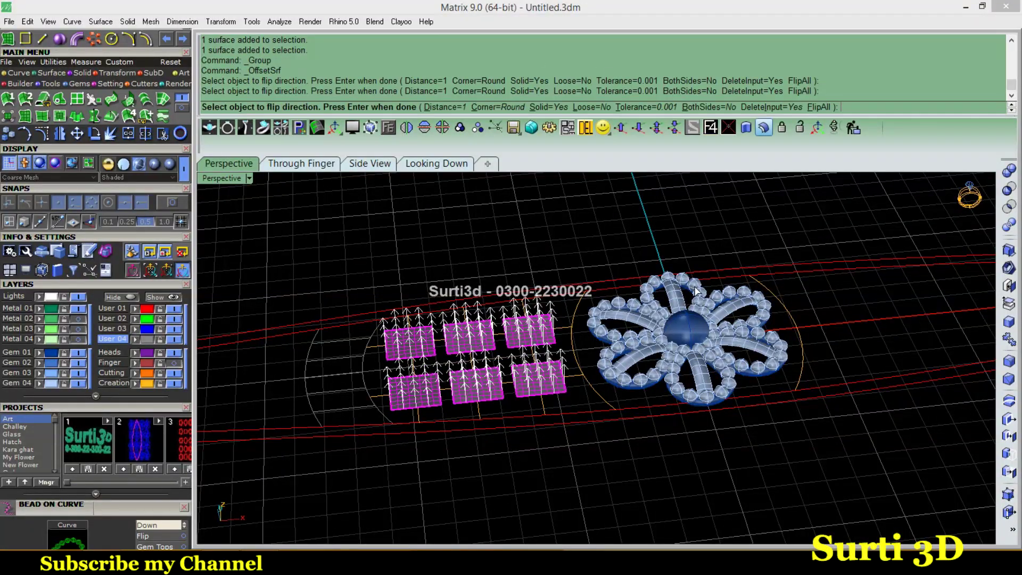
pyautogui.write('4')
pyautogui.press('Return')
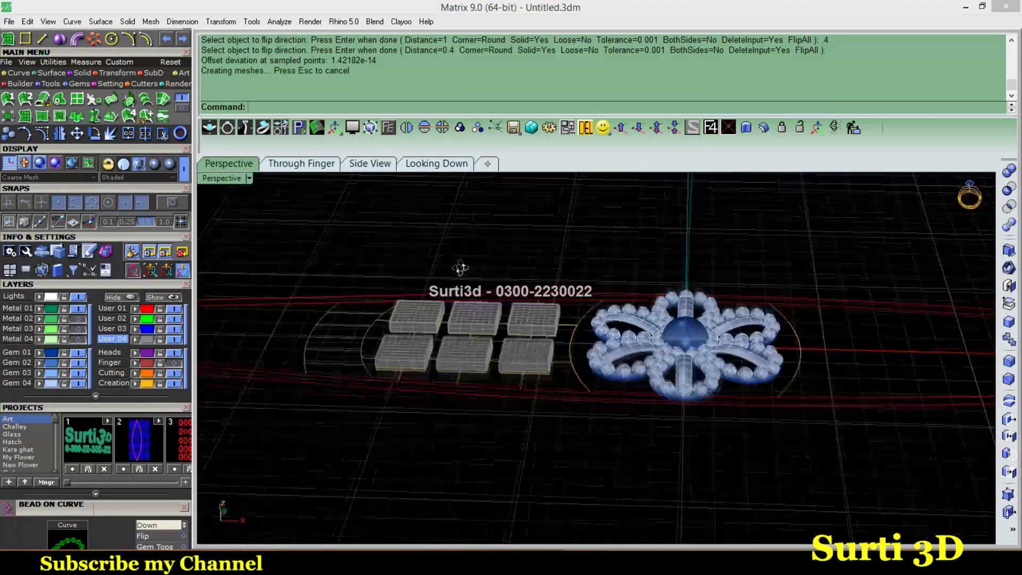
# Orbit around the new plates and switch to the Looking Down view
pyautogui.scroll(3, 479, 346)
pyautogui.moveTo(479, 346); pyautogui.dragTo(522, 372, button='right')
pyautogui.scroll(2, 529, 381)
pyautogui.click(441, 164)
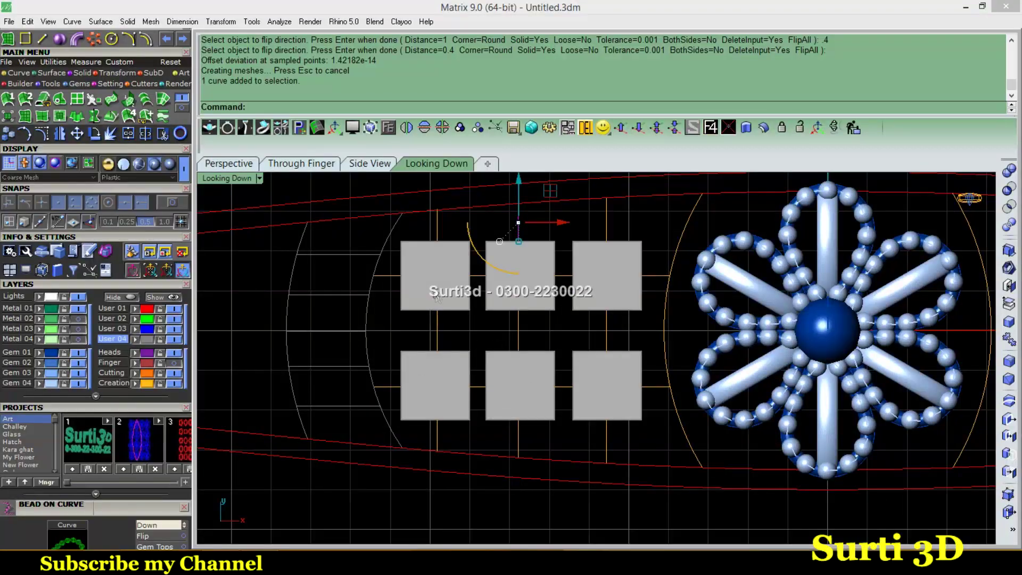
# Hide the Gem 01 layer and select the grid curves, excluding the square outlines
pyautogui.click(79, 352)
pyautogui.click(437, 226)
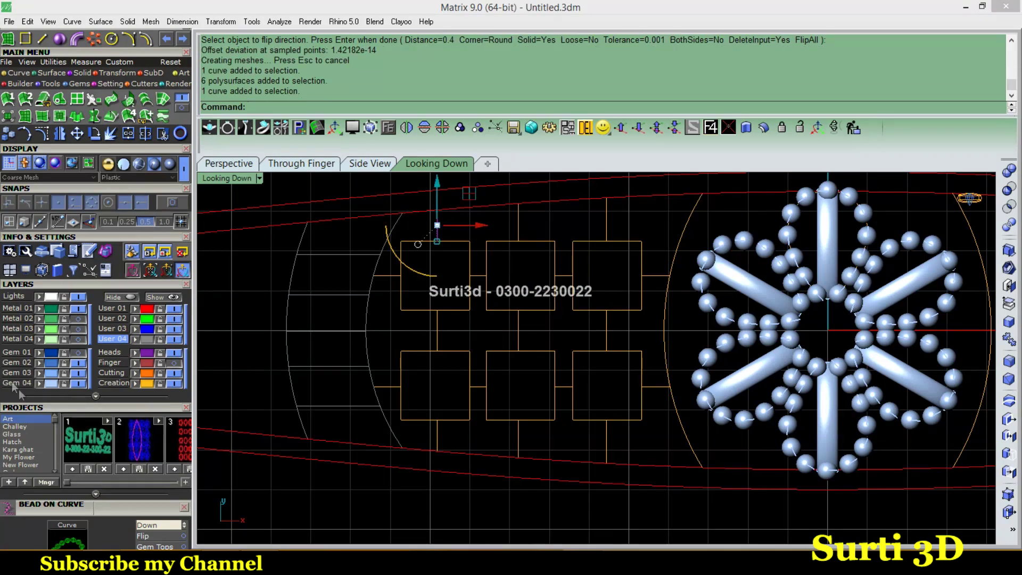
pyautogui.click(147, 362)
pyautogui.scroll(-2, 484, 271)
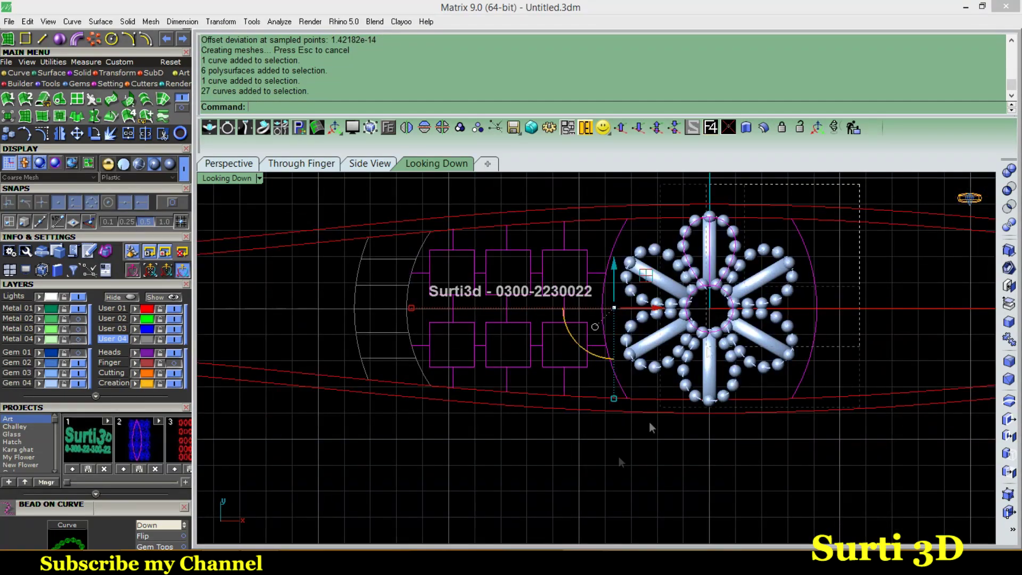
pyautogui.keyDown('ctrl'); pyautogui.moveTo(859, 184); pyautogui.dragTo(612, 478); pyautogui.keyUp('ctrl')
pyautogui.scroll(2, 570, 257)
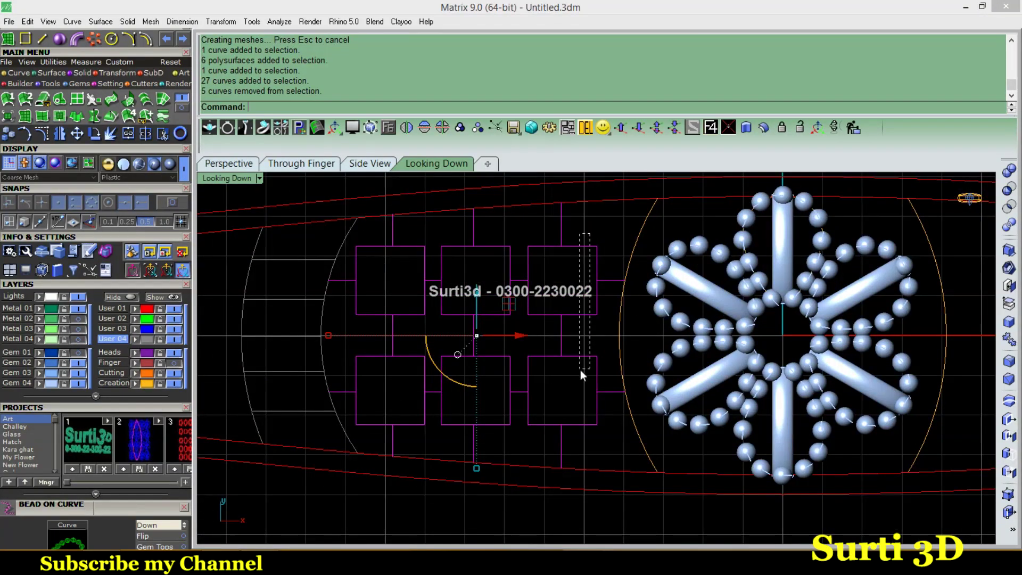
pyautogui.keyDown('ctrl'); pyautogui.moveTo(589, 234); pyautogui.dragTo(580, 370); pyautogui.keyUp('ctrl')
pyautogui.keyDown('ctrl'); pyautogui.moveTo(482, 234); pyautogui.dragTo(484, 378); pyautogui.keyUp('ctrl')
pyautogui.keyDown('ctrl'); pyautogui.moveTo(405, 234); pyautogui.dragTo(403, 368); pyautogui.keyUp('ctrl')
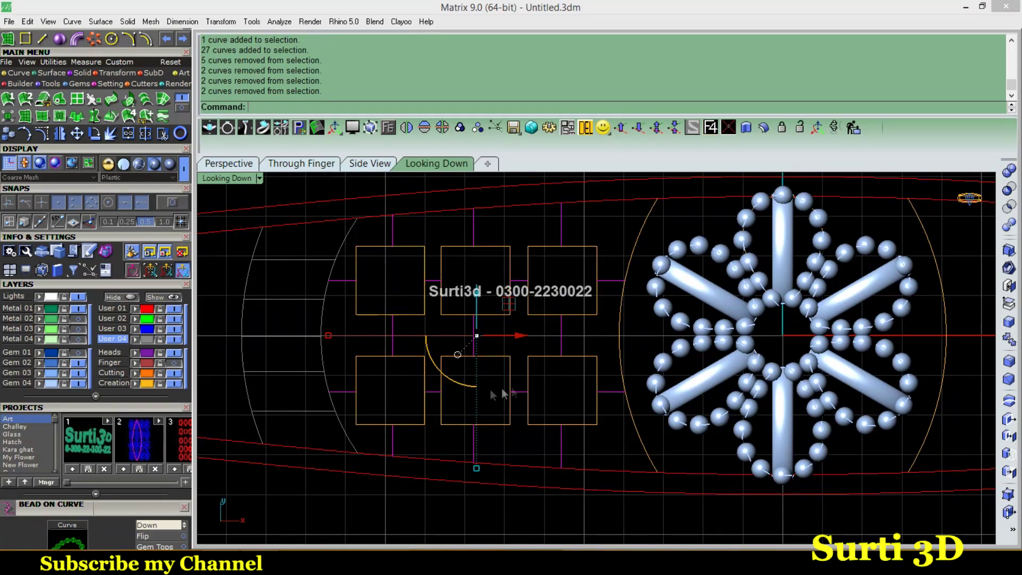
pyautogui.moveTo(502, 394); pyautogui.dragTo(562, 415, button='right')
# Group the grid lines, pipe them at 0.32 diameter, and reselect the new pipes
pyautogui.hotkey('ctrl', 'g')
pyautogui.click(78, 38)
pyautogui.write('32')
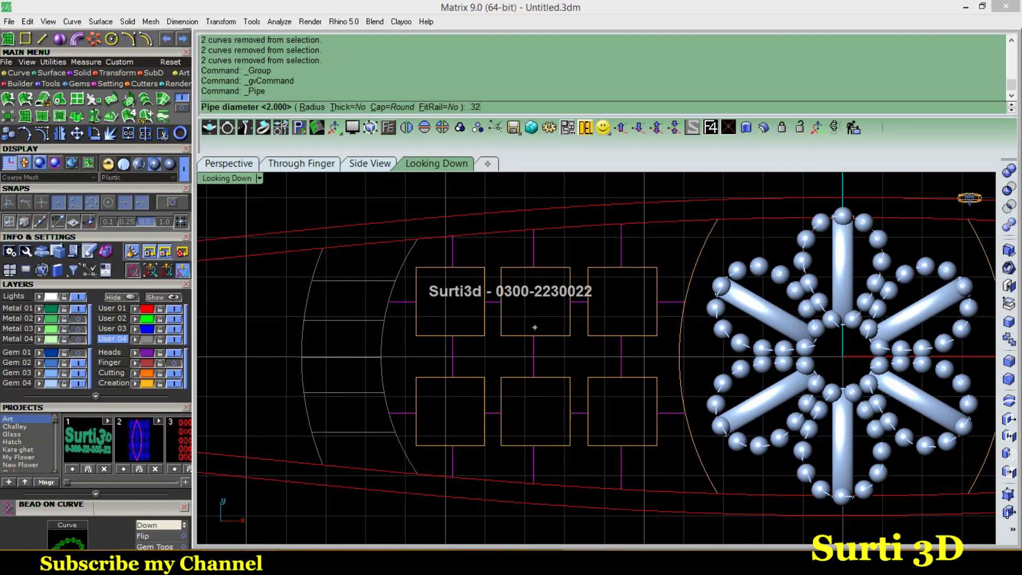
pyautogui.press('Return')
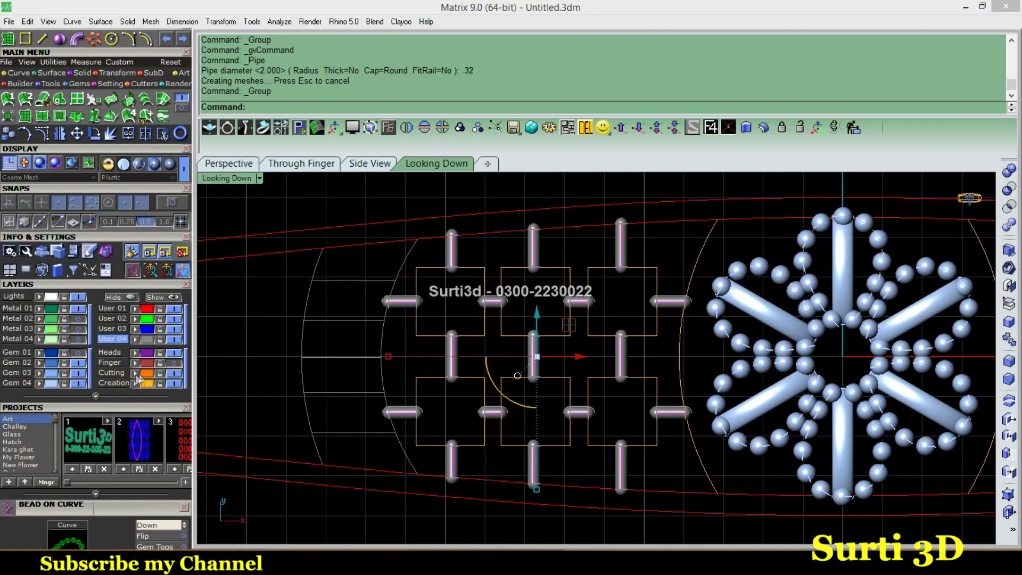
pyautogui.click(147, 348)
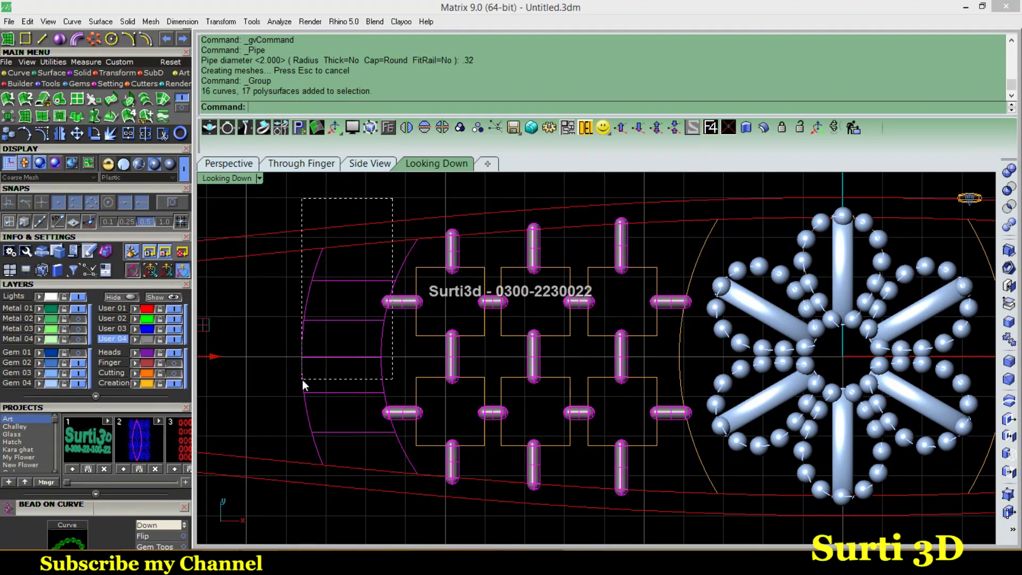
pyautogui.keyDown('ctrl'); pyautogui.moveTo(302, 379); pyautogui.dragTo(302, 376); pyautogui.keyUp('ctrl')
pyautogui.keyDown('ctrl'); pyautogui.click(383, 327); pyautogui.keyUp('ctrl')
pyautogui.scroll(-4, 452, 388)
# Correct the selection of square-plate grid pipes and group them
pyautogui.keyDown('ctrl'); pyautogui.moveTo(452, 388); pyautogui.dragTo(239, 465); pyautogui.keyUp('ctrl')
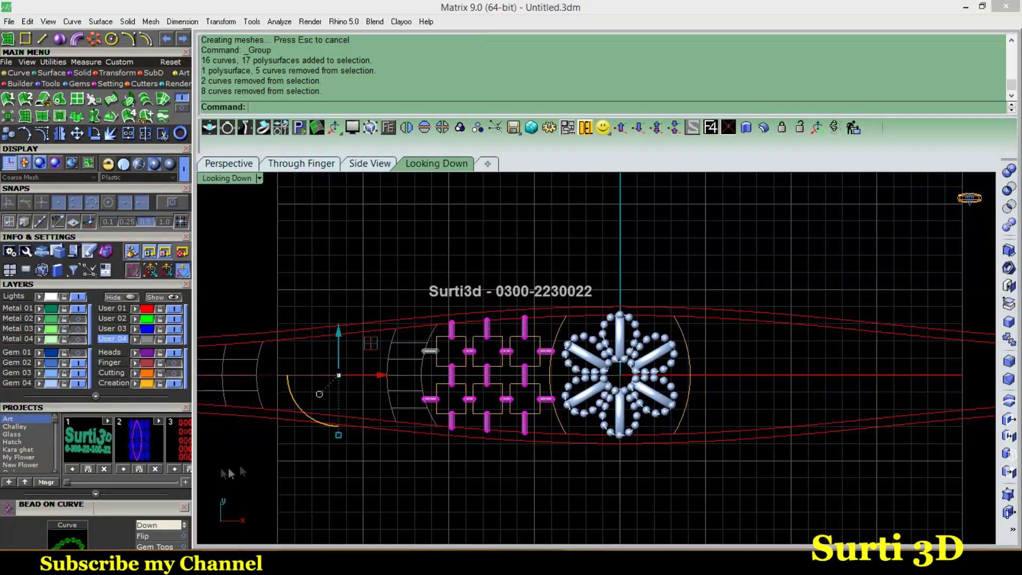
pyautogui.keyDown('ctrl'); pyautogui.click(298, 426); pyautogui.keyUp('ctrl')
pyautogui.scroll(3, 479, 388)
pyautogui.keyDown('shift'); pyautogui.click(601, 346); pyautogui.keyUp('shift')
pyautogui.scroll(-2, 618, 390)
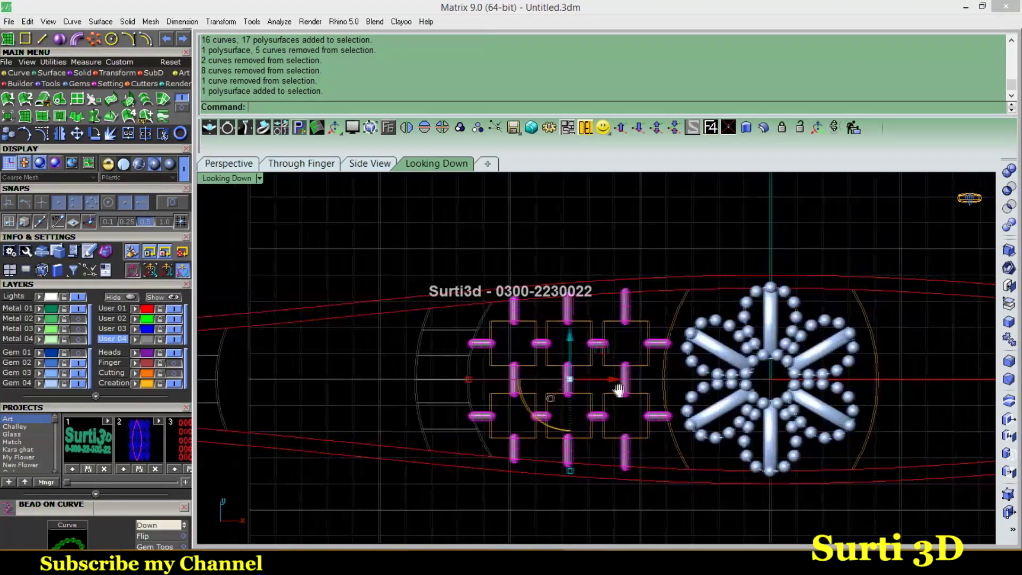
pyautogui.scroll(1, 619, 390)
pyautogui.hotkey('ctrl', 'g')
# Pipe the five ladder rung curves at 0.32 diameter and group the rungs
pyautogui.click(75, 350)
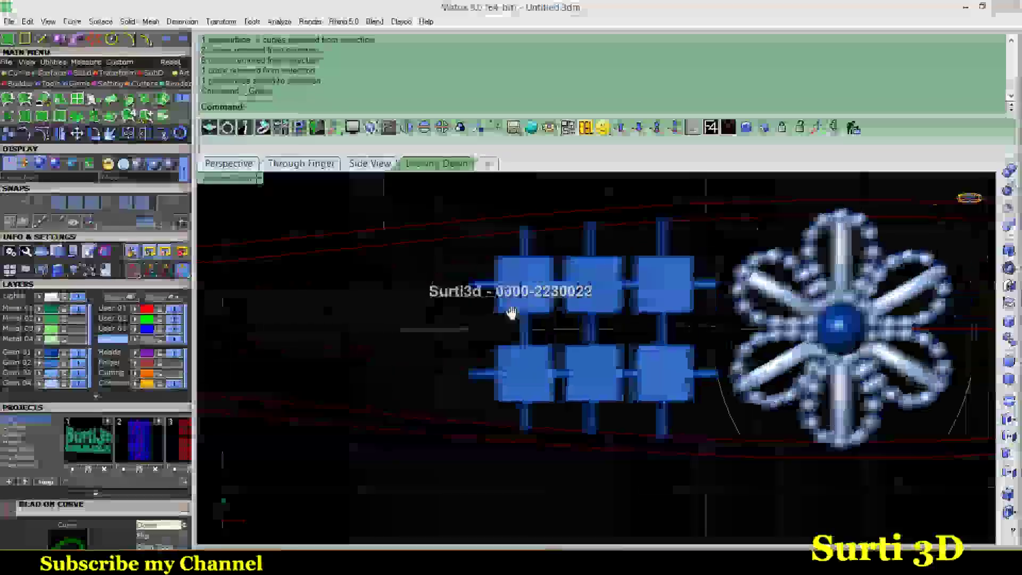
pyautogui.moveTo(495, 239); pyautogui.dragTo(436, 401)
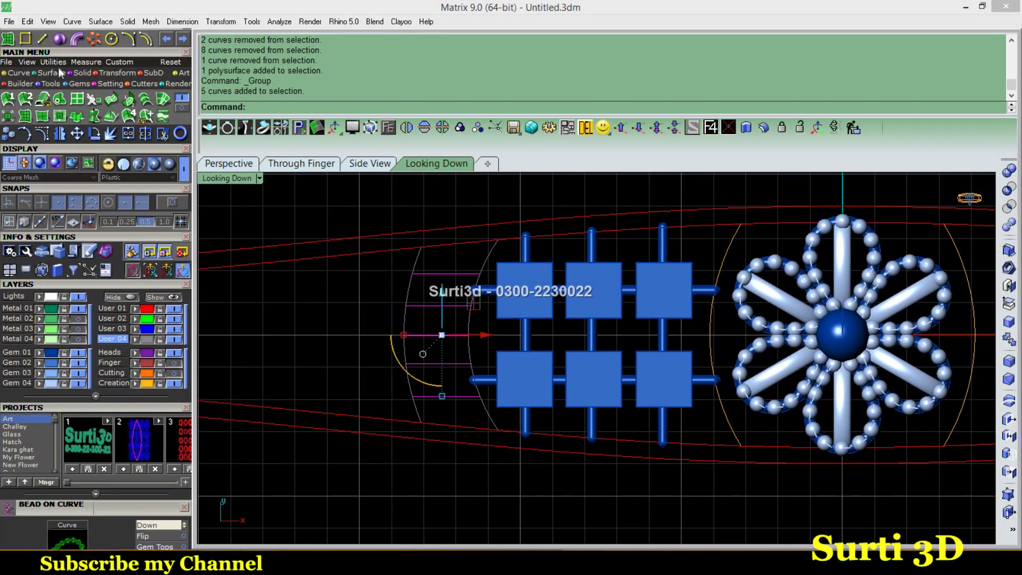
pyautogui.press('Return')
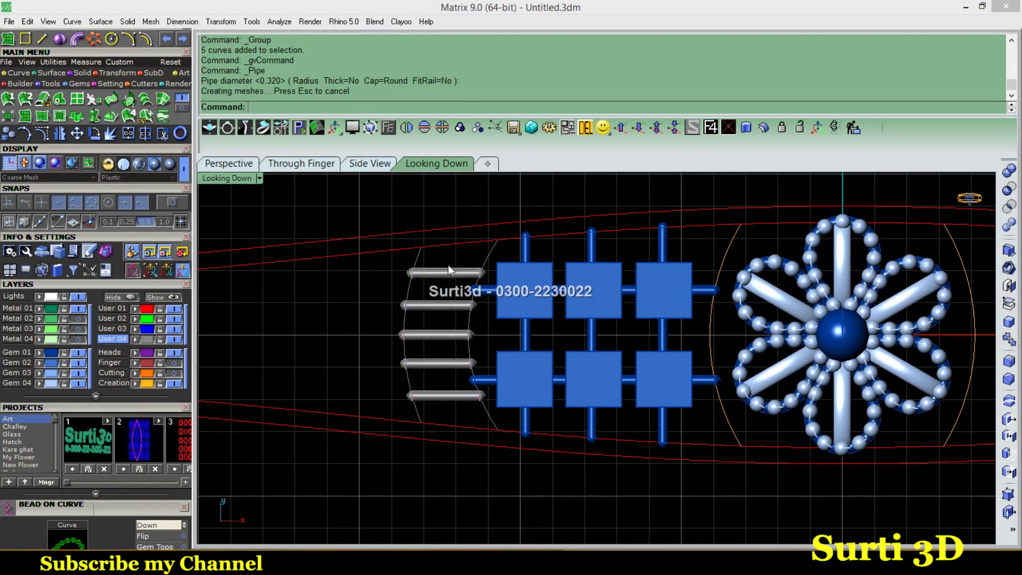
pyautogui.click(449, 272)
pyautogui.keyDown('shift'); pyautogui.click(441, 305); pyautogui.keyUp('shift')
pyautogui.keyDown('shift'); pyautogui.click(438, 334); pyautogui.keyUp('shift')
pyautogui.keyDown('shift'); pyautogui.click(439, 363); pyautogui.keyUp('shift')
pyautogui.keyDown('shift'); pyautogui.click(449, 395); pyautogui.keyUp('shift')
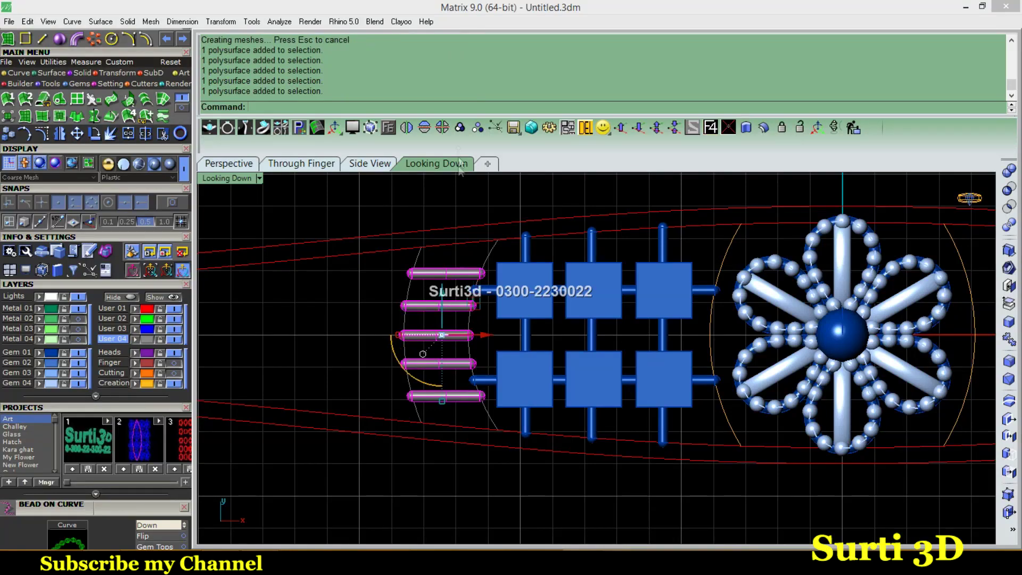
pyautogui.click(460, 127)
# Pipe the left and right guide arcs as 0.35 diameter rails
pyautogui.click(407, 319)
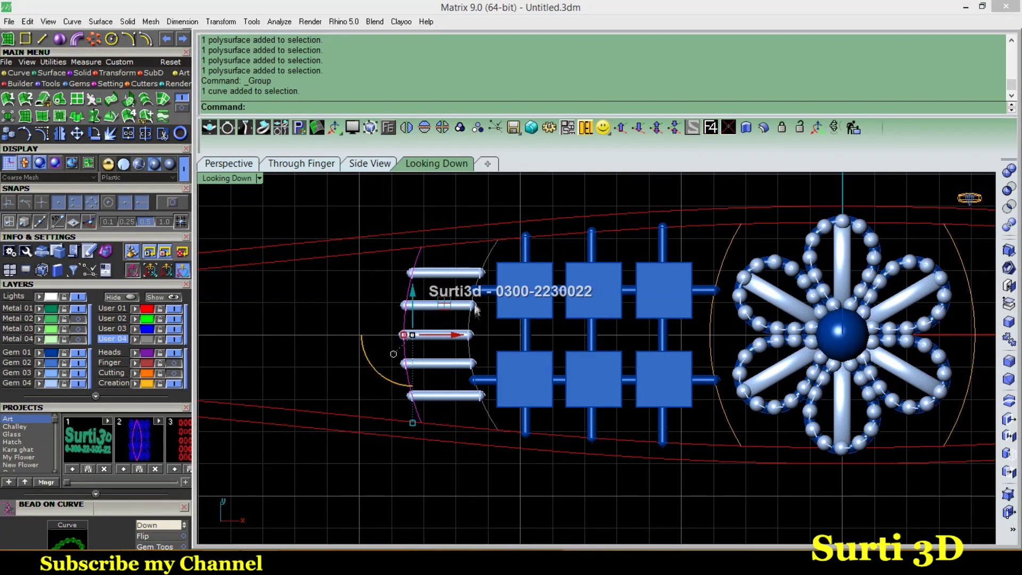
pyautogui.scroll(3, 471, 320)
pyautogui.click(470, 330)
pyautogui.scroll(-3, 471, 330)
pyautogui.scroll(-2, 471, 330)
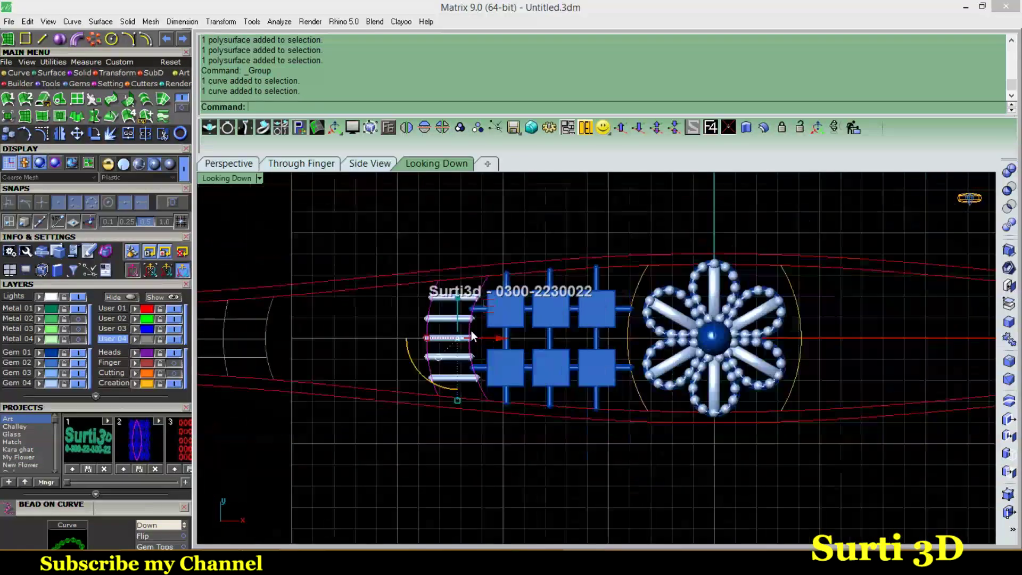
pyautogui.moveTo(471, 335); pyautogui.dragTo(560, 359, button='right')
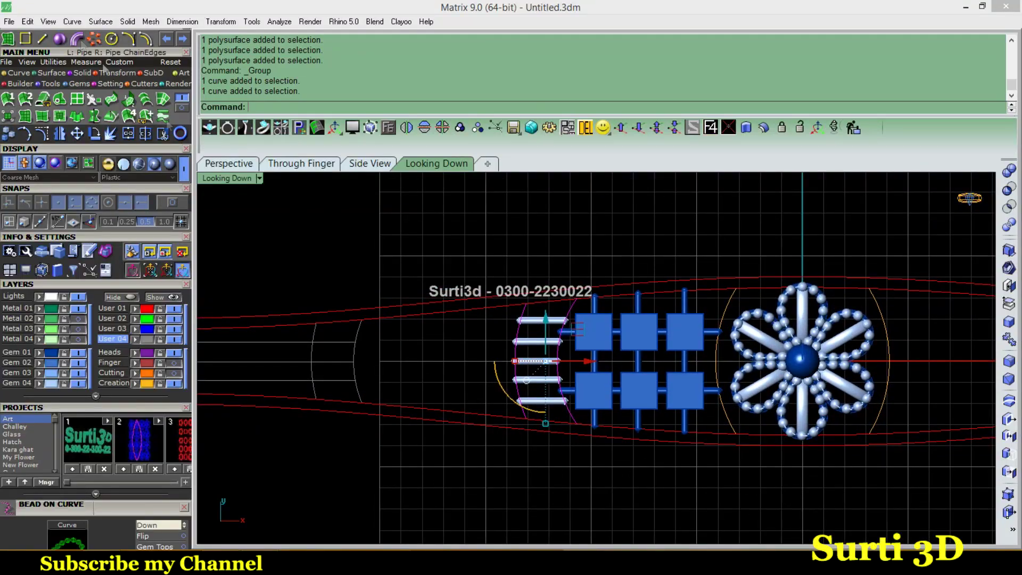
pyautogui.click(78, 38)
pyautogui.write('.35')
pyautogui.press('Return')
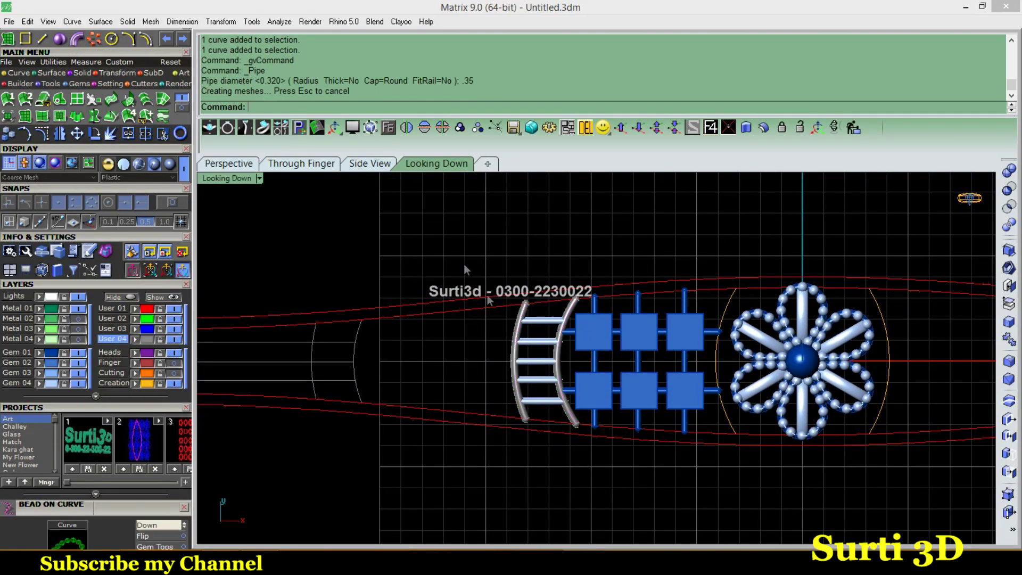
# Group the rung pipes with both rails into one ladder
pyautogui.scroll(4, 523, 331)
pyautogui.click(579, 312)
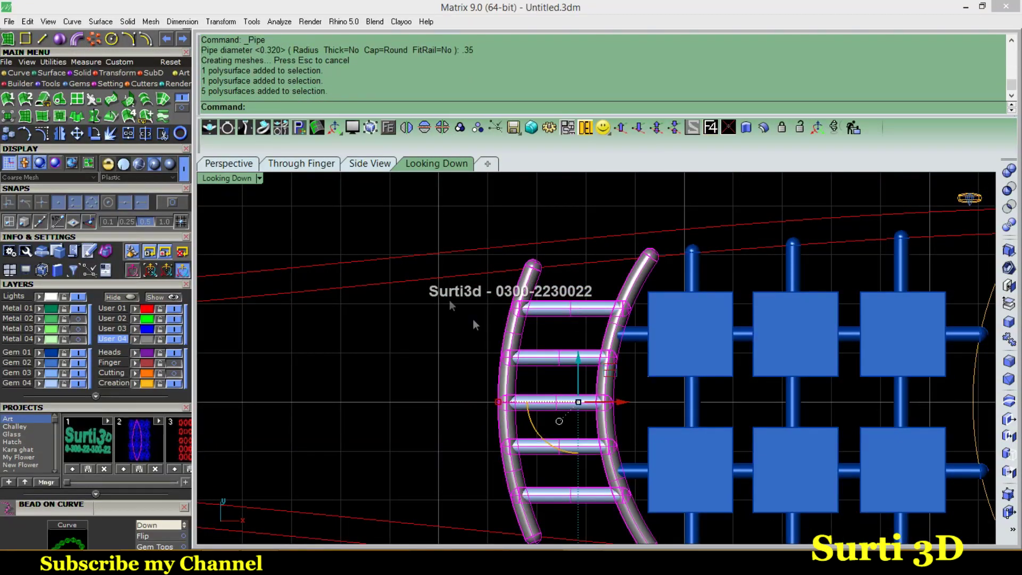
pyautogui.keyDown('shift'); pyautogui.click(517, 315); pyautogui.keyUp('shift')
pyautogui.keyDown('shift'); pyautogui.click(617, 296); pyautogui.keyUp('shift')
pyautogui.click(430, 127)
pyautogui.press('Escape')
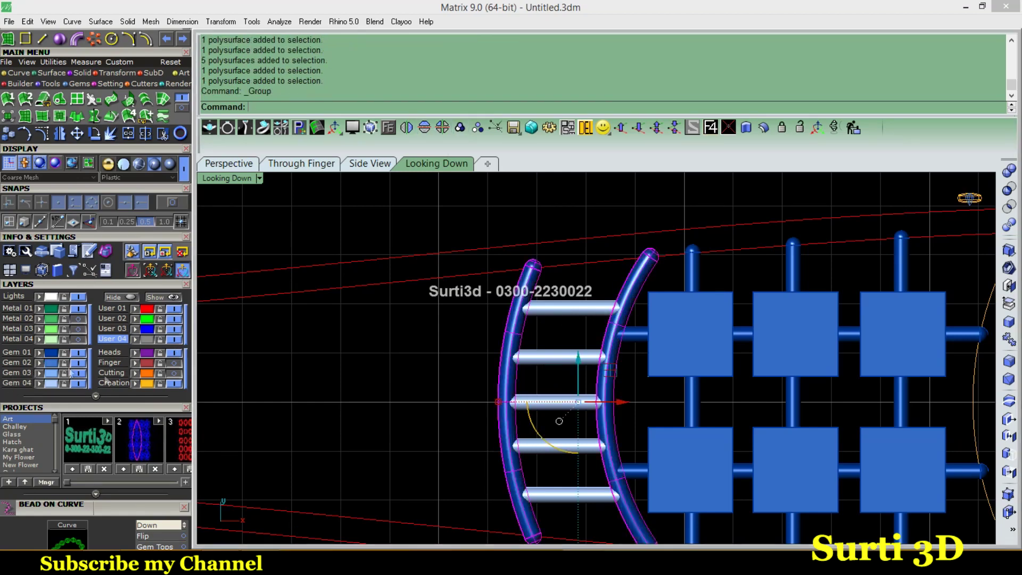
pyautogui.click(498, 349)
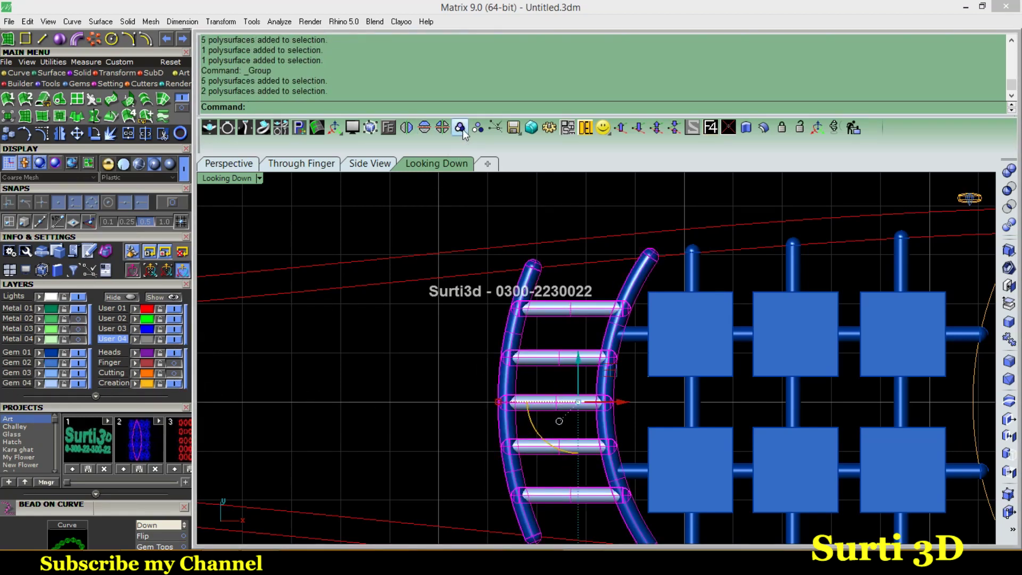
pyautogui.click(461, 128)
# Start Bead on Curve along the left guide arc with 0.5 mm beads
pyautogui.click(509, 349)
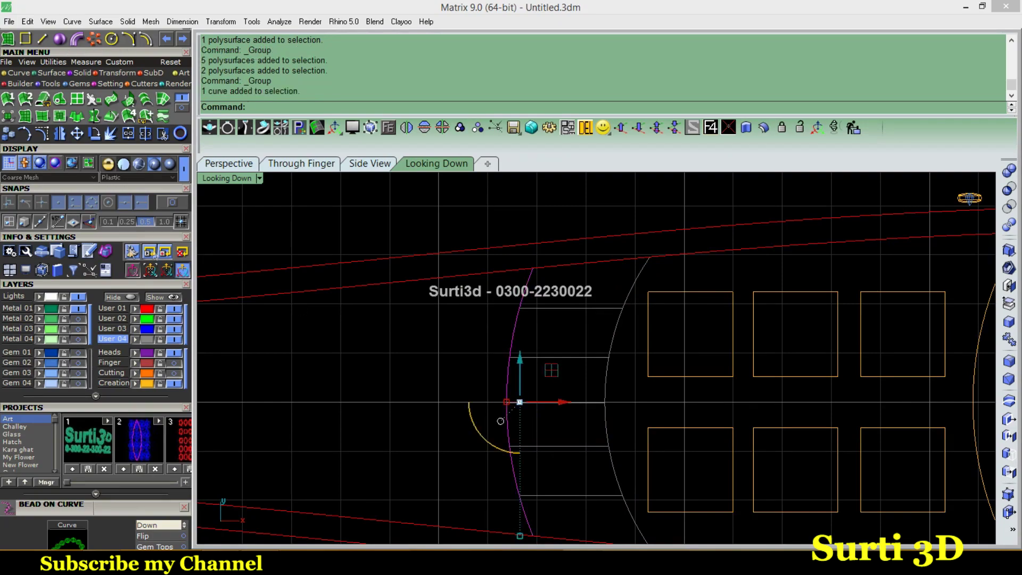
pyautogui.middleClick(510, 348)
pyautogui.click(422, 208)
pyautogui.scroll(-2, 133, 479)
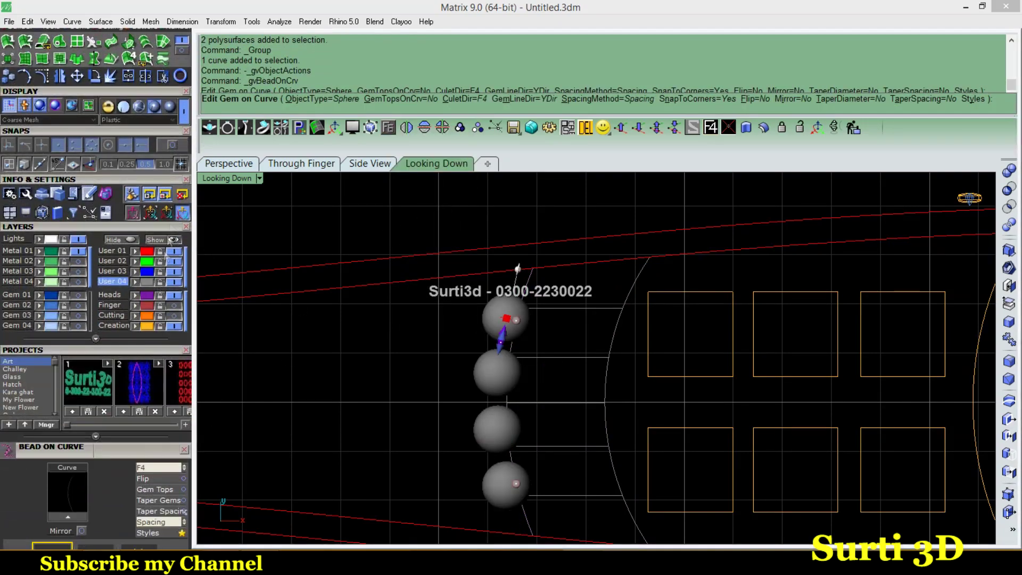
pyautogui.scroll(-2, 127, 426)
pyautogui.scroll(-2, 121, 374)
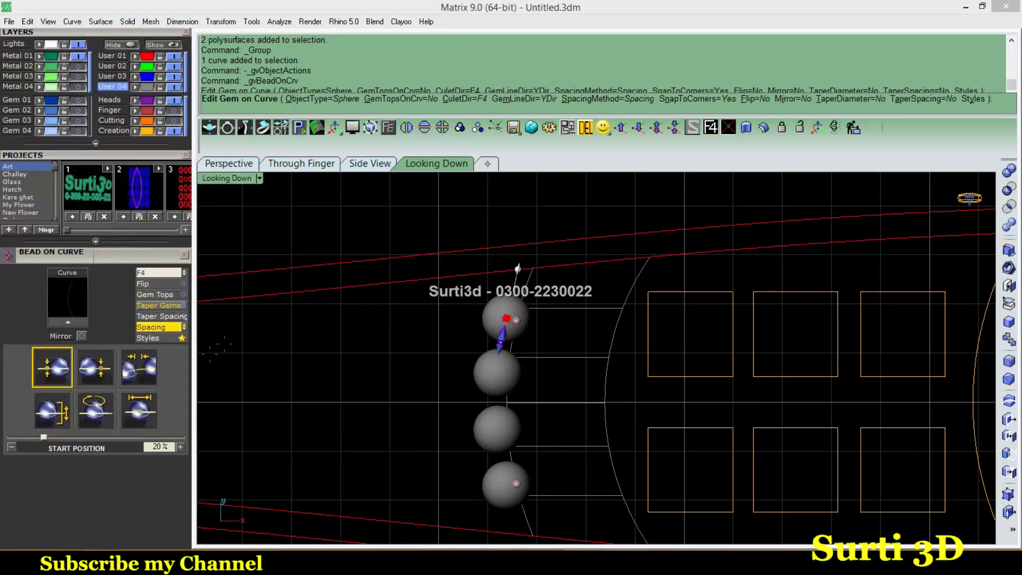
pyautogui.click(140, 411)
pyautogui.moveTo(155, 446); pyautogui.dragTo(145, 452)
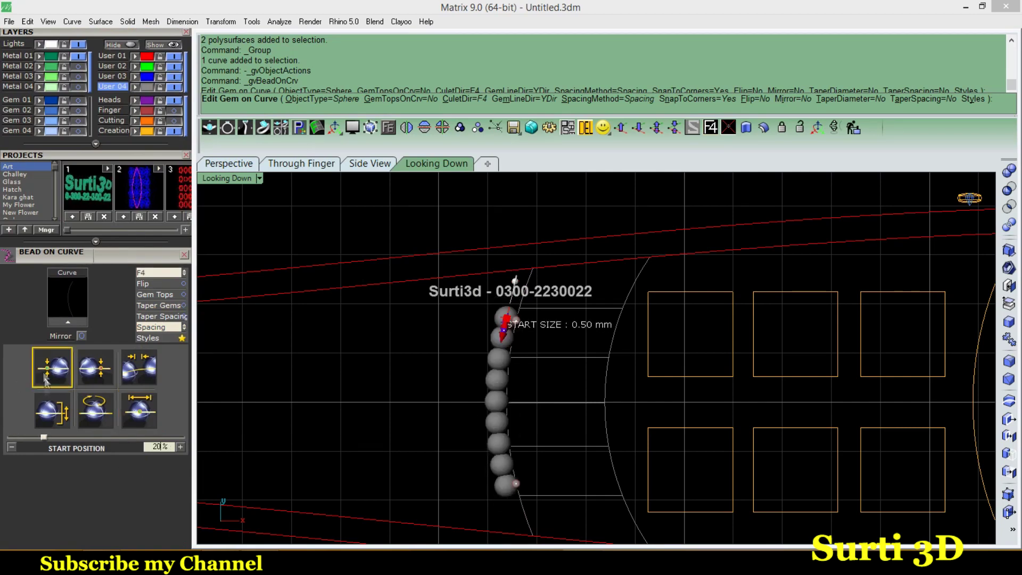
# Stretch the beads to about 96.6% of the arc with culets pointing down
pyautogui.moveTo(44, 440); pyautogui.dragTo(8, 438)
pyautogui.moveTo(148, 438); pyautogui.dragTo(183, 437)
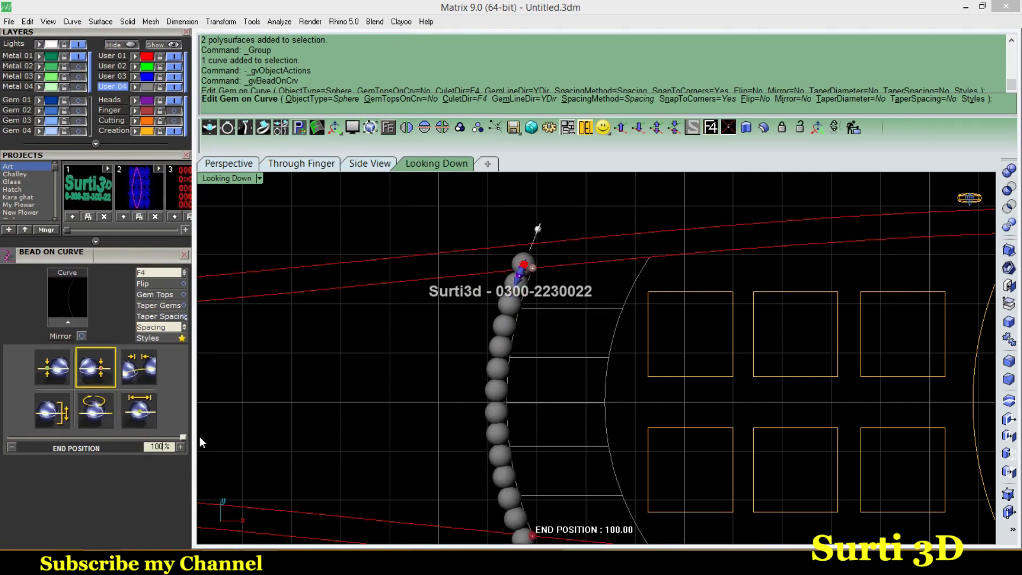
pyautogui.moveTo(377, 406); pyautogui.dragTo(431, 369, button='right')
pyautogui.click(155, 292)
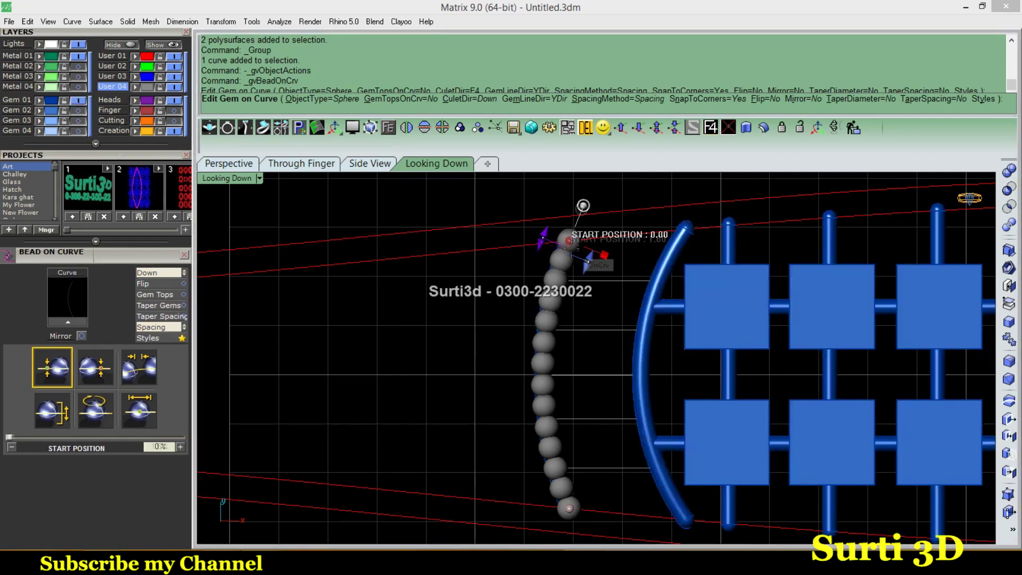
pyautogui.moveTo(569, 241); pyautogui.dragTo(565, 248)
pyautogui.moveTo(569, 508); pyautogui.dragTo(565, 501)
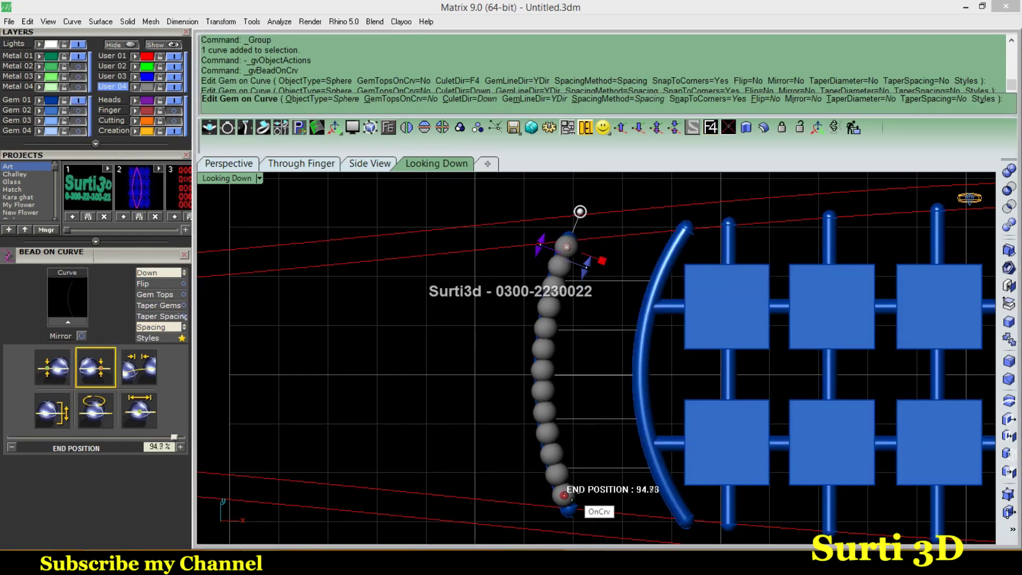
# Tighten bead spacing to -0.02 mm and create the chain
pyautogui.scroll(2, 633, 383)
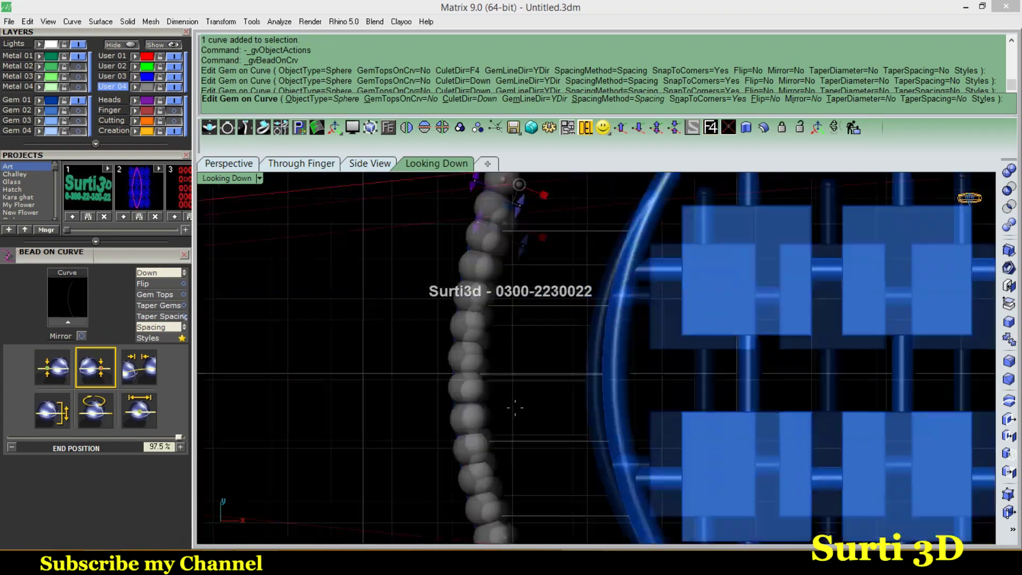
pyautogui.scroll(2, 633, 383)
pyautogui.click(139, 367)
pyautogui.moveTo(99, 437); pyautogui.dragTo(96, 435)
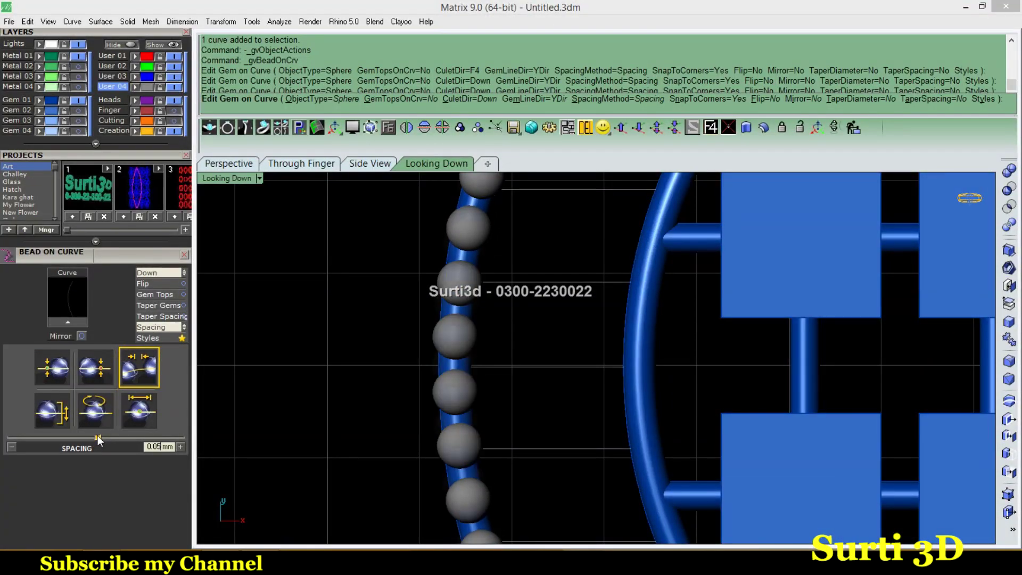
pyautogui.press('Return')
pyautogui.scroll(-3, 320, 383)
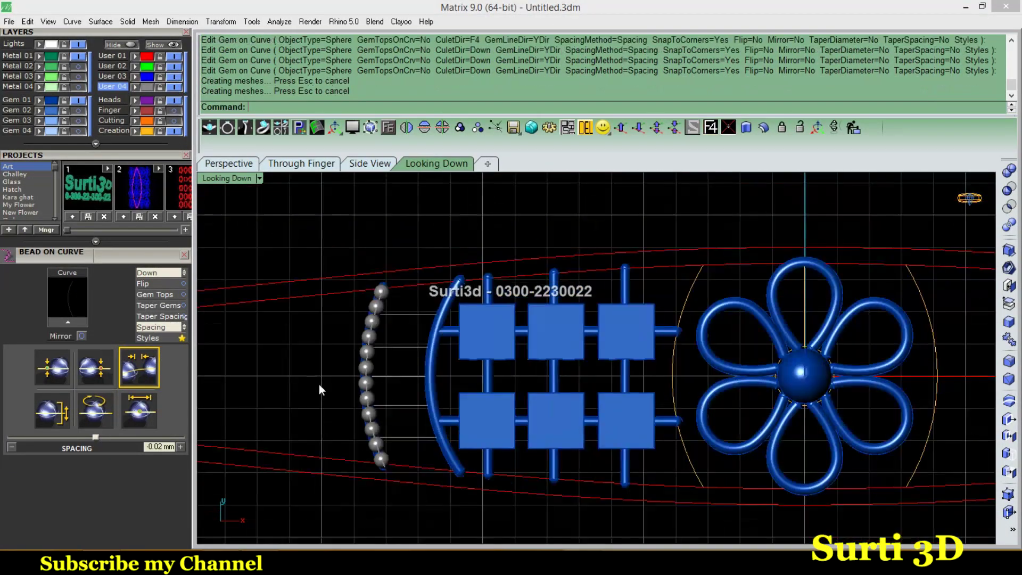
# Add beads on the right arc matching the first chain's style
pyautogui.press('Return')
pyautogui.click(476, 341)
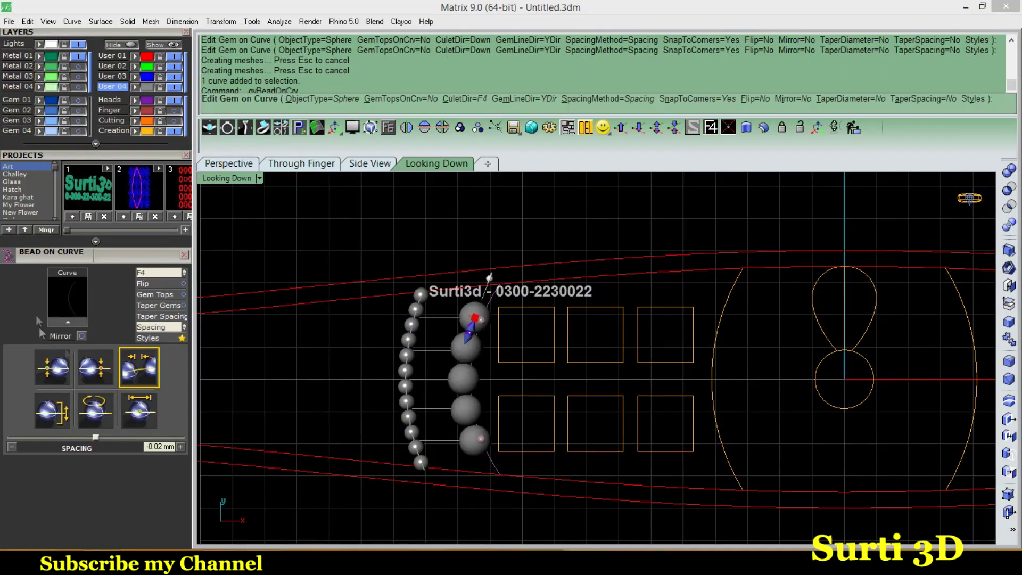
pyautogui.click(142, 339)
pyautogui.click(145, 537)
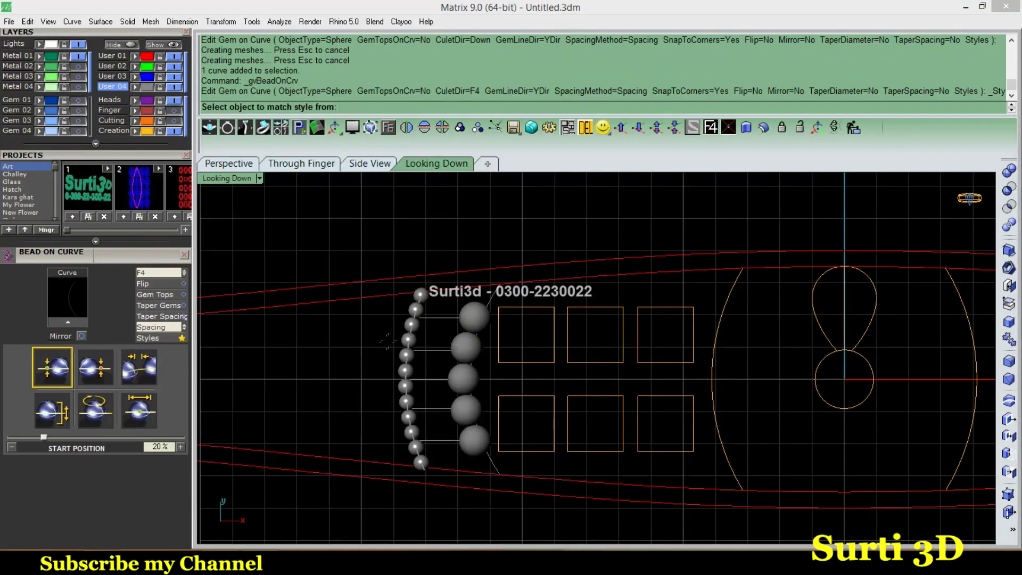
pyautogui.click(412, 319)
# Group the two bead chains together
pyautogui.click(487, 319)
pyautogui.keyDown('shift'); pyautogui.click(417, 314); pyautogui.keyUp('shift')
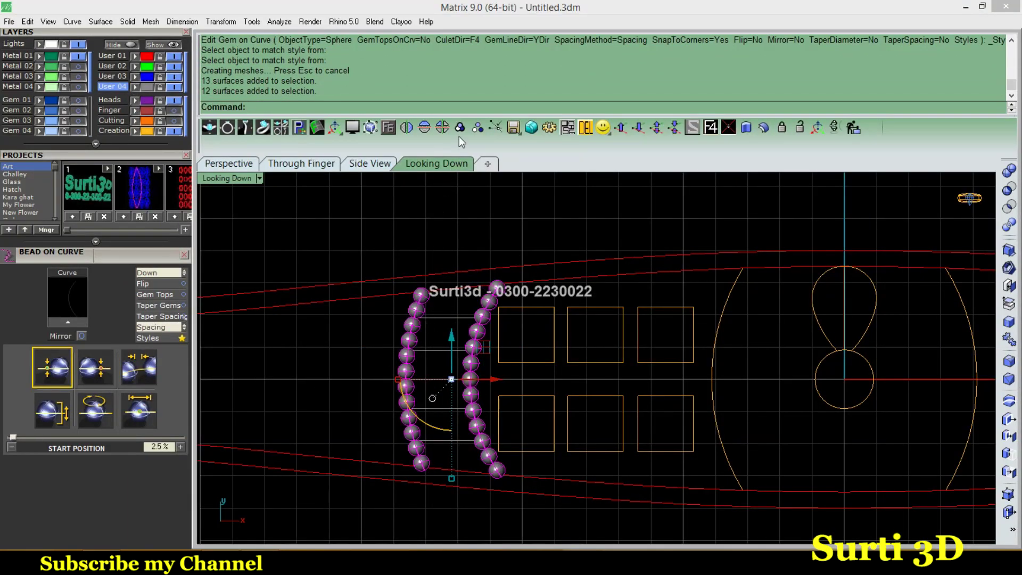
pyautogui.hotkey('ctrl', 'g')
pyautogui.click(229, 164)
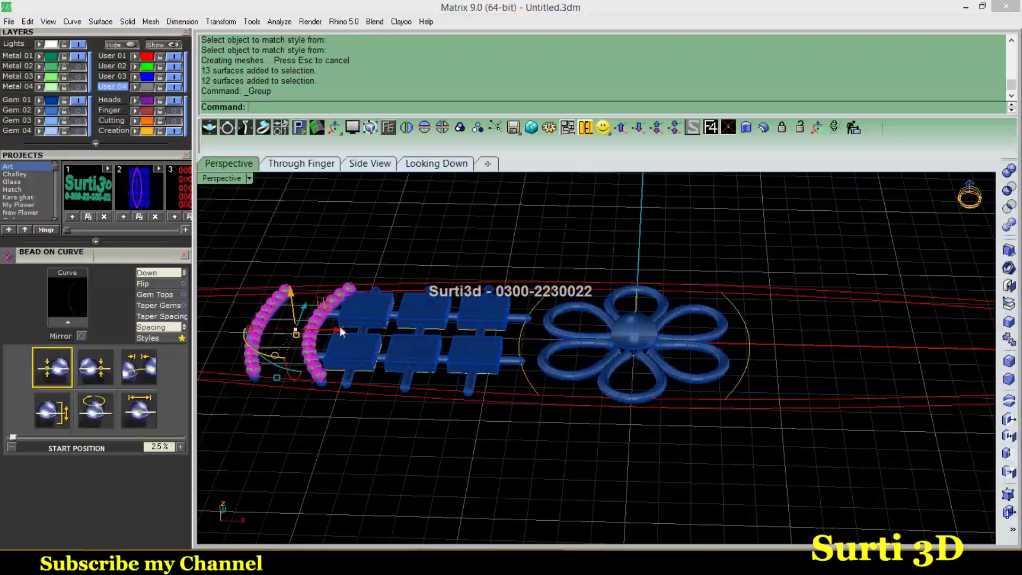
pyautogui.hotkey('ctrl', 'g')
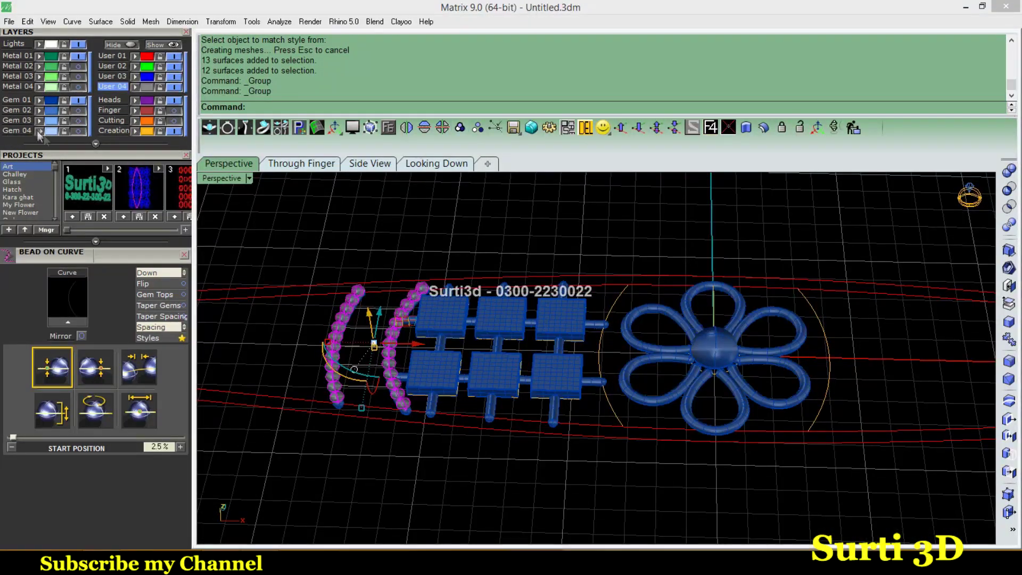
pyautogui.press('Escape')
# Show the gem layers and group the square plates with the bead ladder
pyautogui.click(78, 120)
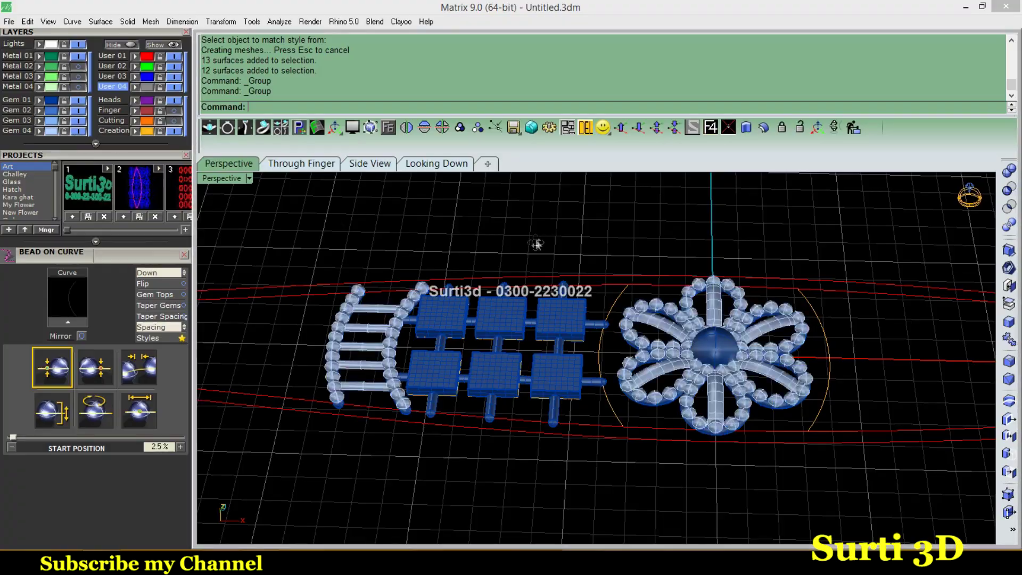
pyautogui.moveTo(535, 243); pyautogui.dragTo(532, 298, button='right')
pyautogui.scroll(3, 519, 354)
pyautogui.click(519, 354)
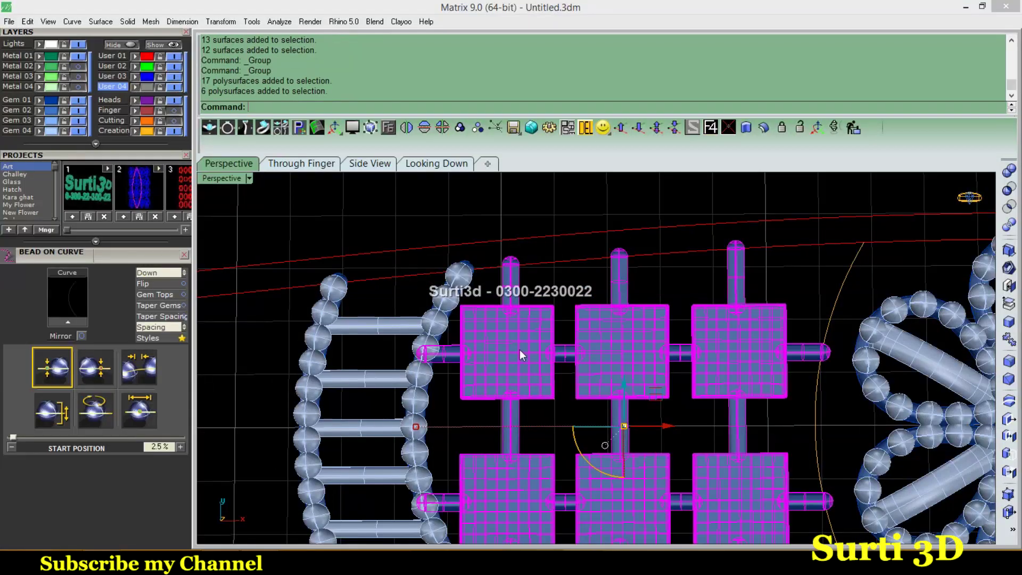
pyautogui.click(510, 330)
pyautogui.keyDown('shift'); pyautogui.click(620, 421); pyautogui.keyUp('shift')
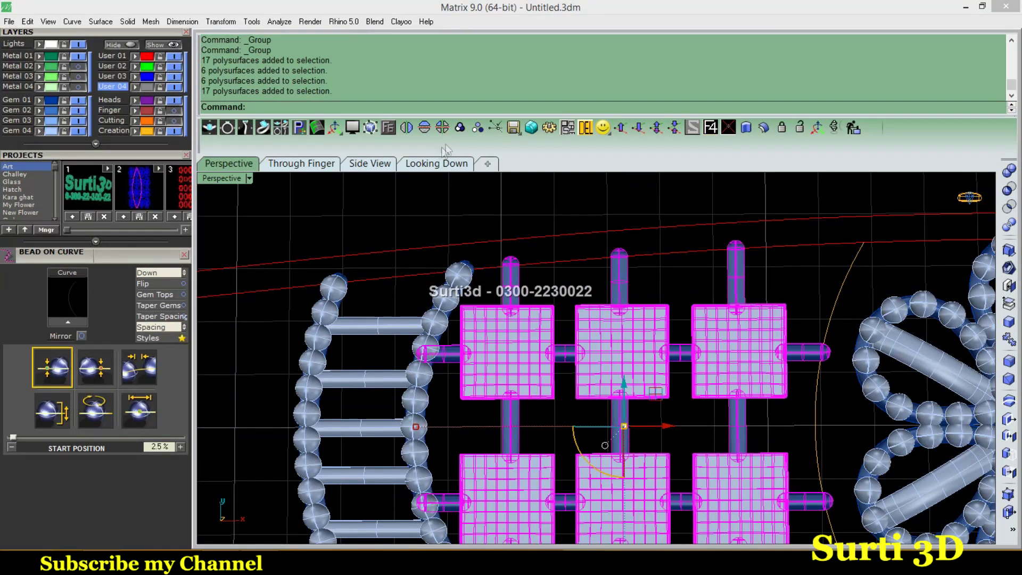
pyautogui.keyDown('shift'); pyautogui.click(461, 296); pyautogui.keyUp('shift')
pyautogui.keyDown('shift'); pyautogui.click(471, 268); pyautogui.keyUp('shift')
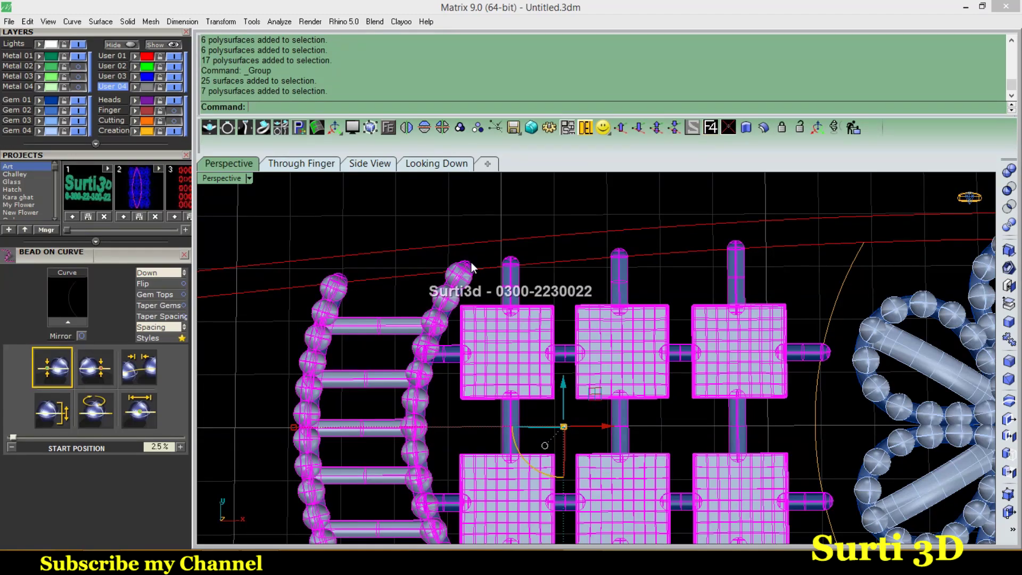
pyautogui.click(460, 133)
# Return to the top view and begin a circle centred at 0,0,0
pyautogui.click(451, 164)
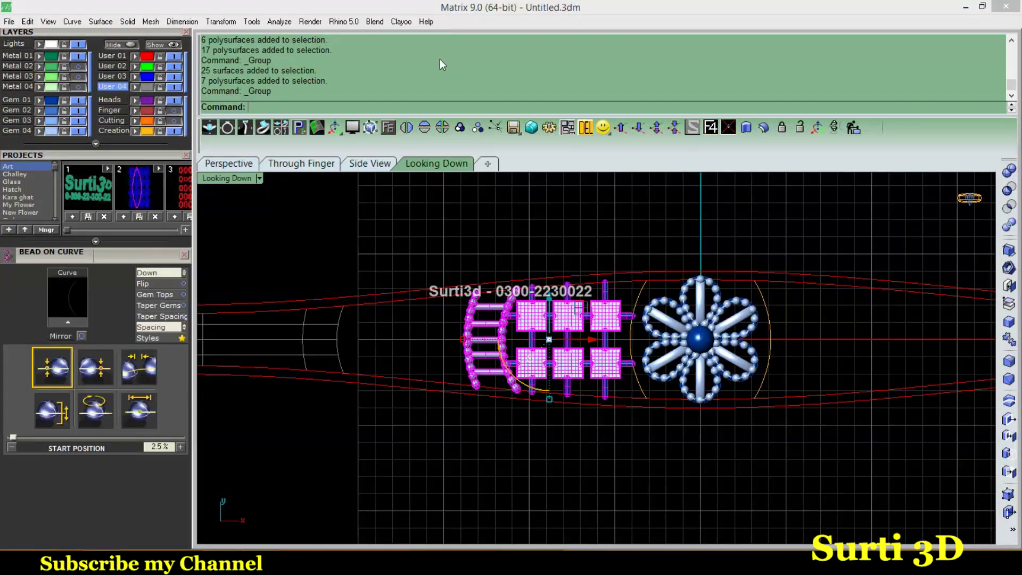
pyautogui.click(430, 244)
pyautogui.scroll(2, 540, 421)
pyautogui.scroll(4, 550, 351)
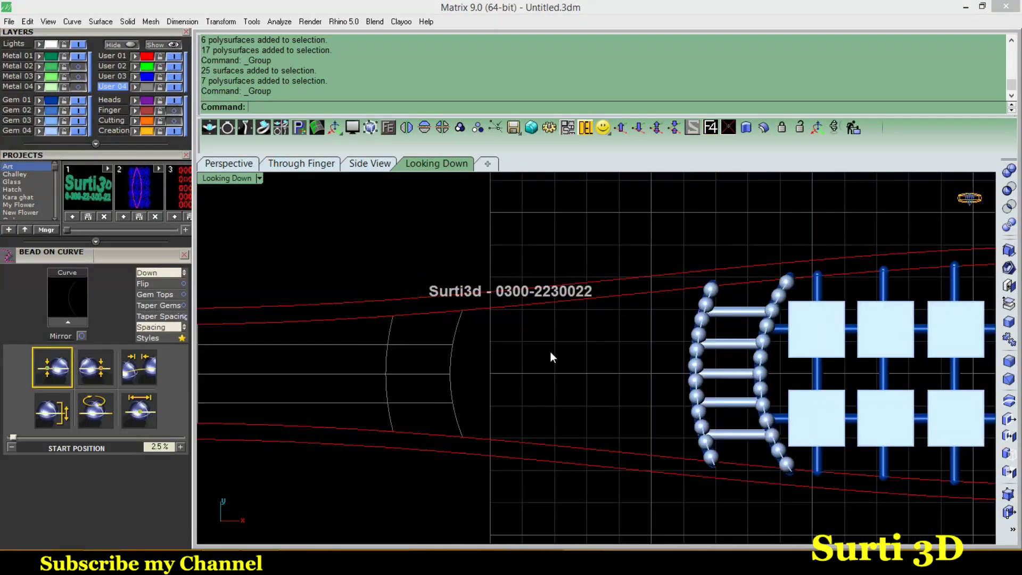
pyautogui.scroll(4, 113, 255)
pyautogui.scroll(3, 92, 478)
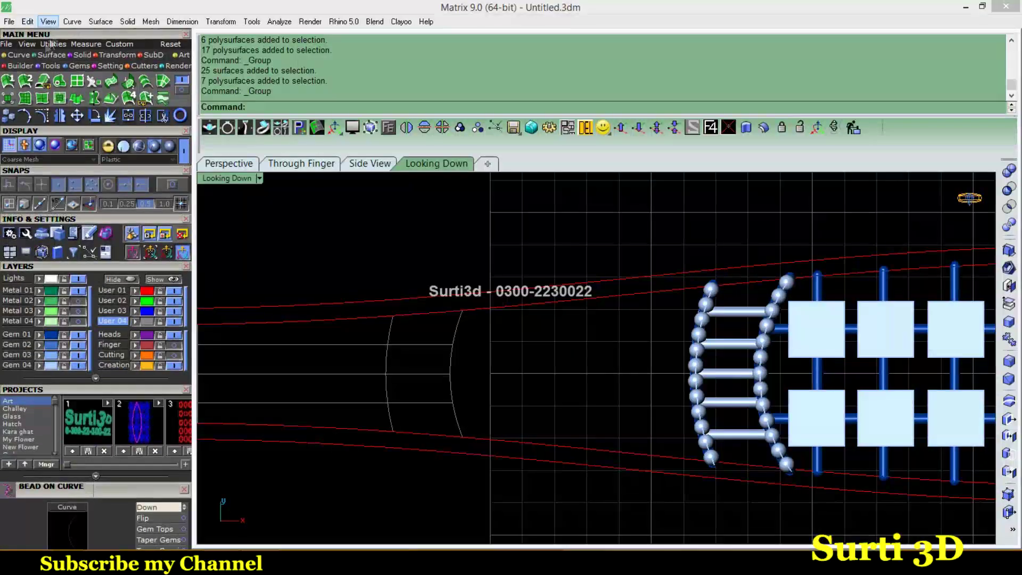
pyautogui.click(77, 81)
pyautogui.scroll(1, 532, 367)
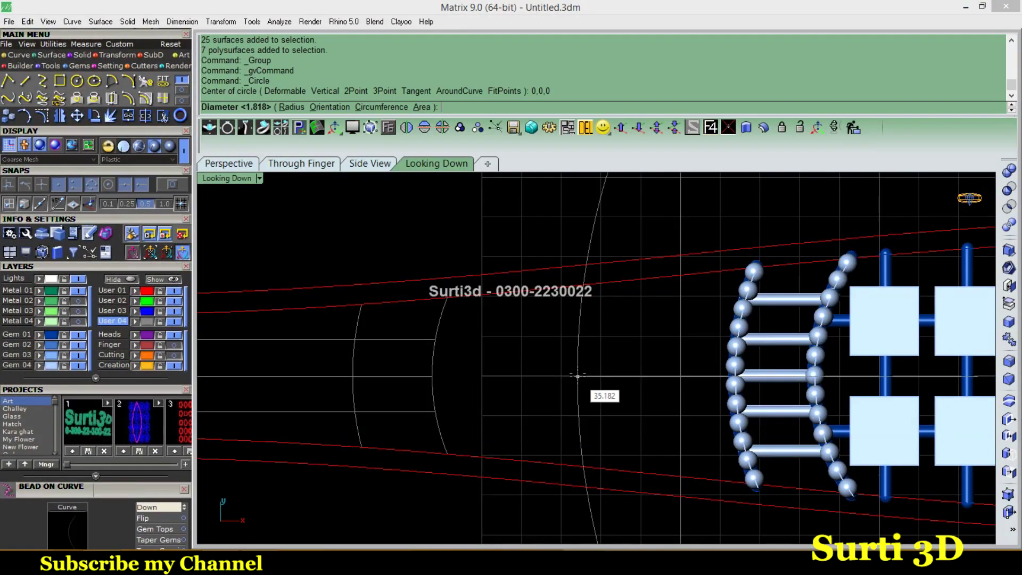
# Draw a circle on the centre line and duplicate smaller scaled copies beside it
pyautogui.click(548, 372)
pyautogui.click(548, 336)
pyautogui.scroll(2, 586, 342)
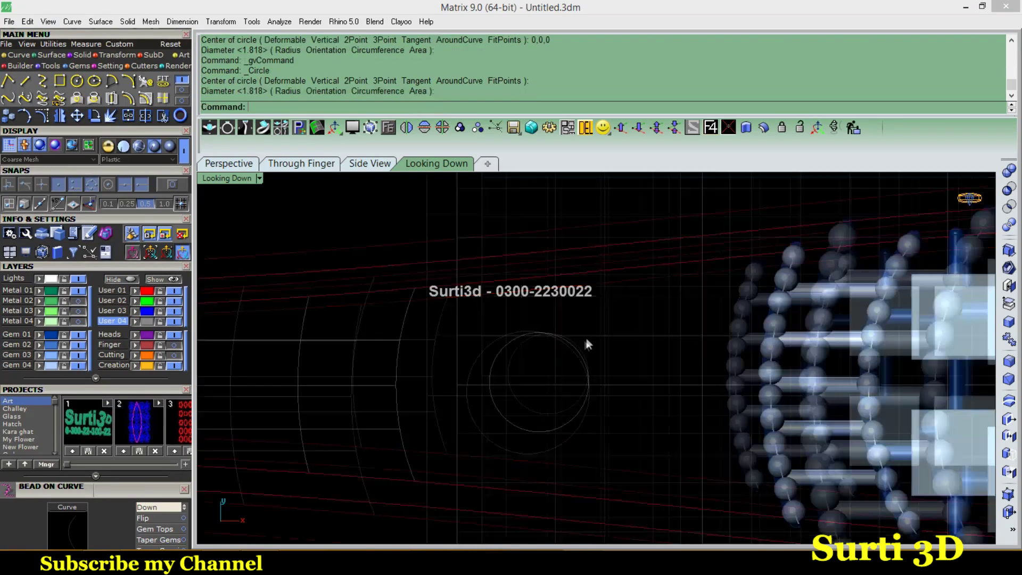
pyautogui.click(568, 406)
pyautogui.moveTo(618, 440)
pyautogui.mouseDown()
pyautogui.moveTo(648, 404)
pyautogui.moveTo(621, 393)
pyautogui.mouseUp()
pyautogui.moveTo(744, 393); pyautogui.dragTo(568, 393)
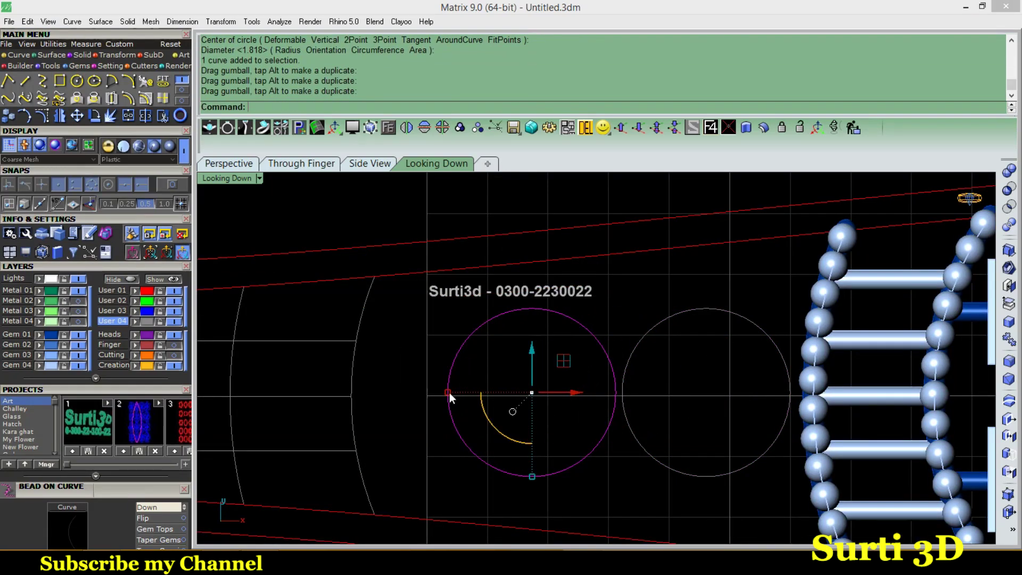
pyautogui.moveTo(645, 393); pyautogui.dragTo(461, 398)
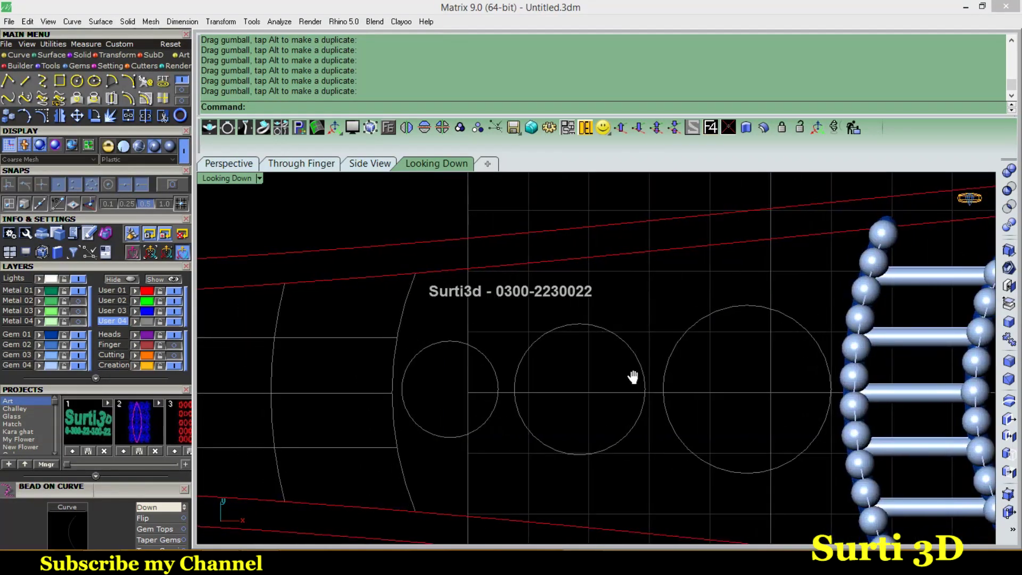
pyautogui.moveTo(610, 376); pyautogui.dragTo(625, 382, button='right')
# Draw vertical lines through the circle centres between the upper and lower guides
pyautogui.click(24, 80)
pyautogui.click(438, 254)
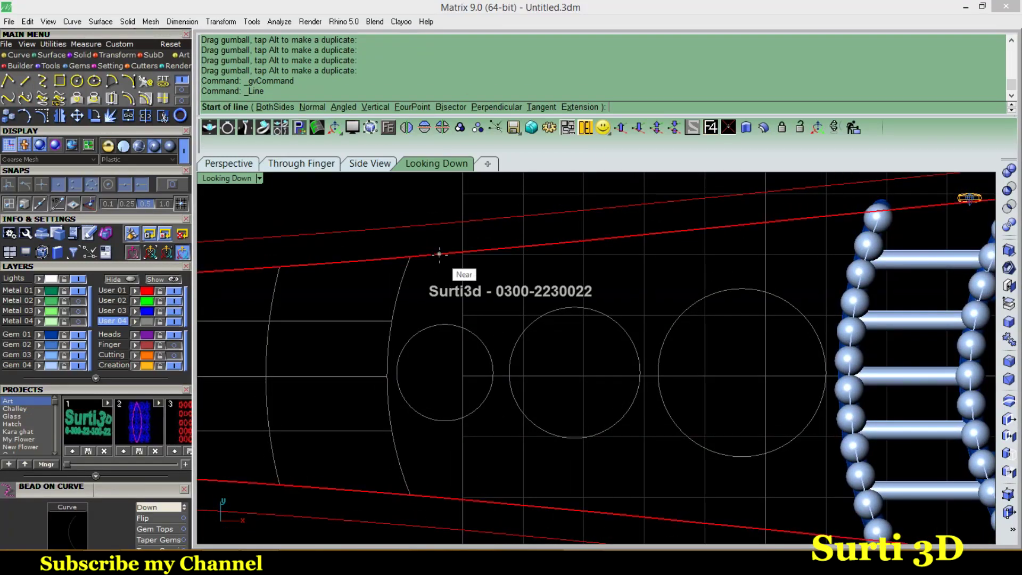
pyautogui.click(439, 498)
pyautogui.rightClick(568, 235)
pyautogui.click(569, 242)
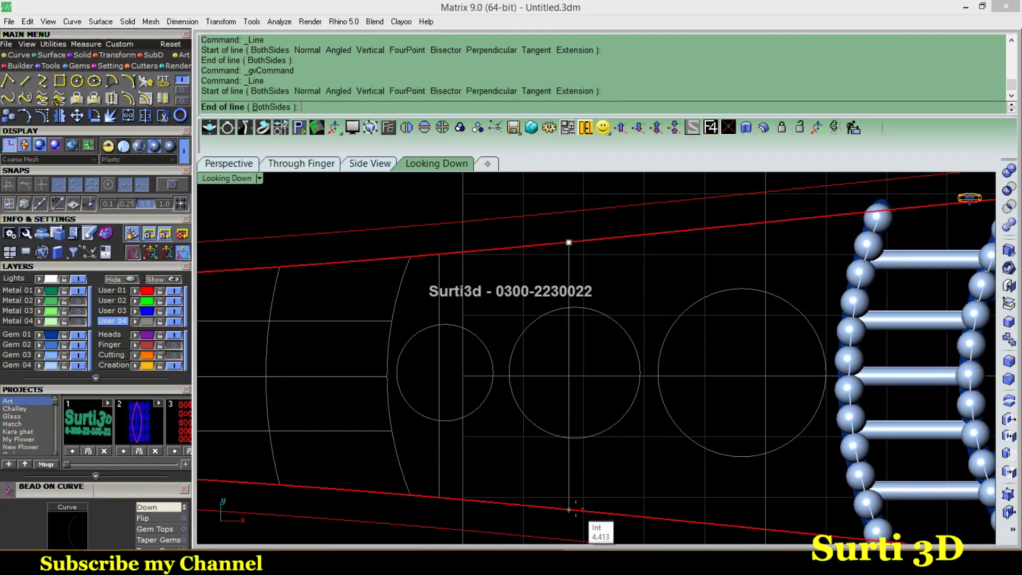
pyautogui.click(569, 508)
pyautogui.click(569, 426)
pyautogui.rightClick(607, 376)
pyautogui.moveTo(618, 475); pyautogui.dragTo(496, 467, button='right')
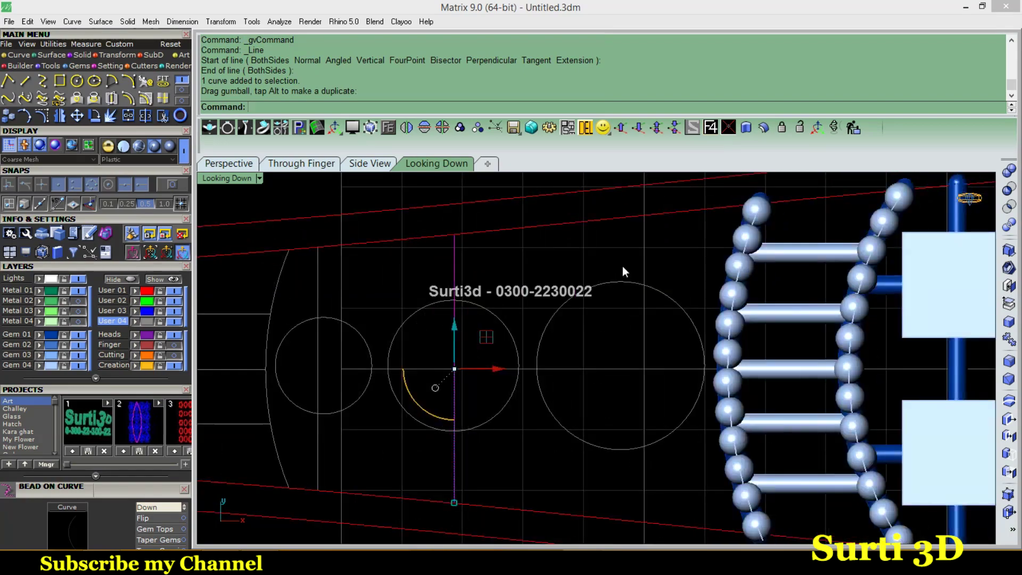
pyautogui.click(622, 217)
pyautogui.click(622, 524)
# Draw a horizontal axis line through the circles and select all seven curves
pyautogui.scroll(-2, 554, 410)
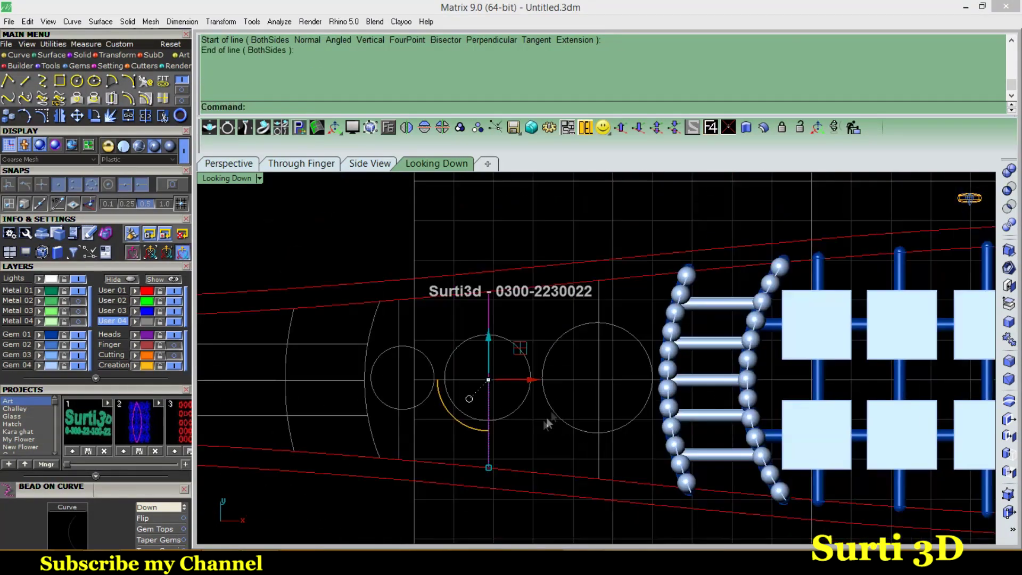
pyautogui.moveTo(396, 393); pyautogui.dragTo(435, 398, button='right')
pyautogui.rightClick(435, 398)
pyautogui.click(402, 385)
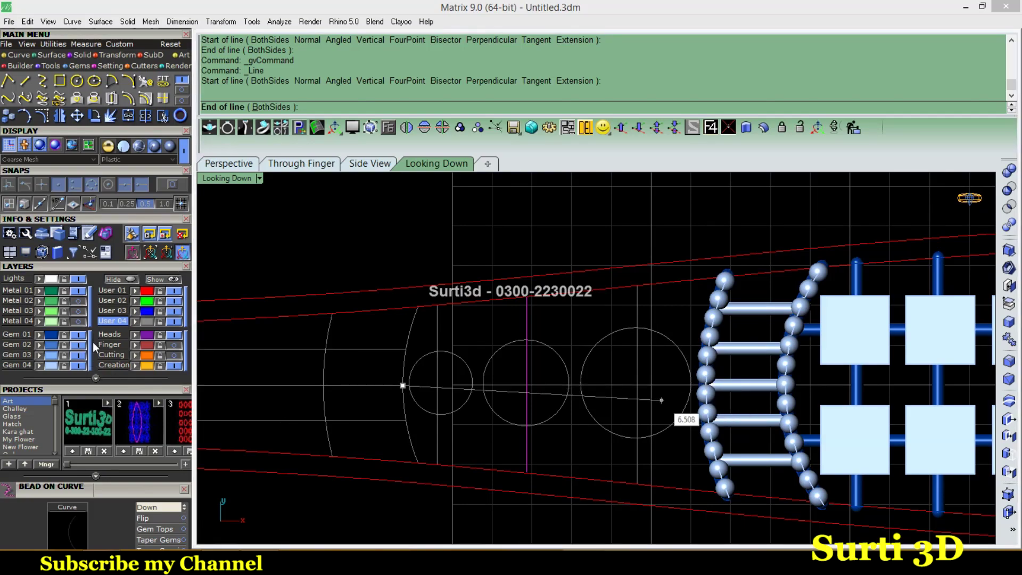
pyautogui.scroll(2, 699, 387)
pyautogui.click(717, 387)
pyautogui.scroll(-2, 638, 404)
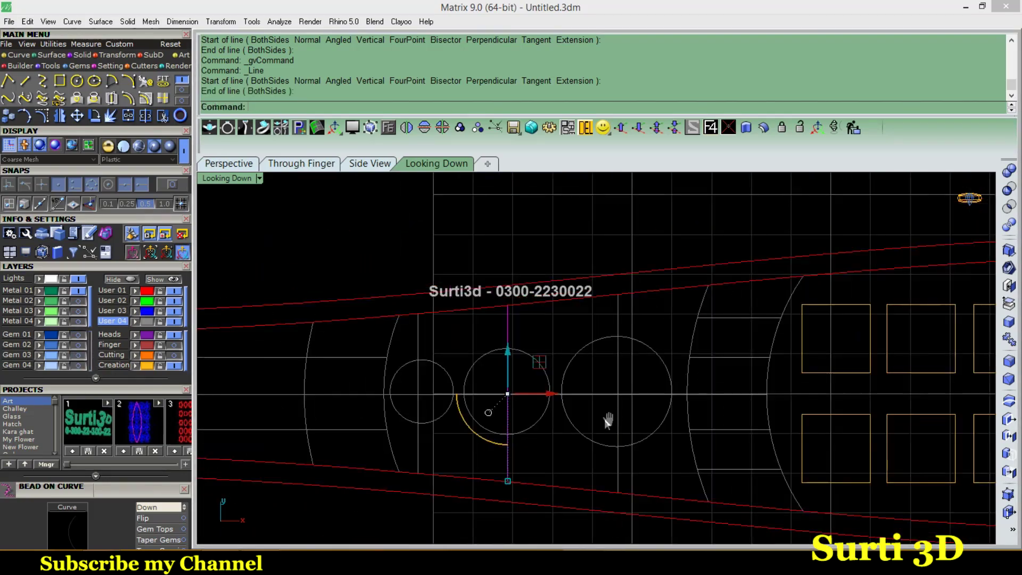
pyautogui.moveTo(462, 464); pyautogui.dragTo(463, 459)
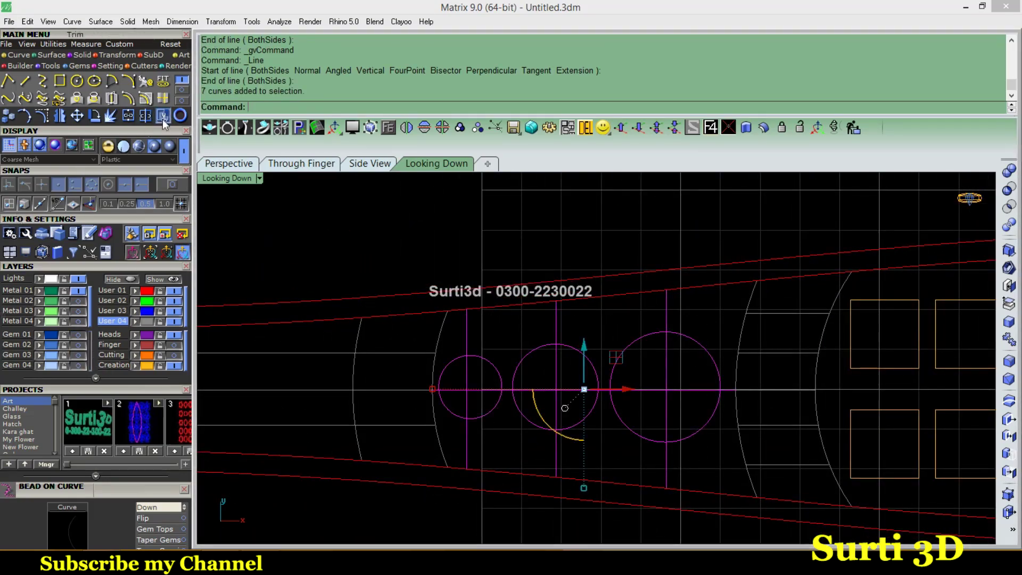
# Trim away the line segments inside the three circles
pyautogui.click(144, 115)
pyautogui.scroll(2, 503, 395)
pyautogui.click(471, 420)
pyautogui.click(656, 410)
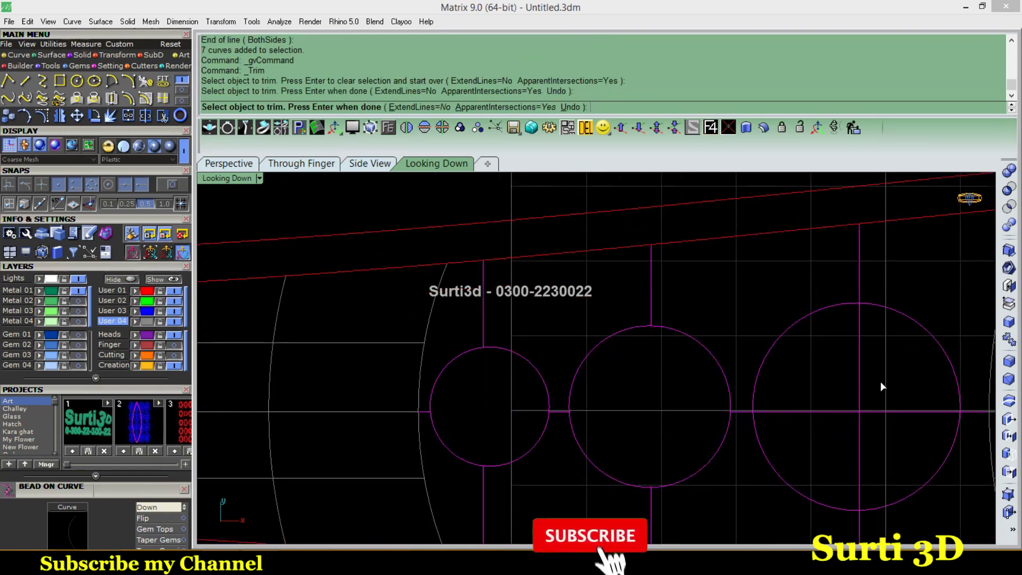
pyautogui.click(817, 424)
pyautogui.press('Return')
pyautogui.scroll(-3, 815, 426)
pyautogui.scroll(2, 725, 415)
# Select the leftover curve segments remaining after the trim
pyautogui.click(547, 468)
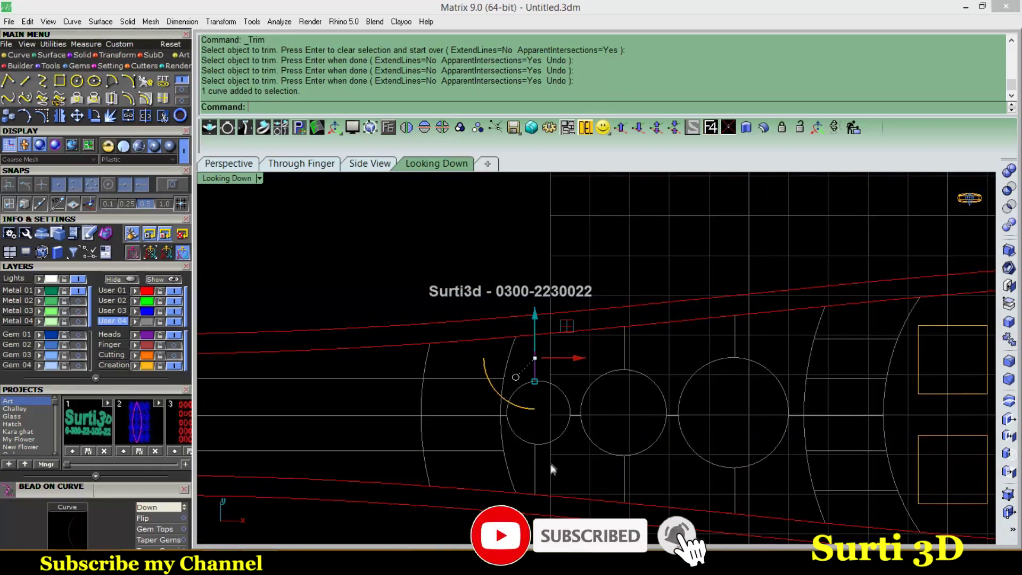
pyautogui.scroll(2, 499, 429)
pyautogui.click(499, 429)
pyautogui.scroll(2, 505, 404)
pyautogui.click(510, 394)
pyautogui.scroll(-2, 510, 393)
# Add the connector segments between circles to the selection and bring up surface tools
pyautogui.click(650, 394)
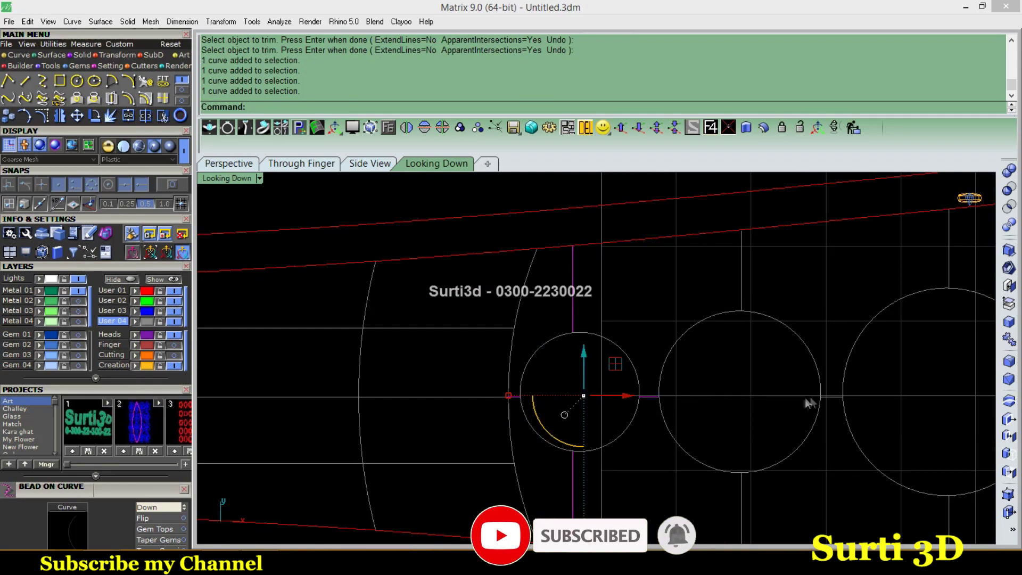
pyautogui.click(809, 403)
pyautogui.scroll(1, 782, 394)
pyautogui.click(689, 203)
pyautogui.moveTo(680, 198); pyautogui.dragTo(469, 231, button='right')
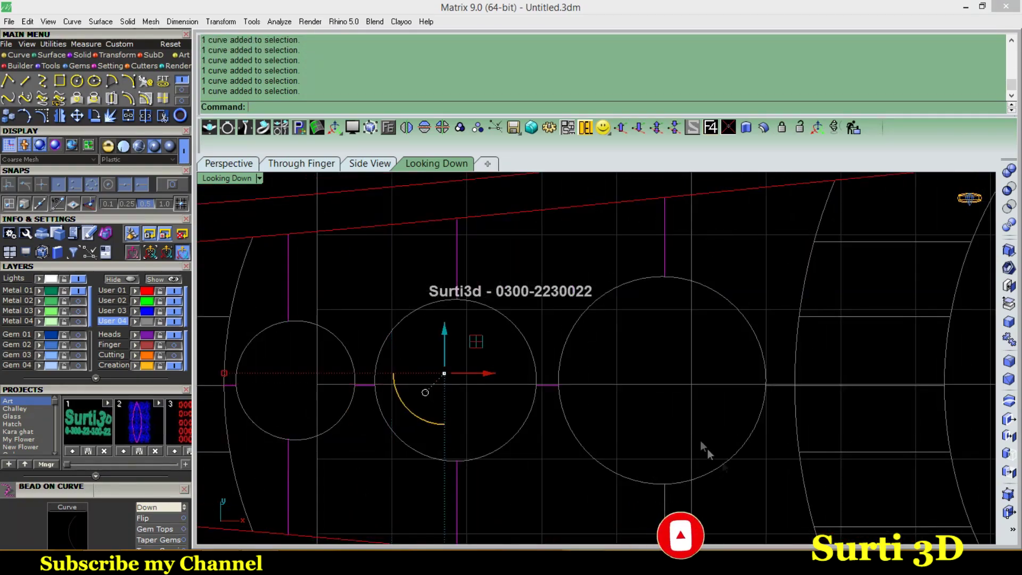
pyautogui.moveTo(626, 522)
pyautogui.mouseDown(button='right')
pyautogui.moveTo(703, 445)
pyautogui.moveTo(683, 454)
pyautogui.mouseUp(button='right')
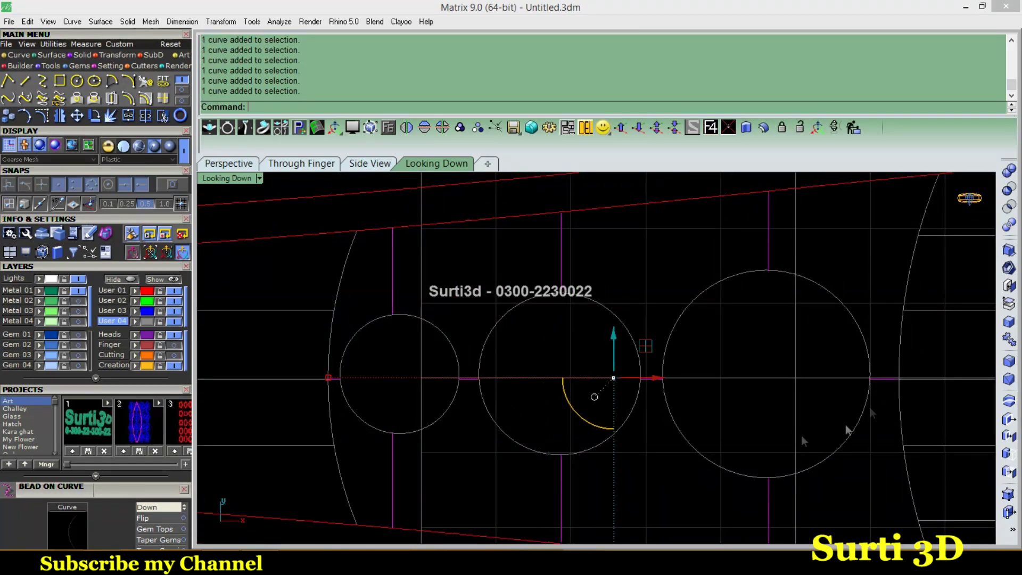
pyautogui.scroll(-3, 745, 434)
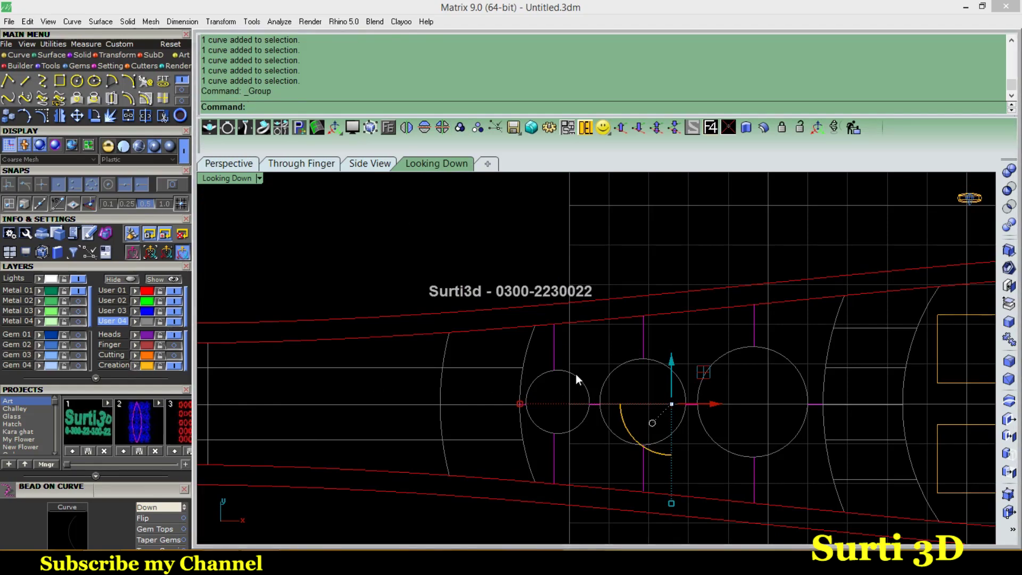
pyautogui.click(46, 65)
# Patch the small, middle and largest circles into flat discs
pyautogui.press('Return')
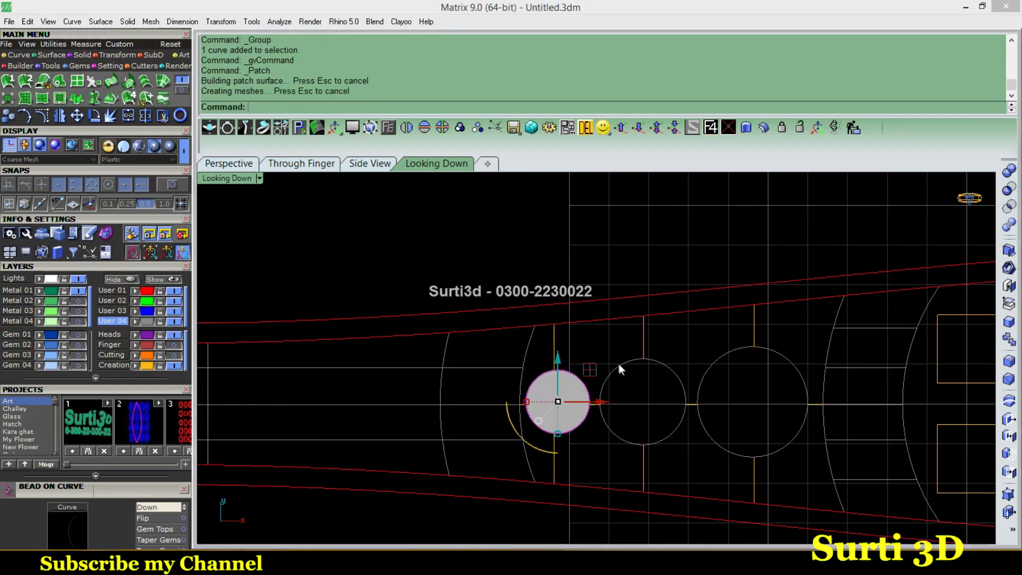
pyautogui.click(618, 363)
pyautogui.press('Return')
pyautogui.click(722, 359)
pyautogui.press('Return')
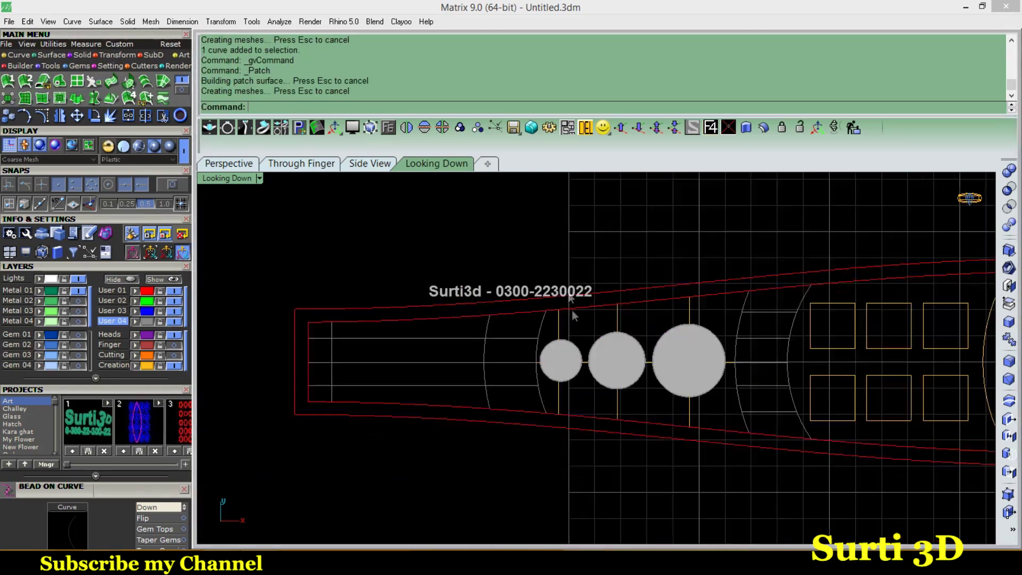
# Offset all three patched discs 0.4 into solid disks, checking in perspective view
pyautogui.scroll(3, 571, 309)
pyautogui.click(590, 351)
pyautogui.keyDown('shift'); pyautogui.click(519, 368); pyautogui.keyUp('shift')
pyautogui.keyDown('shift'); pyautogui.click(704, 367); pyautogui.keyUp('shift')
pyautogui.click(728, 127)
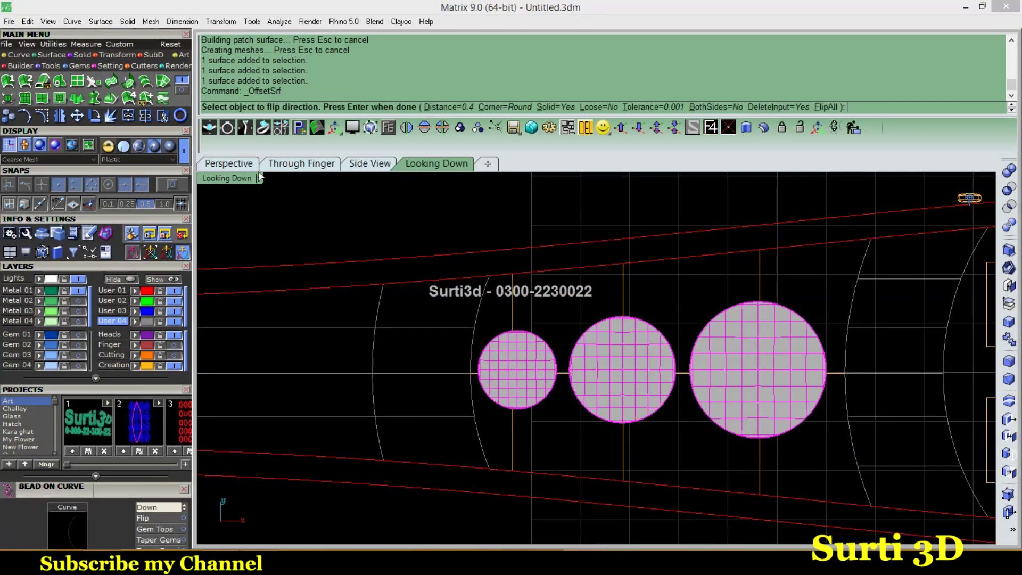
pyautogui.click(229, 163)
pyautogui.scroll(-3, 561, 328)
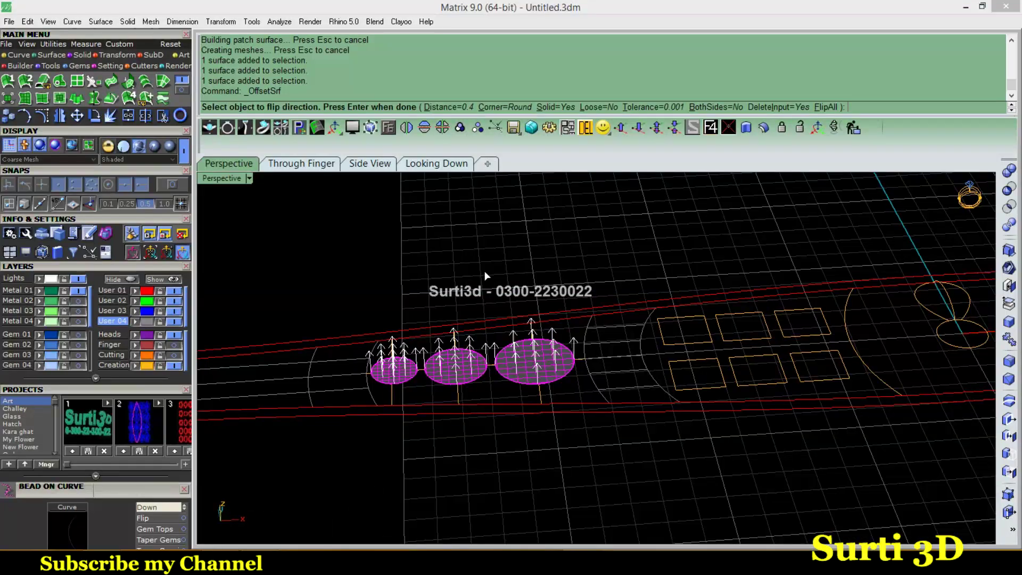
pyautogui.press('Return')
pyautogui.scroll(2, 462, 387)
pyautogui.scroll(2, 462, 387)
pyautogui.scroll(2, 462, 387)
pyautogui.scroll(-3, 461, 388)
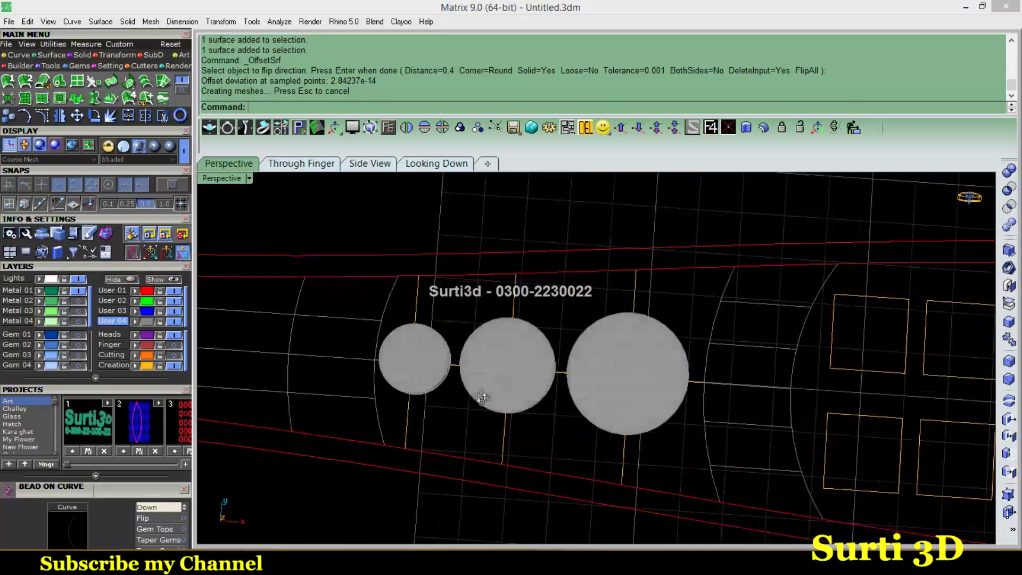
# Return to the top view and select the smallest solid disk
pyautogui.click(436, 163)
pyautogui.scroll(3, 523, 363)
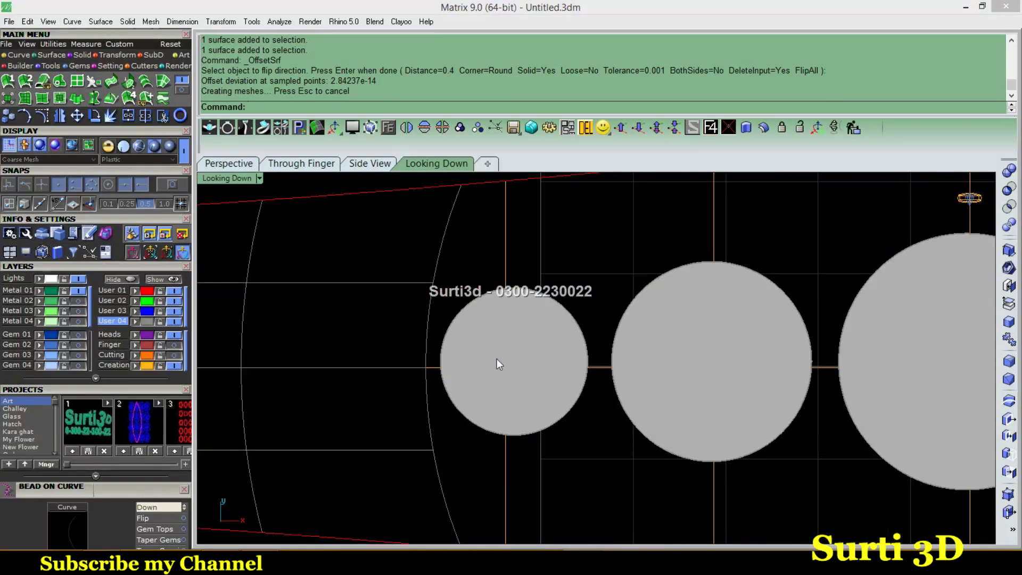
pyautogui.click(496, 359)
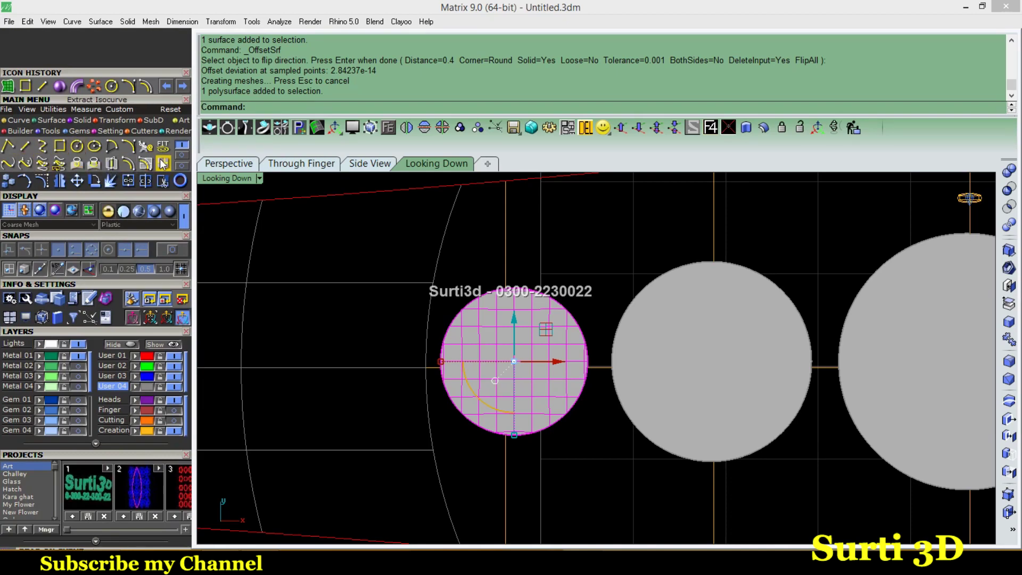
# Duplicate the small disk's edge, scale it inward, and pipe both rings at 0.2 diameter
pyautogui.click(163, 163)
pyautogui.click(444, 358)
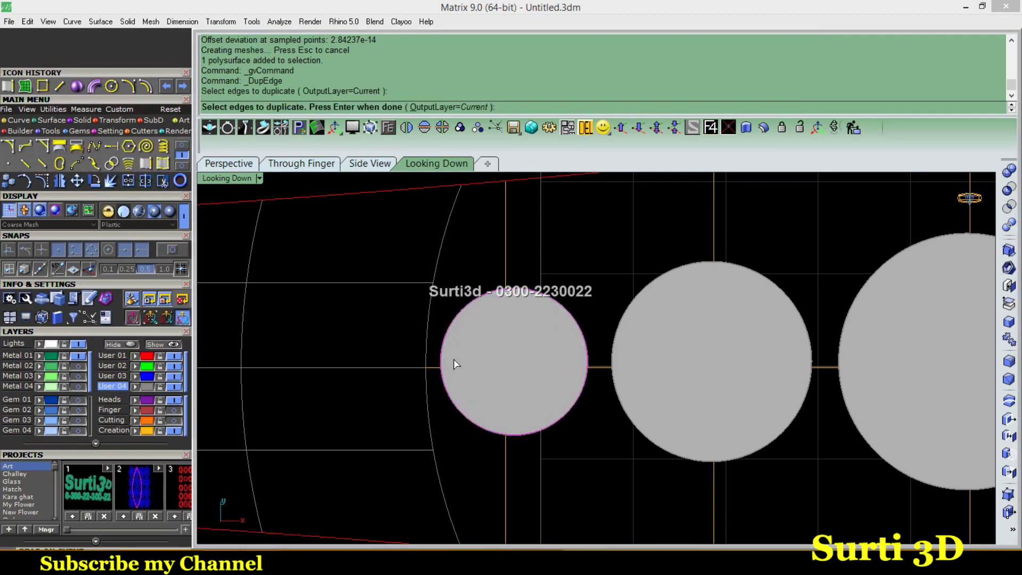
pyautogui.press('Return')
pyautogui.moveTo(441, 360); pyautogui.dragTo(484, 368)
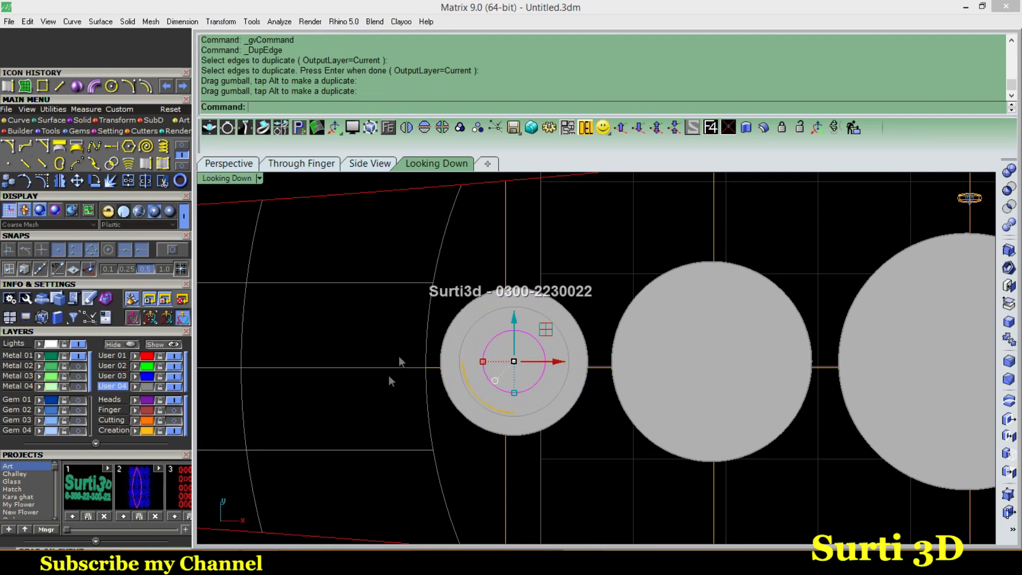
pyautogui.click(530, 318)
pyautogui.click(559, 343)
pyautogui.click(82, 119)
pyautogui.click(8, 164)
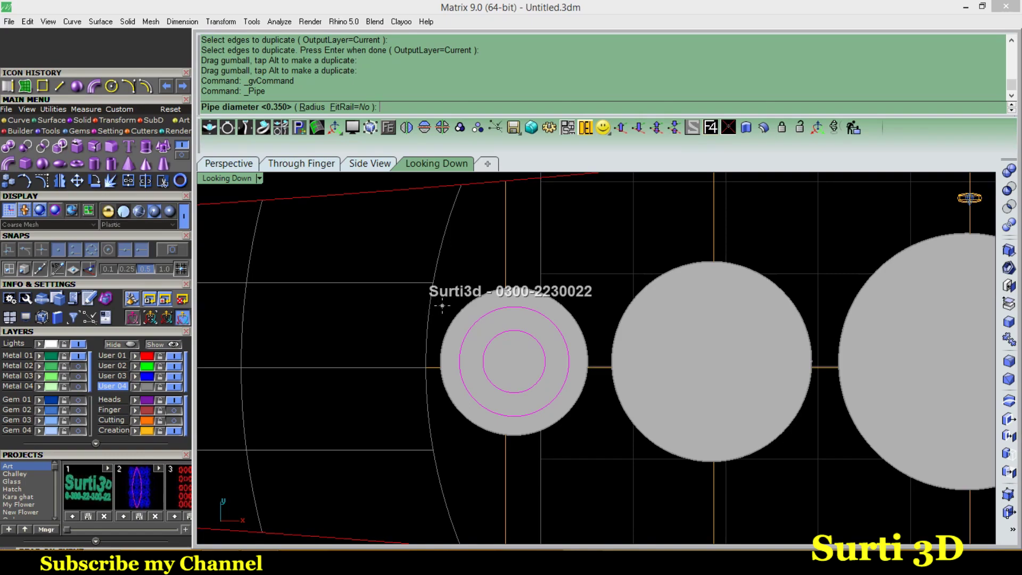
pyautogui.write('.2')
pyautogui.press('Return')
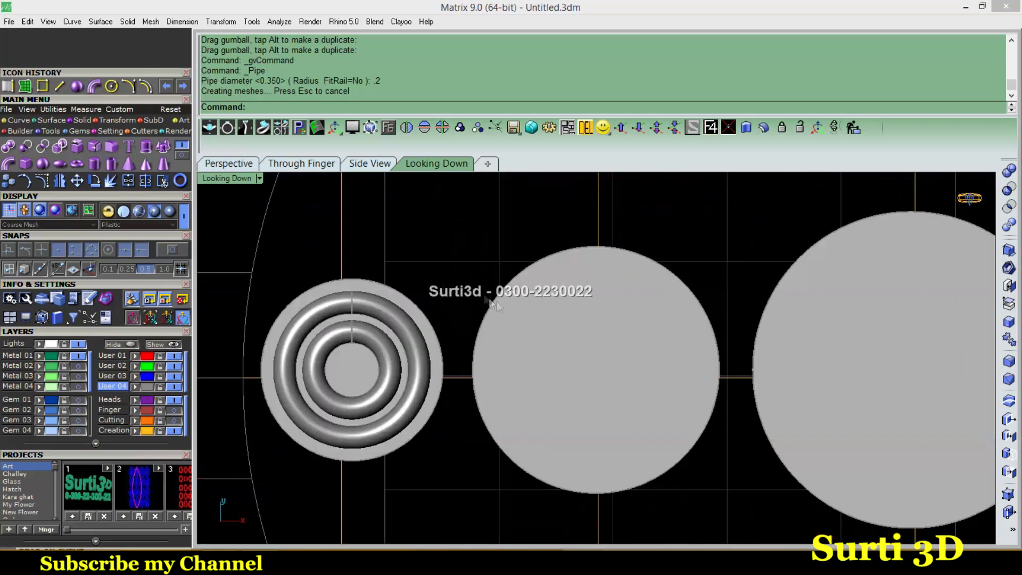
# Duplicate the middle disk's edge into two inner circles and pipe them at 0.25 diameter
pyautogui.click(11, 120)
pyautogui.click(162, 163)
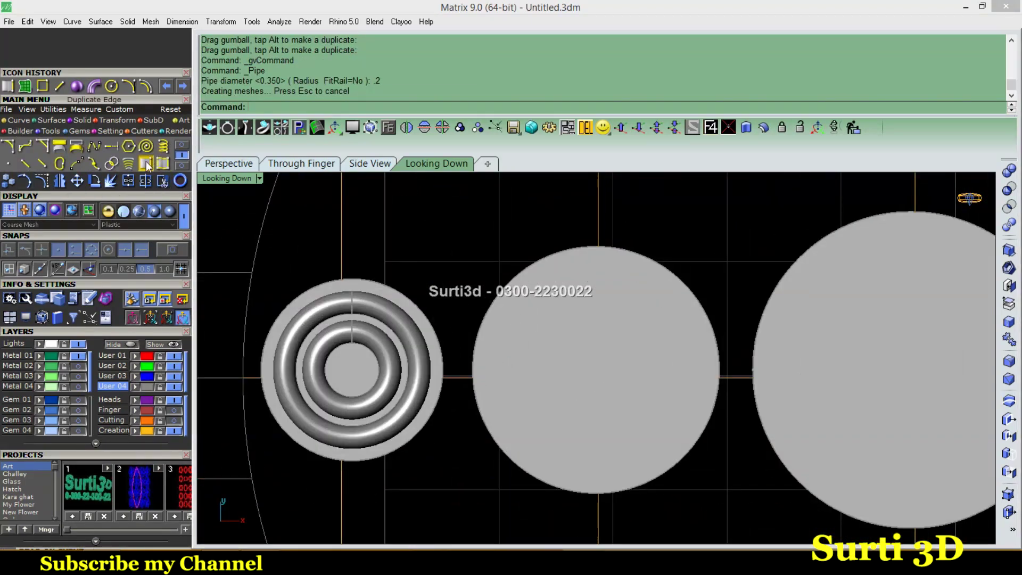
pyautogui.click(520, 316)
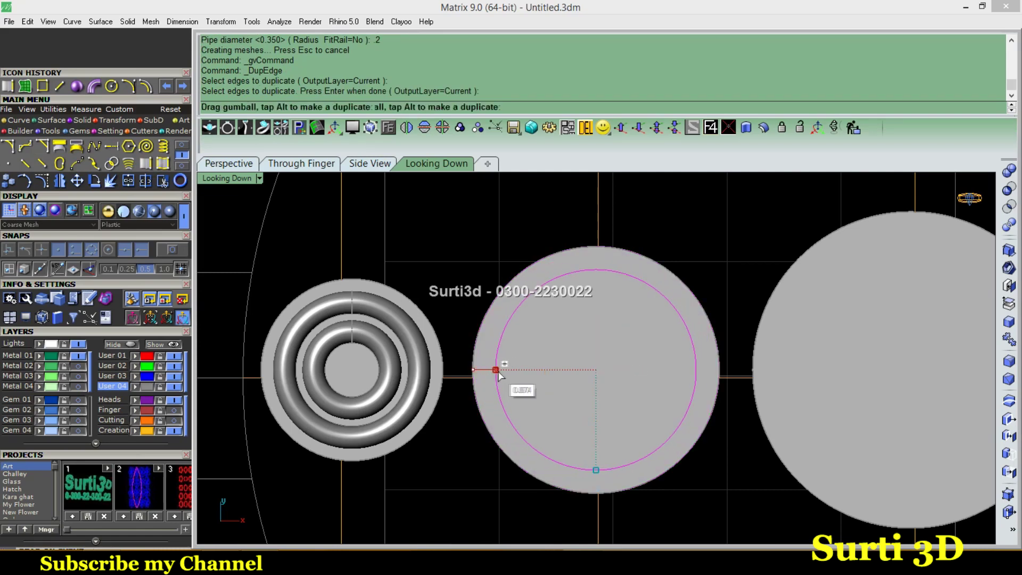
pyautogui.moveTo(498, 372); pyautogui.dragTo(550, 372)
pyautogui.click(524, 312)
pyautogui.click(565, 347)
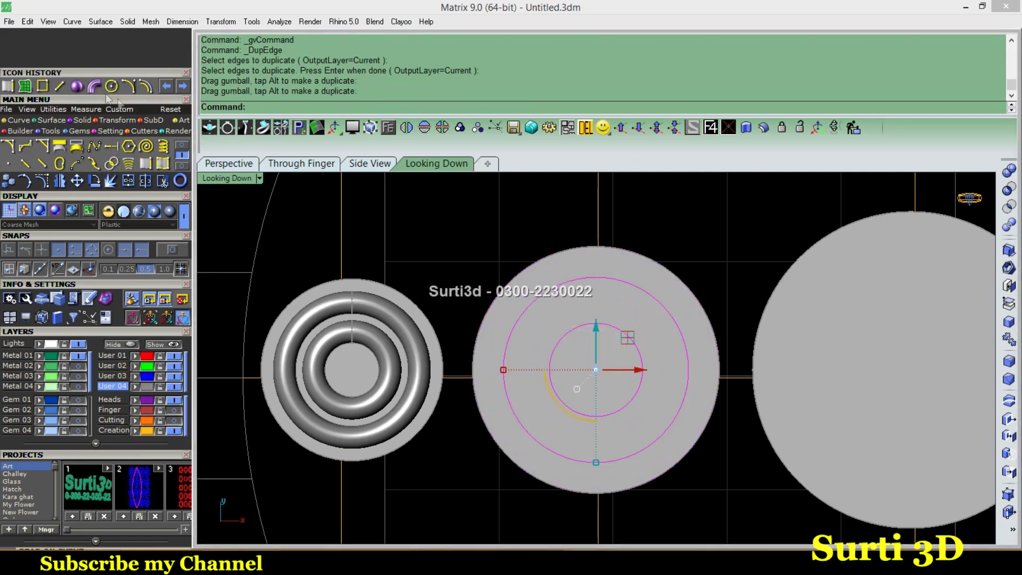
pyautogui.click(94, 85)
pyautogui.write('5')
pyautogui.press('Return')
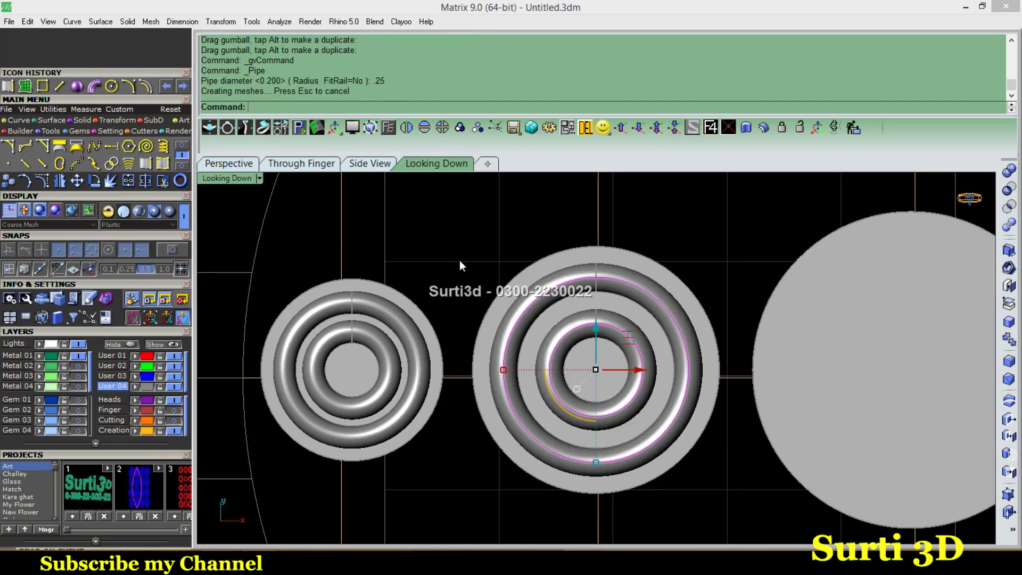
# Duplicate the largest disk's outer edge and scale the copy into an inner circle
pyautogui.scroll(-2, 459, 260)
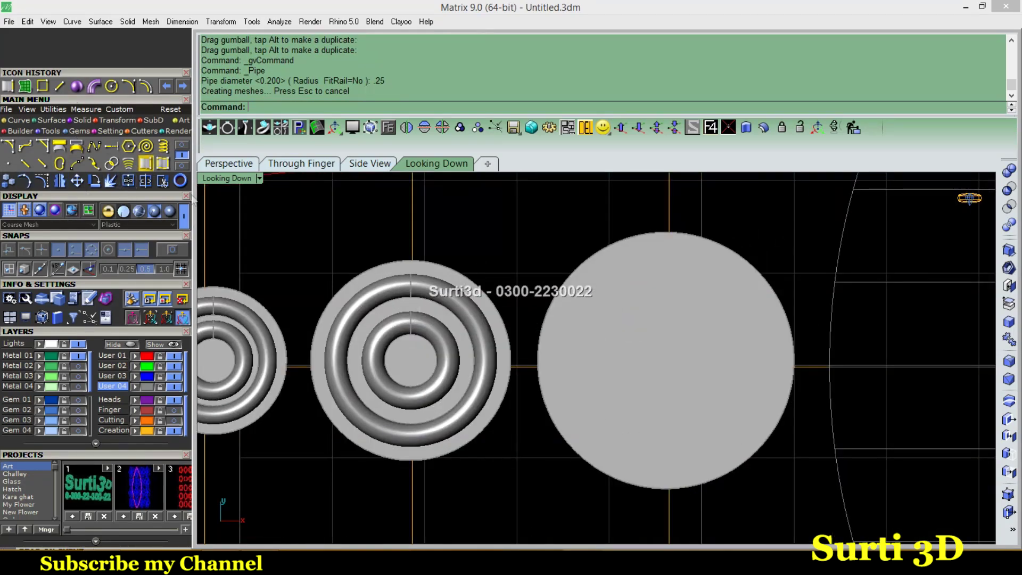
pyautogui.click(537, 361)
pyautogui.press('Return')
pyautogui.moveTo(538, 360); pyautogui.dragTo(613, 362)
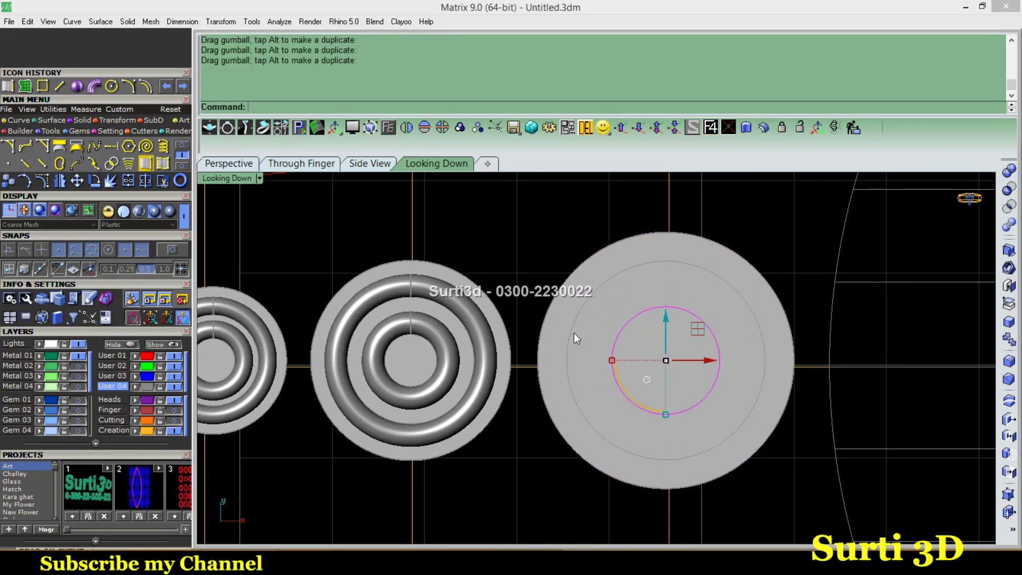
# Pipe the largest disk's two ring curves at 0.3 diameter
pyautogui.click(574, 338)
pyautogui.click(622, 367)
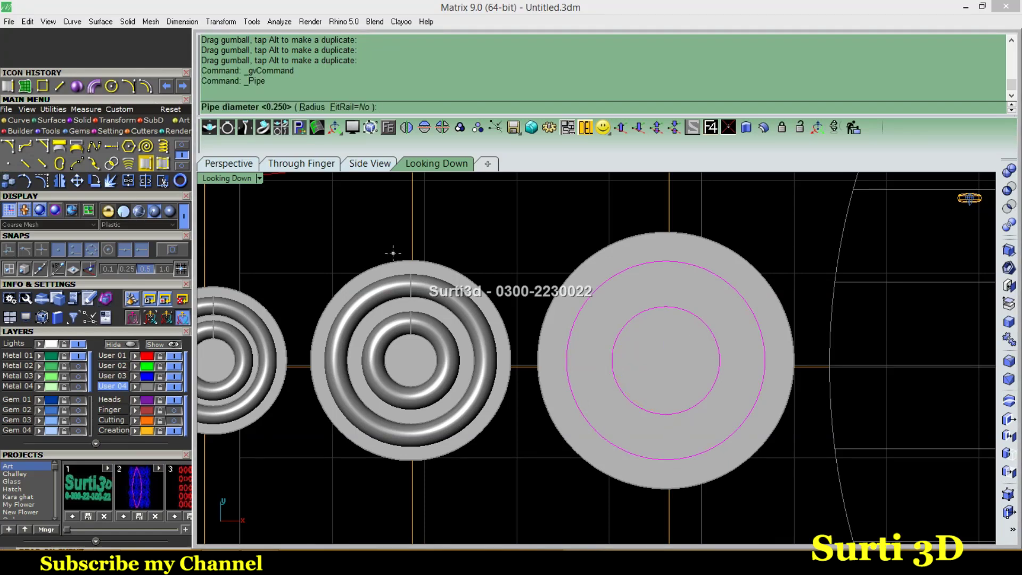
pyautogui.write('.3')
pyautogui.press('Return')
# Select the pipe rings on the large, middle and small disks and hide them
pyautogui.scroll(-3, 496, 257)
pyautogui.click(551, 308)
pyautogui.keyDown('shift'); pyautogui.click(572, 319); pyautogui.keyUp('shift')
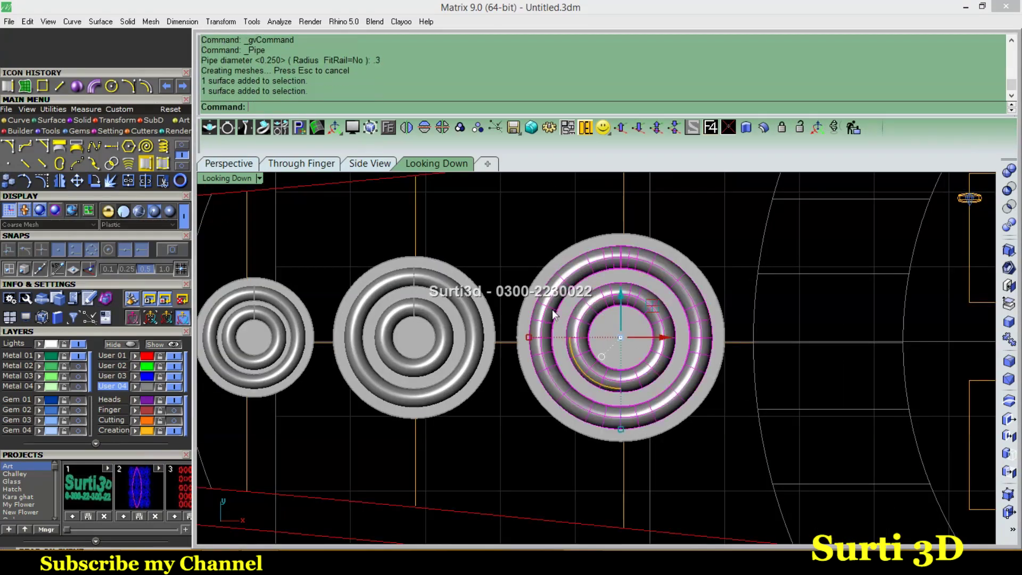
pyautogui.keyDown('shift'); pyautogui.click(474, 319); pyautogui.keyUp('shift')
pyautogui.keyDown('shift'); pyautogui.click(447, 319); pyautogui.keyUp('shift')
pyautogui.keyDown('shift'); pyautogui.click(294, 318); pyautogui.keyUp('shift')
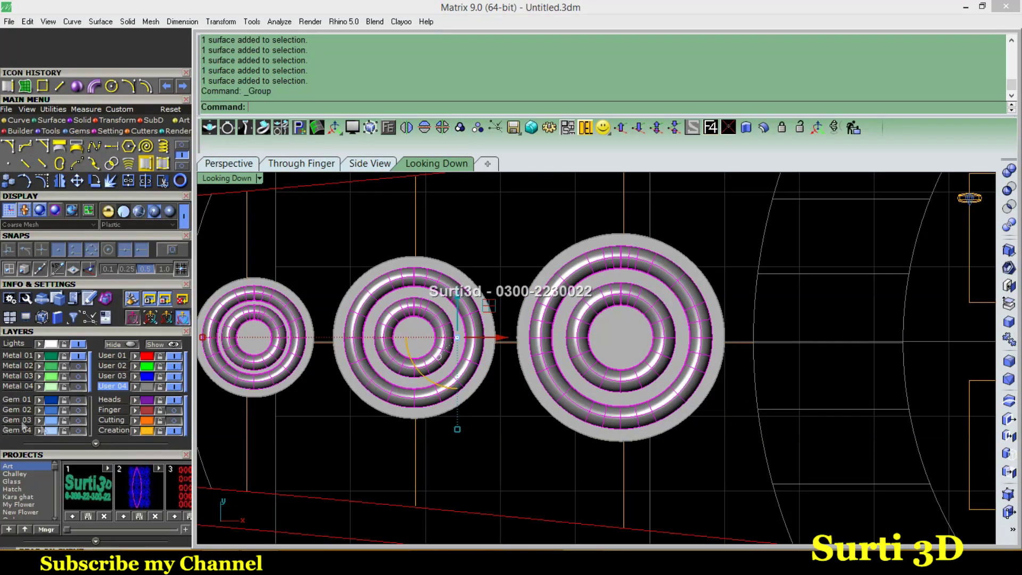
pyautogui.click(35, 399)
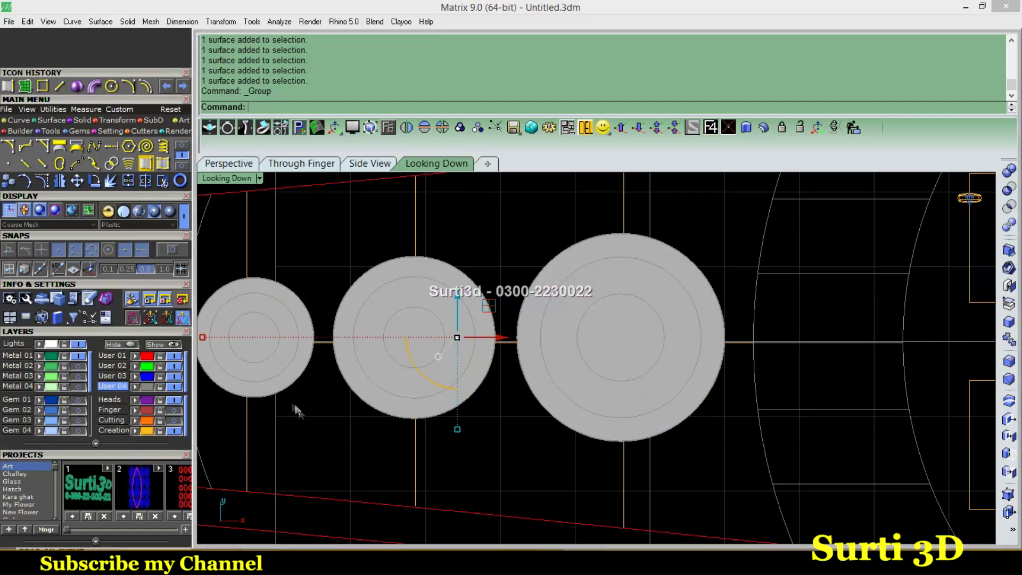
# Select the three disks, switch to rendered display, and group all disks with their pipe rings
pyautogui.click(265, 390)
pyautogui.keyDown('shift'); pyautogui.click(381, 404); pyautogui.keyUp('shift')
pyautogui.keyDown('shift'); pyautogui.click(548, 402); pyautogui.keyUp('shift')
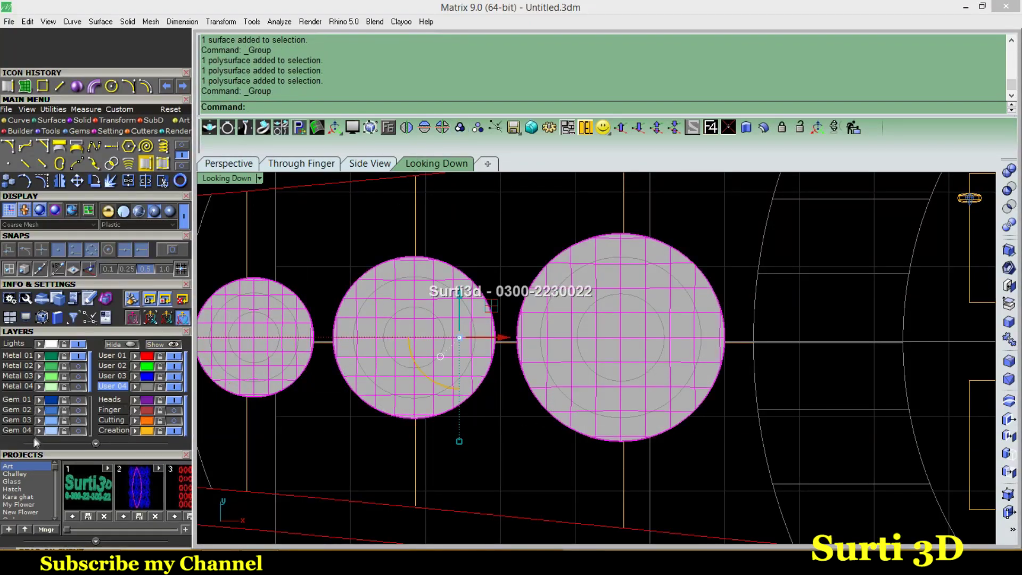
pyautogui.click(78, 399)
pyautogui.scroll(3, 371, 360)
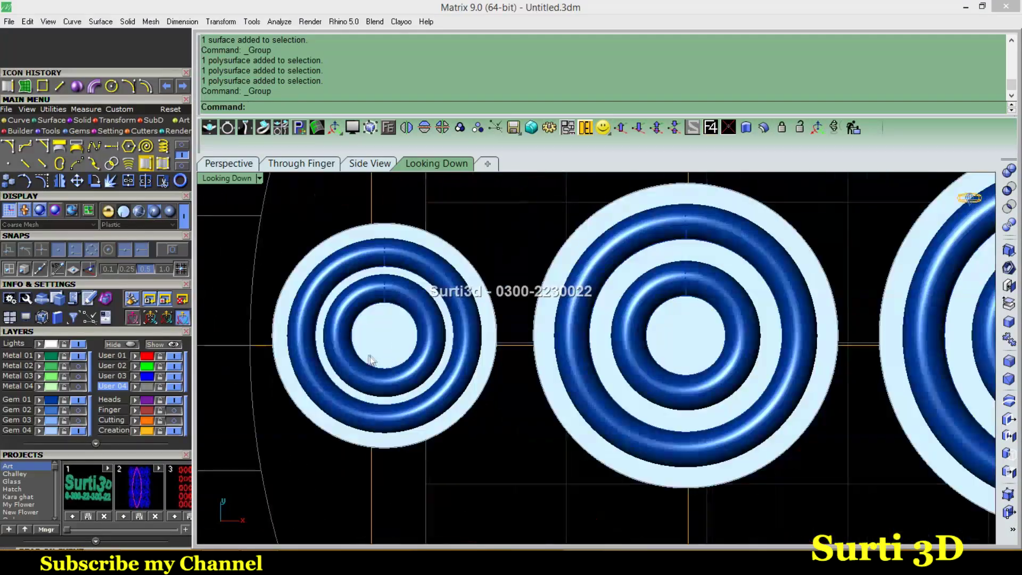
pyautogui.hotkey('ctrl', 'a')
pyautogui.click(459, 129)
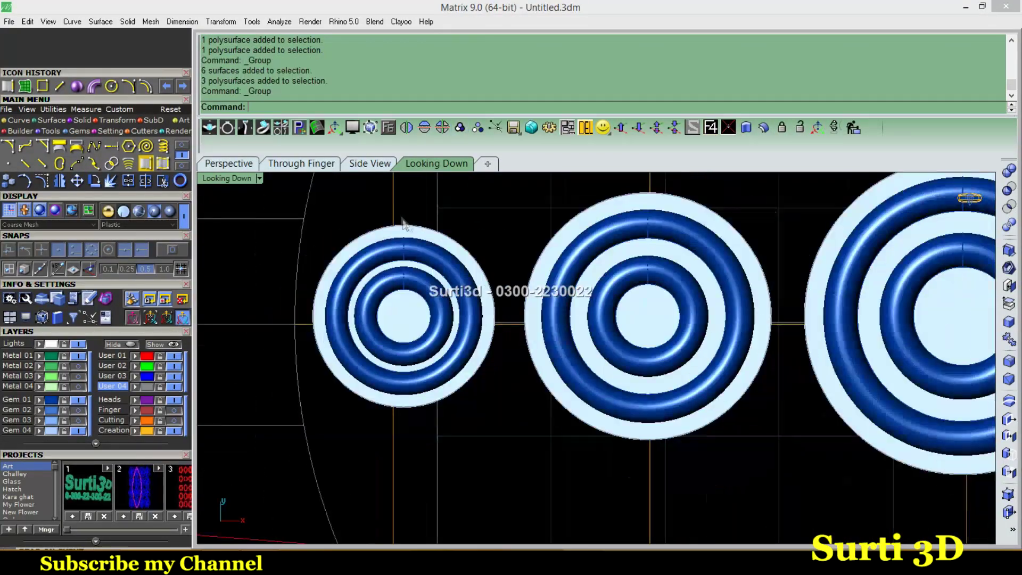
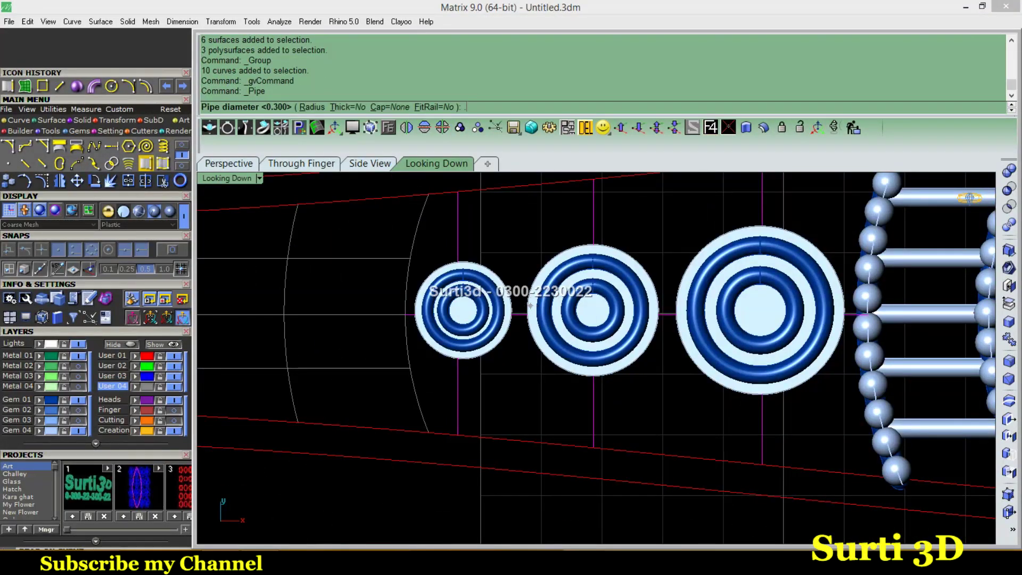
# Redo the connecting pipes at 0.32 diameter with round end caps
pyautogui.write('.32')
pyautogui.press('Return')
pyautogui.hotkey('ctrl', 'z')
pyautogui.press('Return')
pyautogui.click(390, 107)
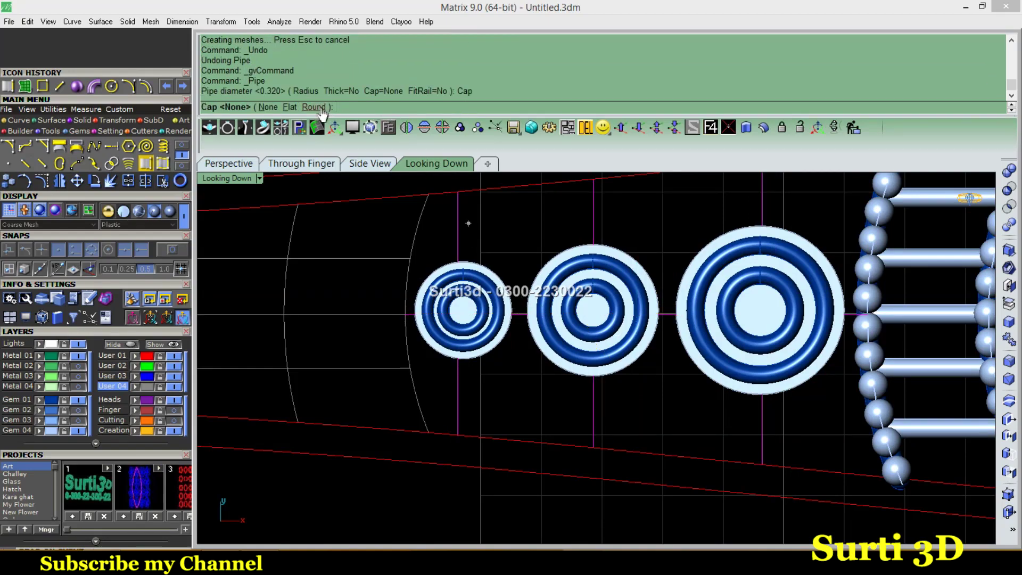
pyautogui.click(313, 107)
pyautogui.press('Return')
# Select the connector pipes around the first and second ring motifs
pyautogui.keyDown('shift'); pyautogui.moveTo(485, 171); pyautogui.dragTo(520, 231, button='right'); pyautogui.keyUp('shift')
pyautogui.click(493, 277)
pyautogui.click(440, 375)
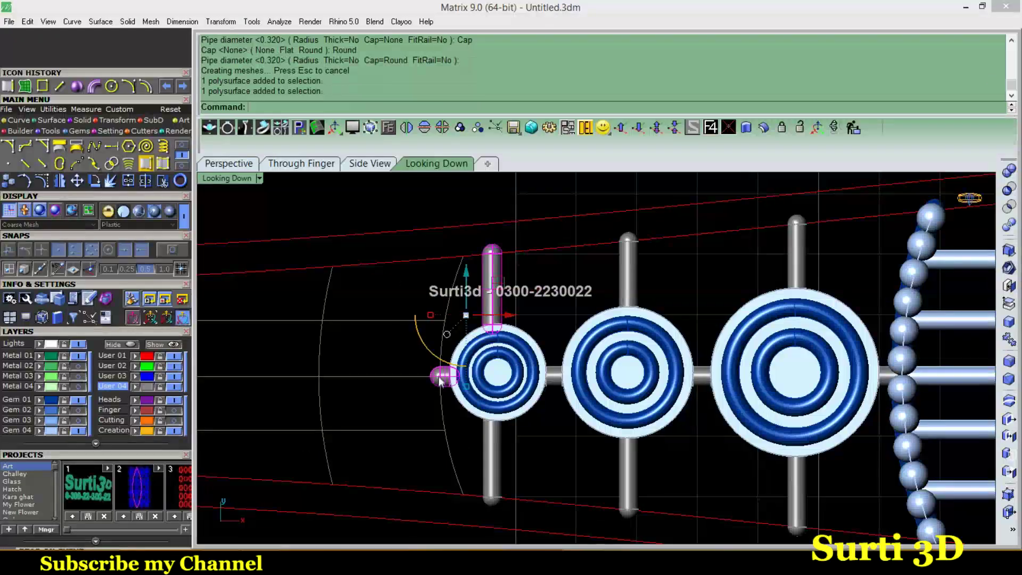
pyautogui.click(554, 375)
pyautogui.click(493, 463)
pyautogui.click(628, 271)
pyautogui.click(629, 477)
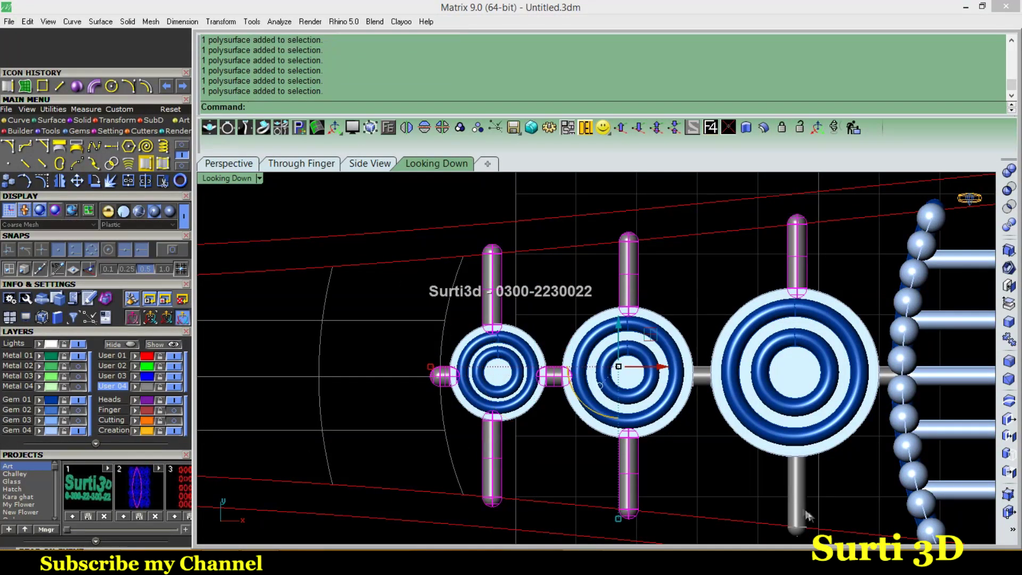
# Add the overlapping ring surfaces to the selection and group everything with Ctrl+G
pyautogui.scroll(3, 700, 379)
pyautogui.scroll(-4, 741, 398)
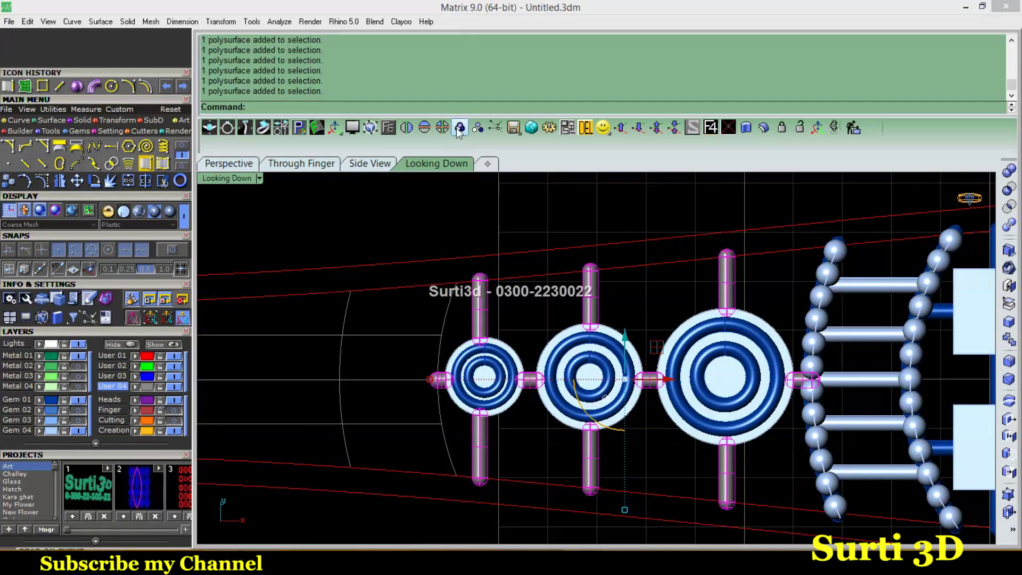
pyautogui.scroll(-4, 527, 287)
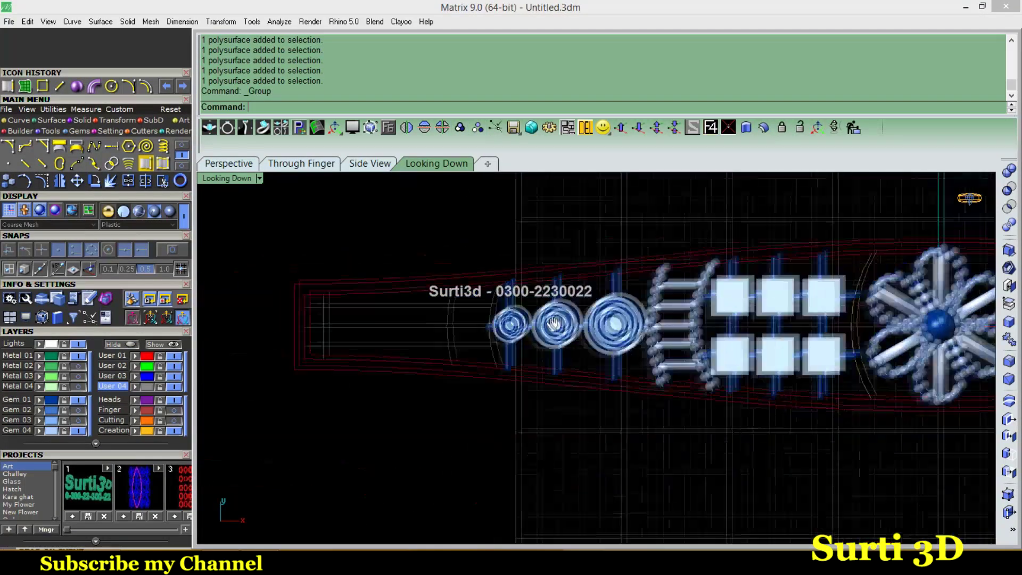
pyautogui.scroll(2, 575, 298)
pyautogui.click(574, 335)
pyautogui.click(625, 367)
pyautogui.scroll(2, 532, 298)
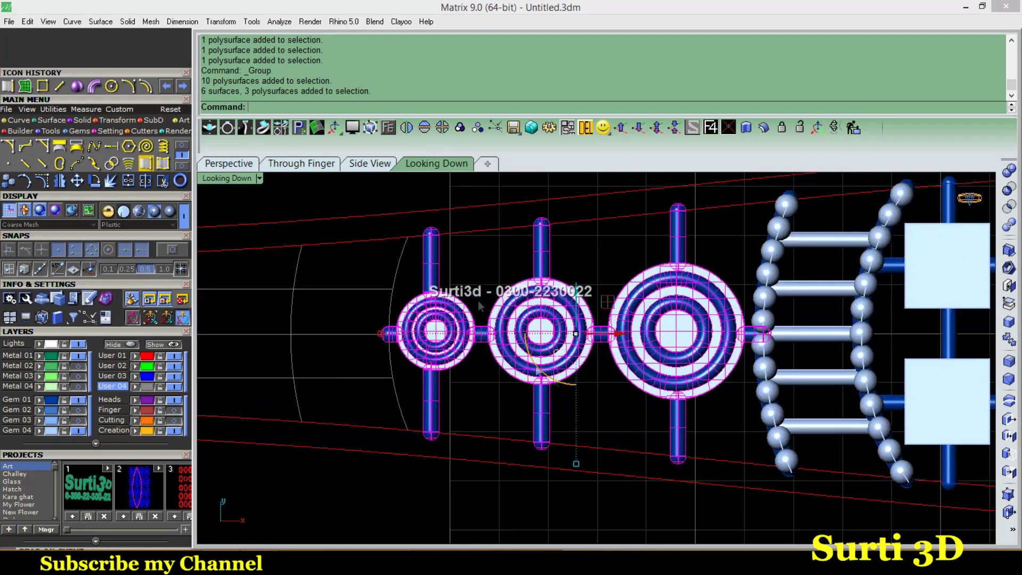
pyautogui.hotkey('ctrl', 'g')
# Select the arc curve beside the flower
pyautogui.scroll(-2, 474, 209)
pyautogui.scroll(-2, 679, 400)
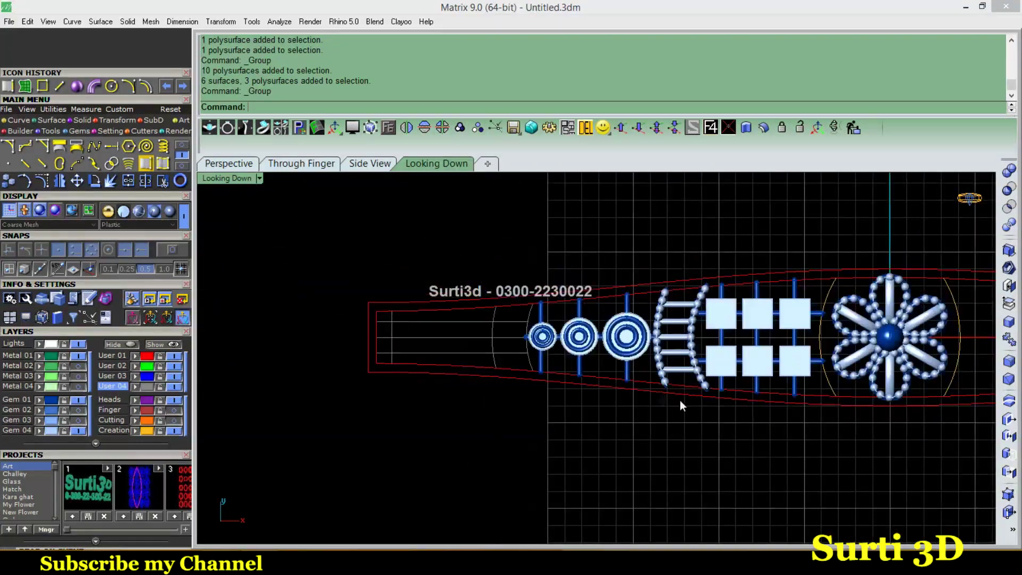
pyautogui.scroll(2, 676, 388)
pyautogui.click(679, 379)
# Create a 0.2-diameter helix around the orange arc beside the flower
pyautogui.click(866, 325)
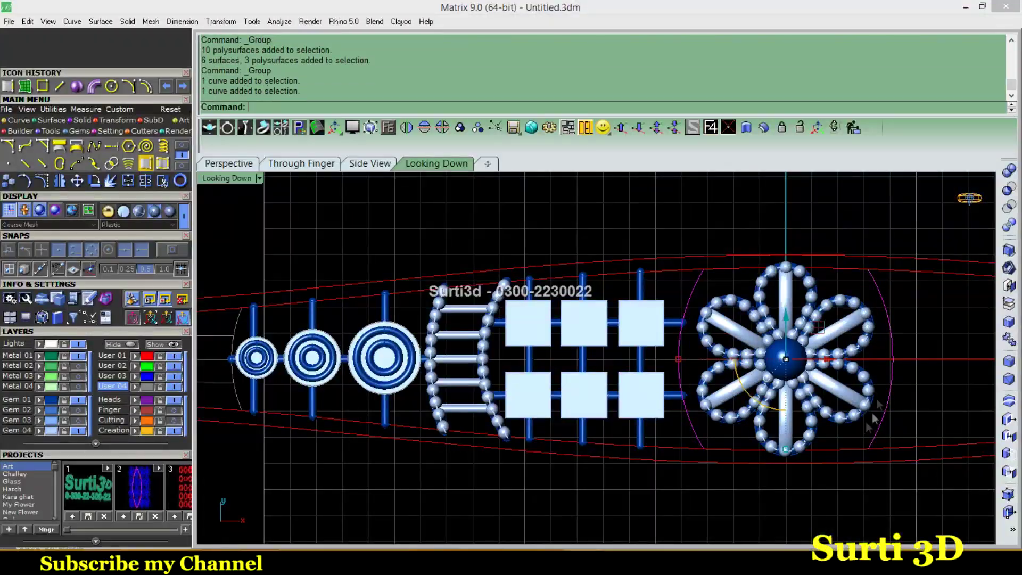
pyautogui.scroll(-2, 772, 320)
pyautogui.scroll(2, 691, 319)
pyautogui.click(654, 298)
pyautogui.click(164, 145)
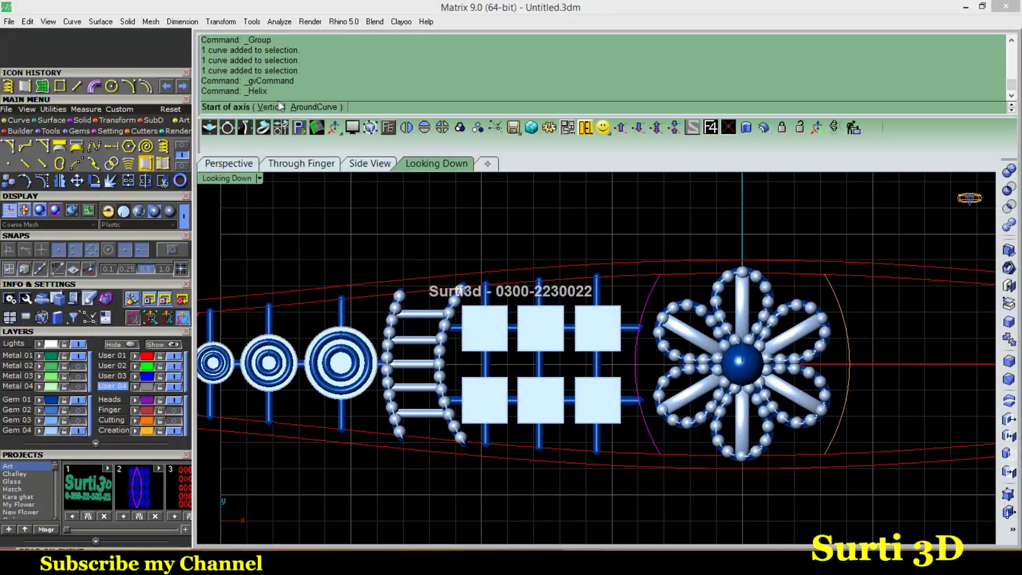
pyautogui.click(642, 322)
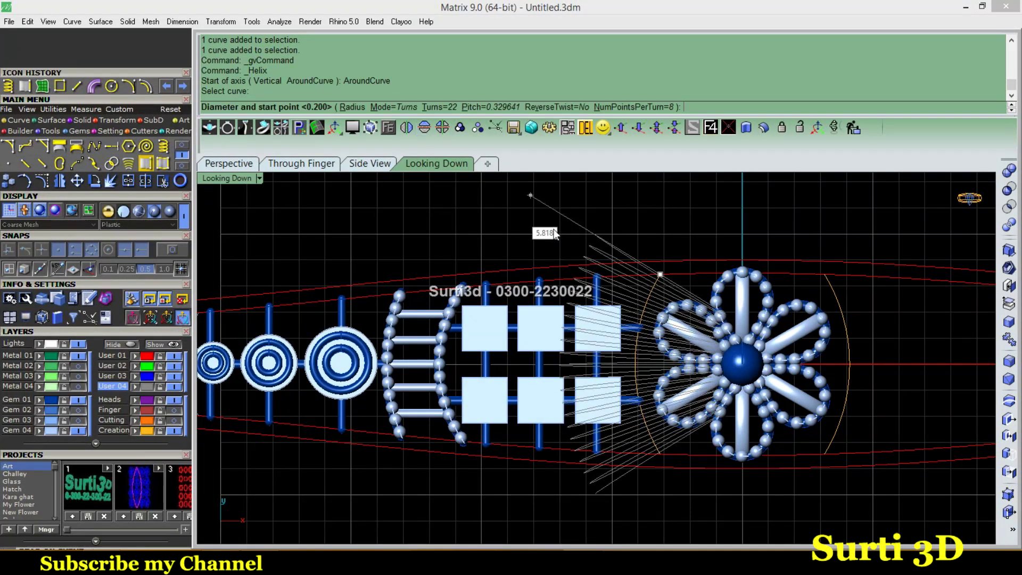
pyautogui.write('.2')
pyautogui.press('Return')
pyautogui.press('Return')
# Pipe the helix at 0.32 to form a twisted rope
pyautogui.scroll(3, 639, 319)
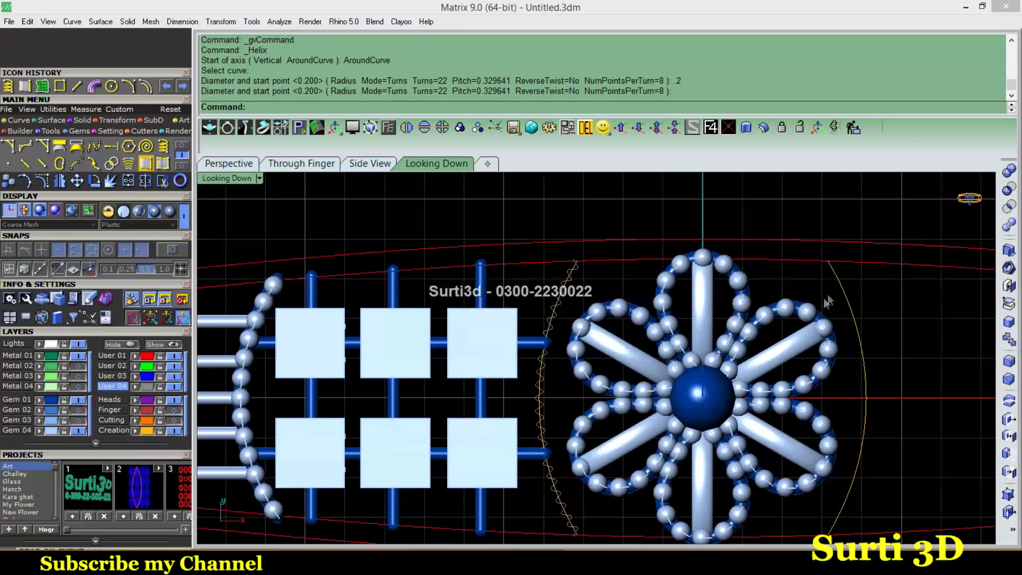
pyautogui.scroll(3, 612, 319)
pyautogui.scroll(3, 607, 330)
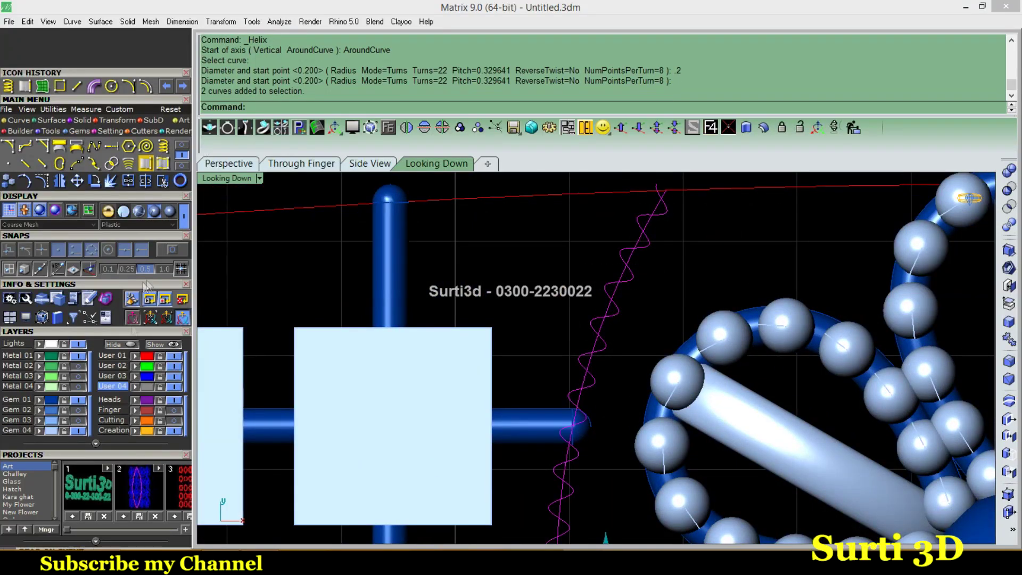
pyautogui.click(26, 164)
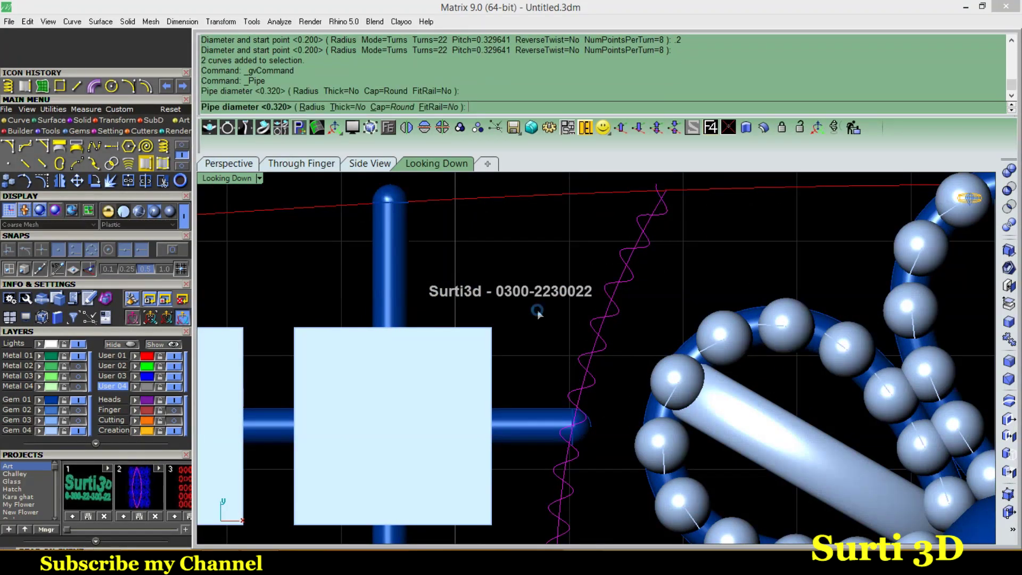
pyautogui.scroll(-2, 546, 296)
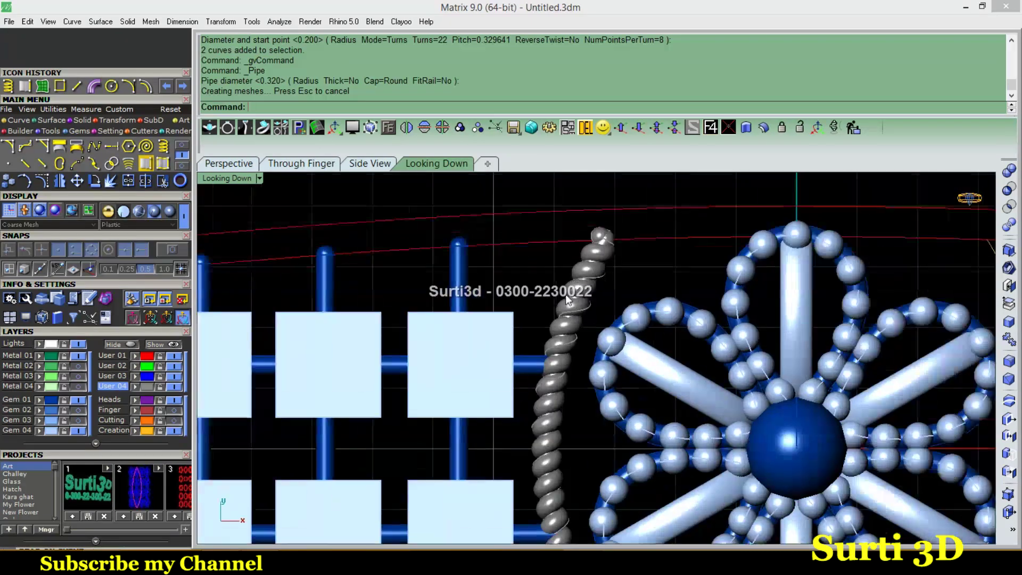
pyautogui.scroll(5, 595, 266)
pyautogui.click(594, 267)
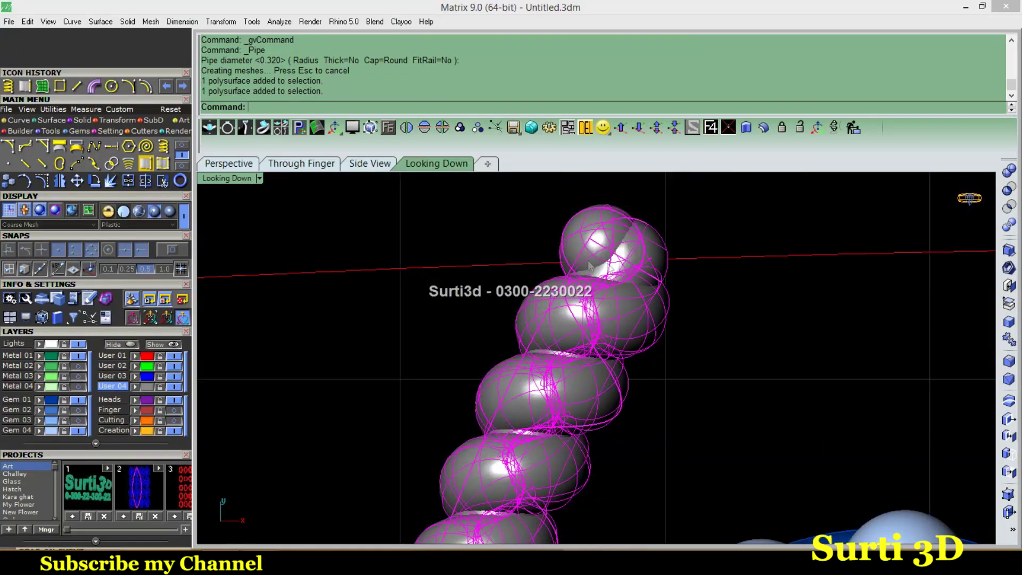
# Group the rope and mirror it across the vertical axis from 0,0 to 0,1
pyautogui.click(460, 127)
pyautogui.scroll(-2, 466, 267)
pyautogui.scroll(-1, 466, 267)
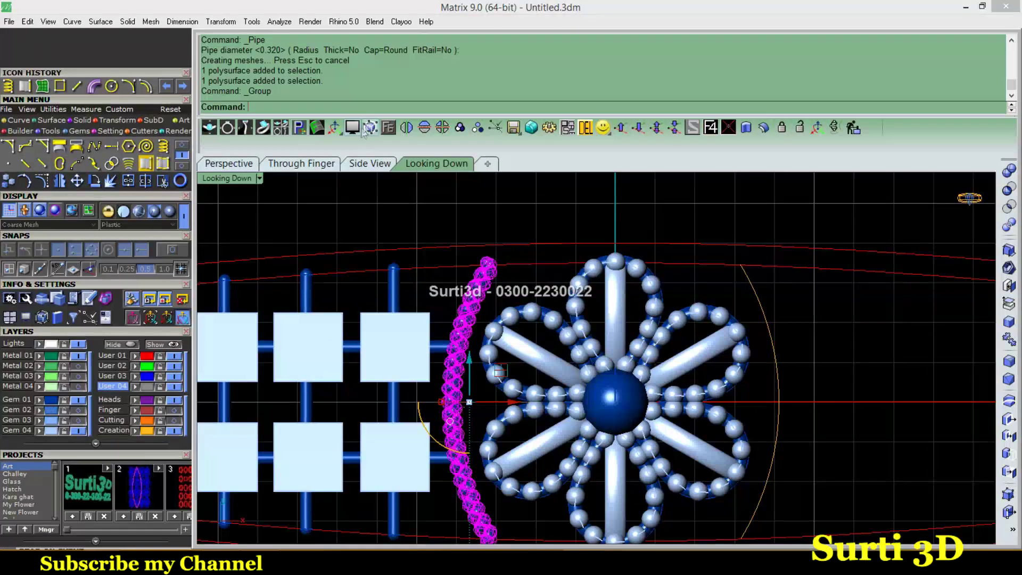
pyautogui.click(406, 127)
pyautogui.write('0,1')
pyautogui.press('Return')
pyautogui.scroll(-2, 446, 228)
pyautogui.moveTo(326, 342); pyautogui.dragTo(663, 337, button='right')
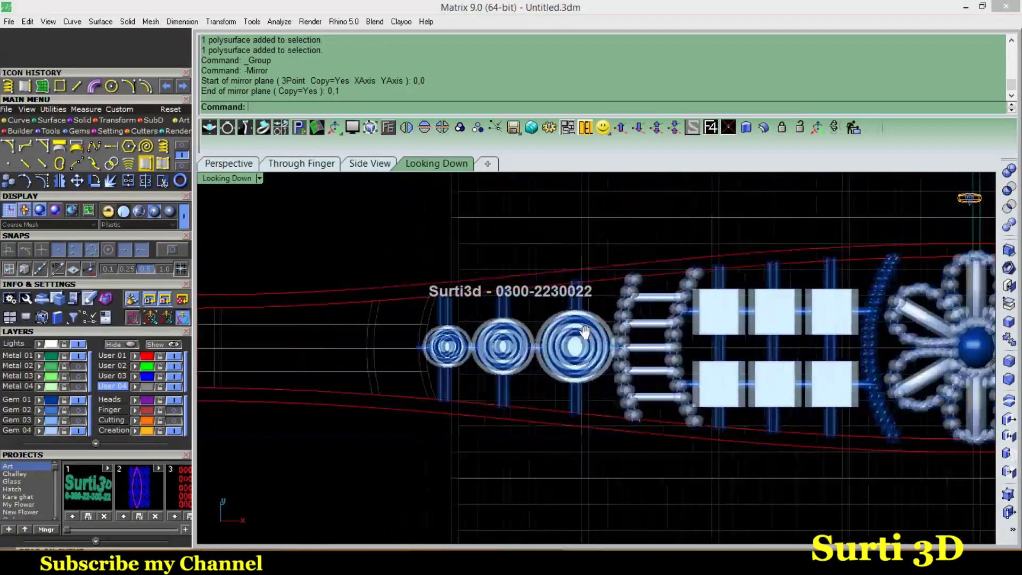
# Window-select the guide curves at the band's narrow end and trim away the excess segments
pyautogui.moveTo(394, 335); pyautogui.dragTo(490, 334, button='right')
pyautogui.scroll(2, 445, 324)
pyautogui.moveTo(417, 338); pyautogui.dragTo(474, 325, button='right')
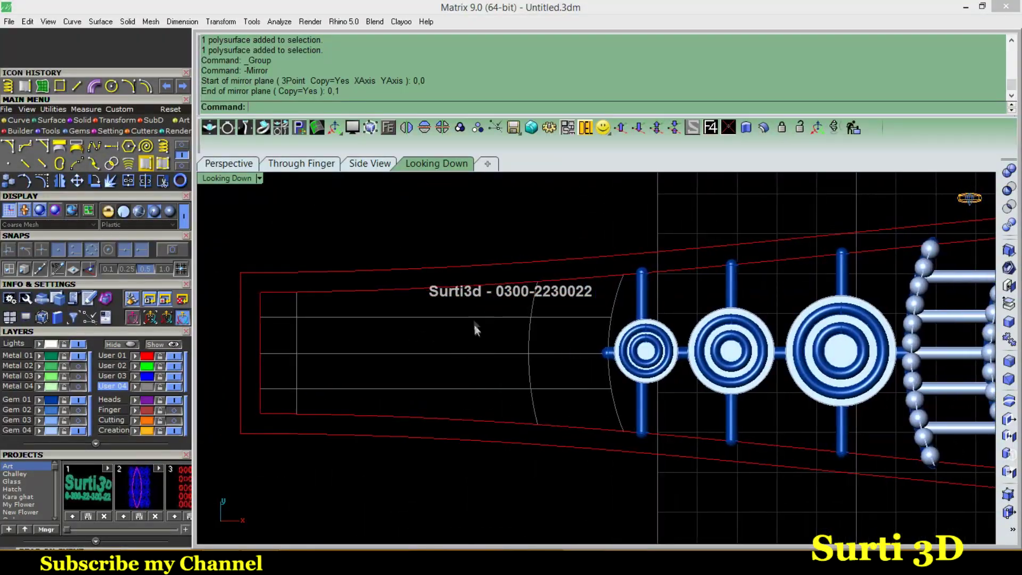
pyautogui.scroll(2, 529, 323)
pyautogui.scroll(-2, 529, 324)
pyautogui.moveTo(528, 323); pyautogui.dragTo(314, 398)
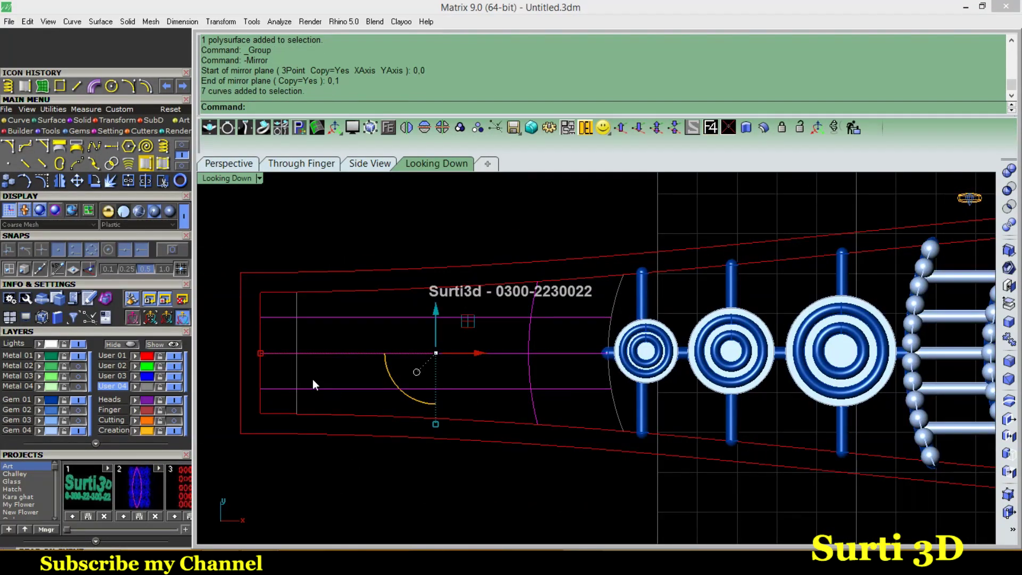
pyautogui.moveTo(314, 305); pyautogui.dragTo(270, 337)
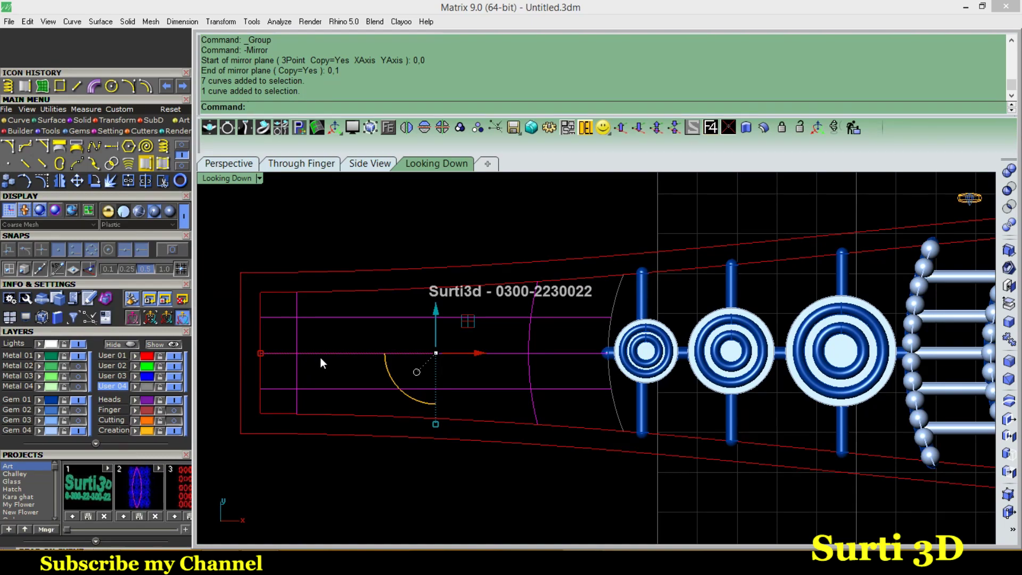
pyautogui.click(163, 181)
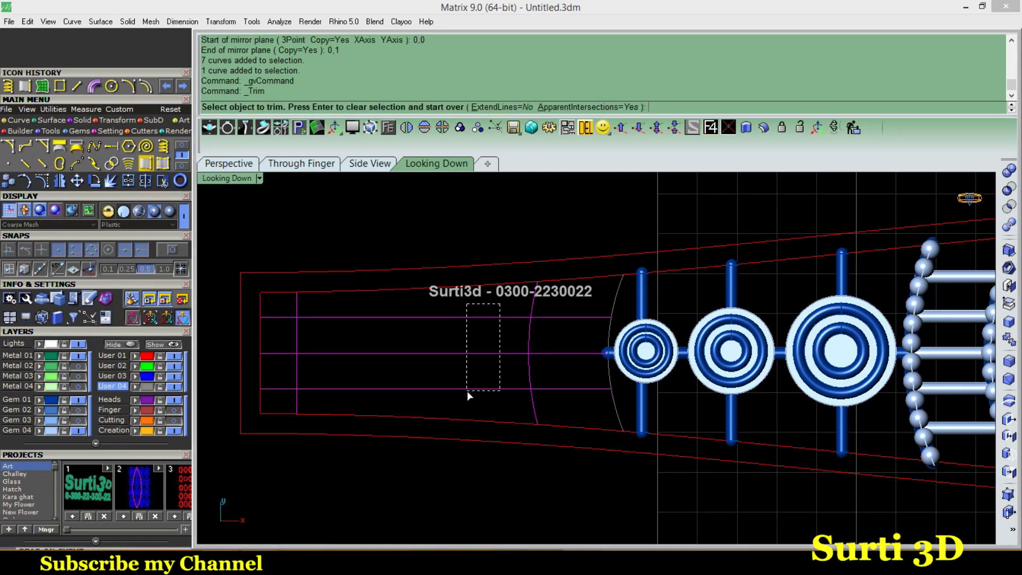
pyautogui.moveTo(467, 391); pyautogui.dragTo(467, 392)
pyautogui.press('Return')
pyautogui.scroll(2, 528, 334)
# Pipe the three horizontal lines at 0.3 and the two curved arcs at 0.35
pyautogui.click(511, 372)
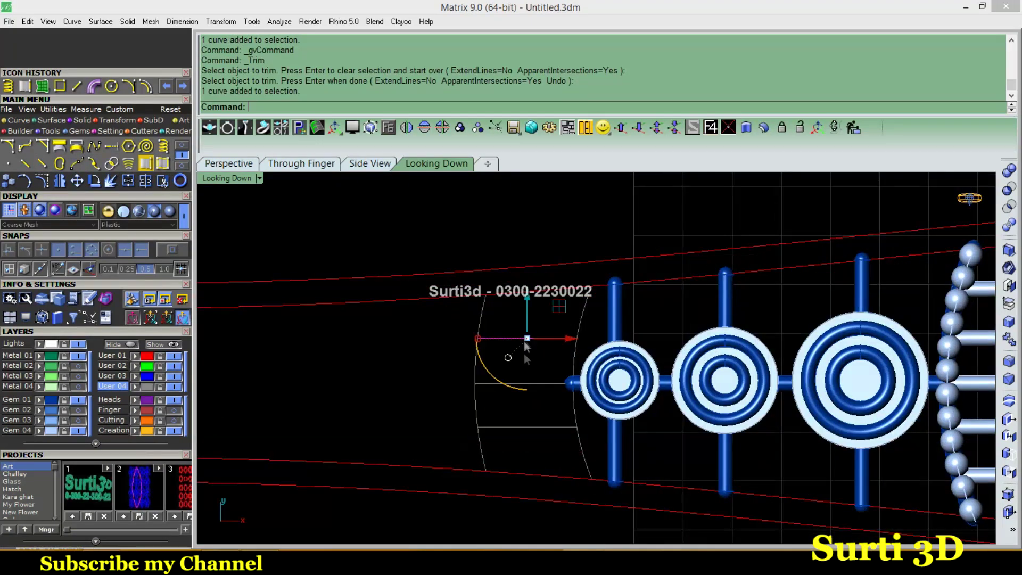
pyautogui.keyDown('shift'); pyautogui.click(536, 383); pyautogui.keyUp('shift')
pyautogui.keyDown('shift'); pyautogui.click(554, 428); pyautogui.keyUp('shift')
pyautogui.click(92, 89)
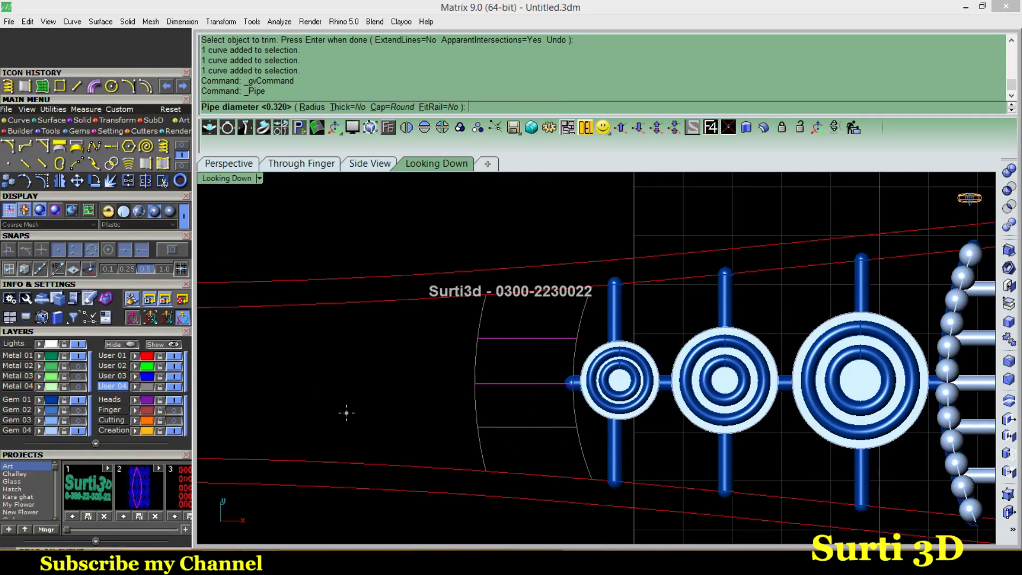
pyautogui.write('.3')
pyautogui.press('Return')
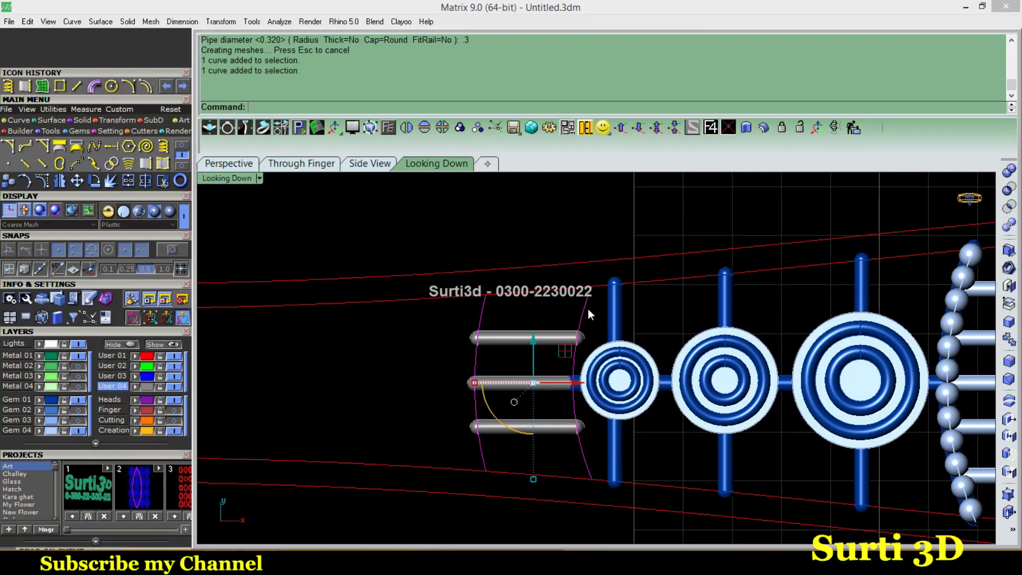
pyautogui.rightClick(587, 308)
pyautogui.press('Return')
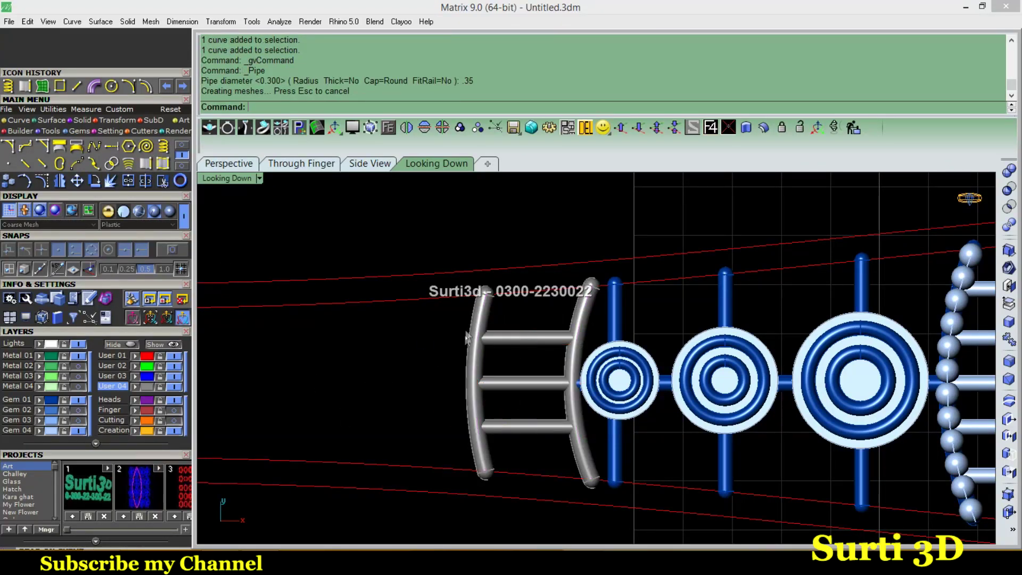
# Select the left rail and two crossbars and start Bead on Surface
pyautogui.click(467, 339)
pyautogui.keyDown('shift'); pyautogui.click(525, 338); pyautogui.keyUp('shift')
pyautogui.keyDown('shift'); pyautogui.click(510, 382); pyautogui.keyUp('shift')
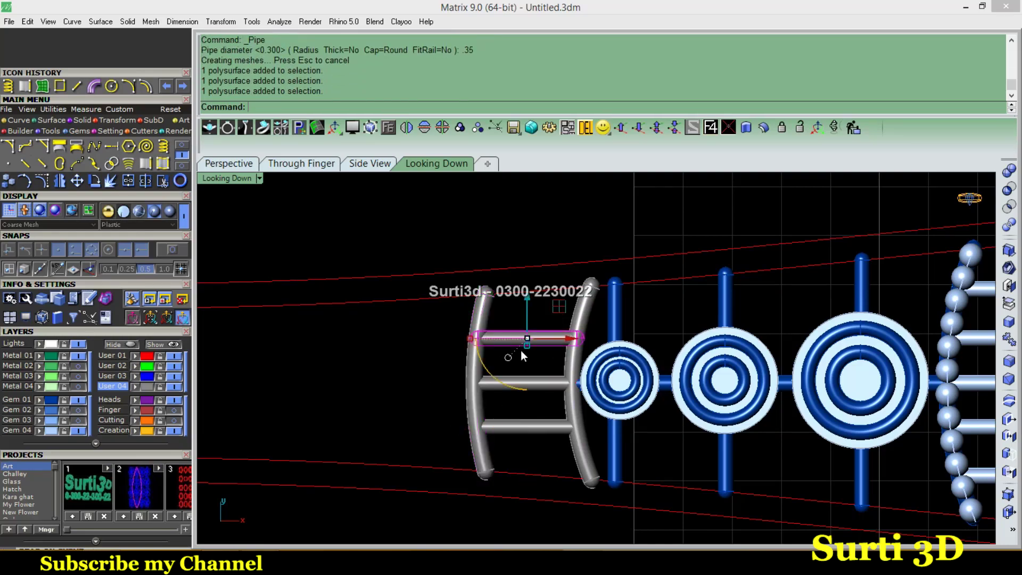
pyautogui.click(388, 128)
pyautogui.click(421, 212)
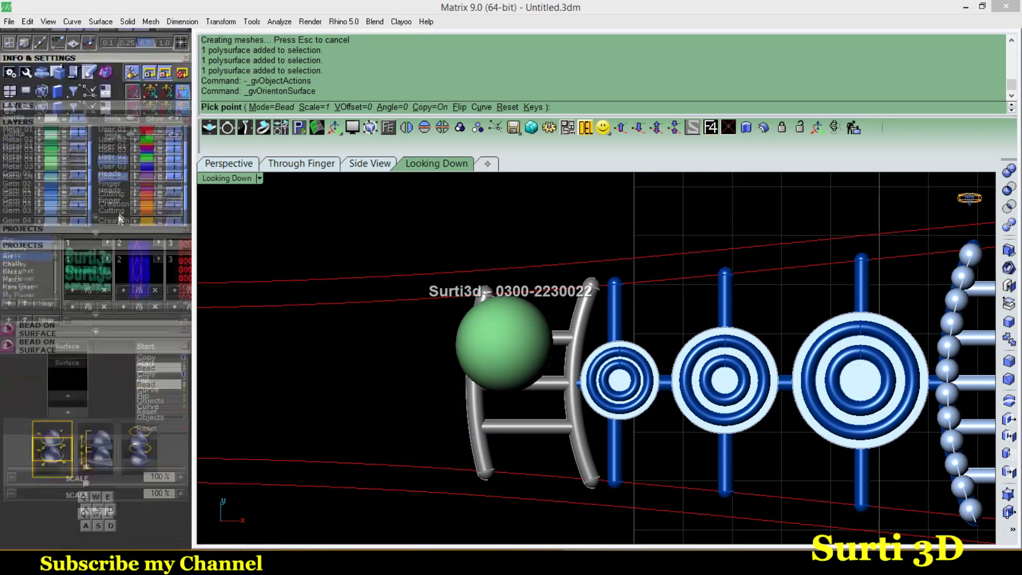
# Shrink the bead to 30% and place three beads along the top rung
pyautogui.scroll(2, 508, 332)
pyautogui.scroll(2, 508, 332)
pyautogui.press('s')
pyautogui.press('s')
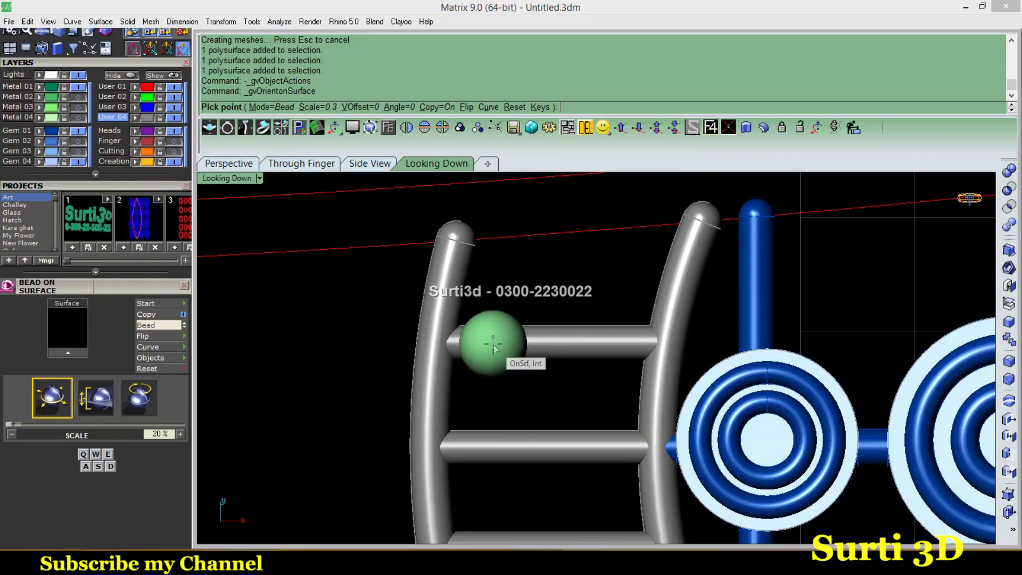
pyautogui.press('s')
pyautogui.press('s')
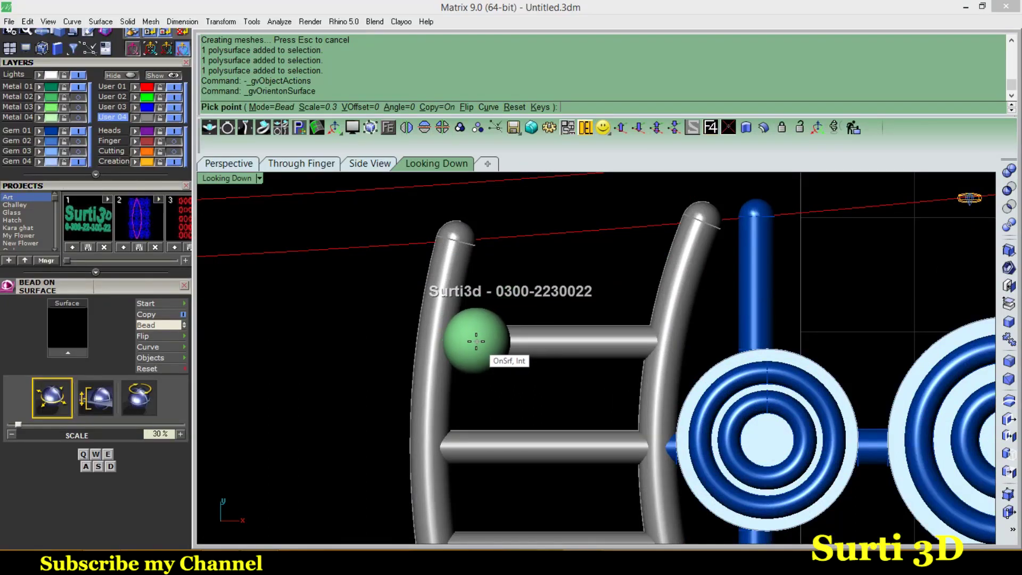
pyautogui.click(475, 339)
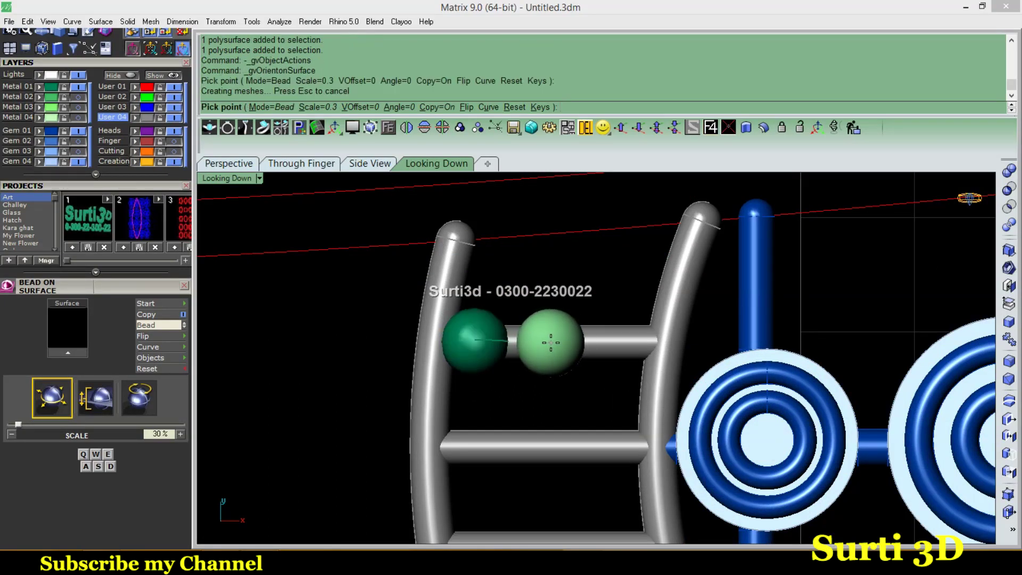
pyautogui.click(550, 342)
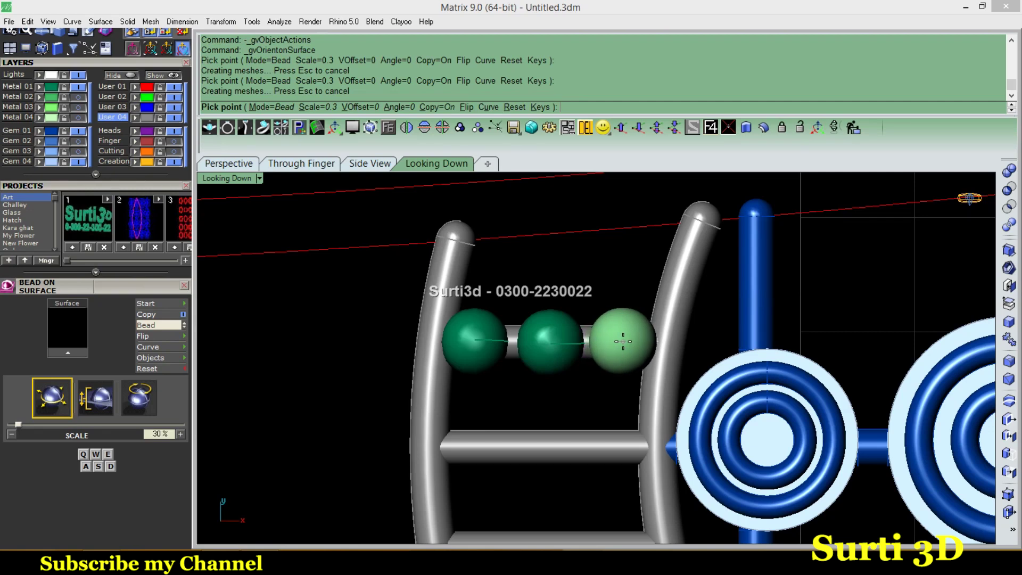
pyautogui.click(622, 341)
pyautogui.scroll(-2, 622, 341)
pyautogui.press('Return')
pyautogui.scroll(3, 558, 323)
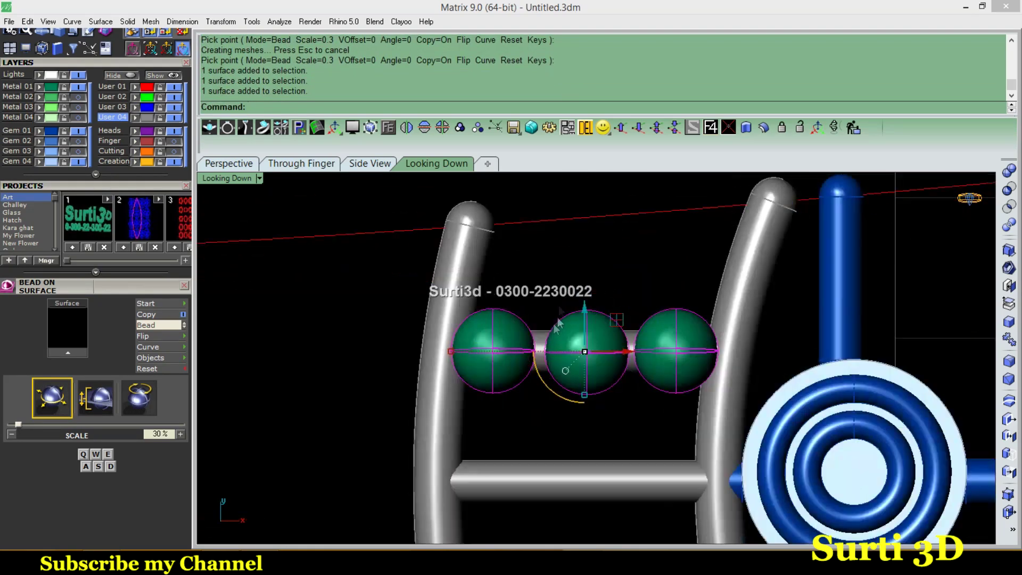
pyautogui.moveTo(557, 322); pyautogui.dragTo(555, 323)
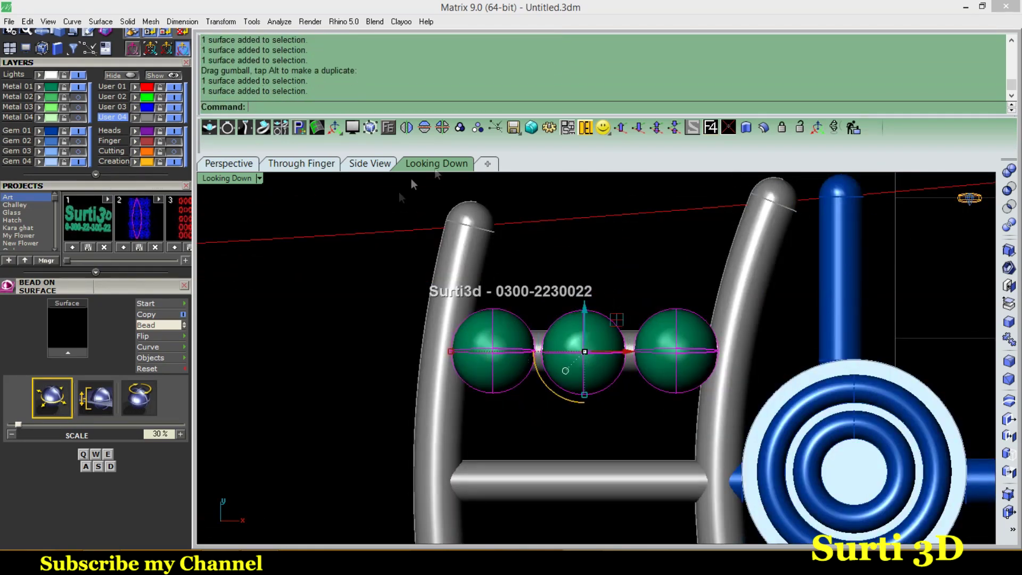
# Mirror the bead row onto the bottom rung and place three beads on the middle bar
pyautogui.click(425, 127)
pyautogui.scroll(2, 517, 345)
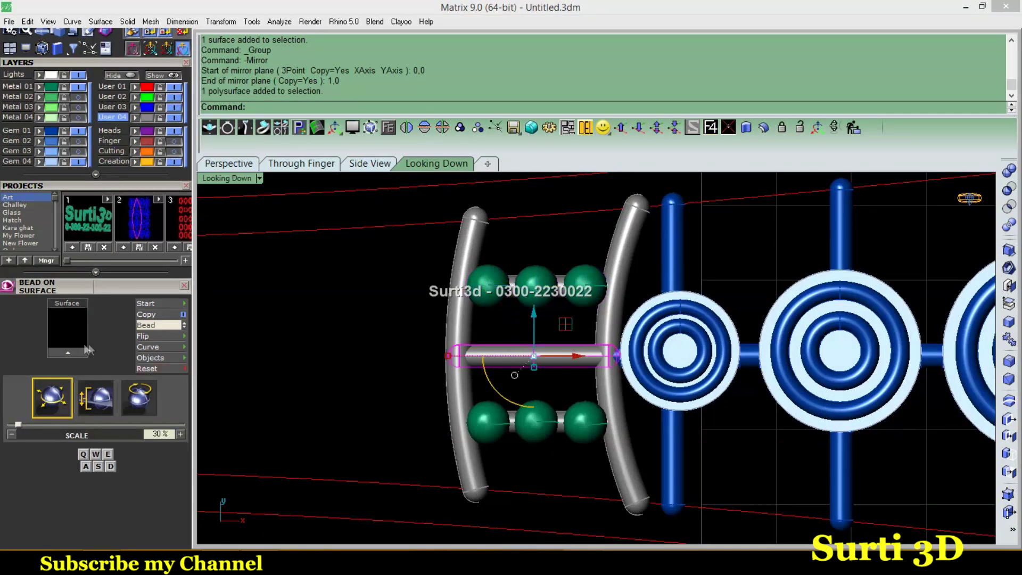
pyautogui.scroll(3, 443, 325)
pyautogui.click(509, 366)
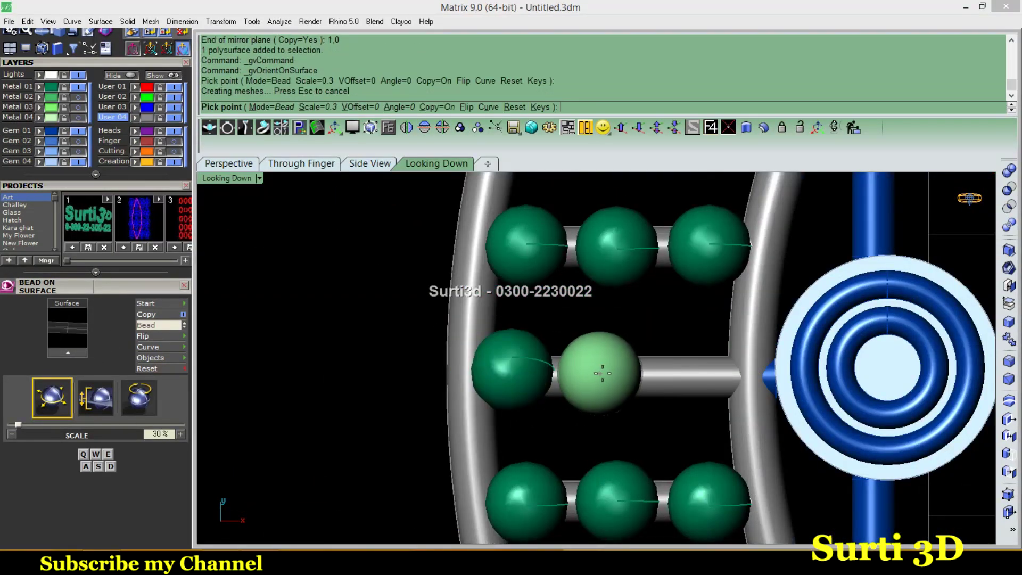
pyautogui.click(610, 370)
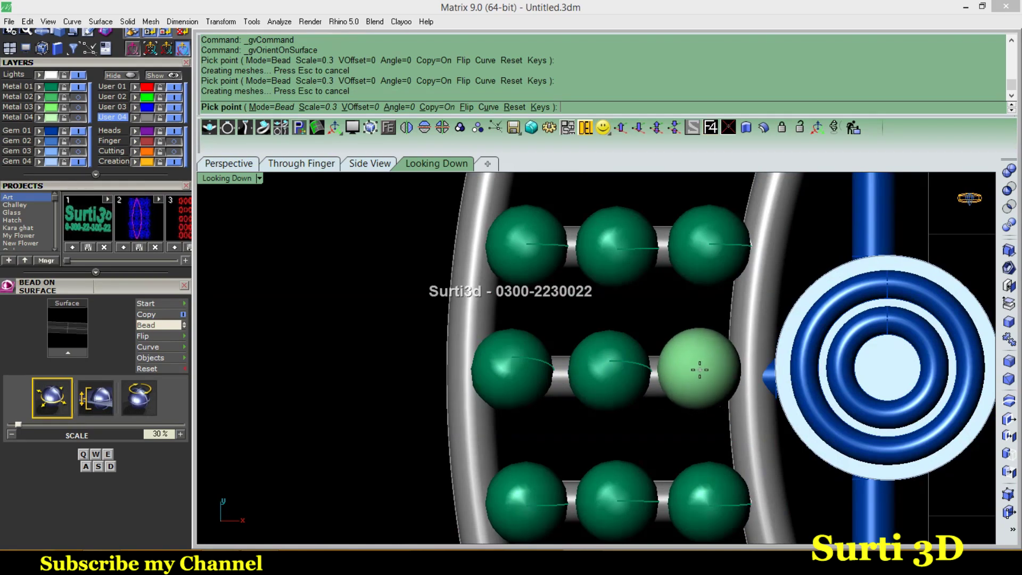
pyautogui.click(701, 370)
pyautogui.scroll(-2, 701, 370)
# Group the bead rows, move them to layer Gem 01, and hide that layer
pyautogui.click(660, 371)
pyautogui.keyDown('shift'); pyautogui.click(617, 371); pyautogui.keyUp('shift')
pyautogui.keyDown('shift'); pyautogui.click(700, 371); pyautogui.keyUp('shift')
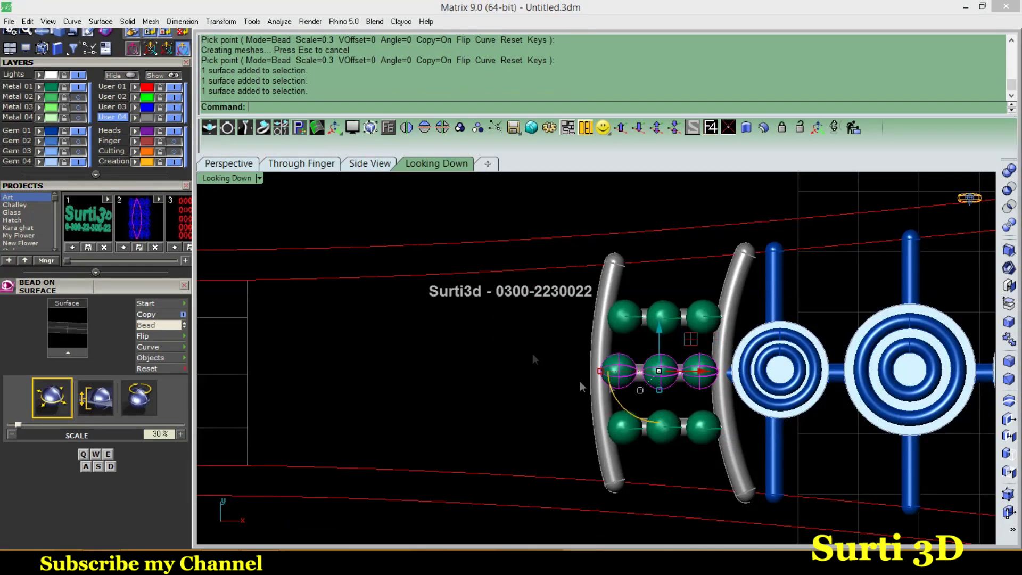
pyautogui.hotkey('ctrl', 'g')
pyautogui.keyDown('shift'); pyautogui.click(662, 316); pyautogui.keyUp('shift')
pyautogui.keyDown('shift'); pyautogui.click(664, 423); pyautogui.keyUp('shift')
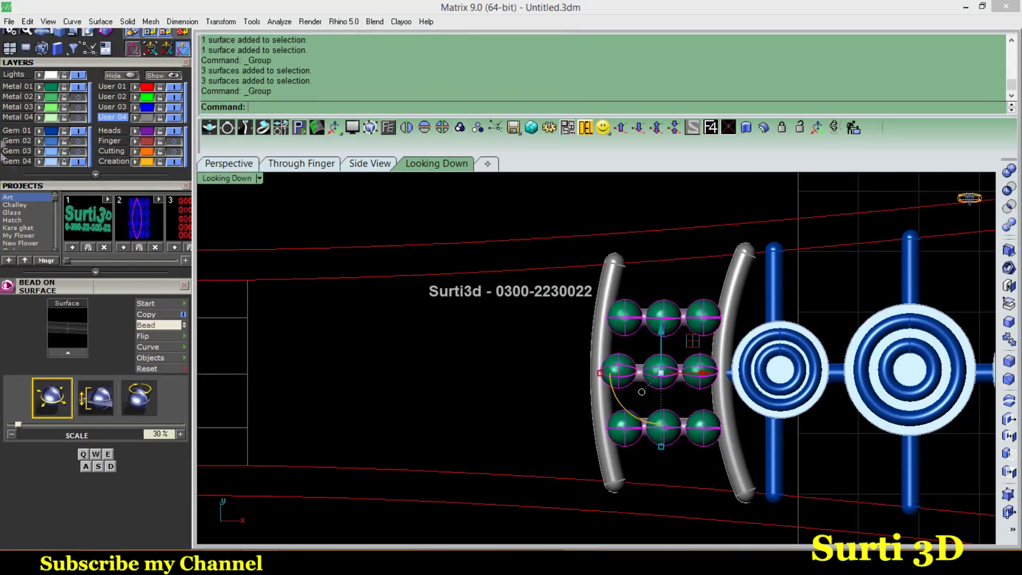
pyautogui.click(34, 131)
pyautogui.click(80, 132)
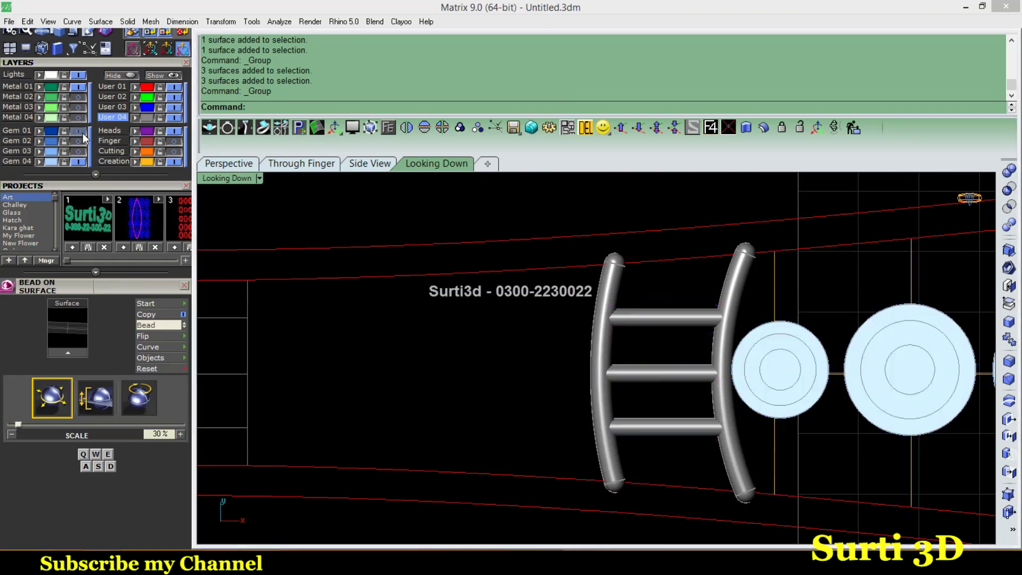
# Group the rails and rungs, then show Gem 01 again and select the beads
pyautogui.click(601, 372)
pyautogui.keyDown('shift'); pyautogui.click(665, 317); pyautogui.keyUp('shift')
pyautogui.keyDown('shift'); pyautogui.click(730, 394); pyautogui.keyUp('shift')
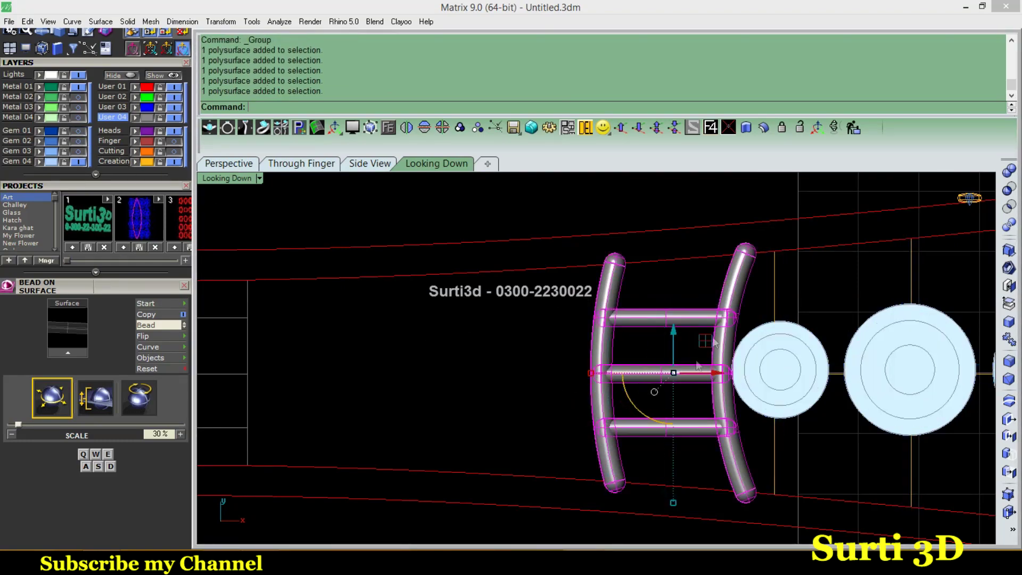
pyautogui.click(443, 127)
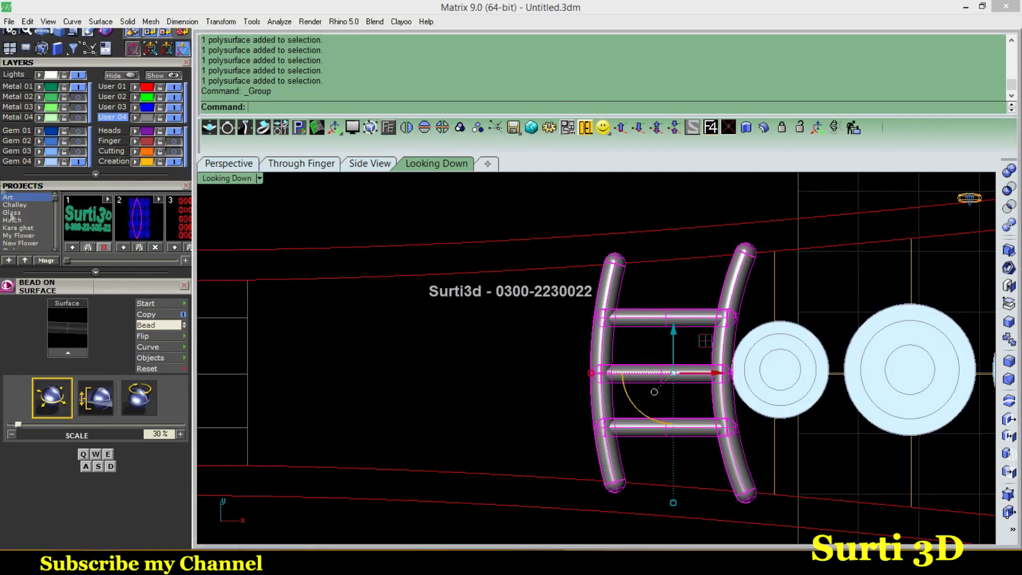
pyautogui.click(43, 131)
pyautogui.click(669, 318)
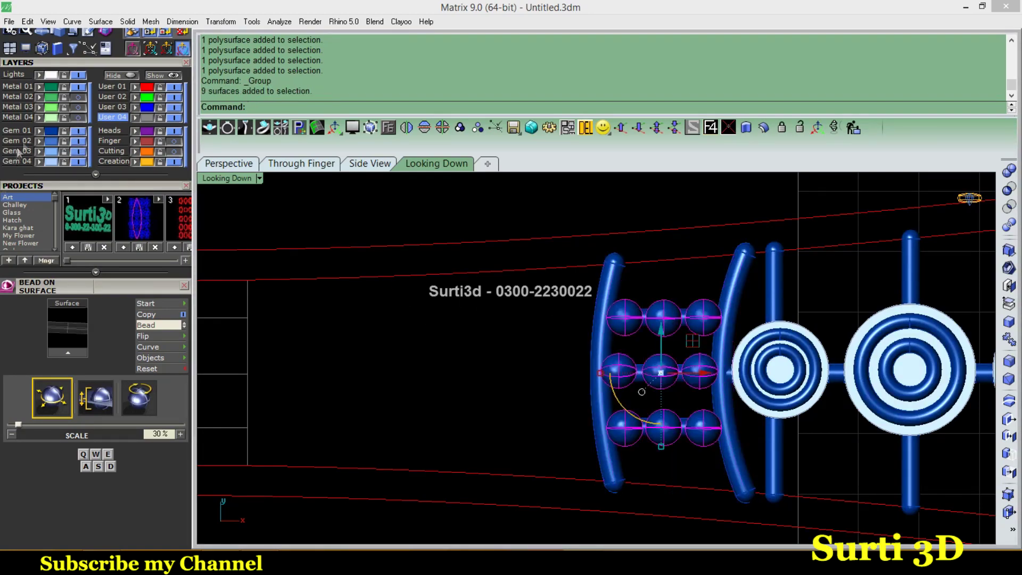
# Pan and zoom to bring the band's empty left end into view
pyautogui.scroll(-3, 420, 394)
pyautogui.scroll(2, 500, 382)
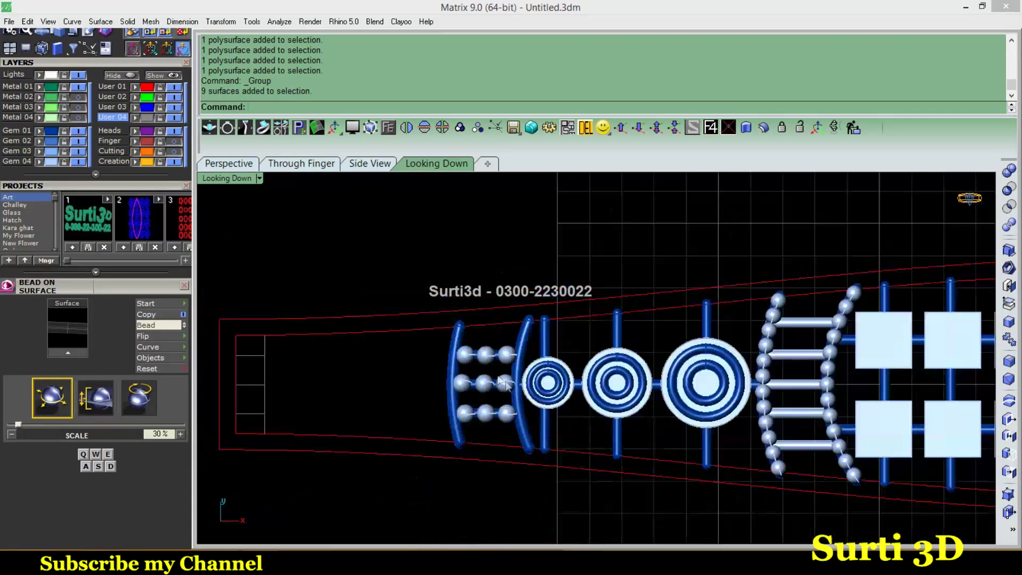
pyautogui.scroll(2, 525, 335)
pyautogui.scroll(-2, 525, 338)
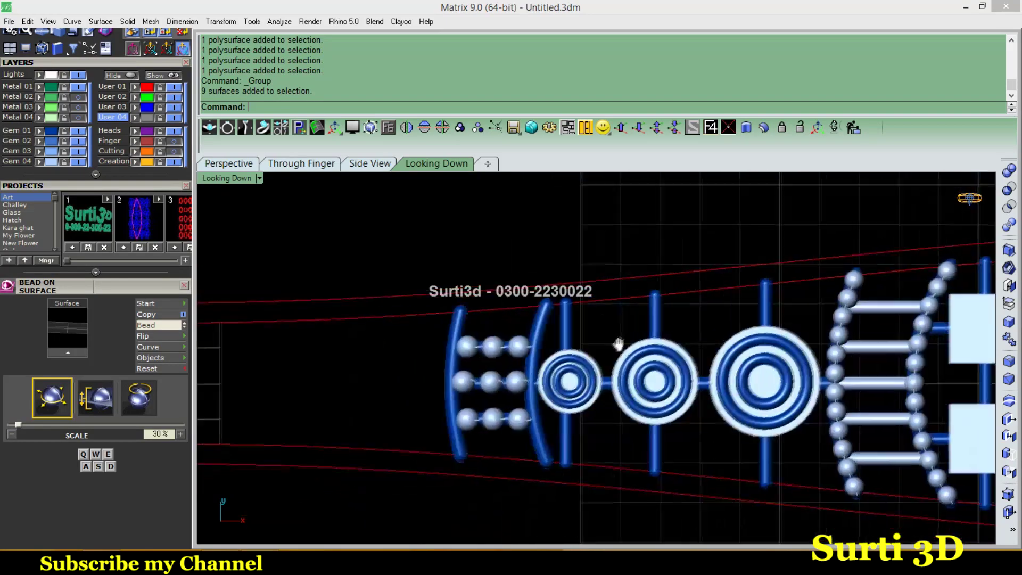
pyautogui.moveTo(525, 338); pyautogui.dragTo(480, 373, button='right')
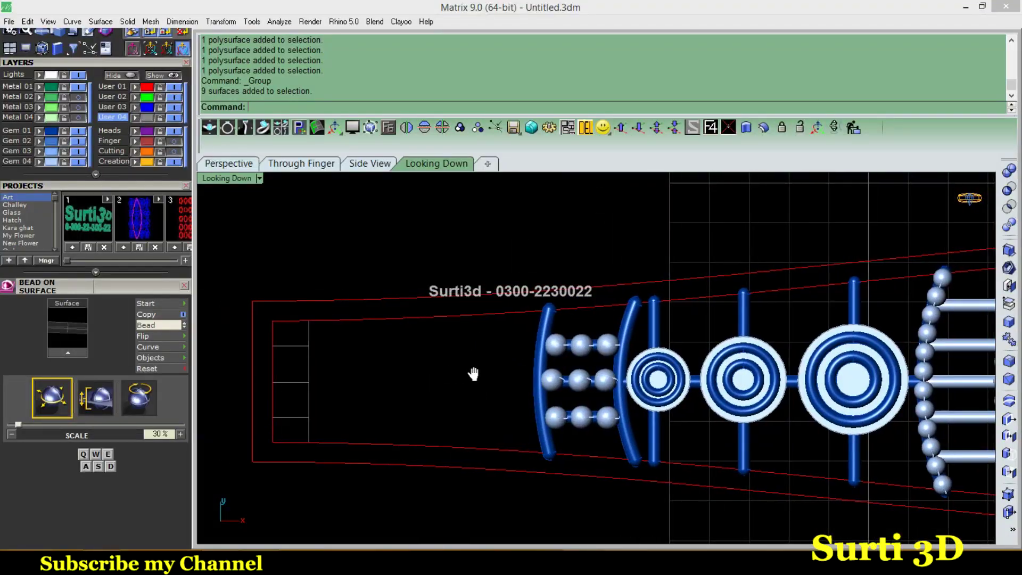
pyautogui.scroll(-3, 457, 393)
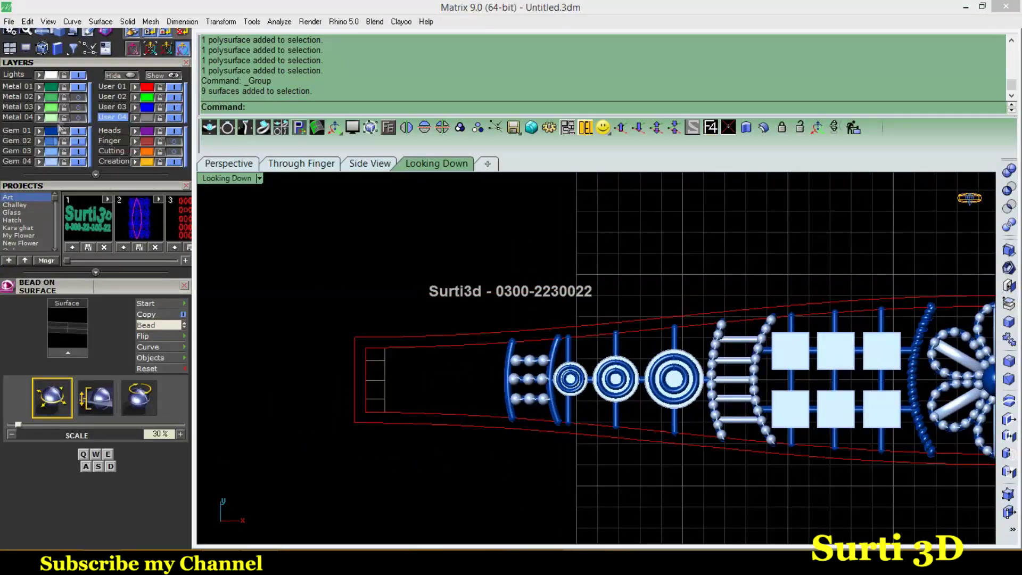
pyautogui.scroll(3, 494, 396)
# Split the band's inner outline curve at the chosen corner points
pyautogui.click(463, 295)
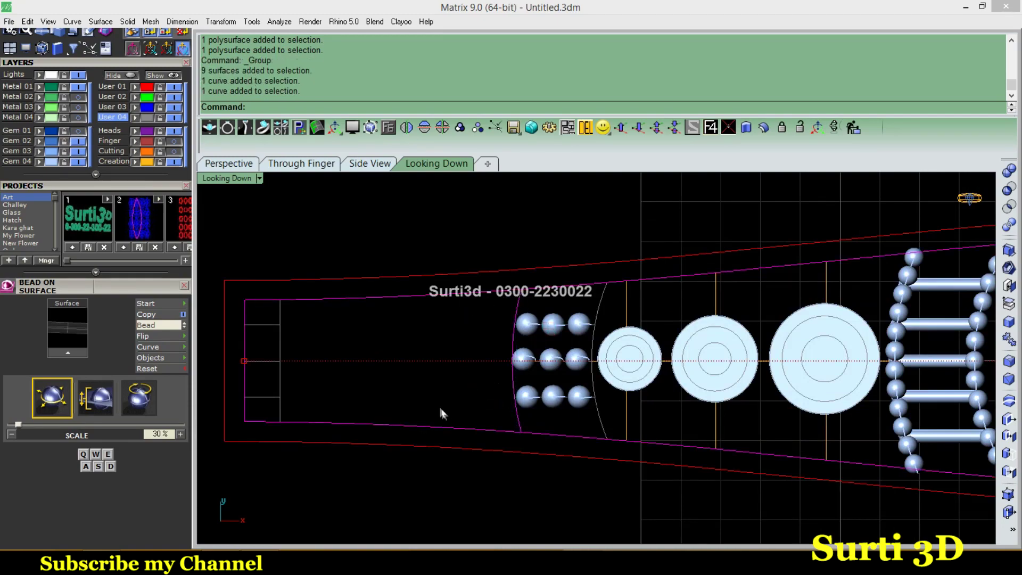
pyautogui.click(279, 315)
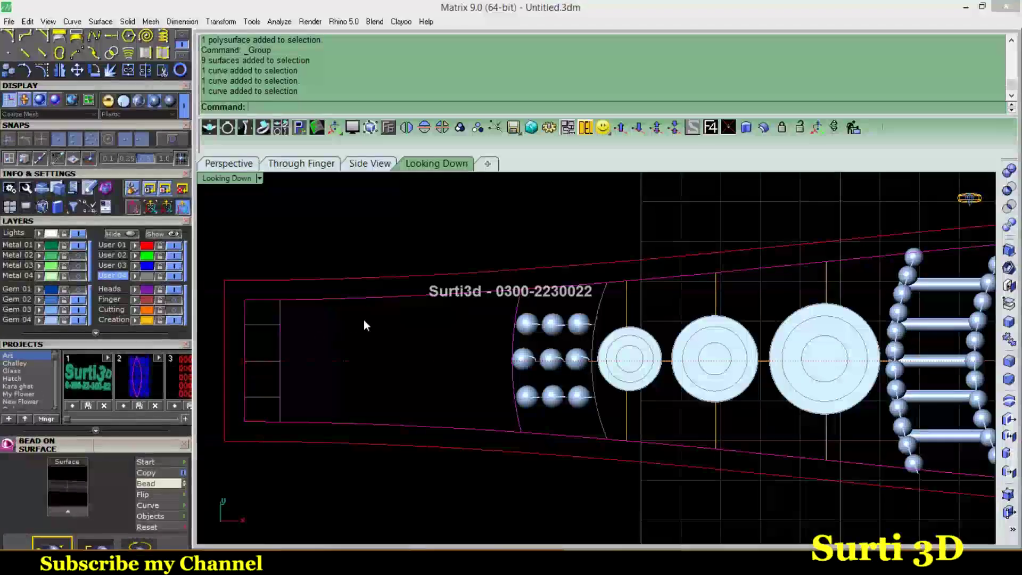
pyautogui.click(316, 127)
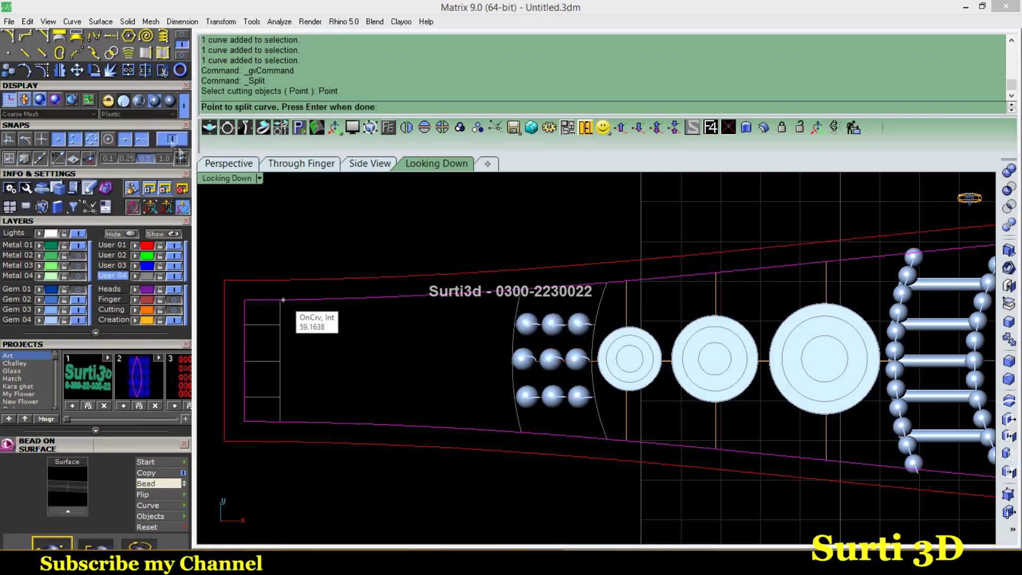
pyautogui.click(524, 283)
pyautogui.click(279, 301)
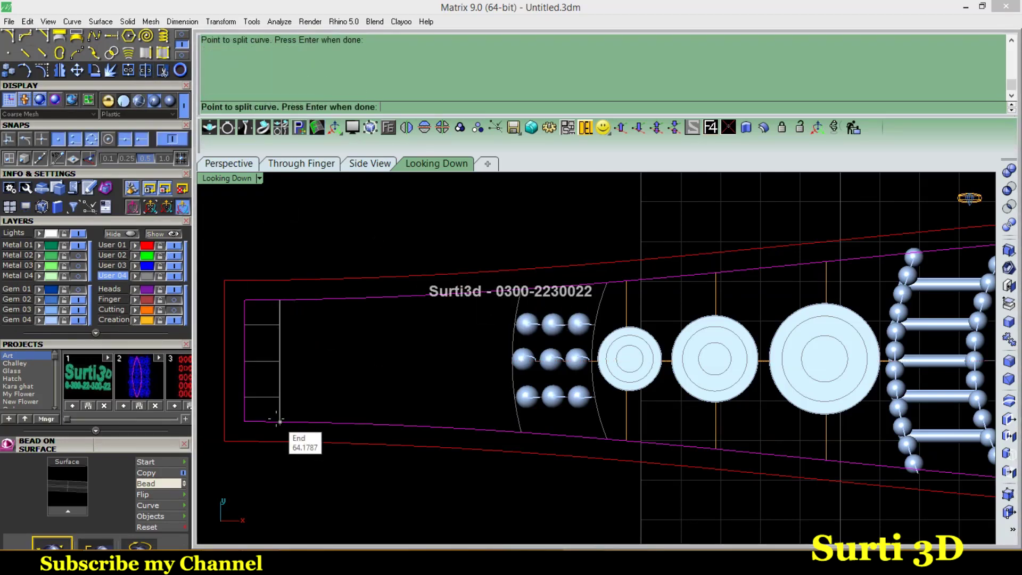
pyautogui.click(521, 432)
pyautogui.press('Return')
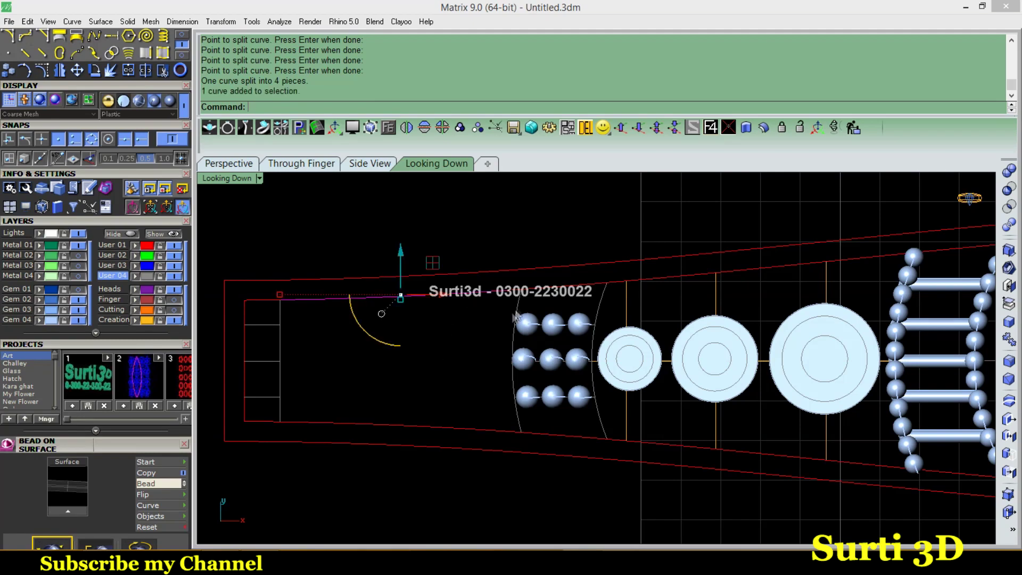
# Select the right arc, bottom edge and left edge of the split outline
pyautogui.keyDown('shift'); pyautogui.click(516, 318); pyautogui.keyUp('shift')
pyautogui.keyDown('shift'); pyautogui.click(434, 421); pyautogui.keyUp('shift')
pyautogui.keyDown('shift'); pyautogui.click(282, 339); pyautogui.keyUp('shift')
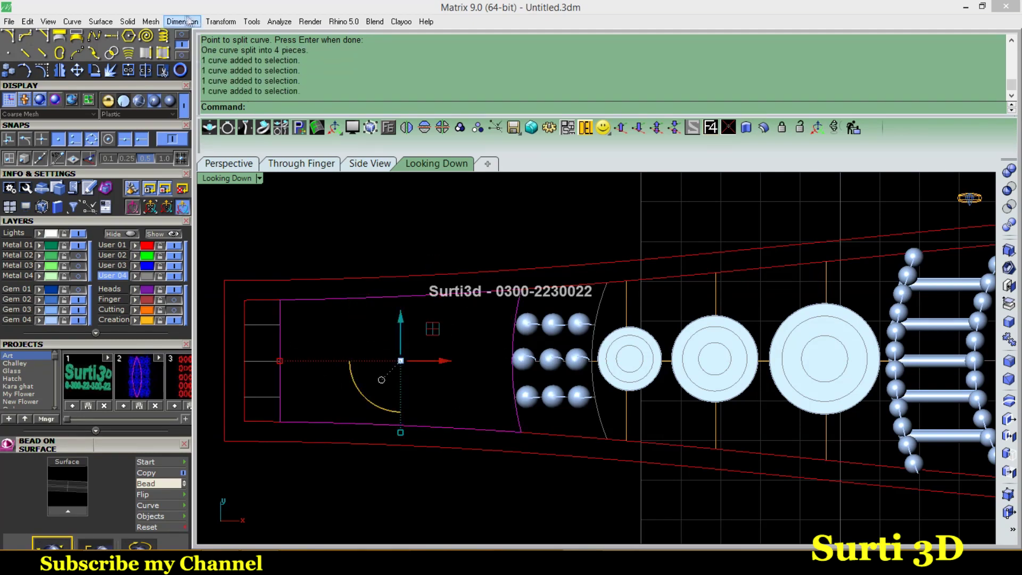
pyautogui.click(150, 21)
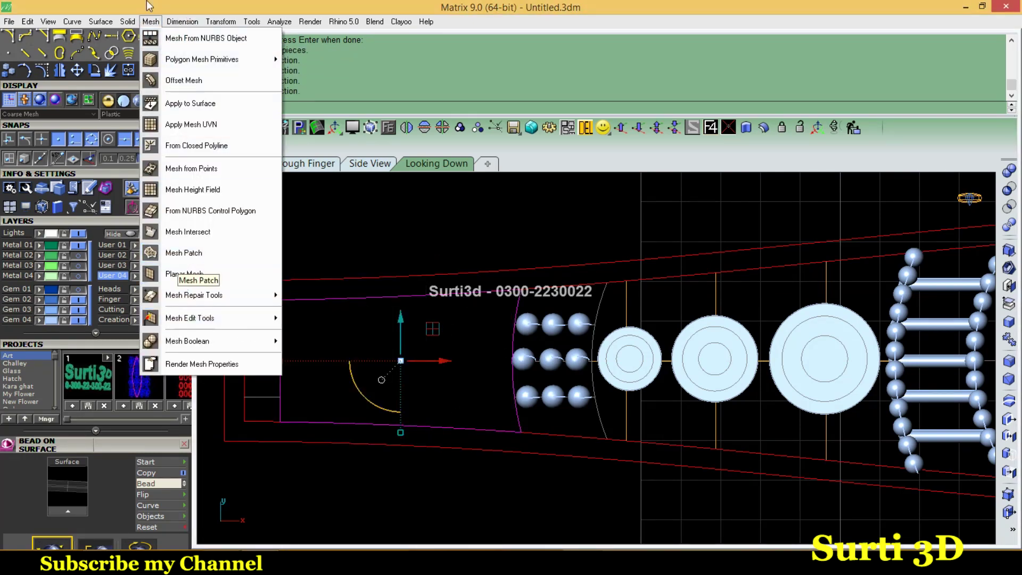
# Fill the outlined area with a Grid60 triangle hatch at scale 4
pyautogui.click(192, 296)
pyautogui.scroll(-3, 984, 224)
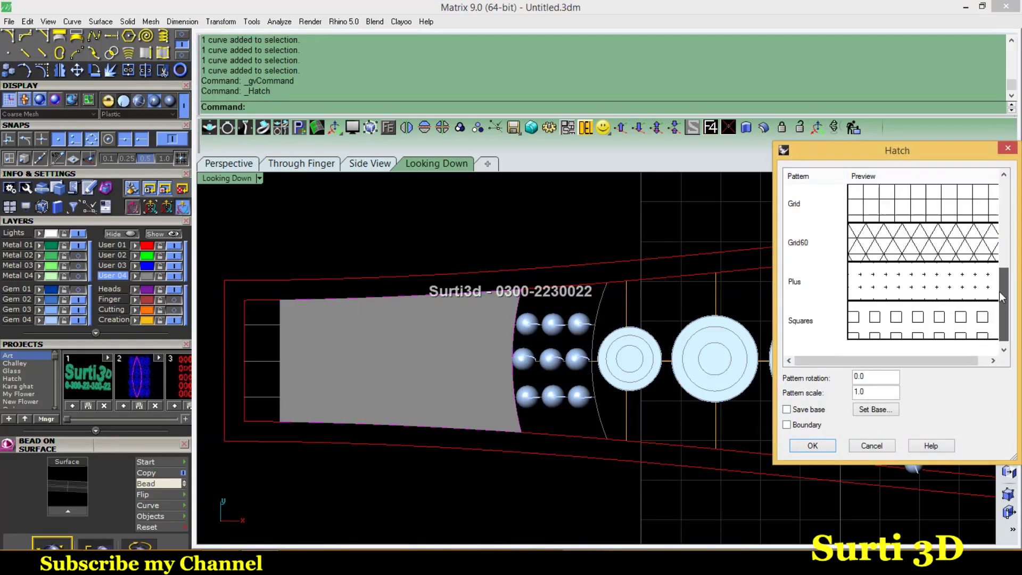
pyautogui.click(894, 233)
pyautogui.doubleClick(875, 393)
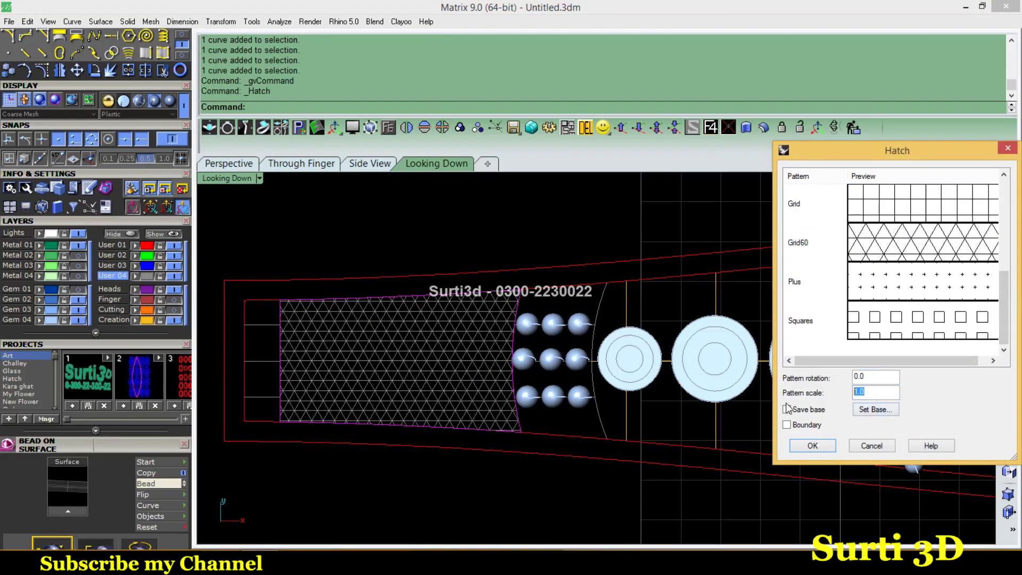
pyautogui.write('4')
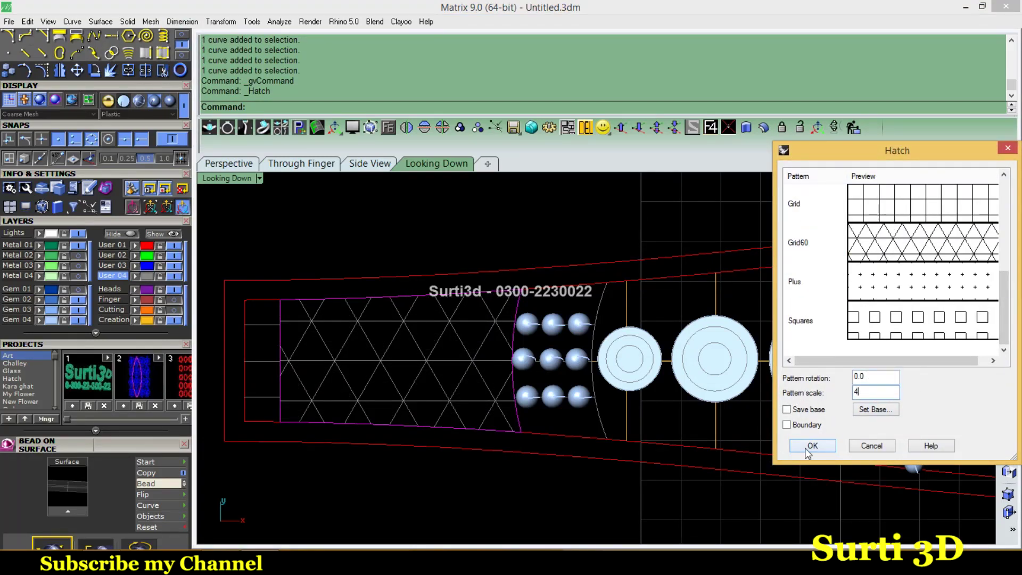
pyautogui.click(807, 447)
pyautogui.click(484, 332)
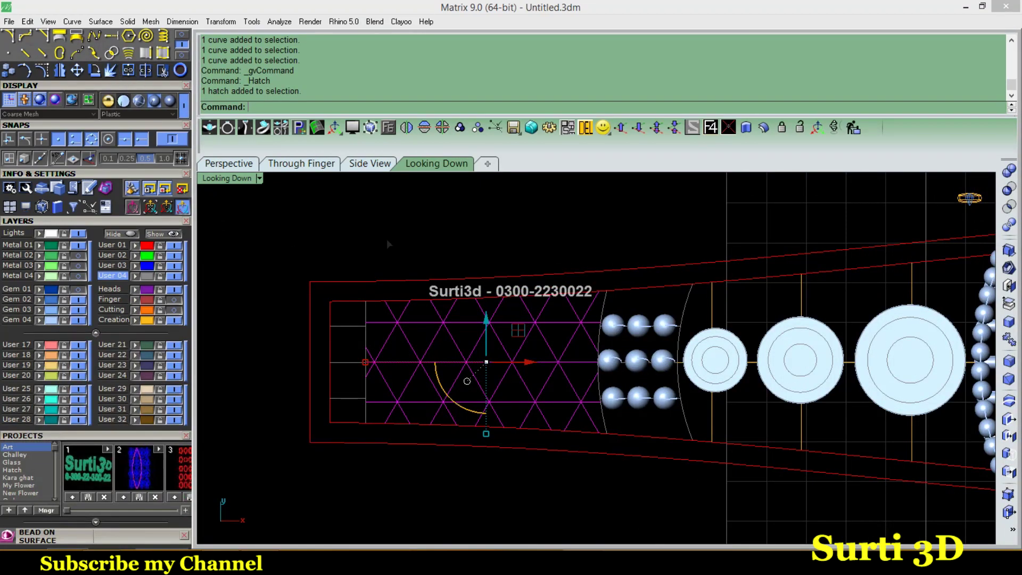
# Make Gem 02 current, pipe the lattice curves at 0.32 diameter, and group the pipes
pyautogui.scroll(3, 350, 354)
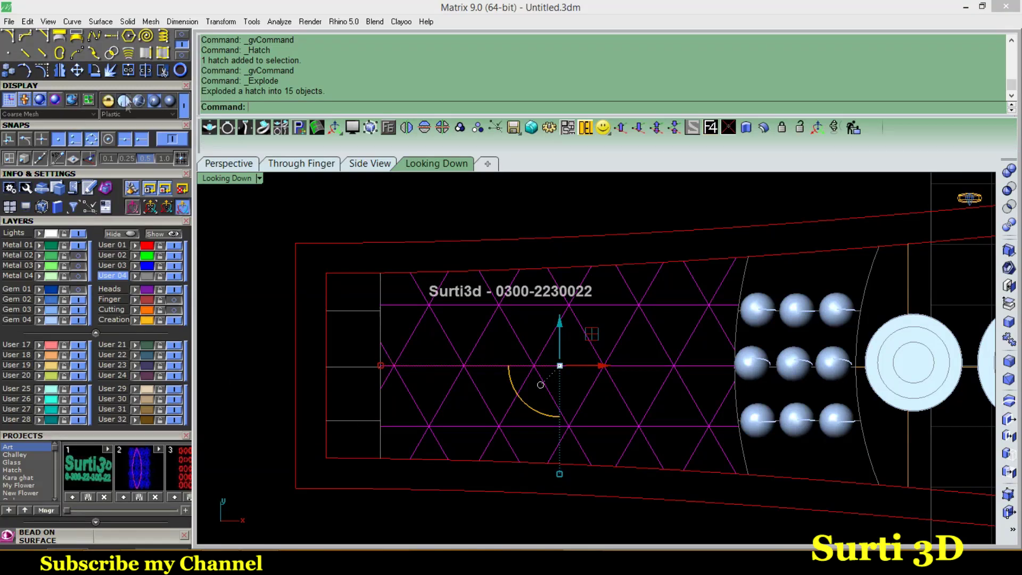
pyautogui.scroll(3, 127, 103)
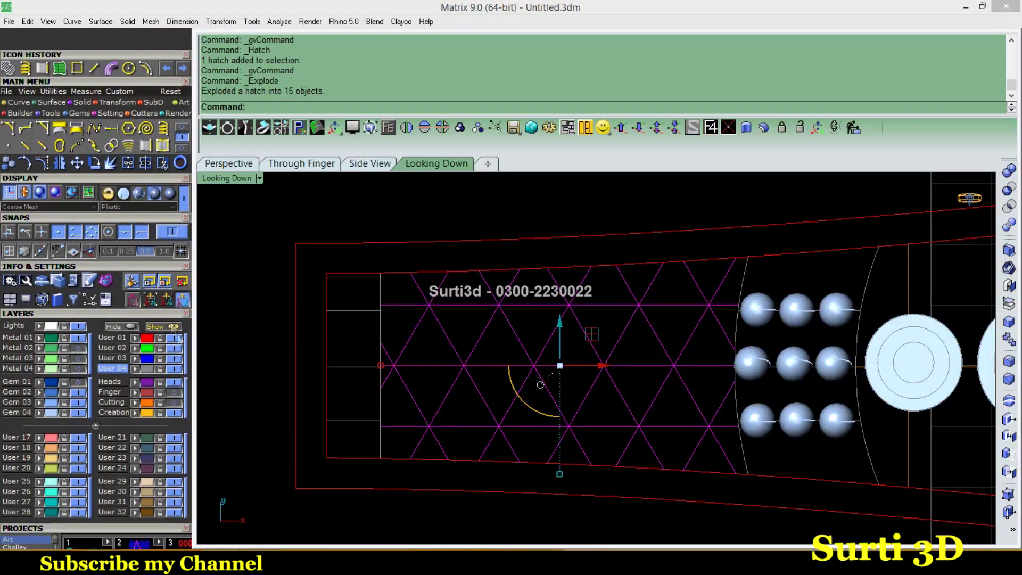
pyautogui.click(11, 392)
pyautogui.click(111, 80)
pyautogui.click(320, 242)
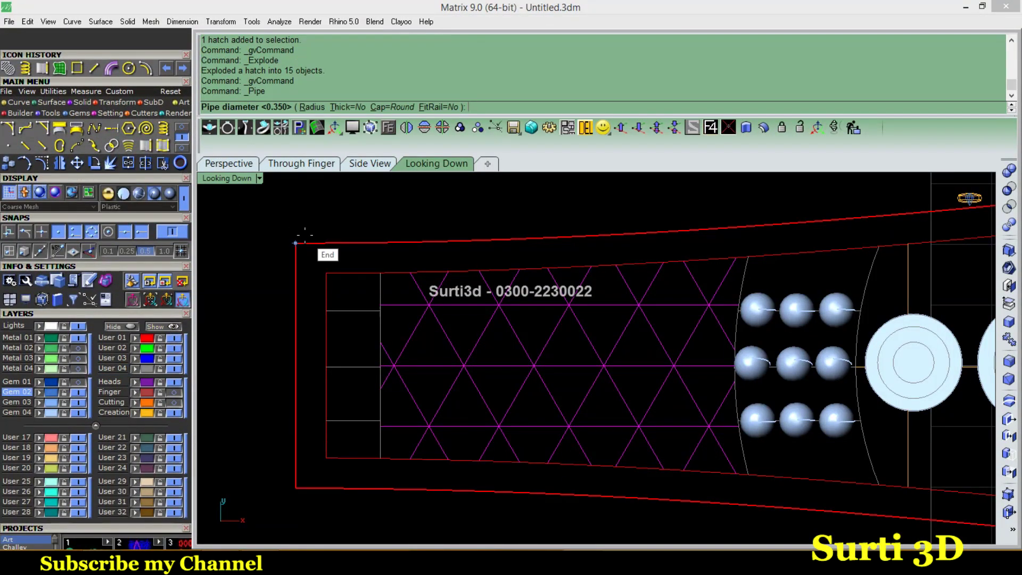
pyautogui.write('32')
pyautogui.press('Return')
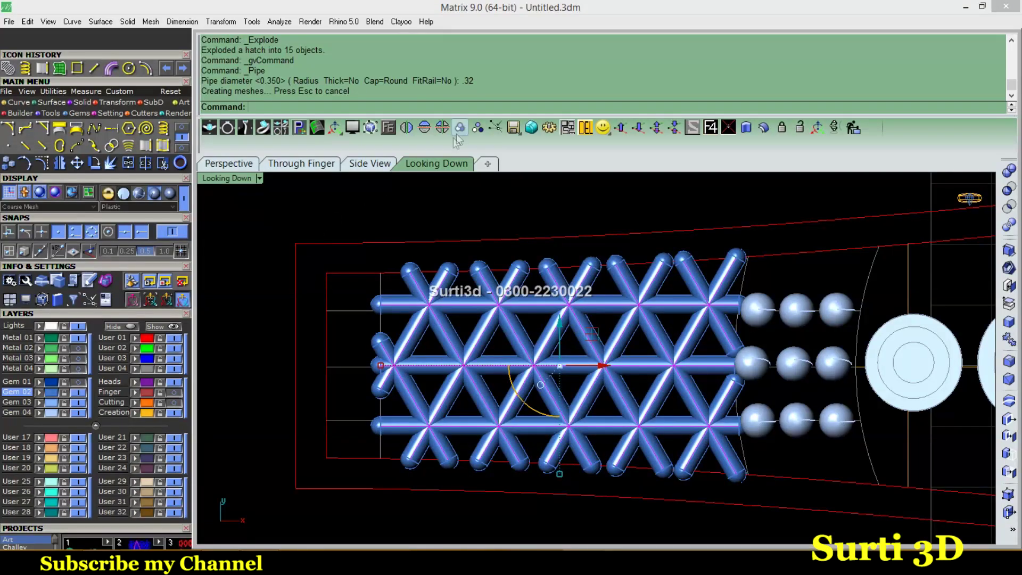
pyautogui.hotkey('ctrl', 'g')
# Select the top horizontal pipe to receive beads
pyautogui.scroll(3, 447, 314)
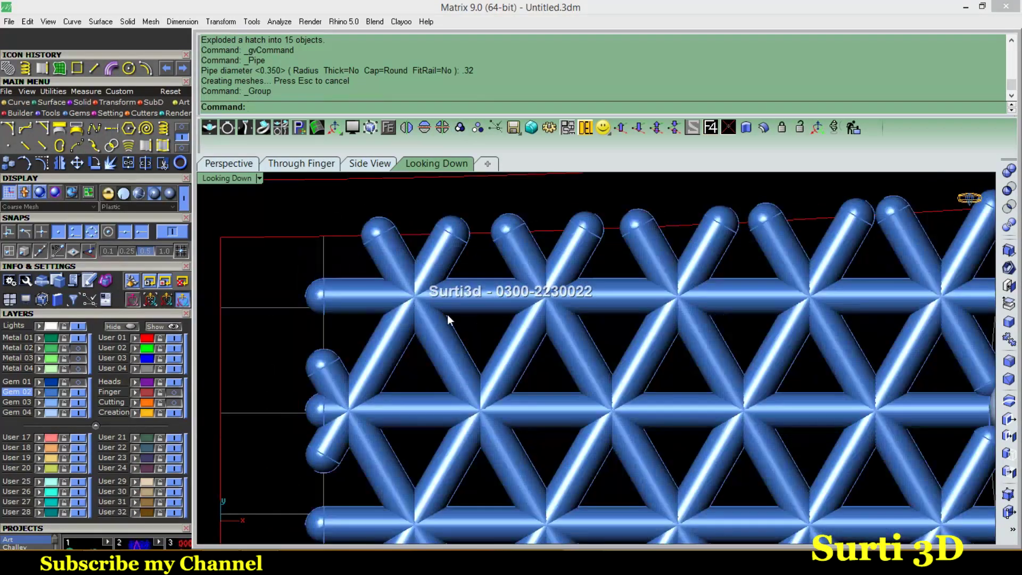
pyautogui.scroll(-2, 471, 302)
pyautogui.click(471, 302)
pyautogui.click(388, 127)
pyautogui.click(420, 198)
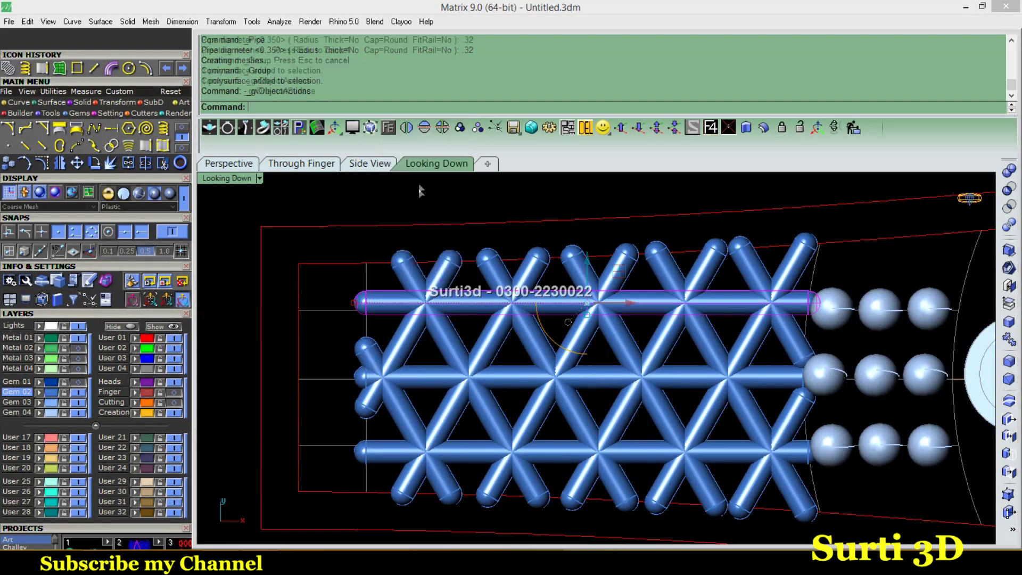
# Place five beads along the top pipe, group them, and mirror them onto the bottom pipe
pyautogui.click(430, 300)
pyautogui.click(511, 299)
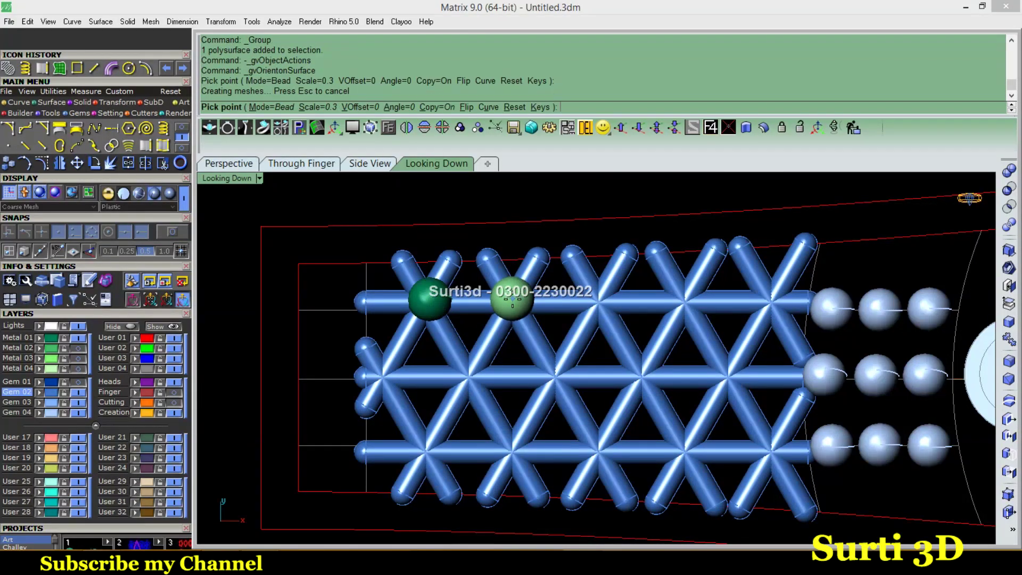
pyautogui.click(601, 300)
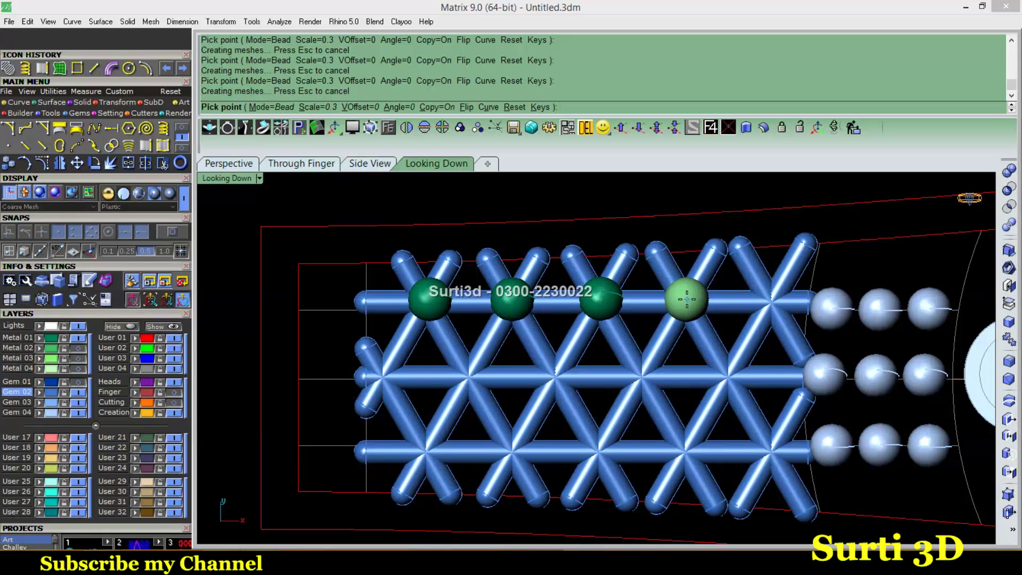
pyautogui.click(687, 299)
pyautogui.click(776, 298)
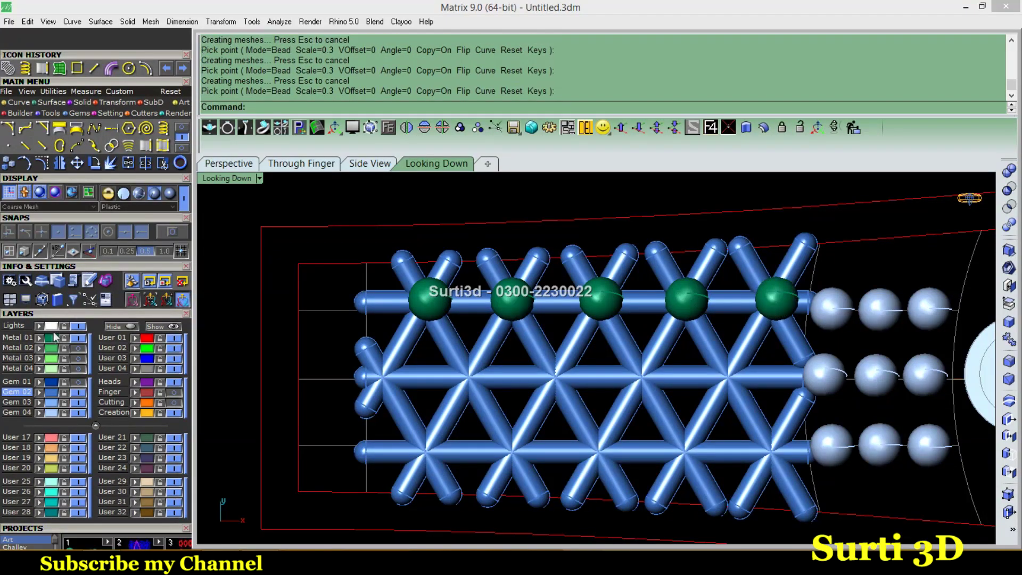
pyautogui.press('Return')
pyautogui.click(478, 127)
pyautogui.click(424, 127)
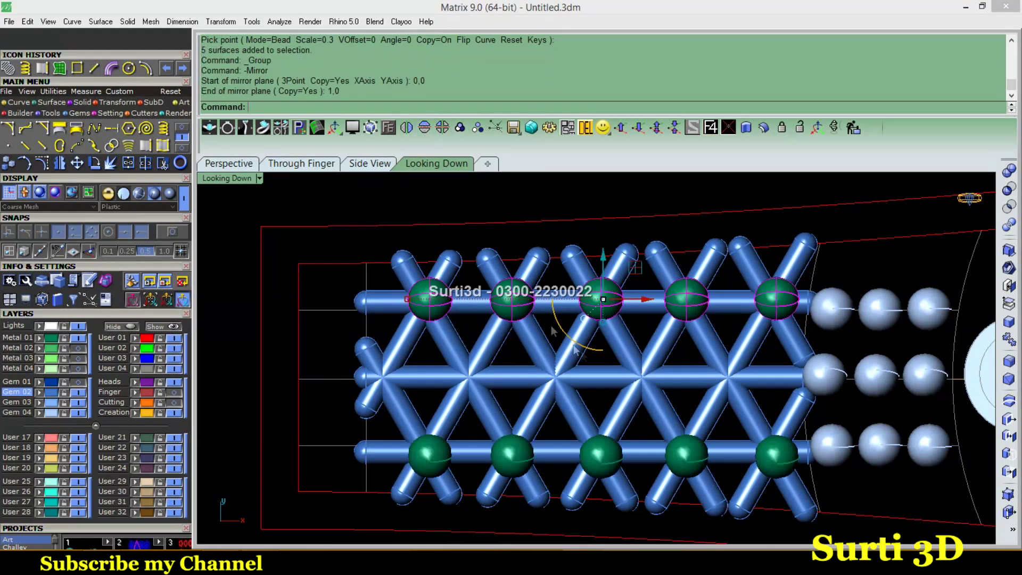
# Place five beads along the middle horizontal pipe
pyautogui.click(511, 378)
pyautogui.click(128, 531)
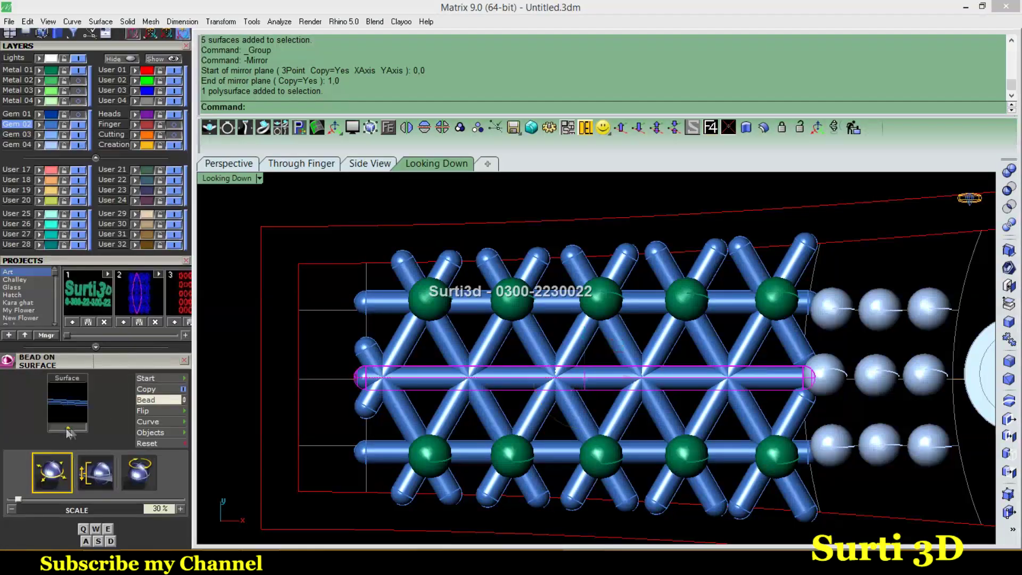
pyautogui.click(385, 379)
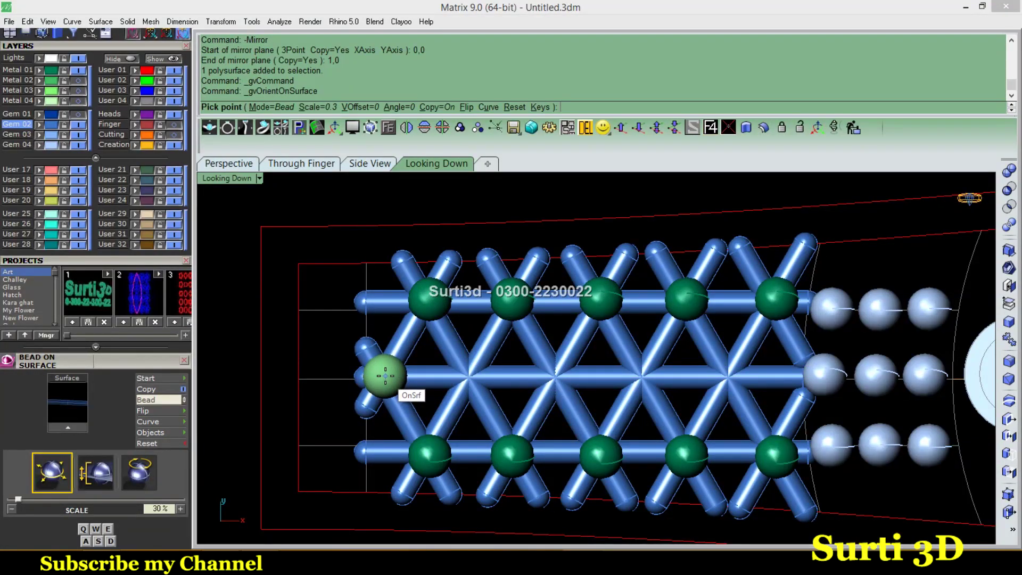
pyautogui.click(468, 377)
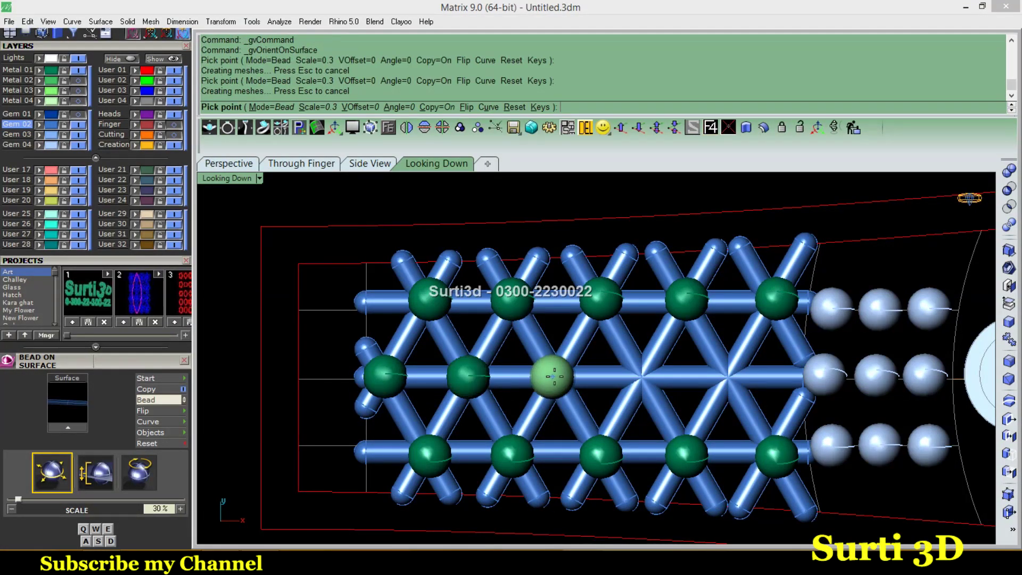
pyautogui.click(556, 376)
pyautogui.click(643, 377)
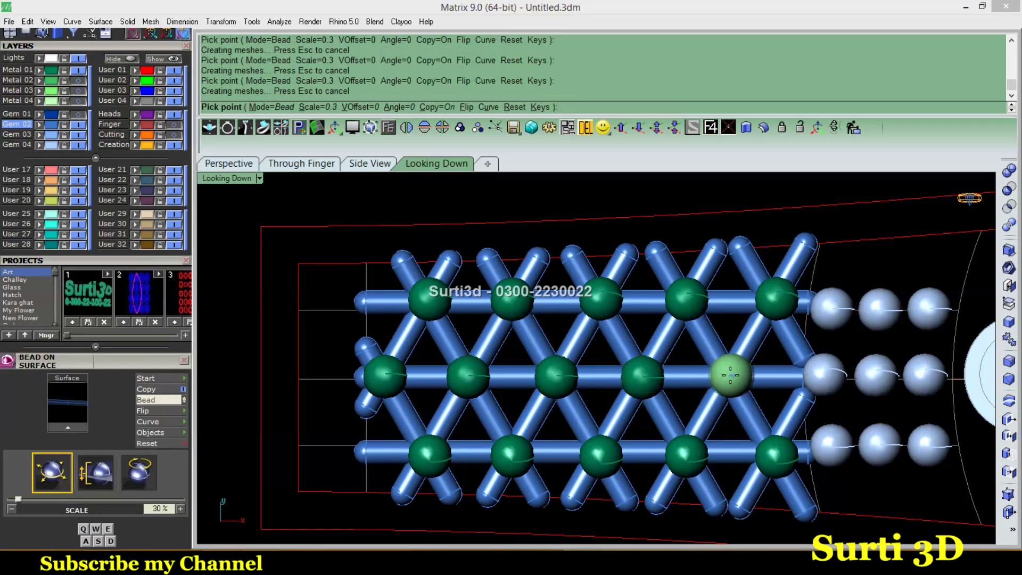
pyautogui.click(730, 376)
pyautogui.press('Return')
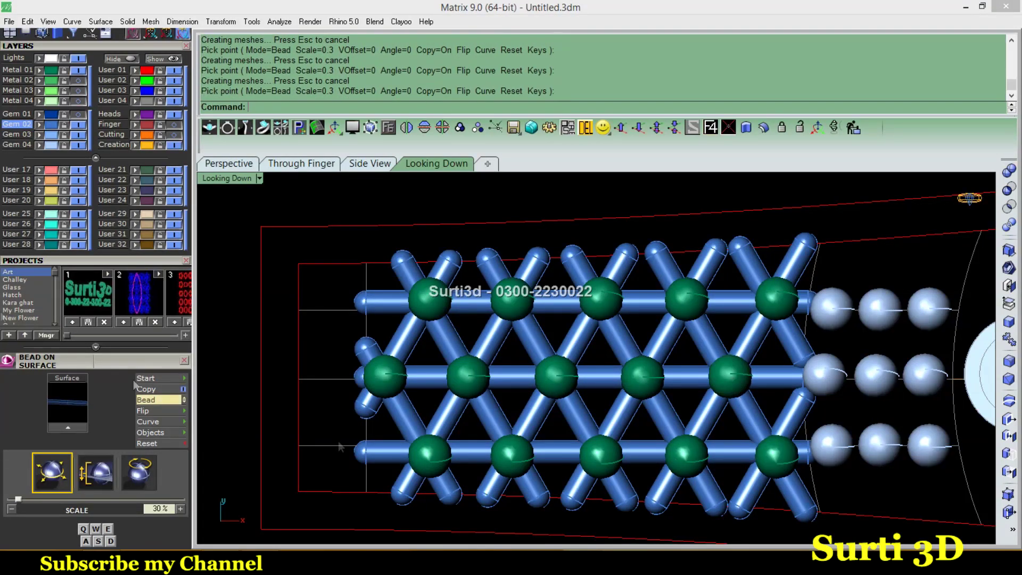
# Group all fifteen beads, then group them with the lattice pipes
pyautogui.click(47, 75)
pyautogui.hotkey('ctrl', 'g')
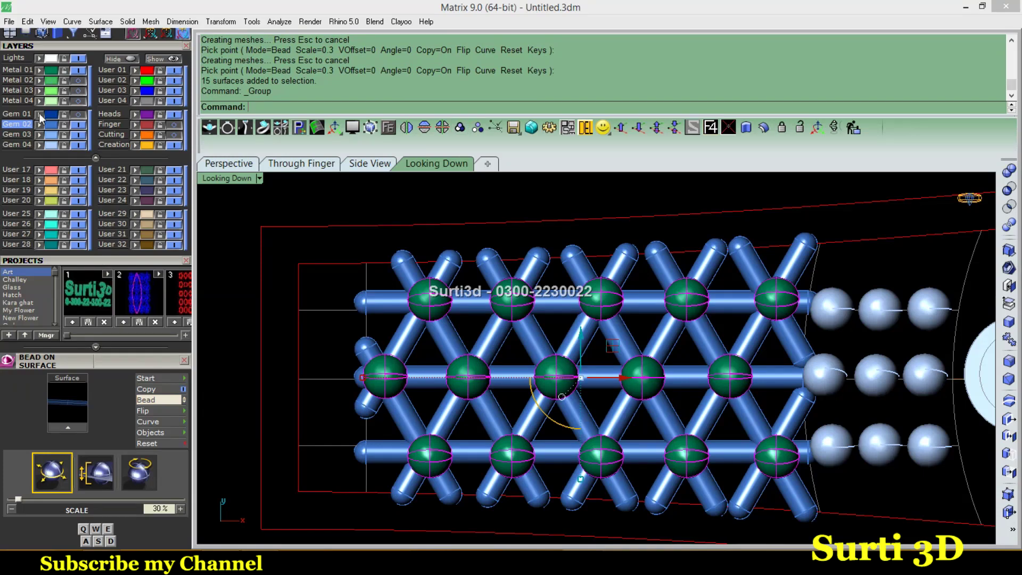
pyautogui.scroll(-3, 437, 207)
pyautogui.click(51, 127)
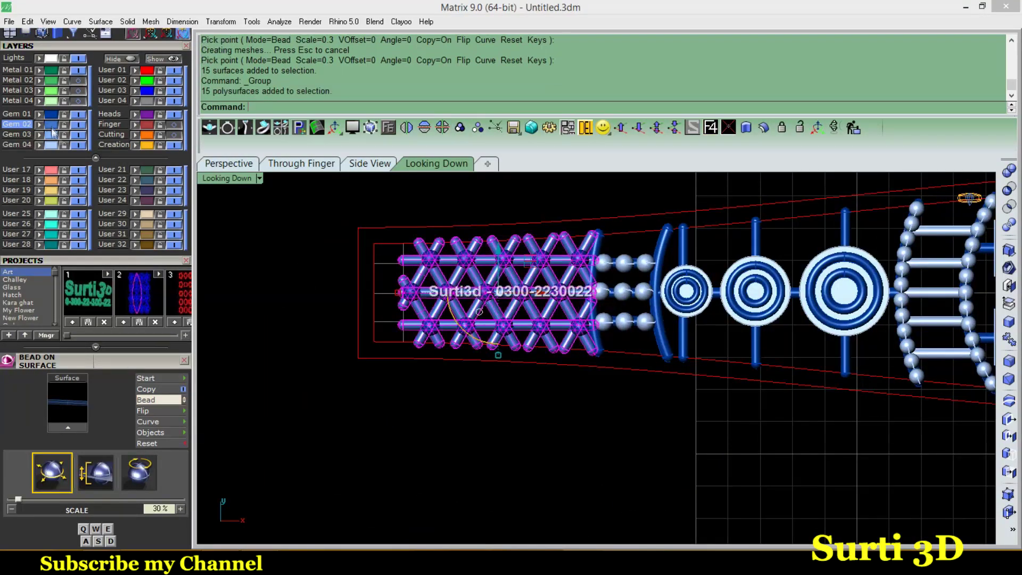
pyautogui.hotkey('ctrl', 'g')
pyautogui.press('Escape')
pyautogui.scroll(-2, 389, 196)
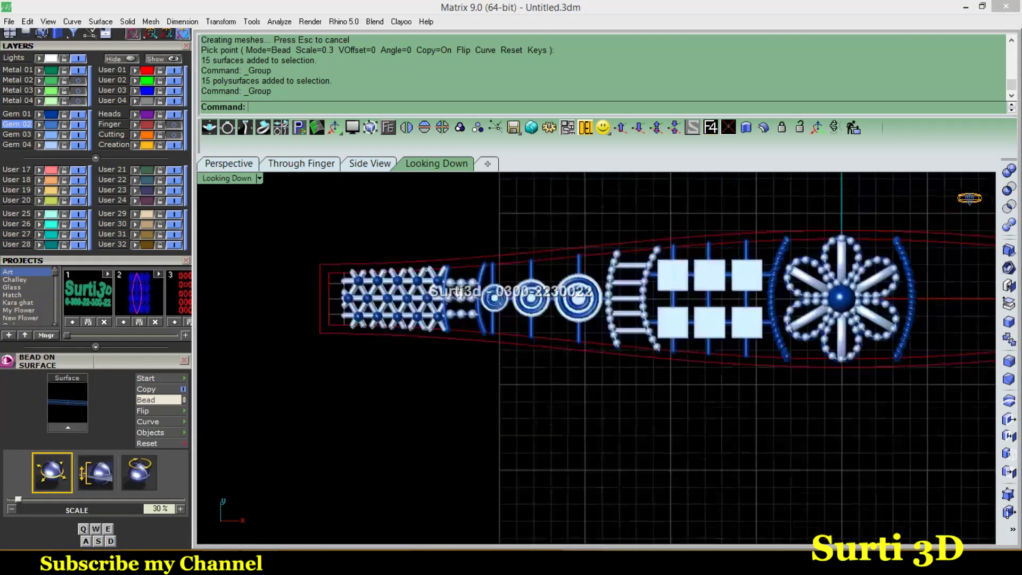
pyautogui.scroll(3, 456, 292)
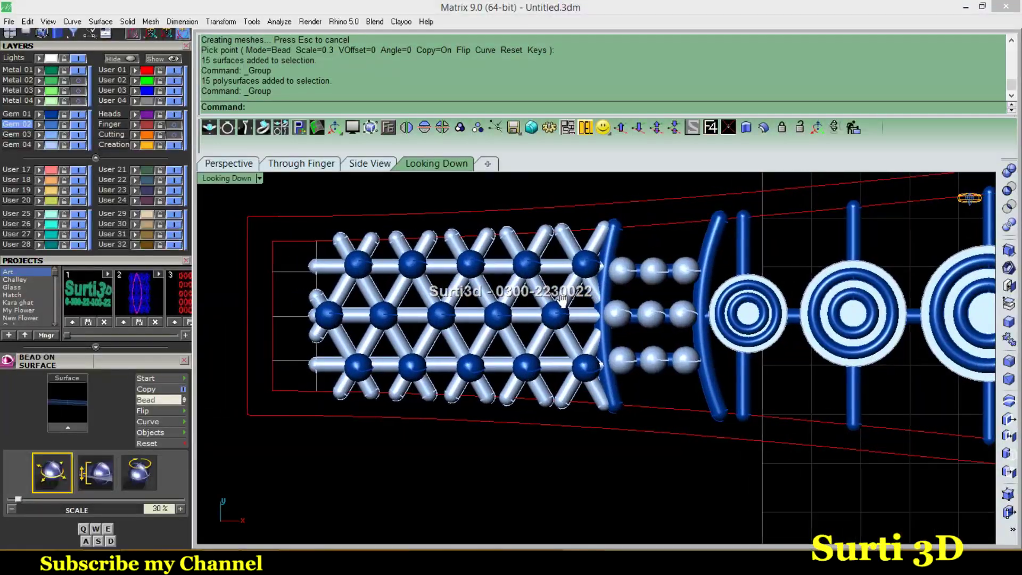
# Select the left-end vertical curve and three short stub curves and group them
pyautogui.scroll(2, 330, 292)
pyautogui.click(294, 286)
pyautogui.moveTo(294, 285); pyautogui.dragTo(352, 271, button='right')
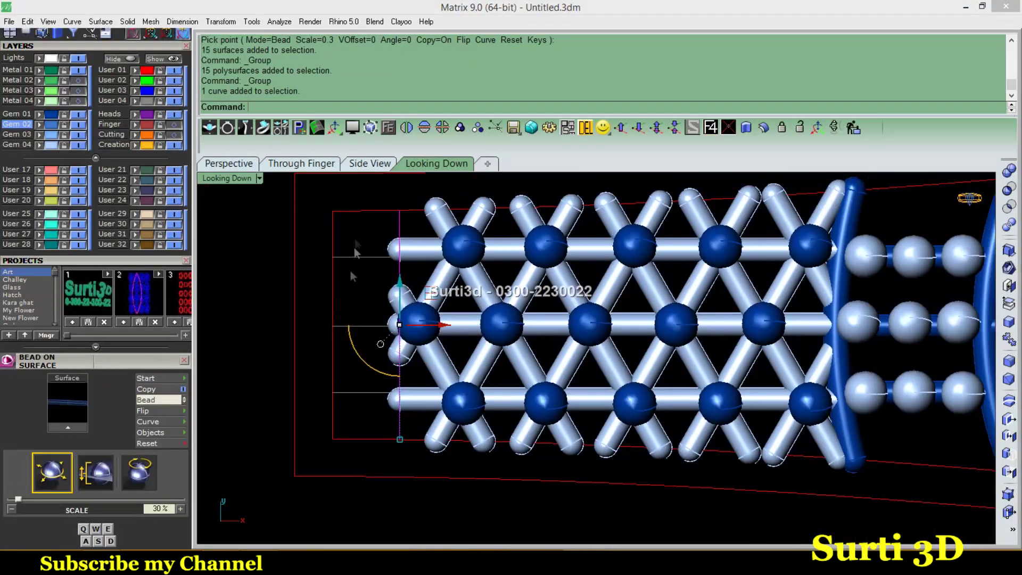
pyautogui.moveTo(351, 272); pyautogui.dragTo(348, 398)
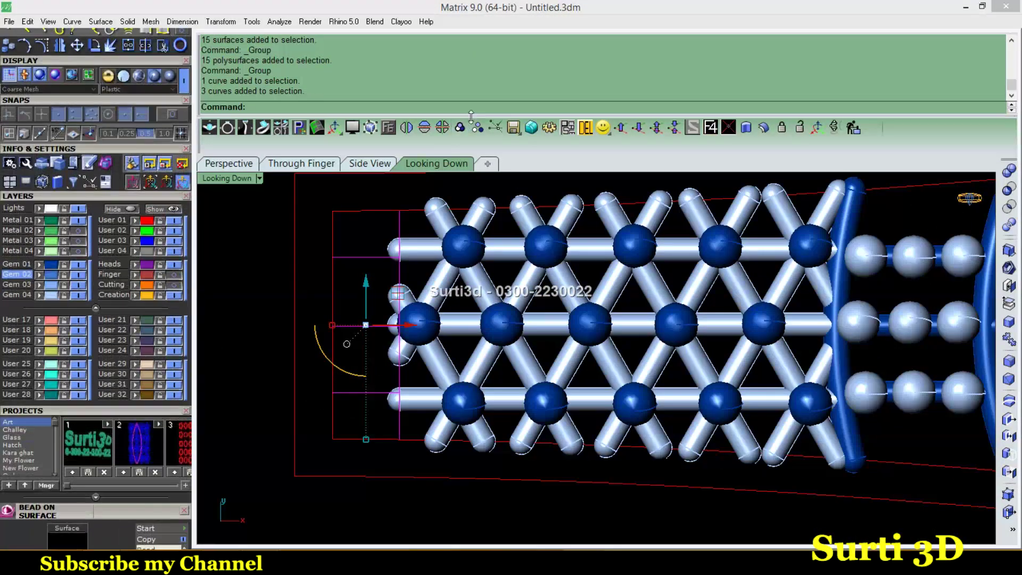
pyautogui.hotkey('ctrl', 'g')
# Pipe the four end curves at 0.32 diameter and join them with the lattice
pyautogui.scroll(3, 67, 143)
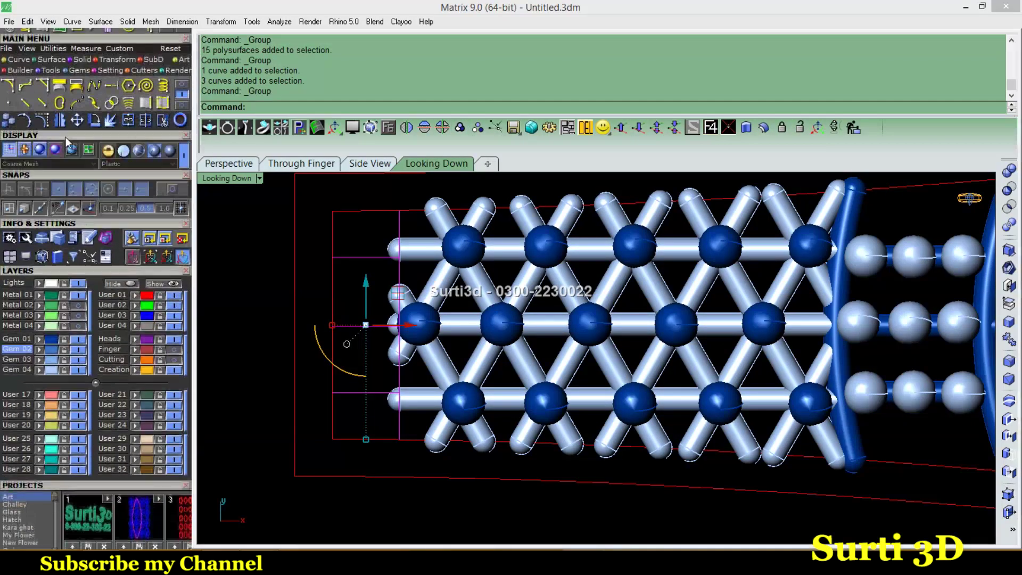
pyautogui.click(83, 59)
pyautogui.click(8, 102)
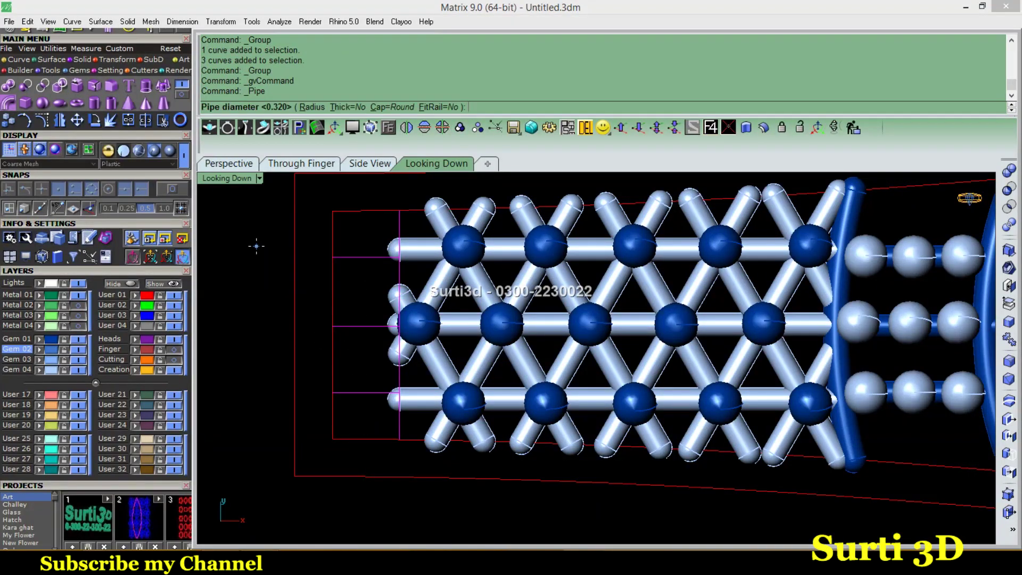
pyautogui.press('Return')
pyautogui.scroll(4, 372, 266)
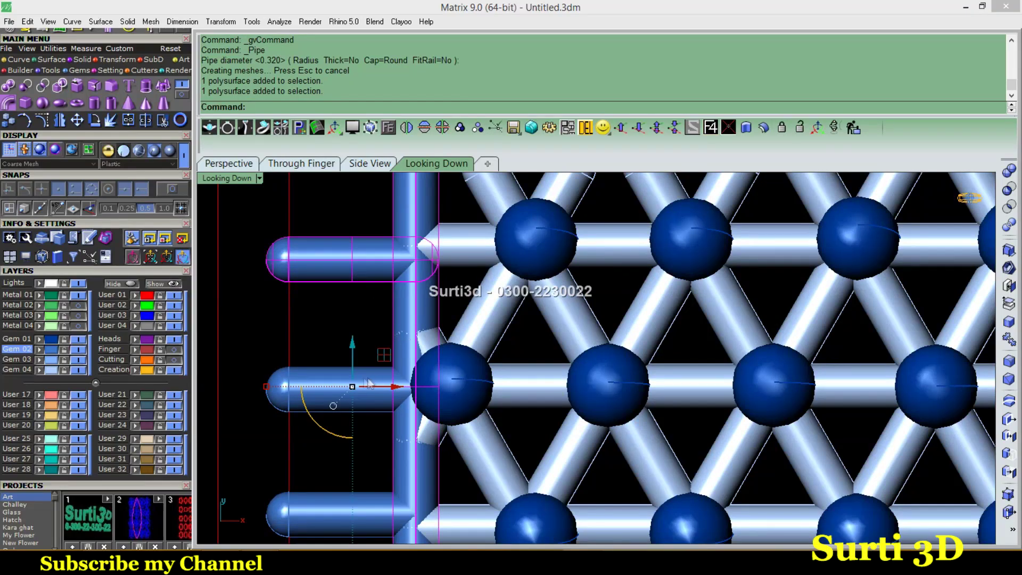
pyautogui.scroll(-3, 399, 384)
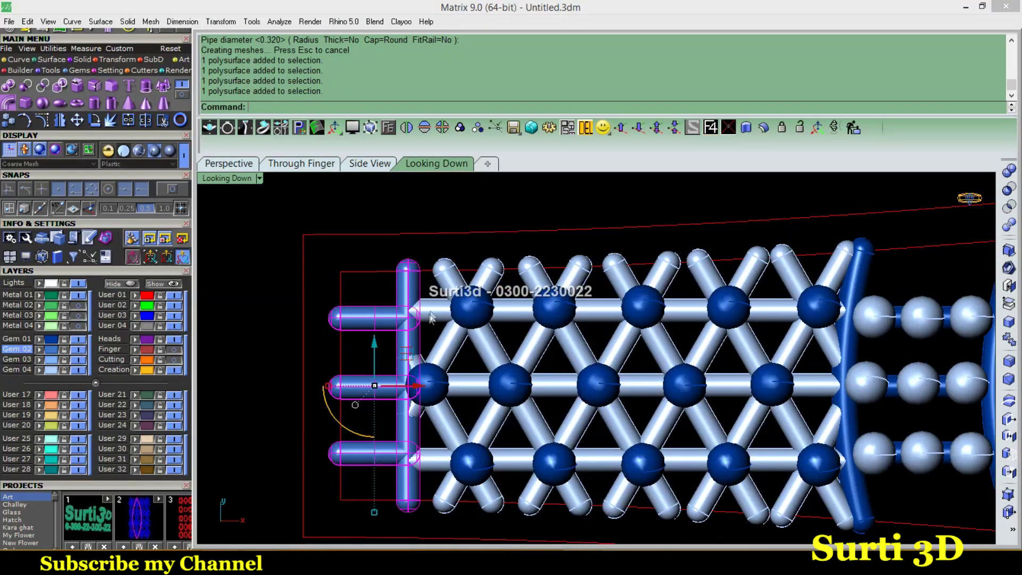
pyautogui.keyDown('shift'); pyautogui.click(430, 317); pyautogui.keyUp('shift')
pyautogui.press('Escape')
# Bring up the curve-drawing tool sets
pyautogui.scroll(-3, 426, 222)
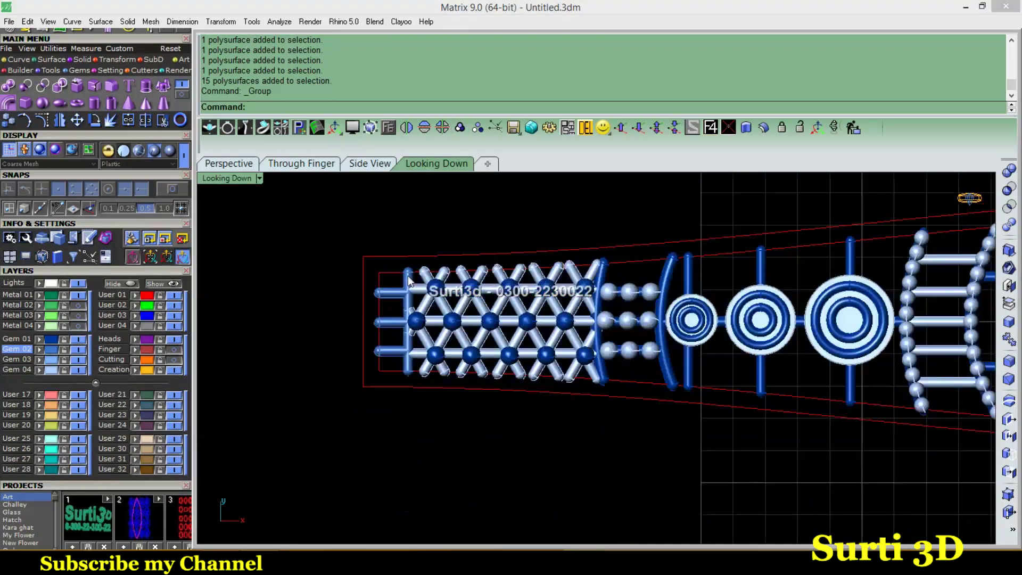
pyautogui.scroll(-1, 415, 319)
pyautogui.scroll(-1, 399, 399)
pyautogui.scroll(3, 437, 355)
pyautogui.scroll(2, 410, 312)
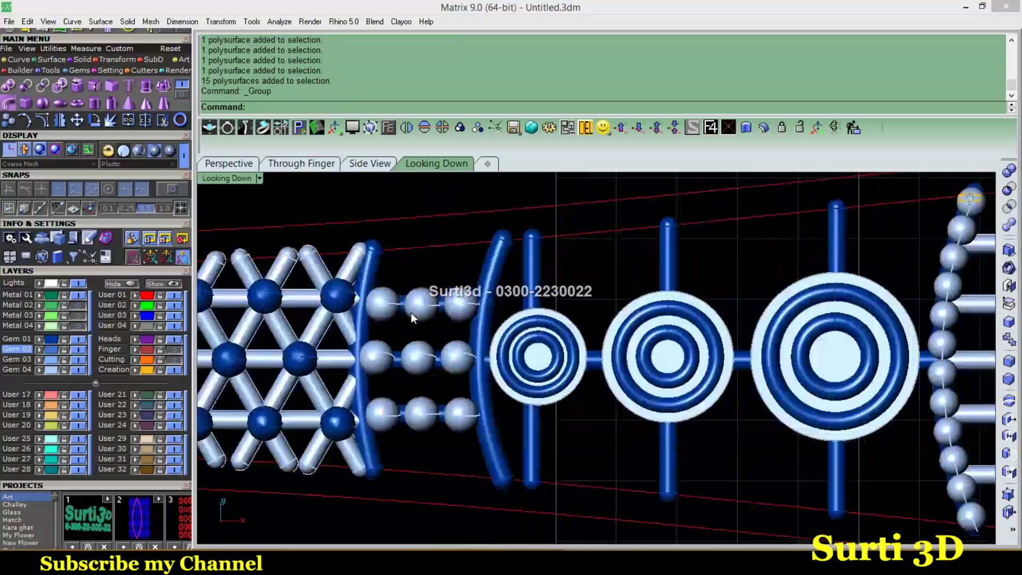
pyautogui.scroll(2, 420, 303)
pyautogui.scroll(2, 437, 294)
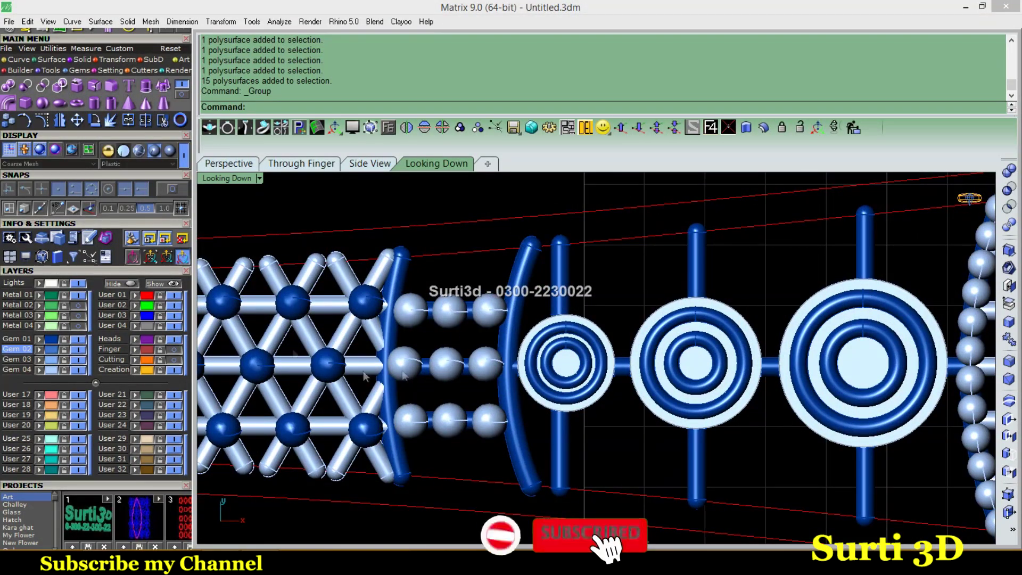
pyautogui.click(19, 59)
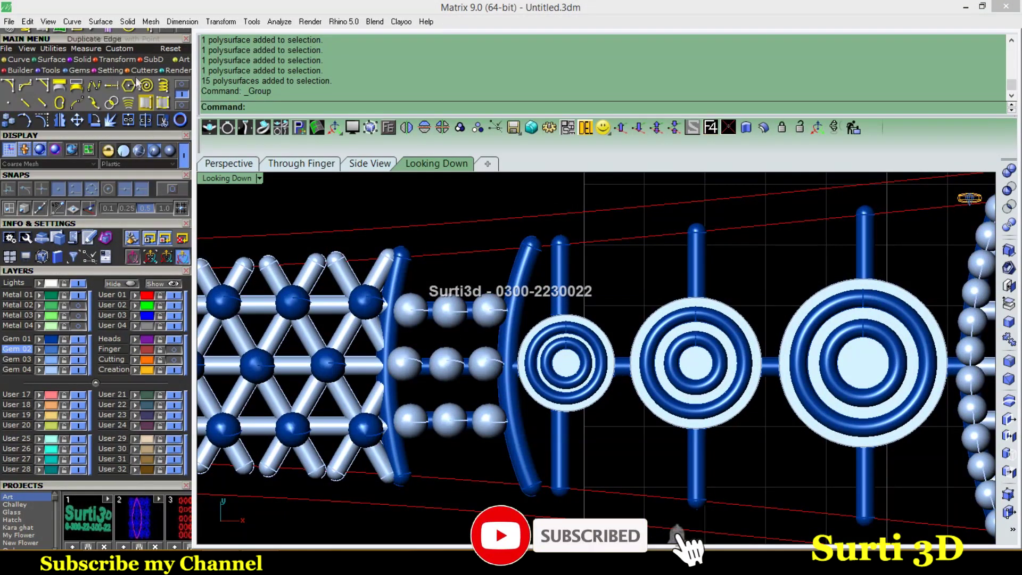
pyautogui.click(183, 85)
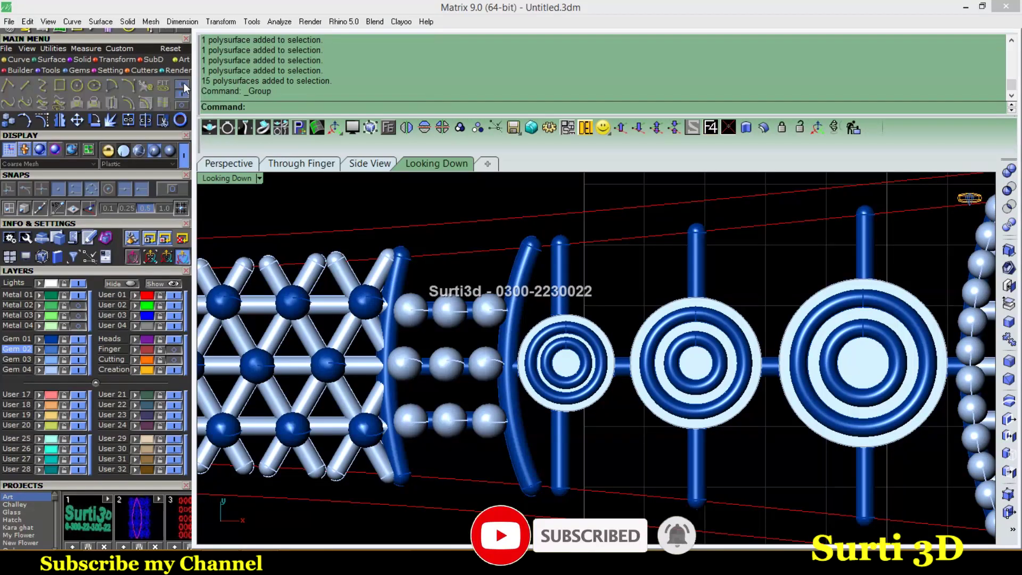
# Draw a large arc and rotate it into position with the gumball
pyautogui.click(80, 91)
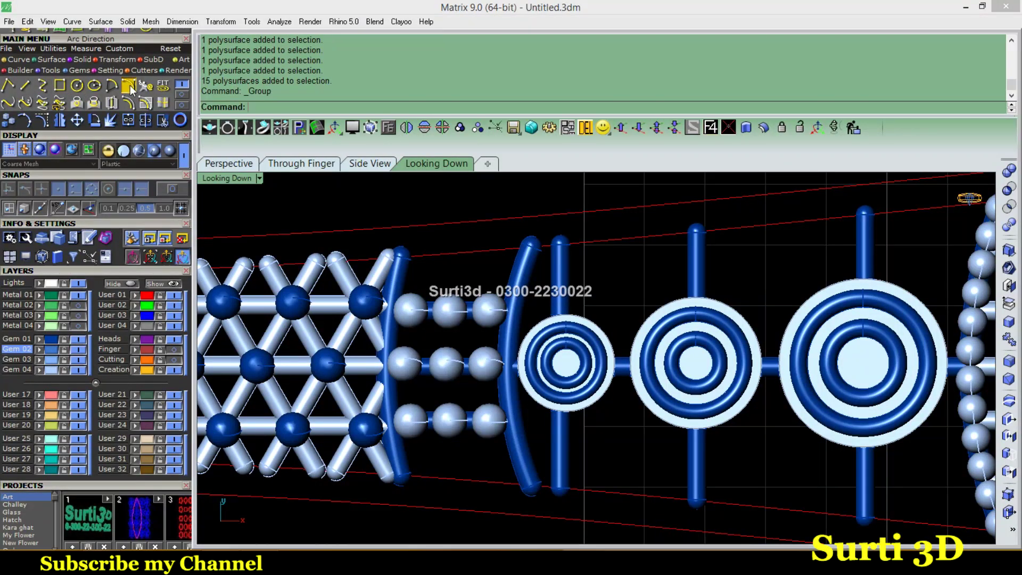
pyautogui.scroll(4, 622, 282)
pyautogui.click(164, 124)
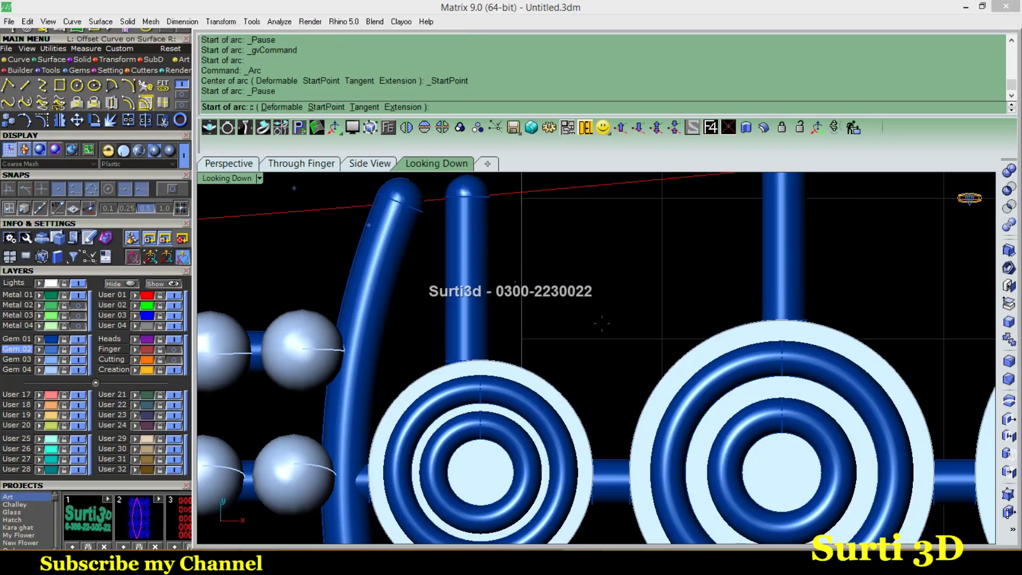
pyautogui.click(724, 321)
pyautogui.click(484, 248)
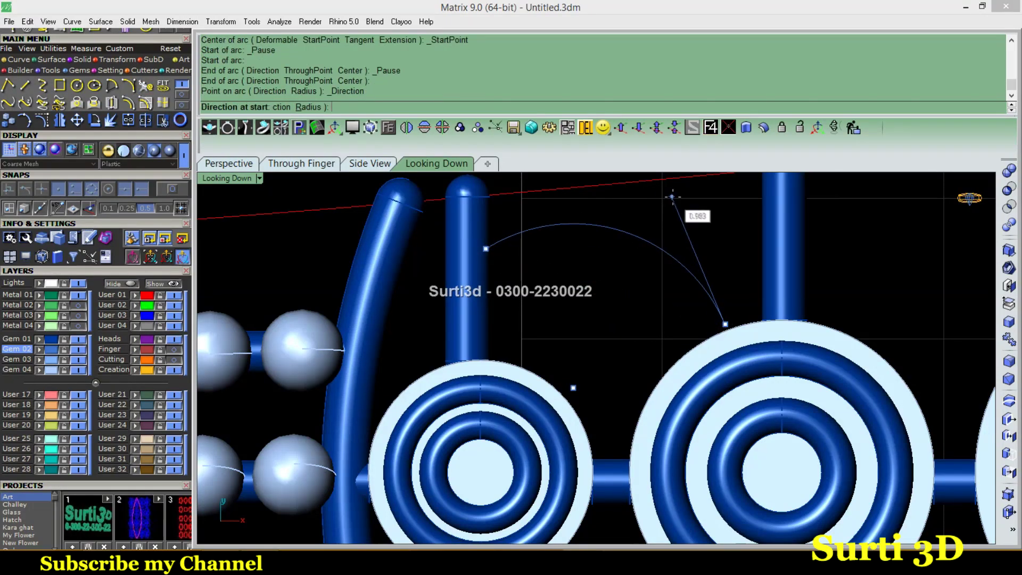
pyautogui.click(659, 264)
pyautogui.scroll(-3, 713, 285)
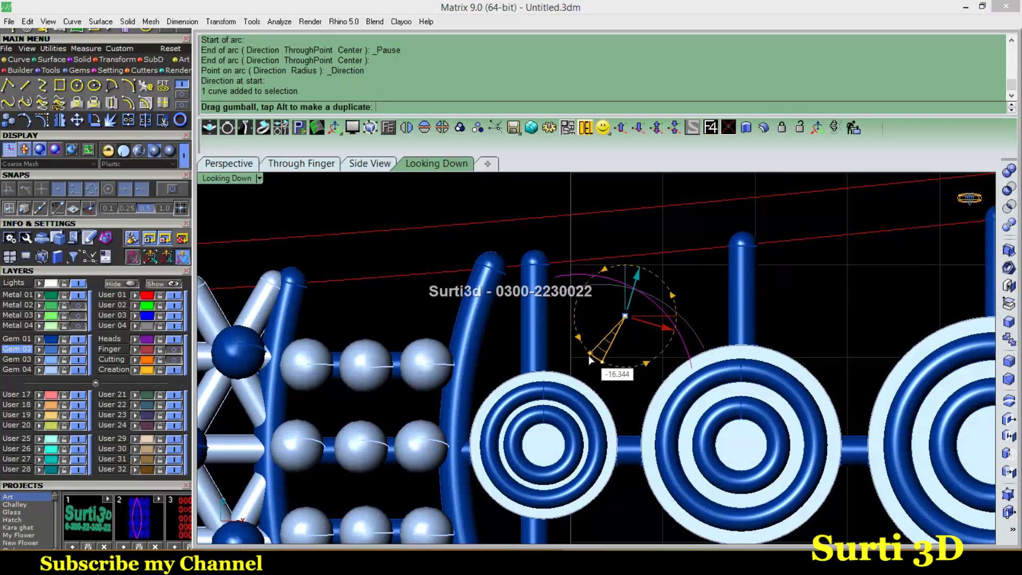
pyautogui.moveTo(606, 362); pyautogui.dragTo(589, 355)
pyautogui.moveTo(692, 340); pyautogui.dragTo(660, 321)
pyautogui.scroll(2, 660, 321)
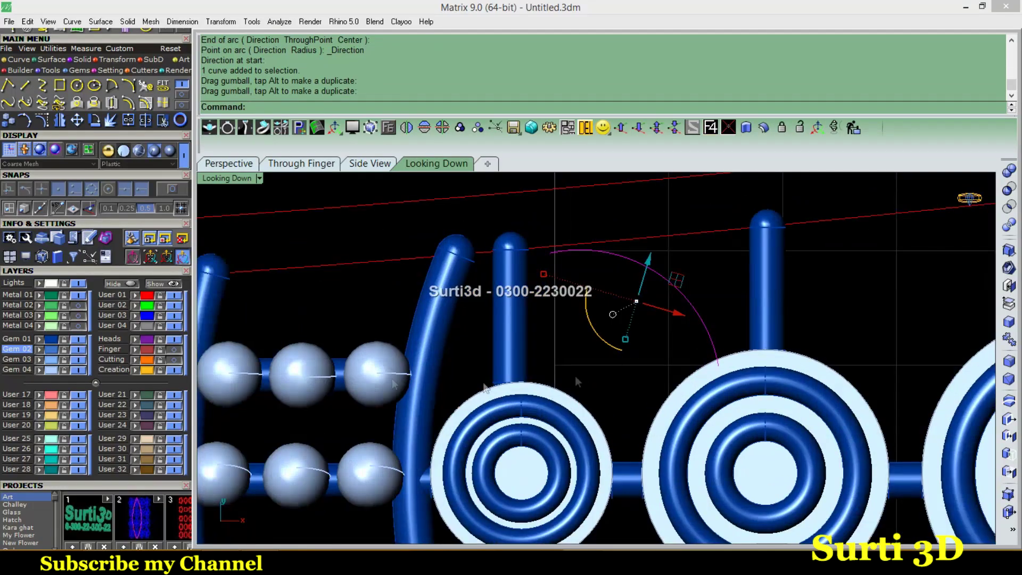
# Close the arc with a straight line and rotate both curves together
pyautogui.click(24, 87)
pyautogui.click(551, 251)
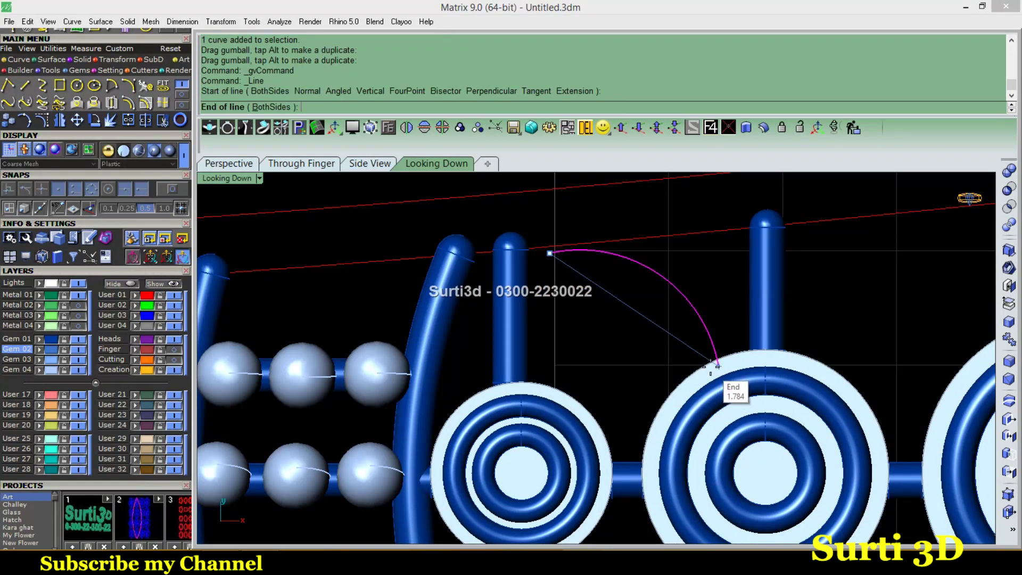
pyautogui.click(718, 365)
pyautogui.moveTo(694, 286)
pyautogui.mouseDown()
pyautogui.moveTo(576, 348)
pyautogui.moveTo(539, 409)
pyautogui.moveTo(553, 396)
pyautogui.mouseUp()
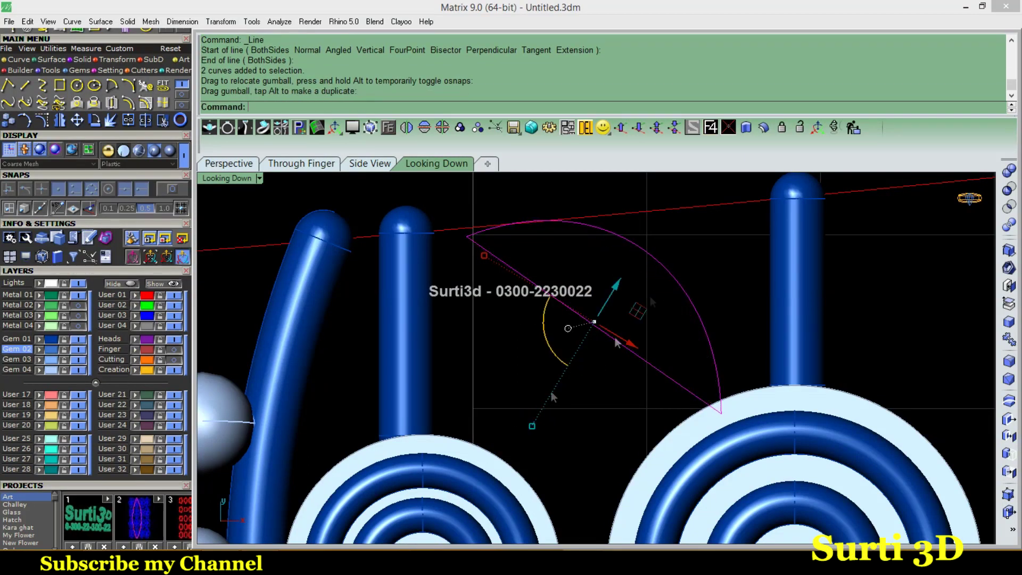
pyautogui.moveTo(613, 291)
pyautogui.mouseDown()
pyautogui.moveTo(598, 297)
pyautogui.moveTo(611, 348)
pyautogui.mouseUp()
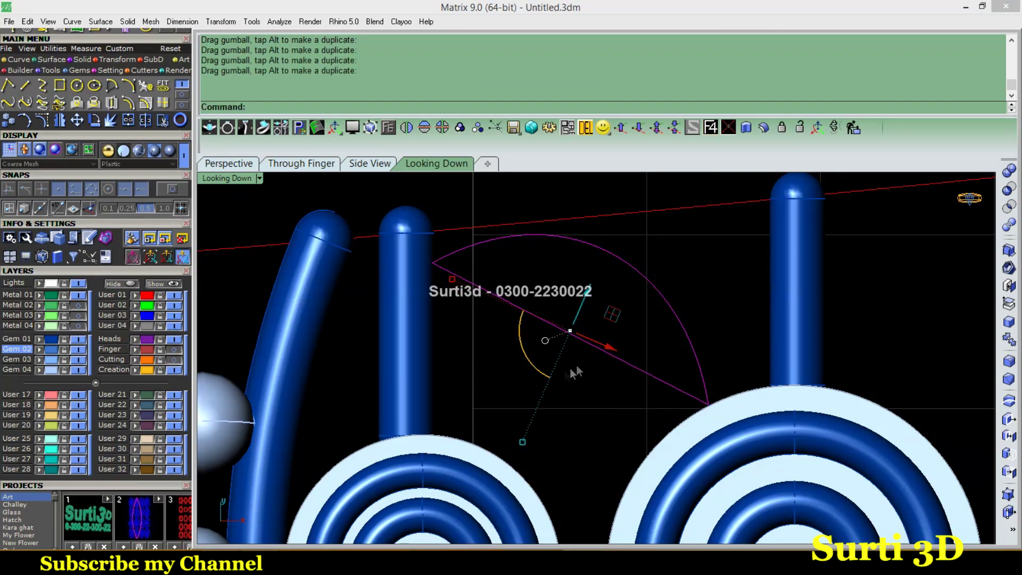
pyautogui.moveTo(524, 447); pyautogui.dragTo(520, 453)
pyautogui.scroll(-2, 618, 410)
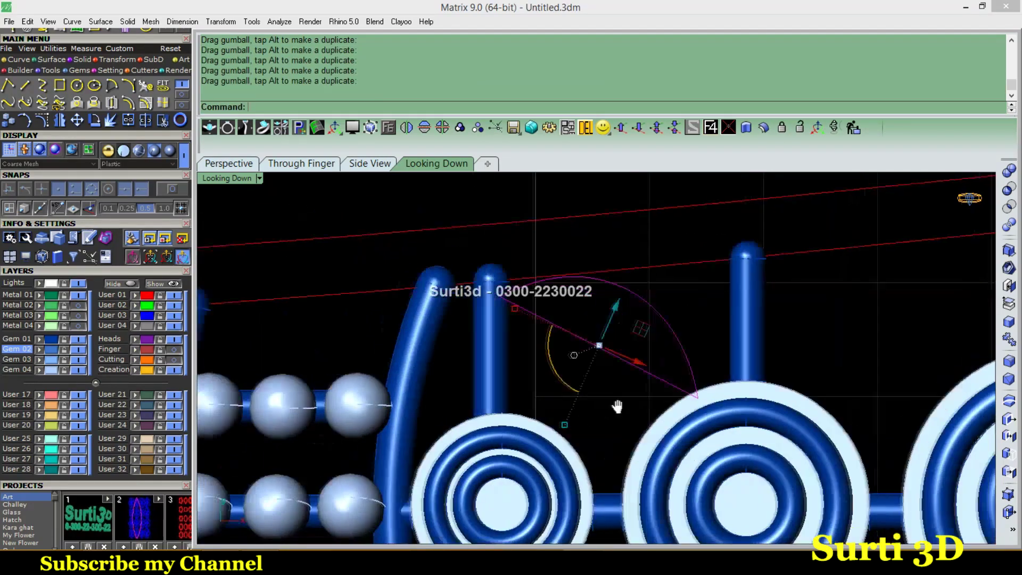
# Draw a small arc from the line's midpoint rising upward, set in Through Finger view
pyautogui.click(687, 323)
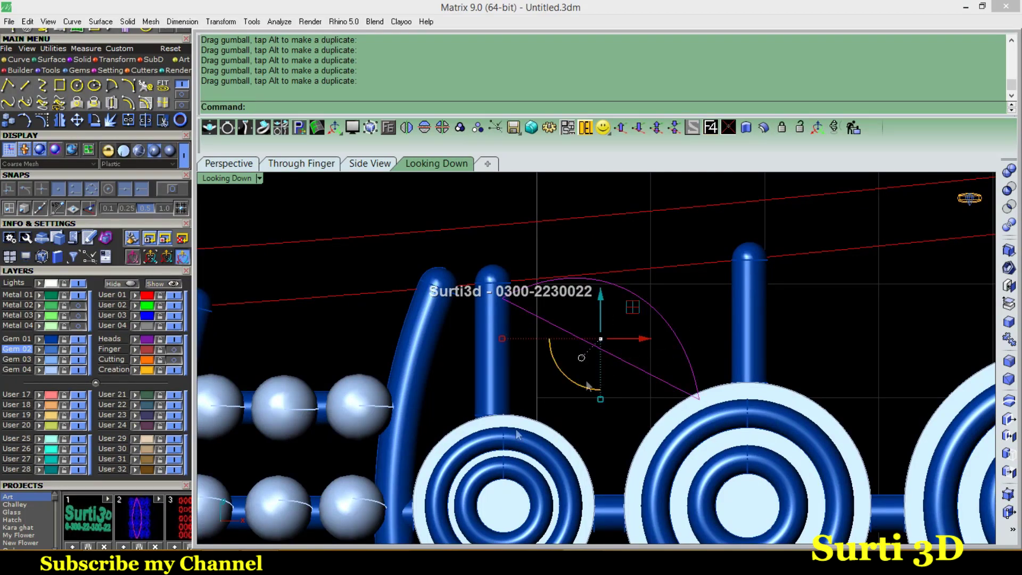
pyautogui.click(600, 348)
pyautogui.click(640, 296)
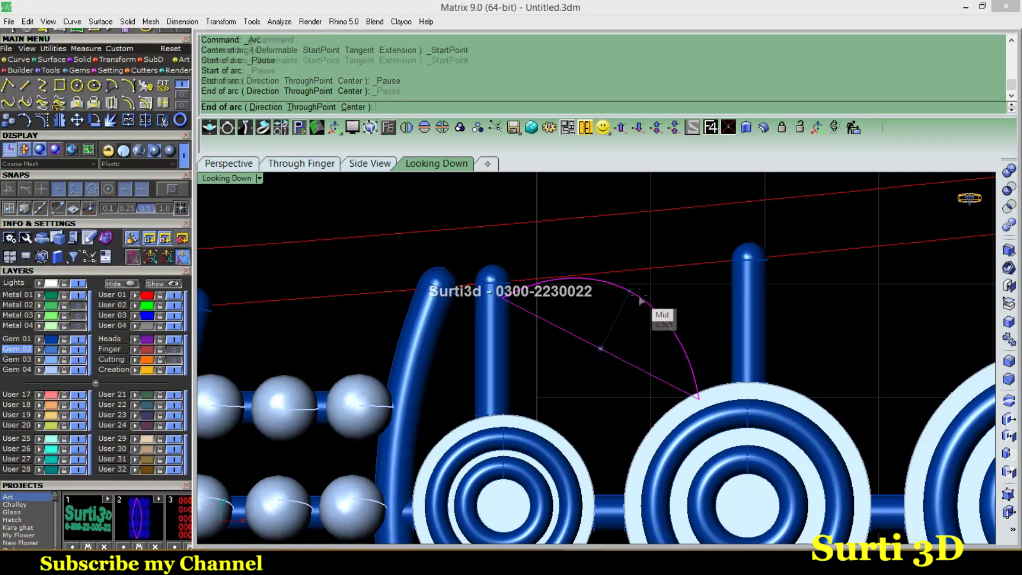
pyautogui.click(229, 164)
pyautogui.click(322, 169)
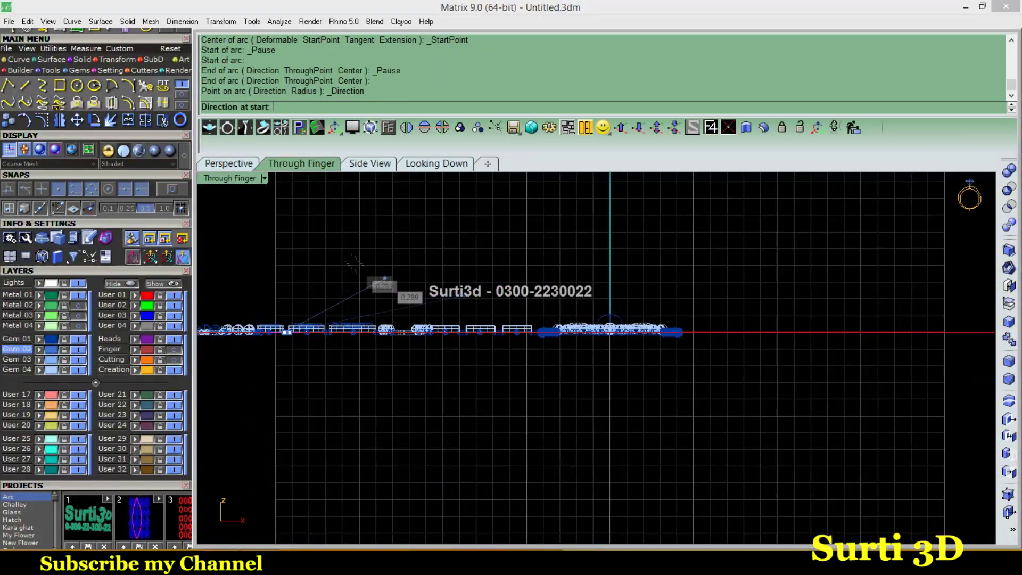
pyautogui.click(285, 250)
pyautogui.click(229, 164)
pyautogui.scroll(3, 532, 362)
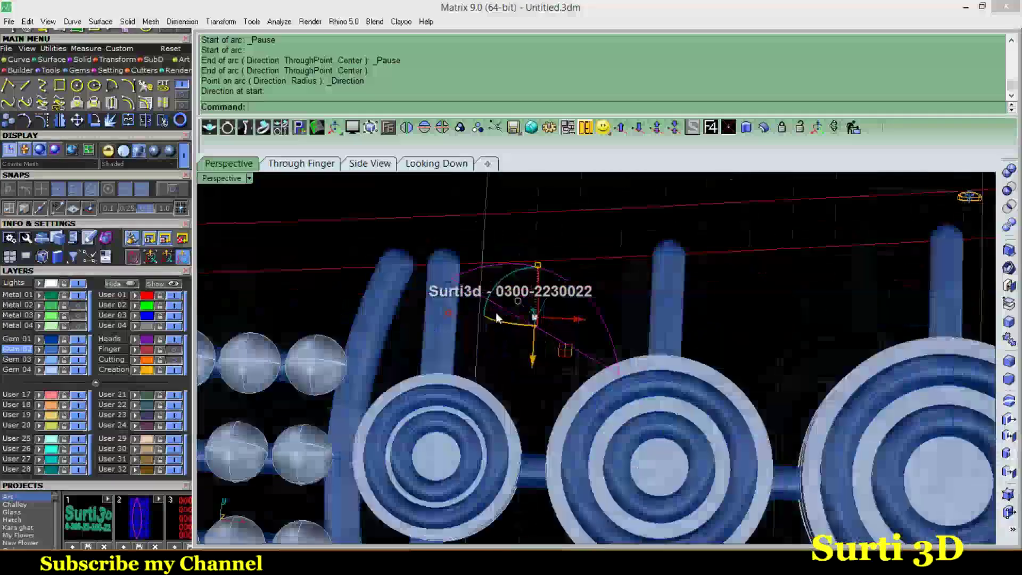
pyautogui.scroll(3, 543, 370)
pyautogui.moveTo(543, 370); pyautogui.dragTo(510, 328)
# Build a network surface from the three leaf curves
pyautogui.click(51, 60)
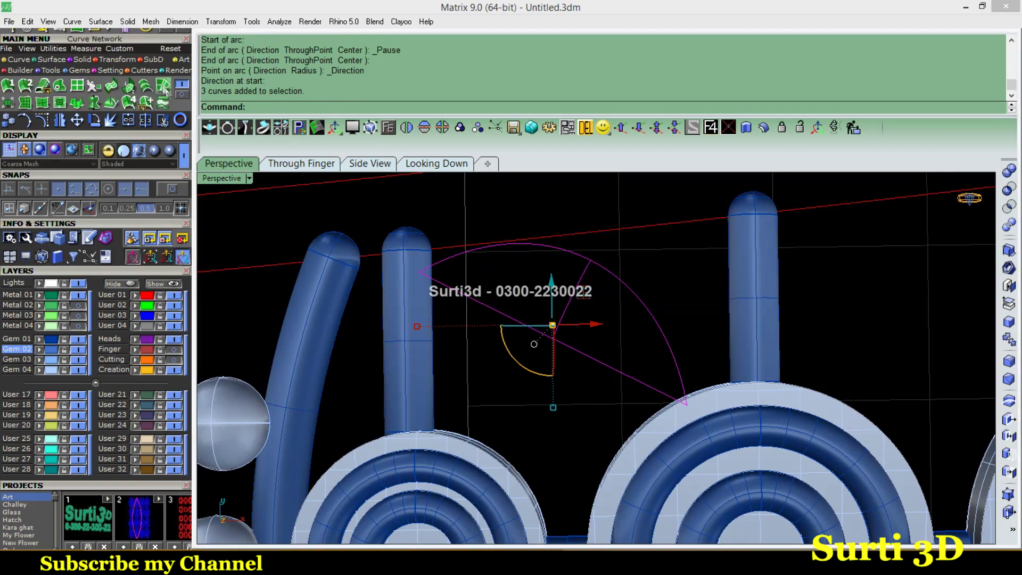
pyautogui.click(164, 86)
pyautogui.moveTo(511, 315)
pyautogui.mouseDown(button='right')
pyautogui.moveTo(684, 311)
pyautogui.moveTo(550, 354)
pyautogui.moveTo(809, 205)
pyautogui.mouseUp(button='right')
pyautogui.moveTo(550, 371); pyautogui.dragTo(550, 371)
# Nudge the leaf surface slightly up and right in top view and cap it into a solid
pyautogui.click(436, 163)
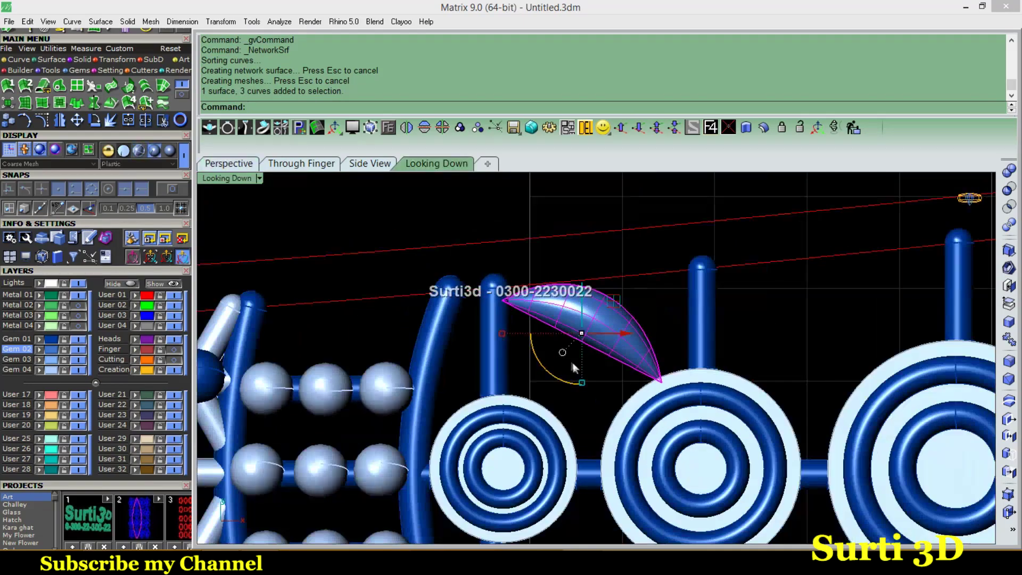
pyautogui.moveTo(628, 282)
pyautogui.keyDown('shift'); pyautogui.mouseDown(button='right')
pyautogui.moveTo(659, 303)
pyautogui.moveTo(654, 335)
pyautogui.mouseUp(button='right'); pyautogui.keyUp('shift')
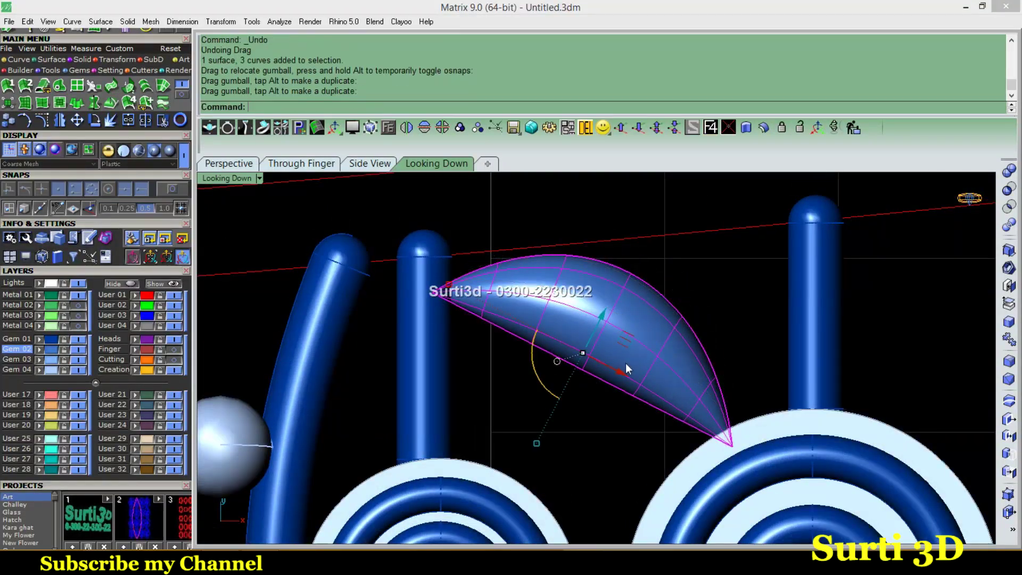
pyautogui.moveTo(603, 325)
pyautogui.mouseDown()
pyautogui.moveTo(606, 294)
pyautogui.moveTo(628, 324)
pyautogui.mouseUp()
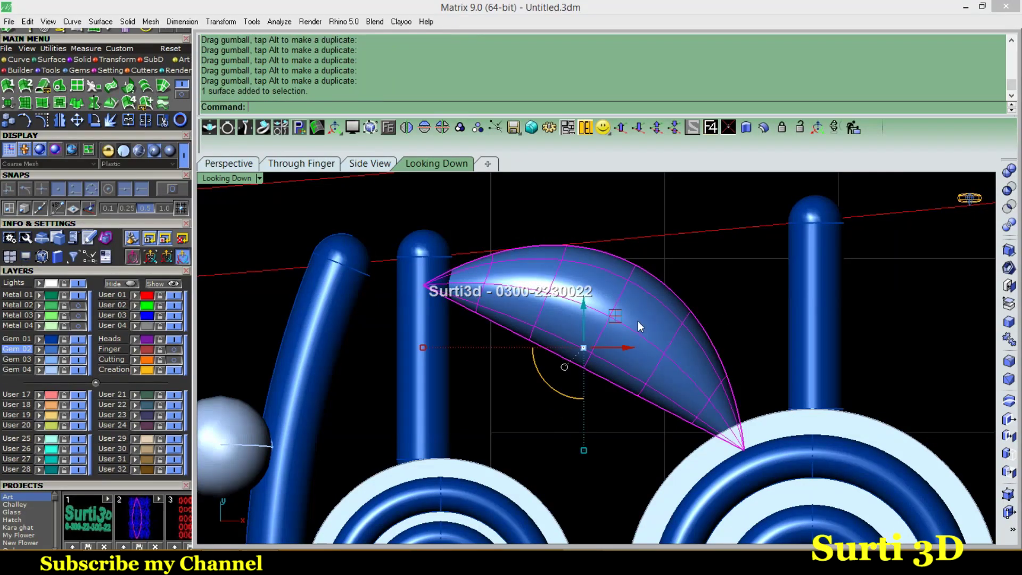
pyautogui.write('cap')
pyautogui.press('Return')
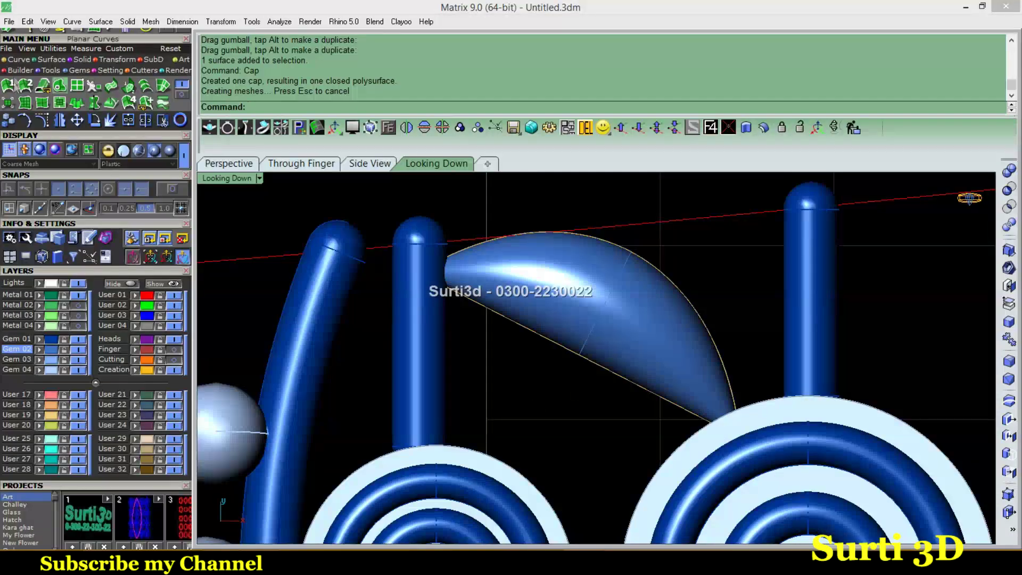
pyautogui.click(163, 102)
# Extract three crosswise isocurves from the leaf
pyautogui.click(372, 107)
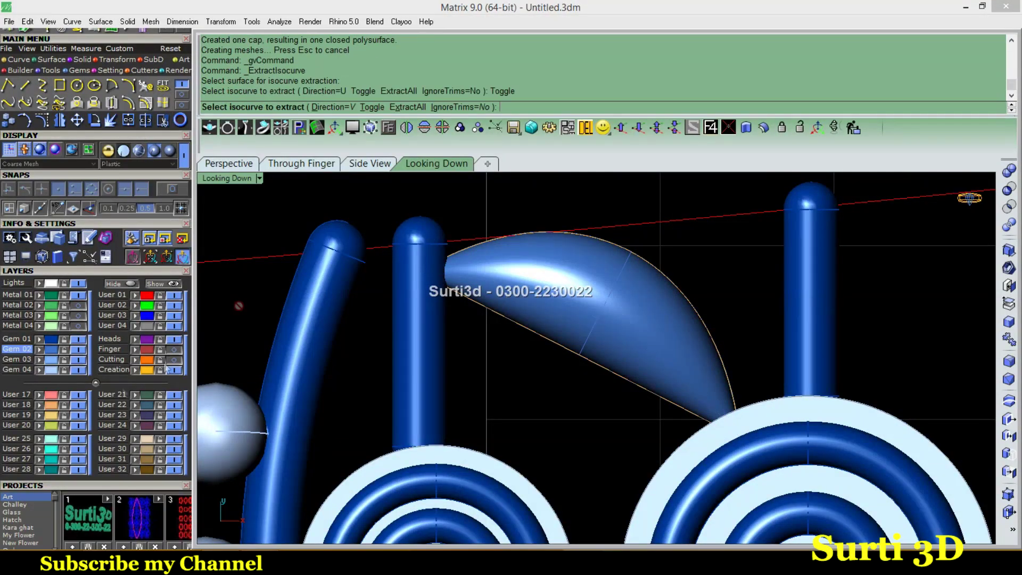
pyautogui.click(709, 388)
pyautogui.click(669, 367)
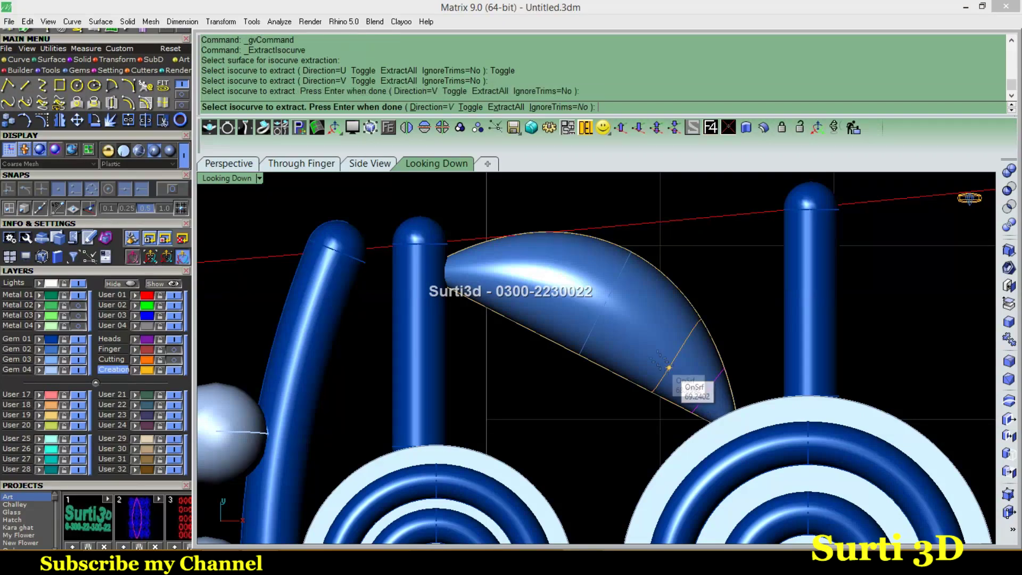
pyautogui.click(630, 338)
pyautogui.press('Return')
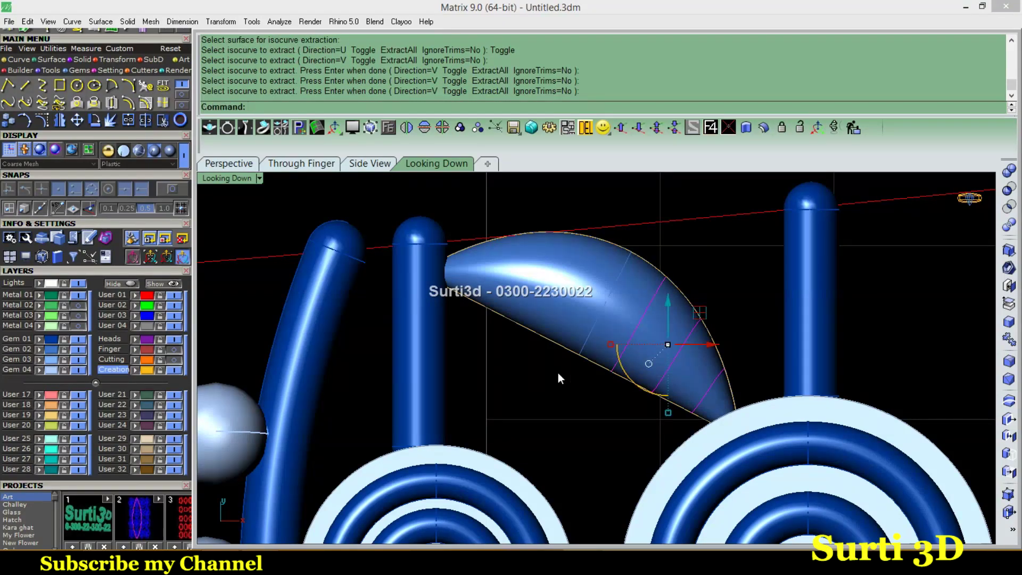
# Extract two lengthwise isocurves along the leaf
pyautogui.press('Return')
pyautogui.click(524, 242)
pyautogui.write('t')
pyautogui.press('Return')
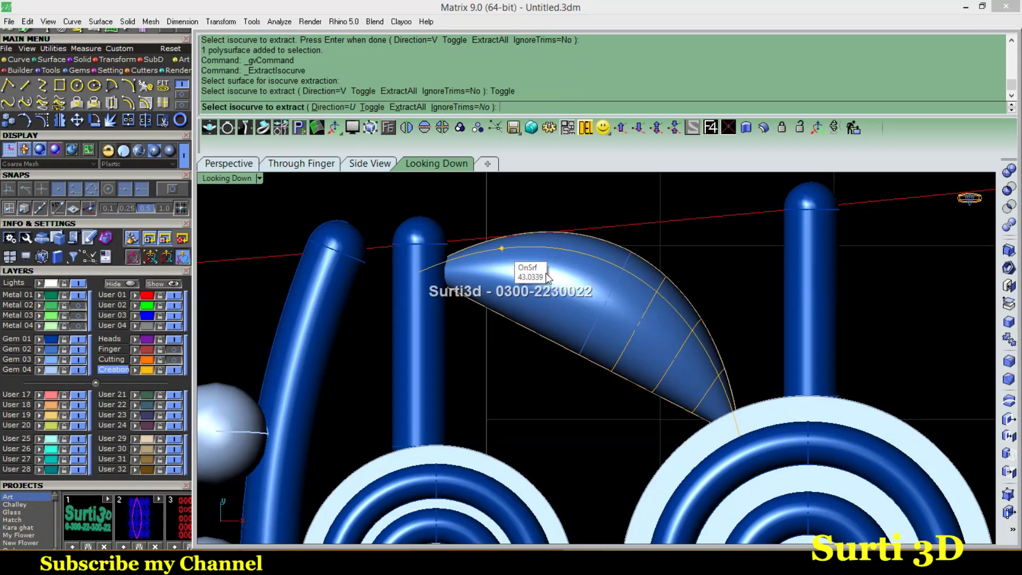
pyautogui.click(542, 276)
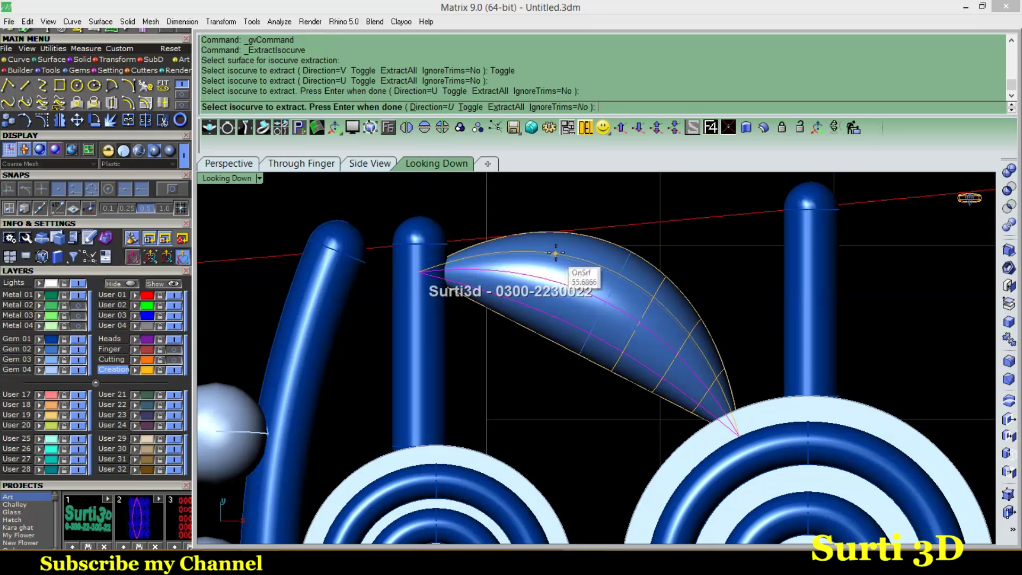
pyautogui.click(561, 246)
pyautogui.press('Return')
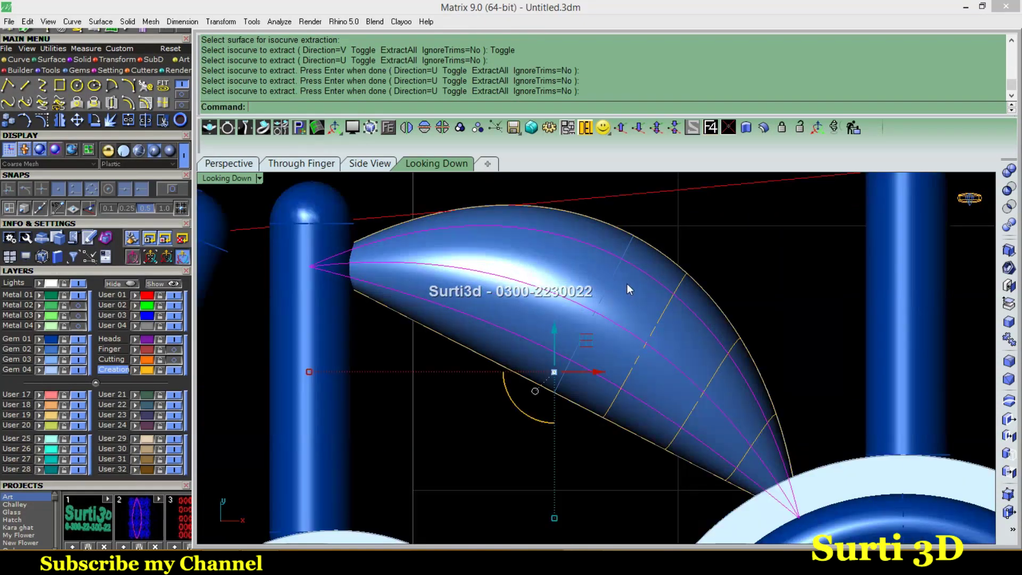
# Hide the Gem layers holding the leaf solid and select the crosswise curves
pyautogui.scroll(2, 628, 298)
pyautogui.click(79, 369)
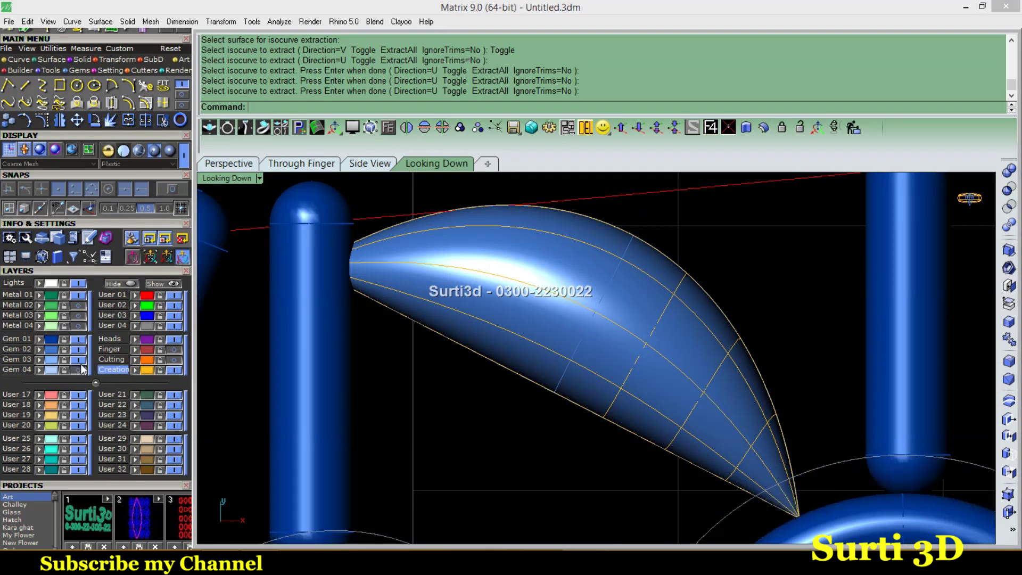
pyautogui.click(78, 349)
pyautogui.moveTo(516, 432); pyautogui.dragTo(531, 435)
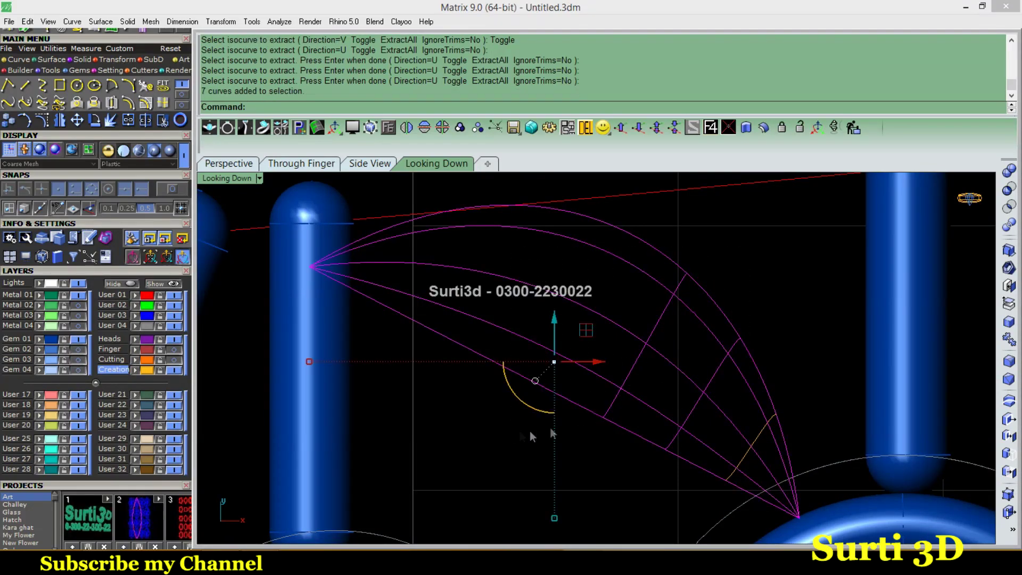
pyautogui.keyDown('ctrl'); pyautogui.moveTo(704, 442); pyautogui.dragTo(701, 421); pyautogui.keyUp('ctrl')
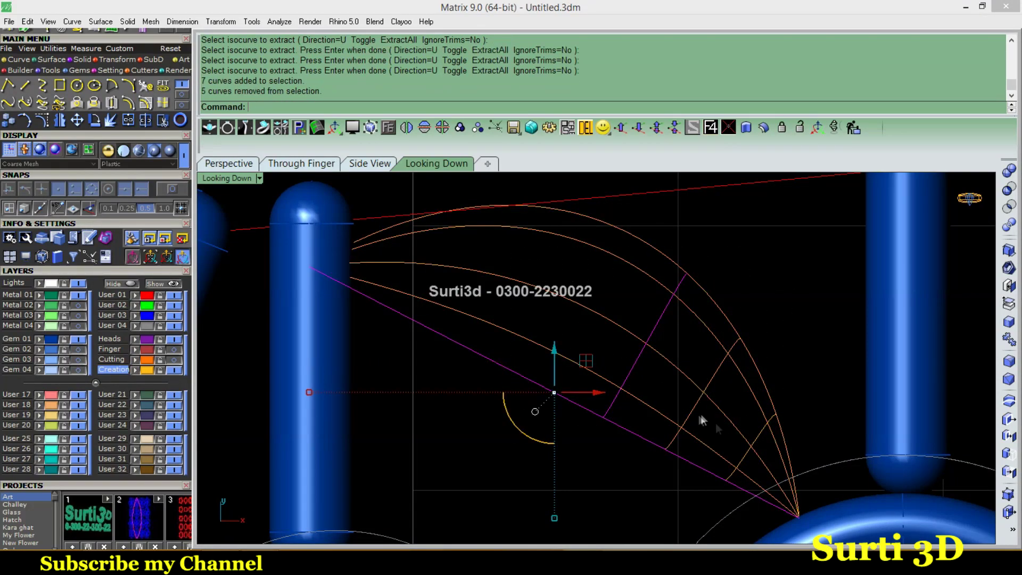
pyautogui.keyDown('ctrl'); pyautogui.click(633, 428); pyautogui.keyUp('ctrl')
pyautogui.keyDown('shift'); pyautogui.click(622, 331); pyautogui.keyUp('shift')
pyautogui.keyDown('shift'); pyautogui.click(559, 356); pyautogui.keyUp('shift')
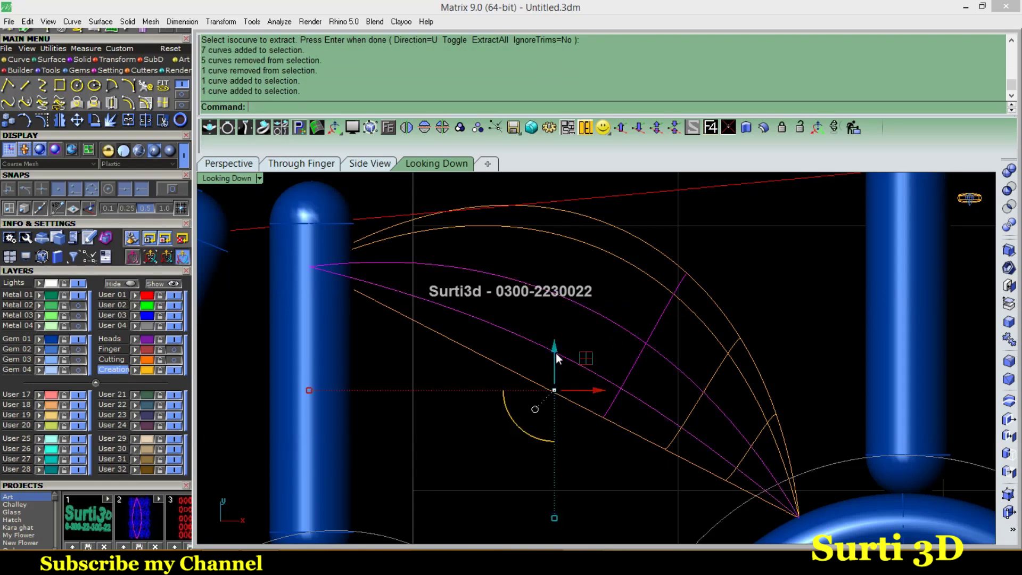
pyautogui.keyDown('shift'); pyautogui.click(635, 281); pyautogui.keyUp('shift')
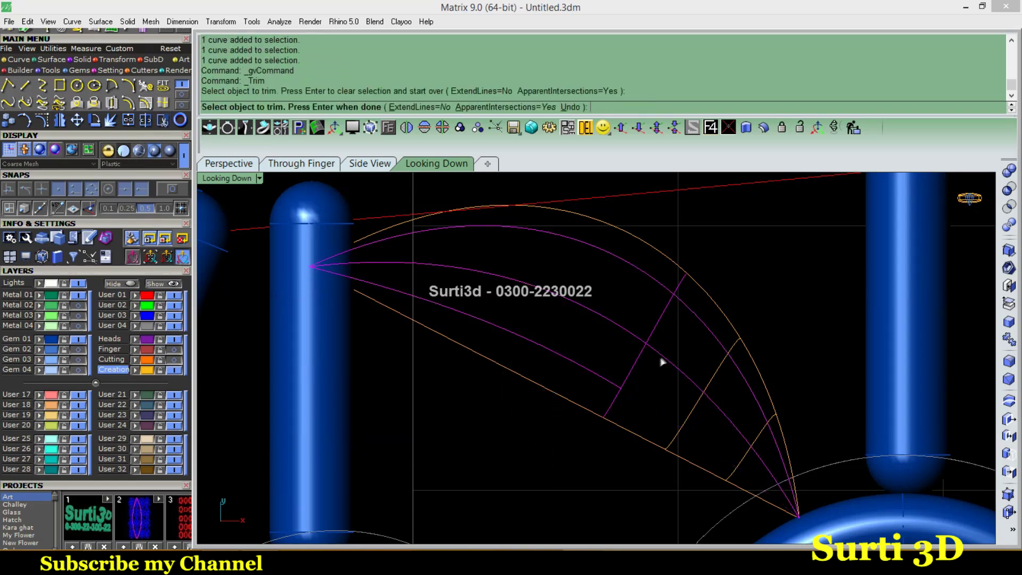
# Trim away excess curve segments to leave vein-like lines across the leaf
pyautogui.click(692, 317)
pyautogui.click(718, 306)
pyautogui.click(747, 292)
pyautogui.press('Return')
pyautogui.click(653, 287)
pyautogui.keyDown('shift'); pyautogui.click(623, 332); pyautogui.keyUp('shift')
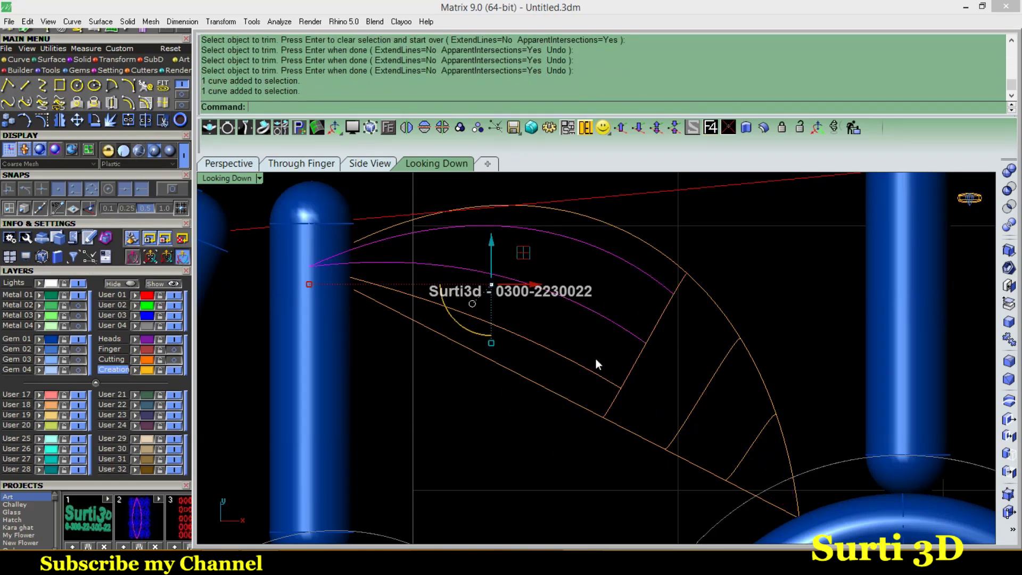
pyautogui.keyDown('shift'); pyautogui.click(596, 375); pyautogui.keyUp('shift')
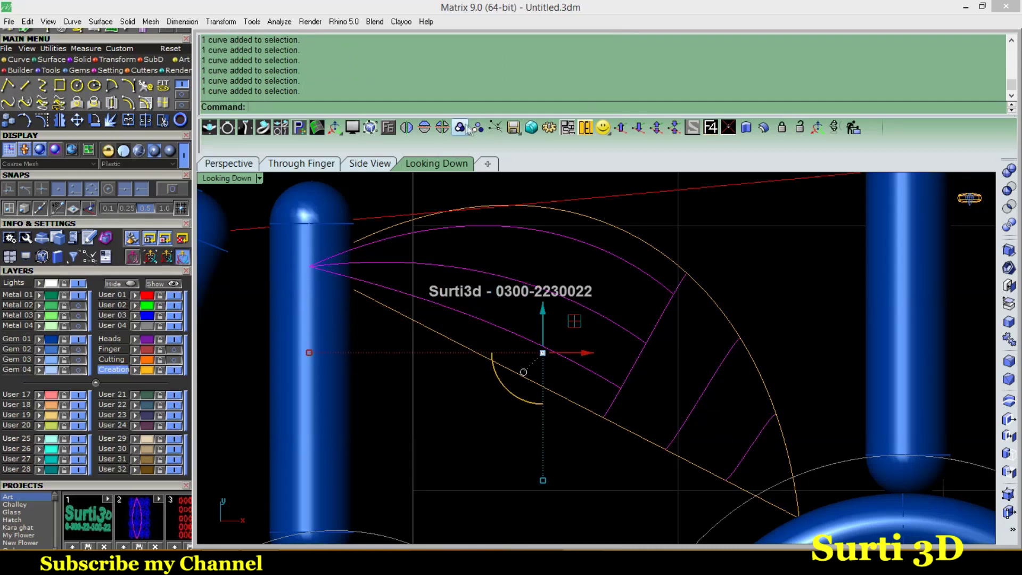
# Undo the thick claw pipes and rebuild them at 0.15 pipe diameter
pyautogui.click(82, 59)
pyautogui.click(42, 85)
pyautogui.press('Return')
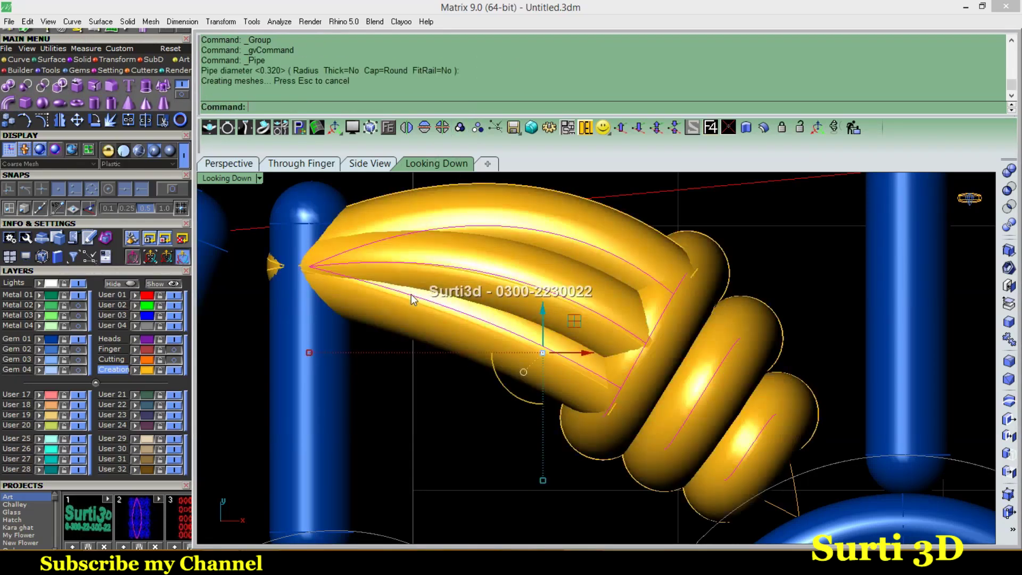
pyautogui.hotkey('ctrl', 'z')
pyautogui.press('Return')
pyautogui.write('2')
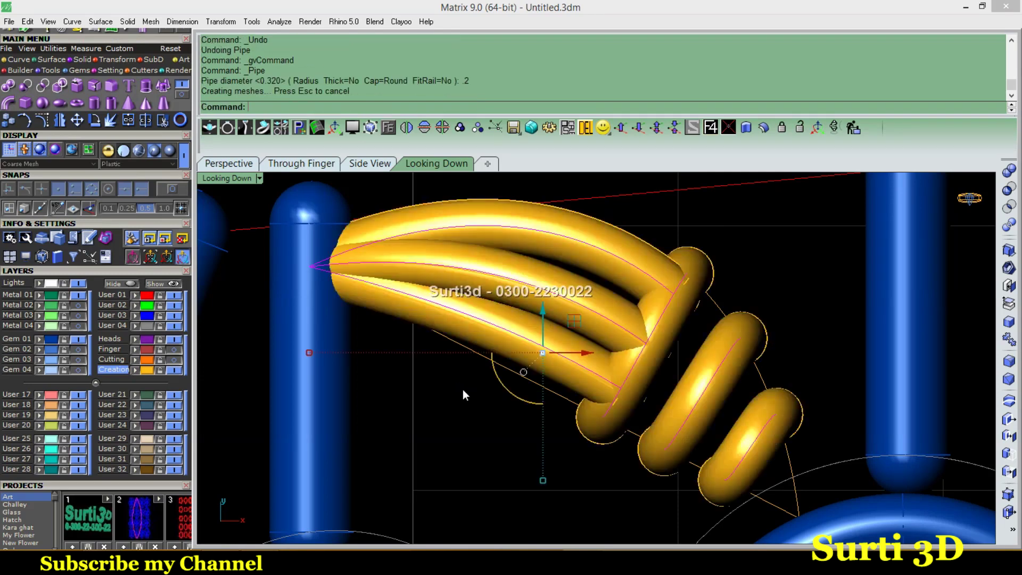
pyautogui.hotkey('ctrl', 'z')
pyautogui.press('Return')
pyautogui.write('.15')
pyautogui.press('Return')
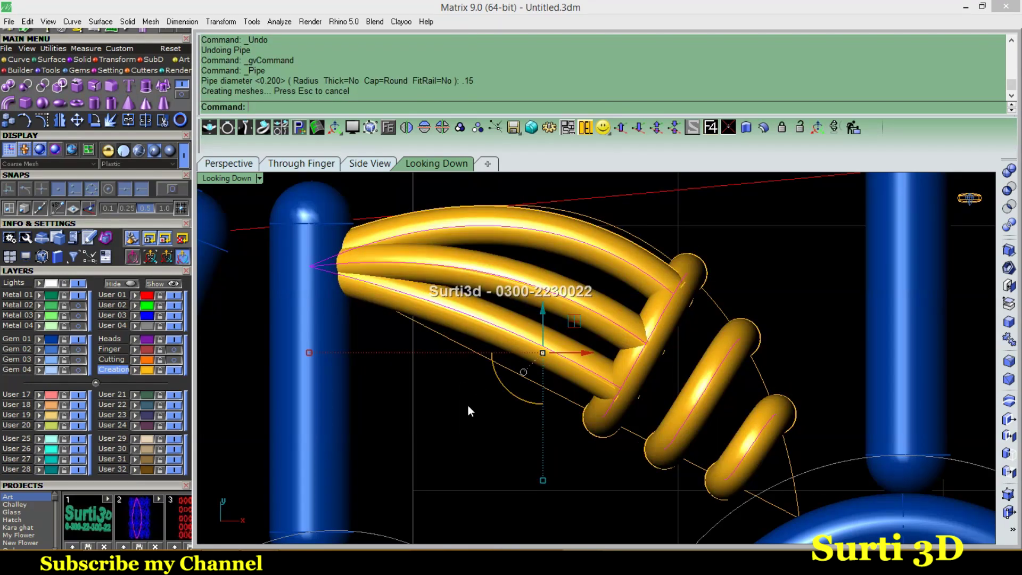
# Select the five gold wire pipes and move them to the Gem 01 layer
pyautogui.scroll(-2, 469, 407)
pyautogui.keyDown('shift'); pyautogui.click(479, 266); pyautogui.keyUp('shift')
pyautogui.keyDown('shift'); pyautogui.click(532, 298); pyautogui.keyUp('shift')
pyautogui.keyDown('shift'); pyautogui.click(611, 372); pyautogui.keyUp('shift')
pyautogui.keyDown('shift'); pyautogui.click(673, 412); pyautogui.keyUp('shift')
pyautogui.keyDown('shift'); pyautogui.click(701, 431); pyautogui.keyUp('shift')
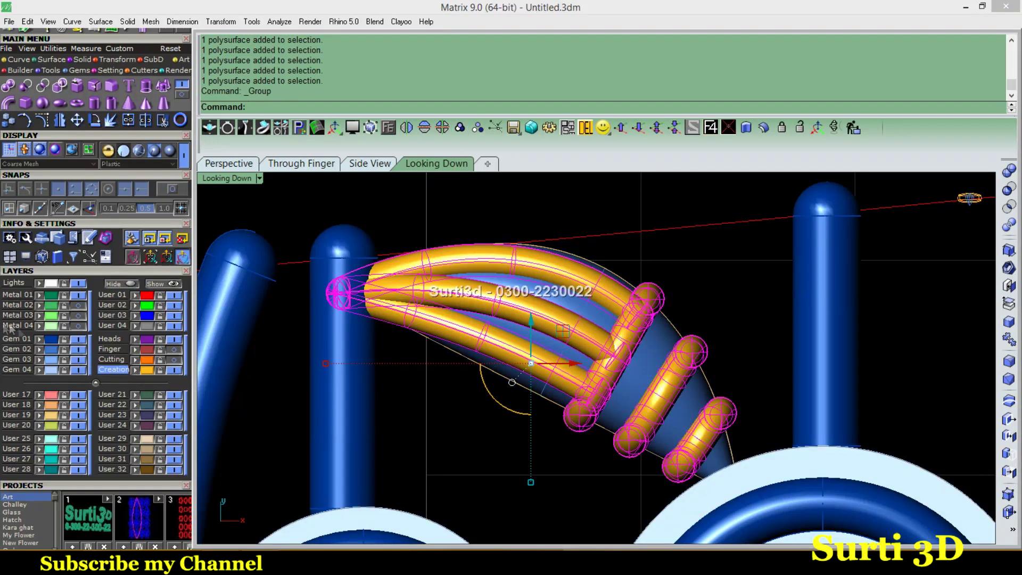
pyautogui.click(39, 339)
# Group the wire pipes with the tapered blade into a single claw
pyautogui.keyDown('shift'); pyautogui.click(553, 299); pyautogui.keyUp('shift')
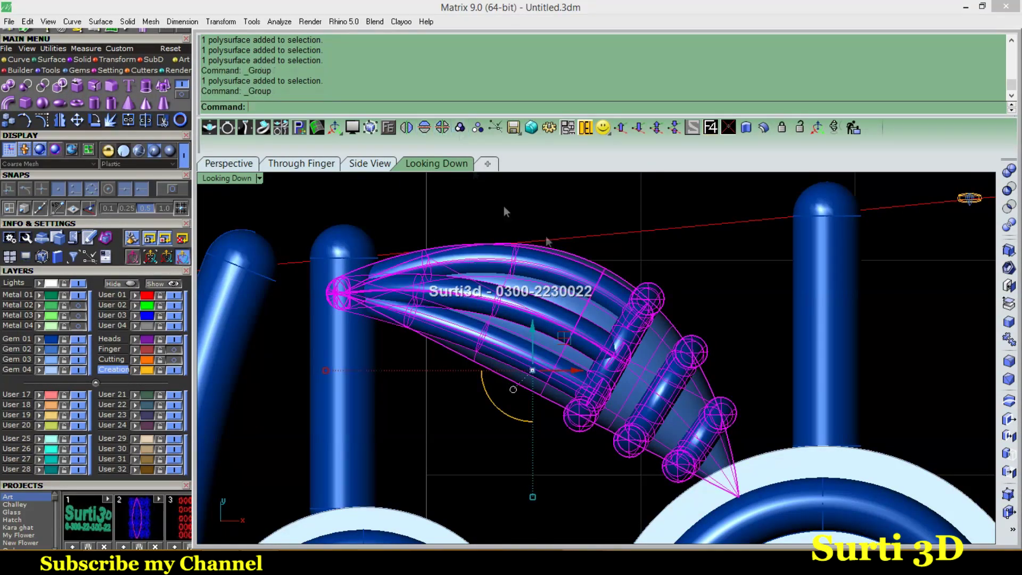
pyautogui.scroll(-3, 504, 209)
pyautogui.scroll(1, 581, 340)
pyautogui.press('Escape')
pyautogui.click(581, 341)
# Make a mirrored copy of the grouped claw below the original
pyautogui.scroll(-1, 583, 348)
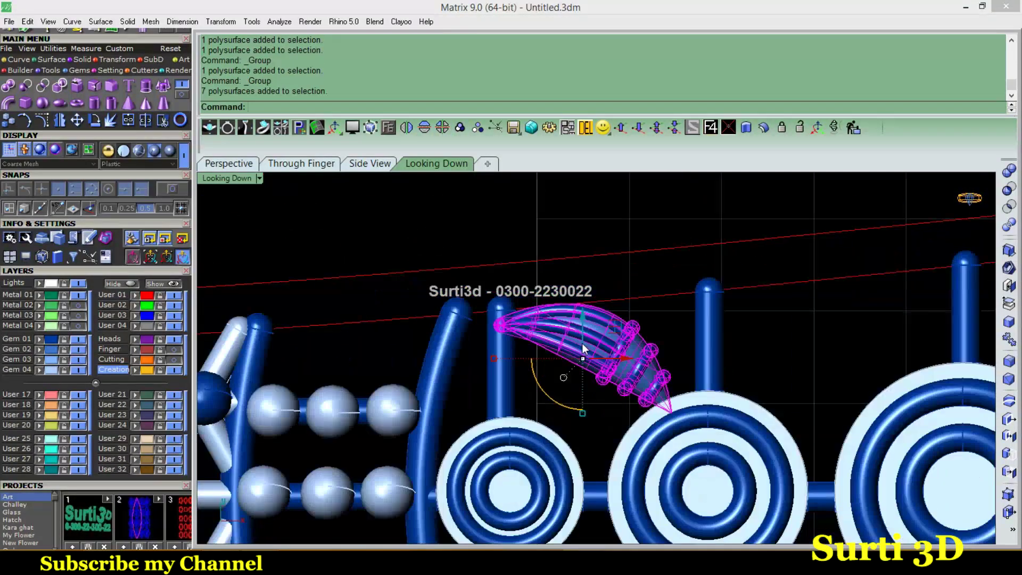
pyautogui.scroll(-2, 582, 348)
pyautogui.click(424, 127)
pyautogui.scroll(-1, 596, 305)
pyautogui.scroll(3, 542, 393)
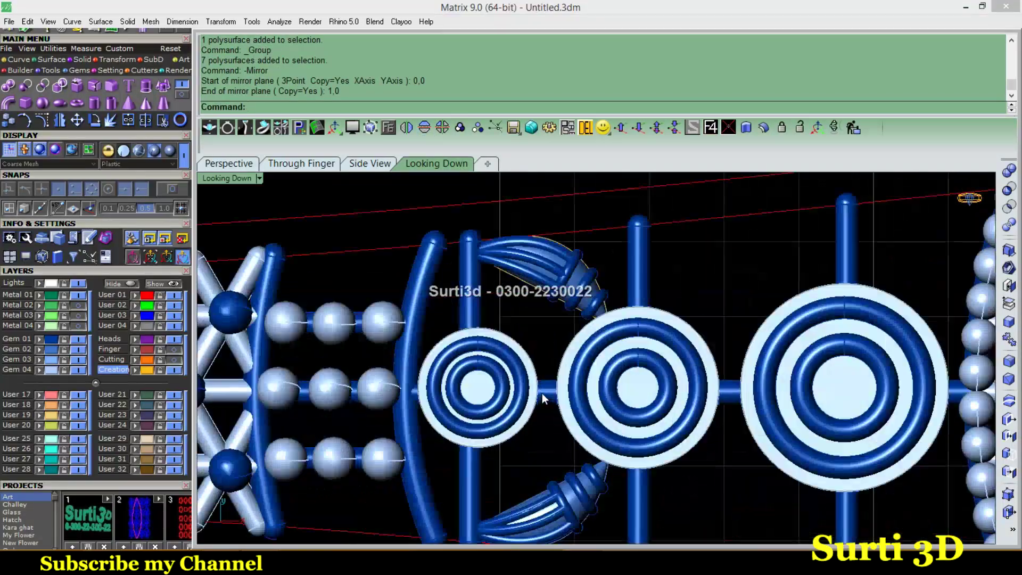
pyautogui.scroll(-2, 542, 393)
# Mirror both claws across a vertical line to the other side of the rings
pyautogui.click(551, 328)
pyautogui.keyDown('shift'); pyautogui.click(559, 473); pyautogui.keyUp('shift')
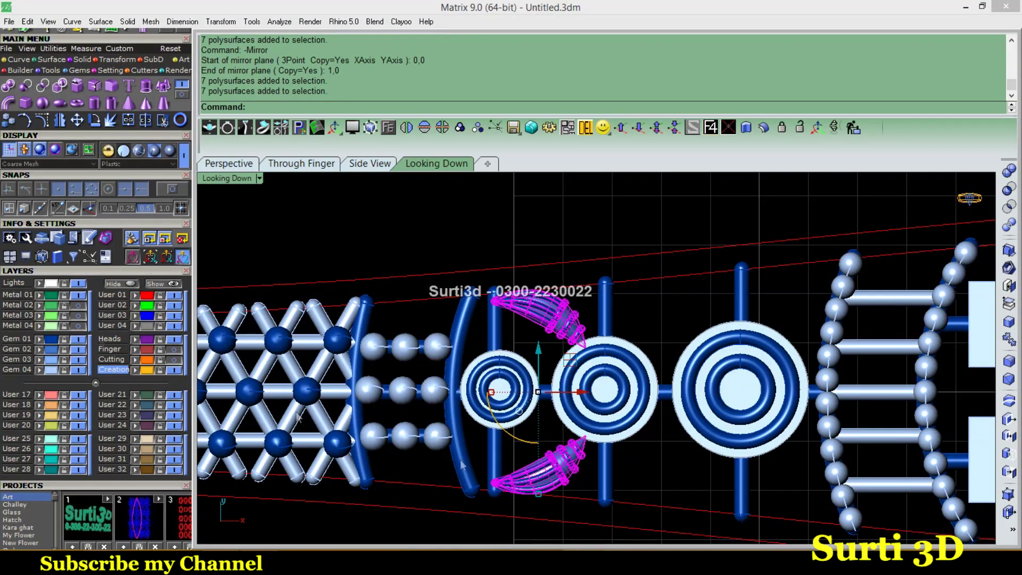
pyautogui.click(59, 120)
pyautogui.click(628, 492)
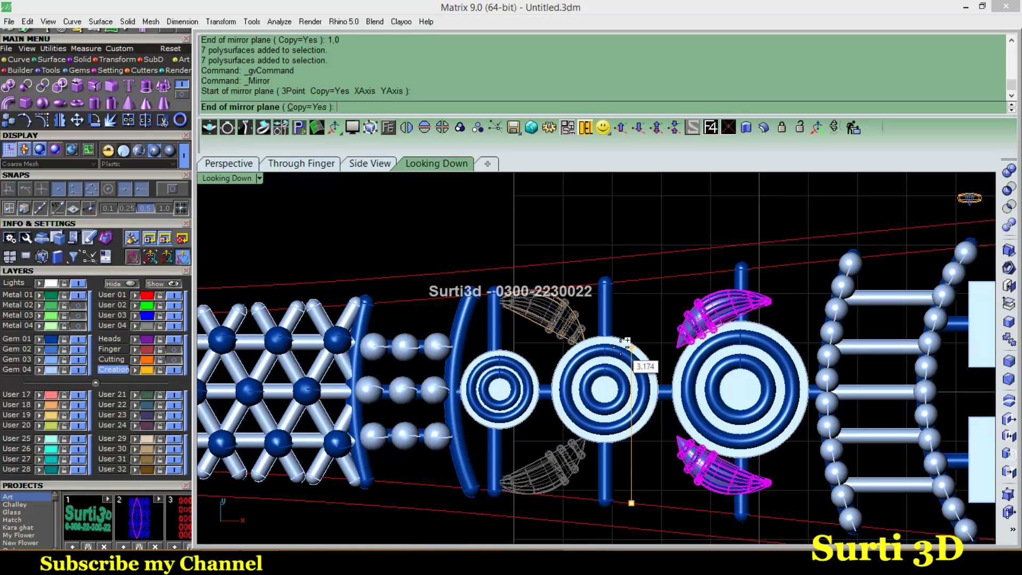
pyautogui.click(641, 367)
# Shift the mirrored claw pair into place beside the ring, undoing an accidental move
pyautogui.keyDown('shift'); pyautogui.click(702, 473); pyautogui.keyUp('shift')
pyautogui.moveTo(760, 396); pyautogui.dragTo(731, 396)
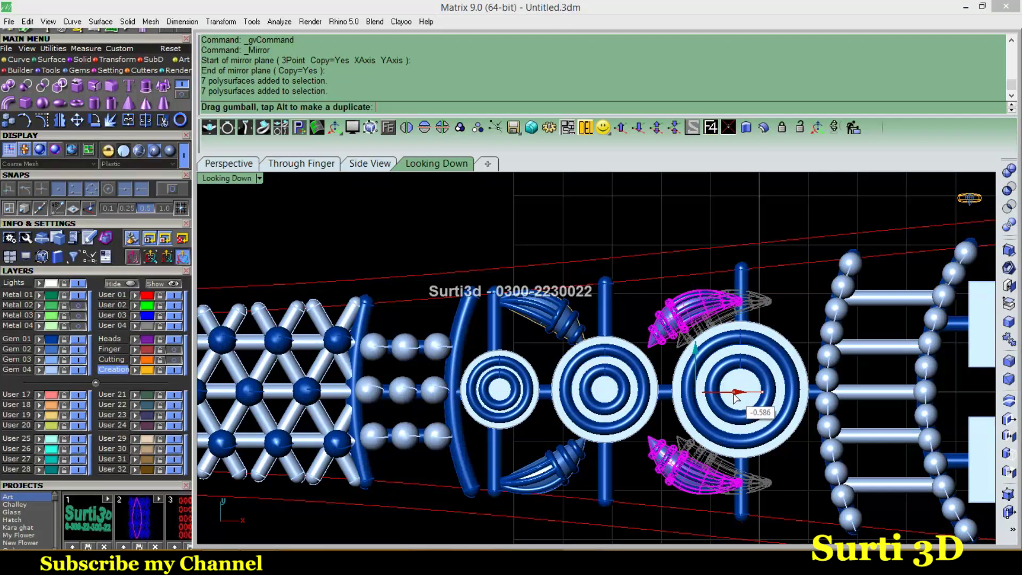
pyautogui.moveTo(620, 463); pyautogui.dragTo(638, 468)
pyautogui.hotkey('ctrl', 'z')
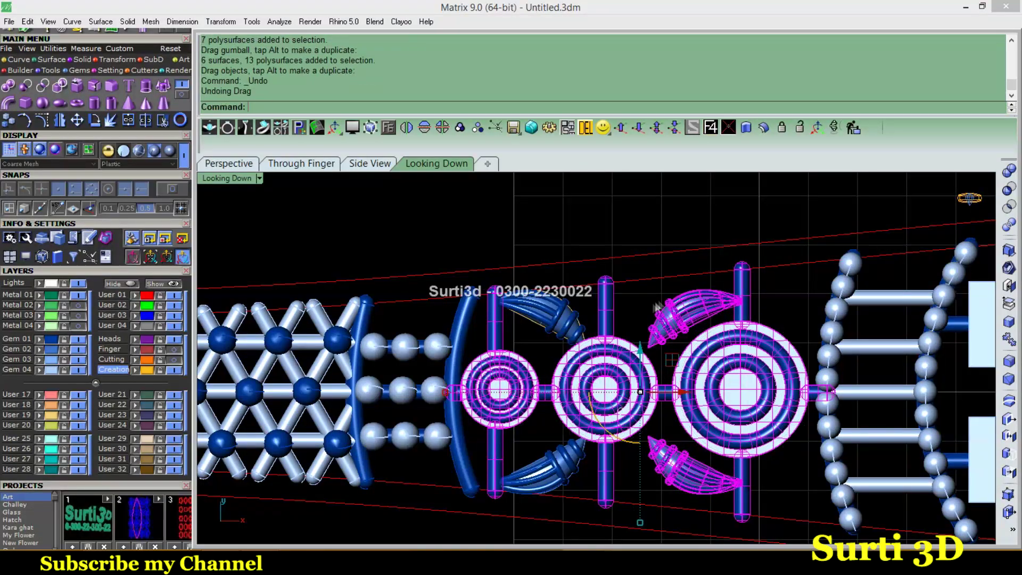
pyautogui.keyDown('shift'); pyautogui.click(685, 476); pyautogui.keyUp('shift')
pyautogui.moveTo(650, 402); pyautogui.dragTo(650, 414)
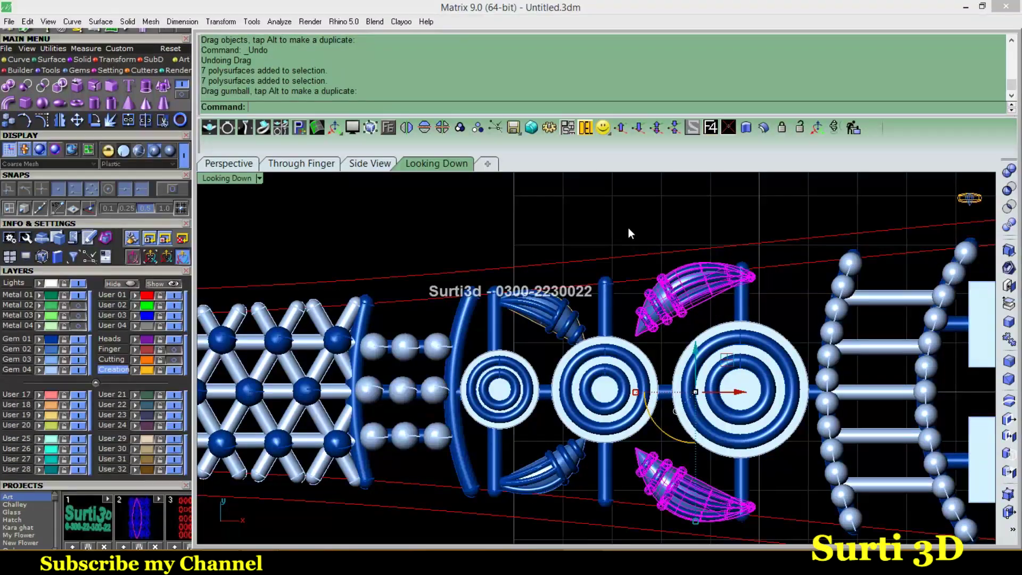
pyautogui.click(628, 229)
# Reposition the upper right claw and delete the misplaced lower right claw
pyautogui.scroll(3, 639, 319)
pyautogui.scroll(-3, 642, 395)
pyautogui.scroll(3, 642, 395)
pyautogui.click(681, 373)
pyautogui.moveTo(707, 390)
pyautogui.mouseDown()
pyautogui.moveTo(721, 390)
pyautogui.moveTo(692, 393)
pyautogui.mouseUp()
pyautogui.scroll(-3, 602, 333)
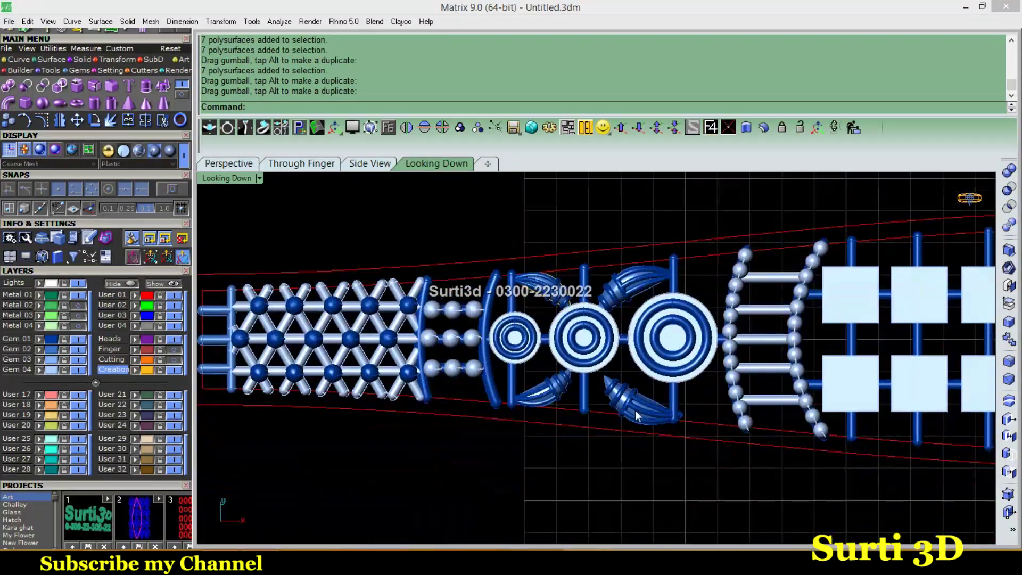
pyautogui.click(644, 405)
pyautogui.press('Delete')
# Mirror the upper right claw downward to replace the deleted one
pyautogui.click(639, 274)
pyautogui.click(424, 127)
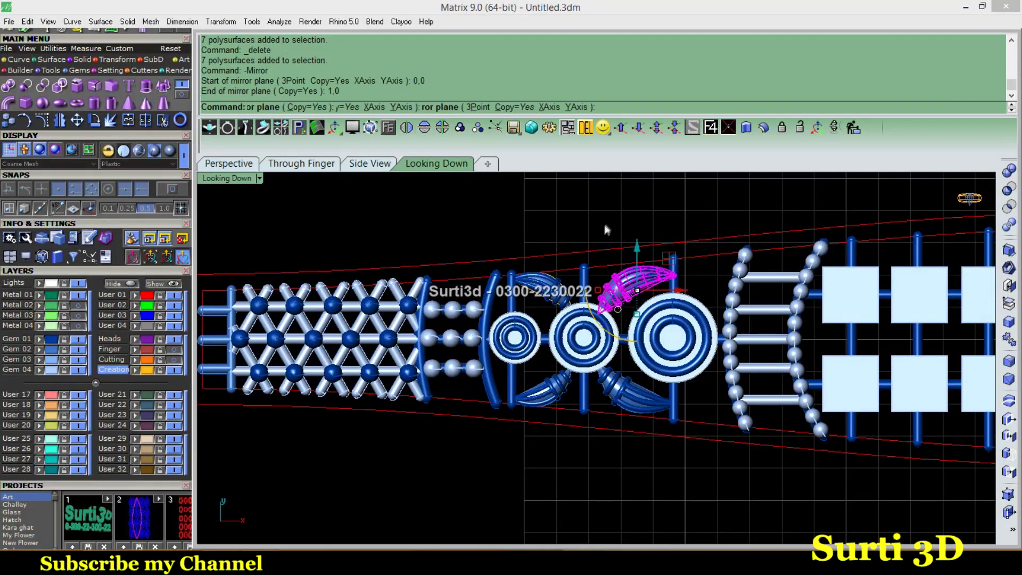
pyautogui.scroll(3, 577, 280)
pyautogui.scroll(-3, 578, 282)
pyautogui.scroll(4, 529, 289)
pyautogui.scroll(-1, 528, 289)
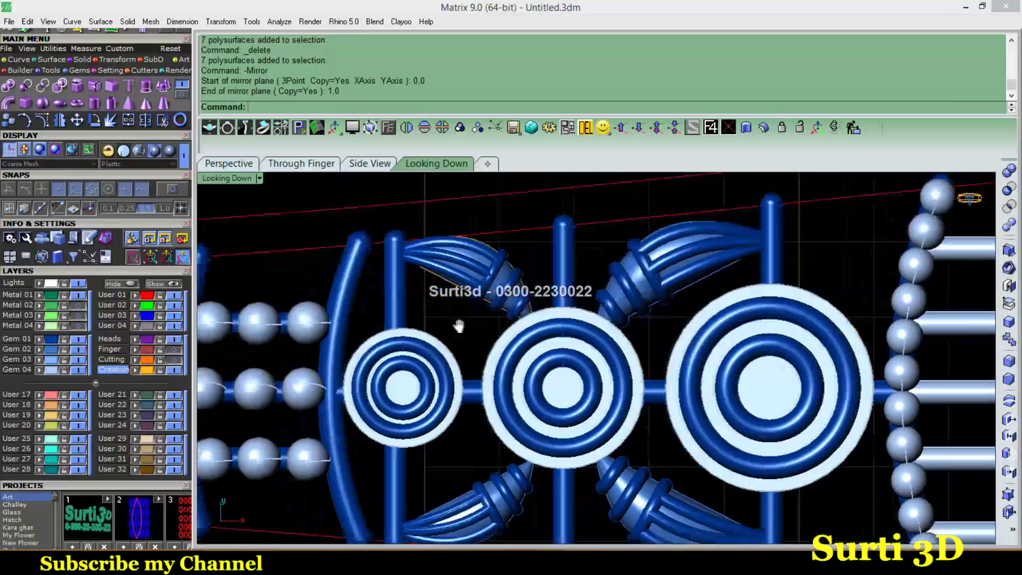
pyautogui.moveTo(456, 319); pyautogui.dragTo(472, 347, button='right')
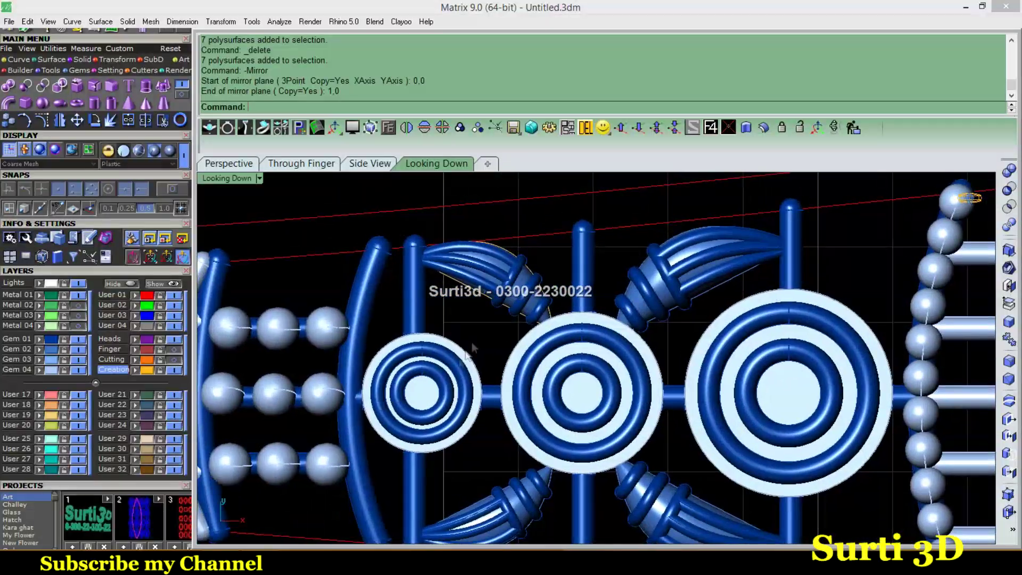
pyautogui.click(20, 71)
pyautogui.scroll(3, 469, 340)
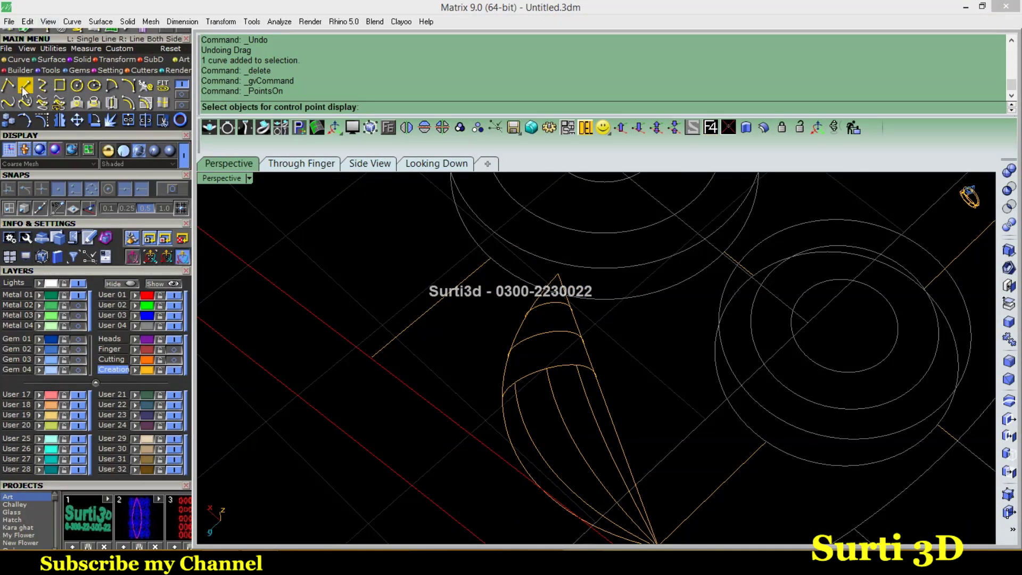
# Draw a short line ending on the claw edge and pipe it at 0.32 diameter
pyautogui.click(23, 89)
pyautogui.click(685, 377)
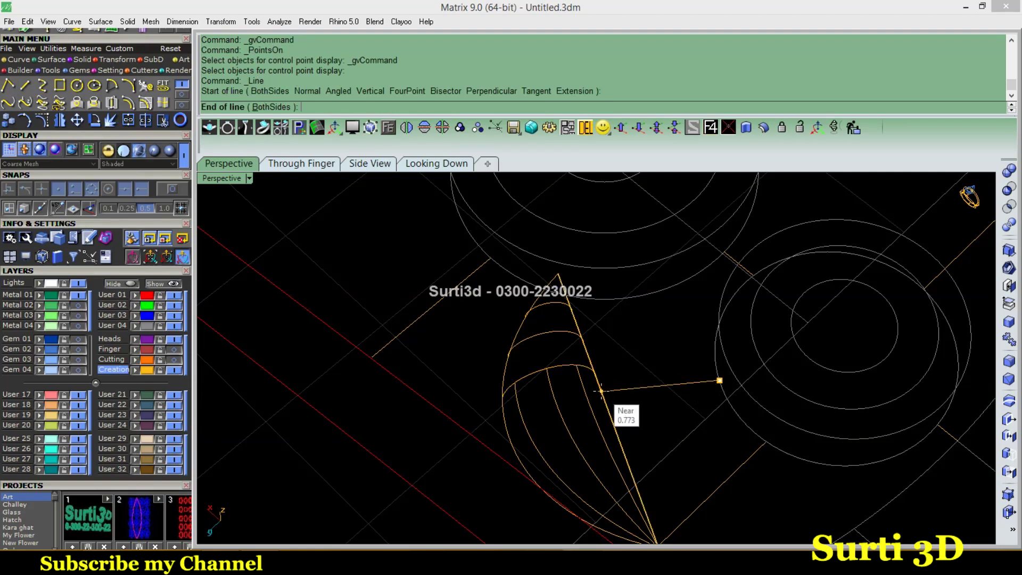
pyautogui.click(601, 391)
pyautogui.moveTo(616, 326); pyautogui.dragTo(657, 401, button='right')
pyautogui.click(656, 401)
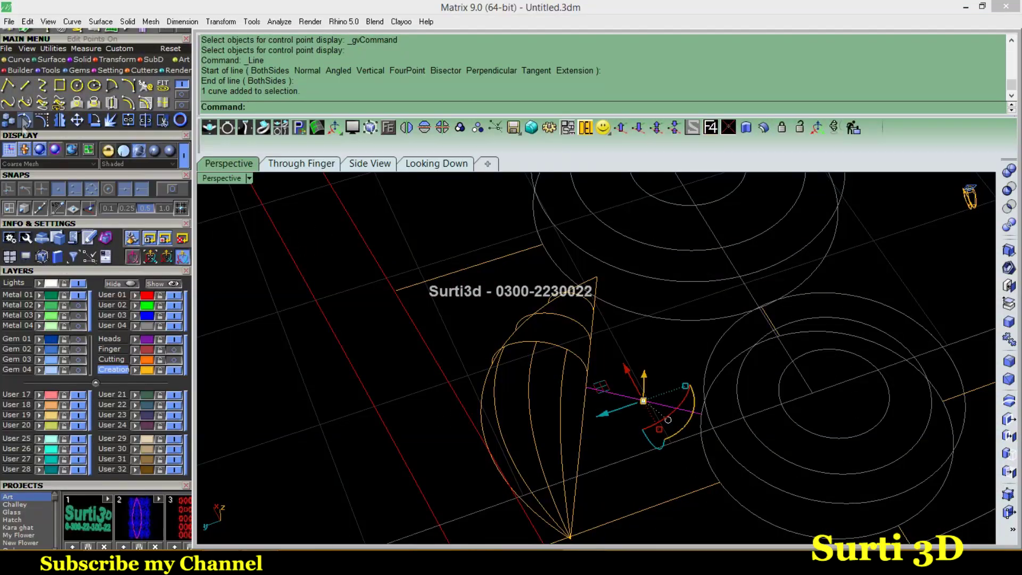
pyautogui.click(24, 121)
pyautogui.press('Return')
pyautogui.press('Return')
pyautogui.press('Return')
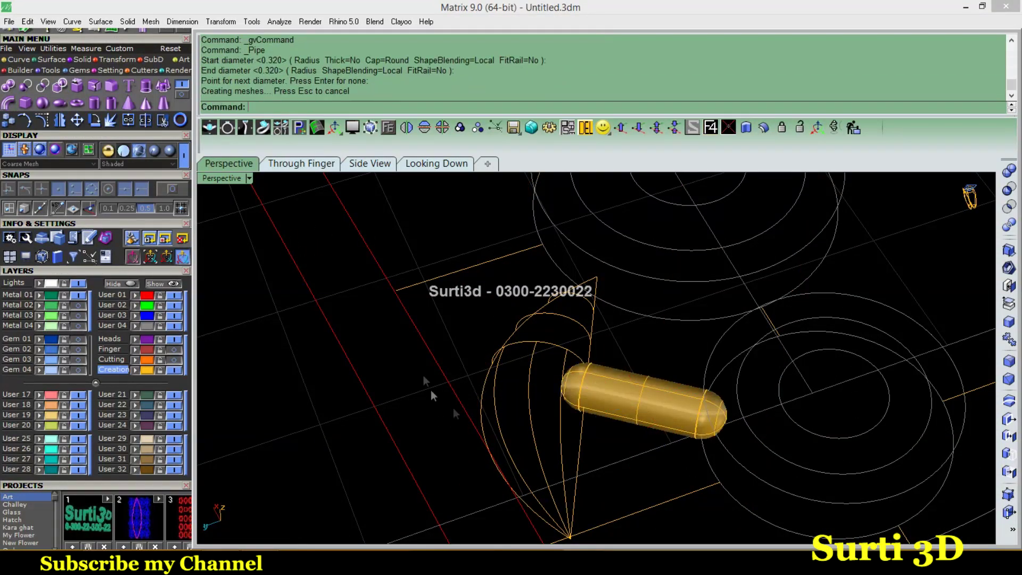
# Show the hidden Gem layers, switch to the top-down view, and mirror the rod below
pyautogui.click(79, 349)
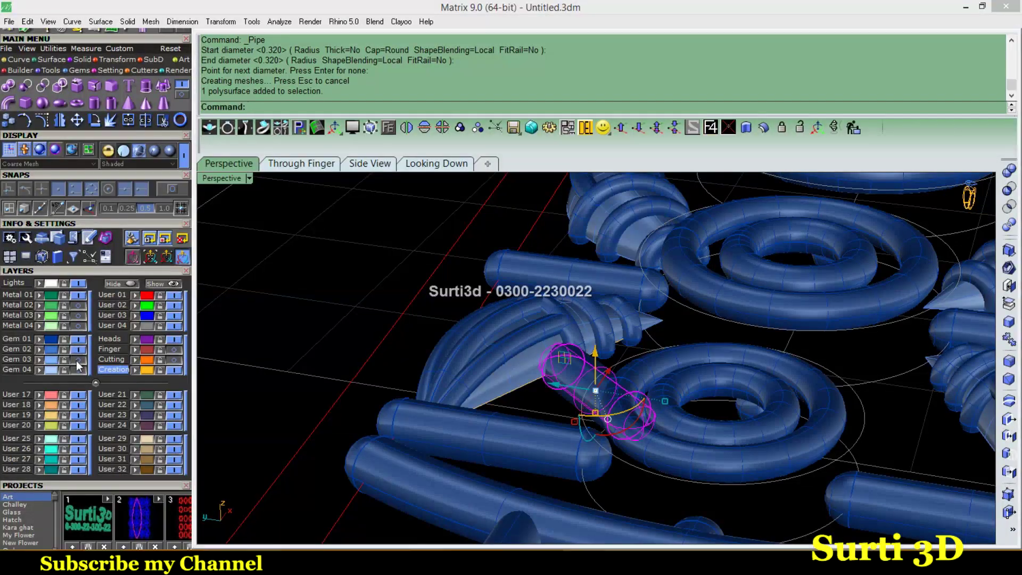
pyautogui.click(78, 359)
pyautogui.click(435, 163)
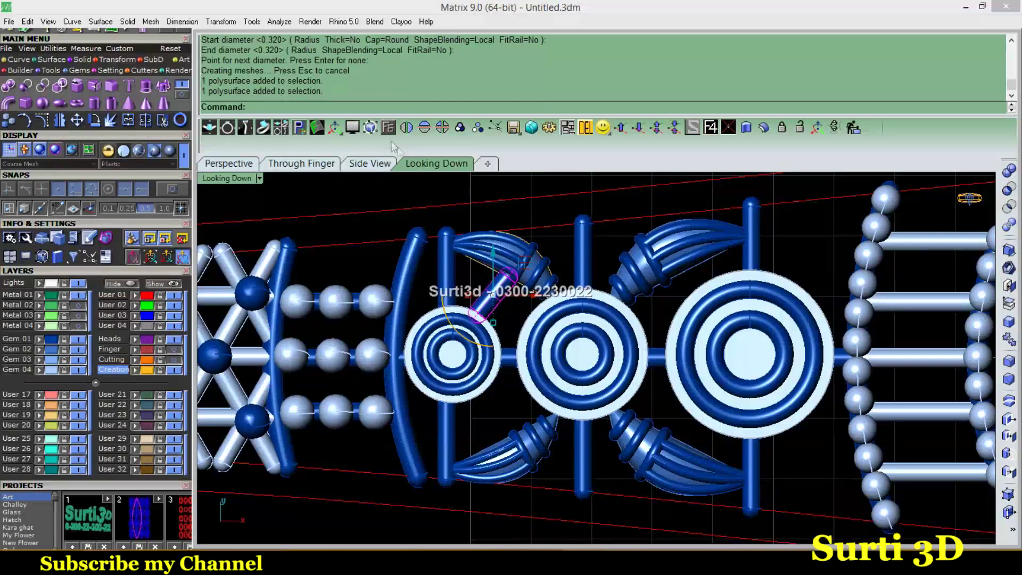
pyautogui.click(424, 126)
pyautogui.scroll(-3, 496, 321)
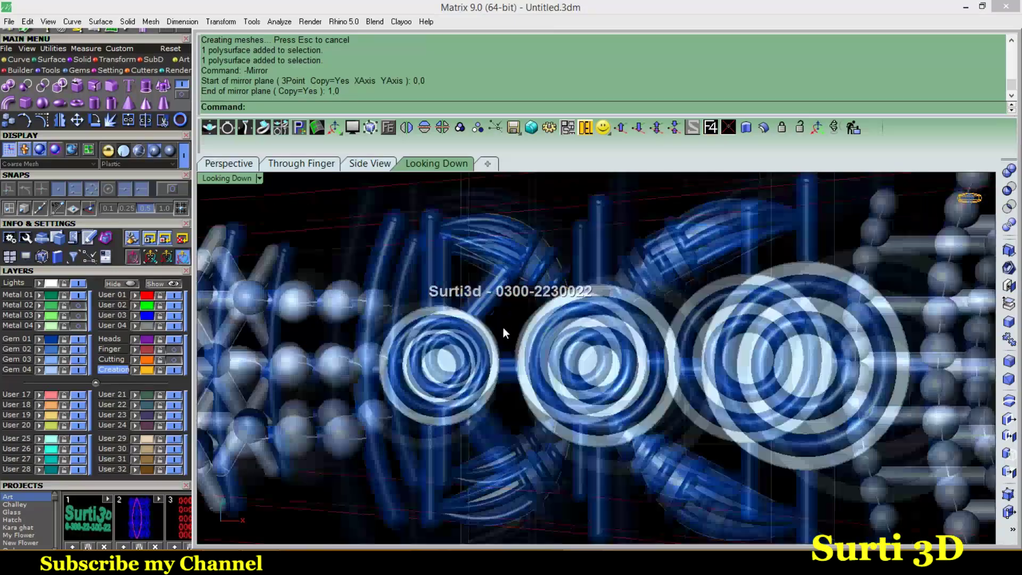
# Move, nudge and slightly rotate the diagonal rod into position
pyautogui.scroll(5, 503, 327)
pyautogui.click(441, 324)
pyautogui.moveTo(486, 327)
pyautogui.mouseDown()
pyautogui.moveTo(681, 340)
pyautogui.moveTo(641, 376)
pyautogui.mouseUp()
pyautogui.moveTo(598, 319); pyautogui.dragTo(605, 344)
pyautogui.moveTo(653, 395); pyautogui.dragTo(665, 405)
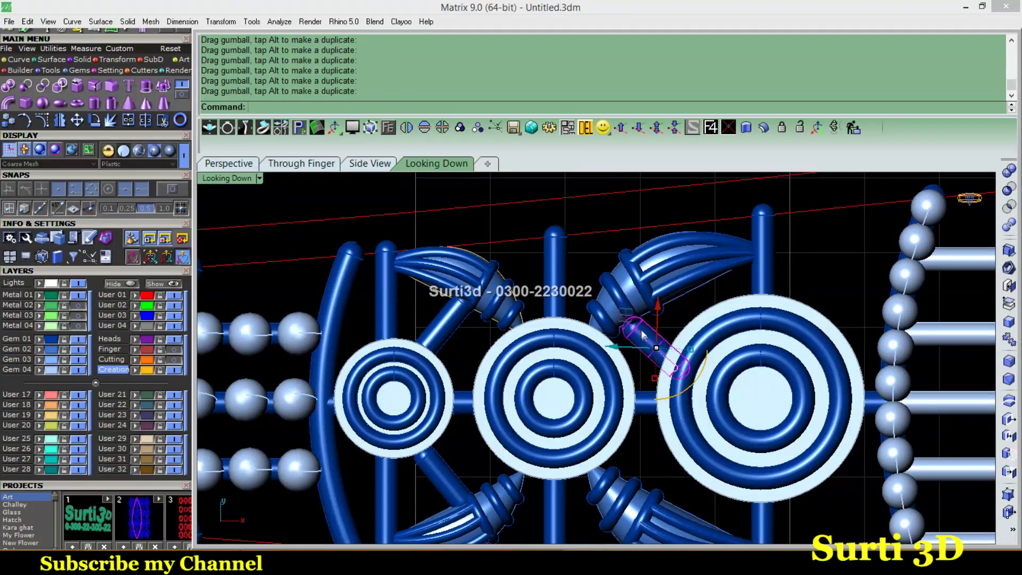
# Check the rod's fit in perspective, then mirror it to the other side in top view
pyautogui.scroll(5, 585, 271)
pyautogui.click(716, 351)
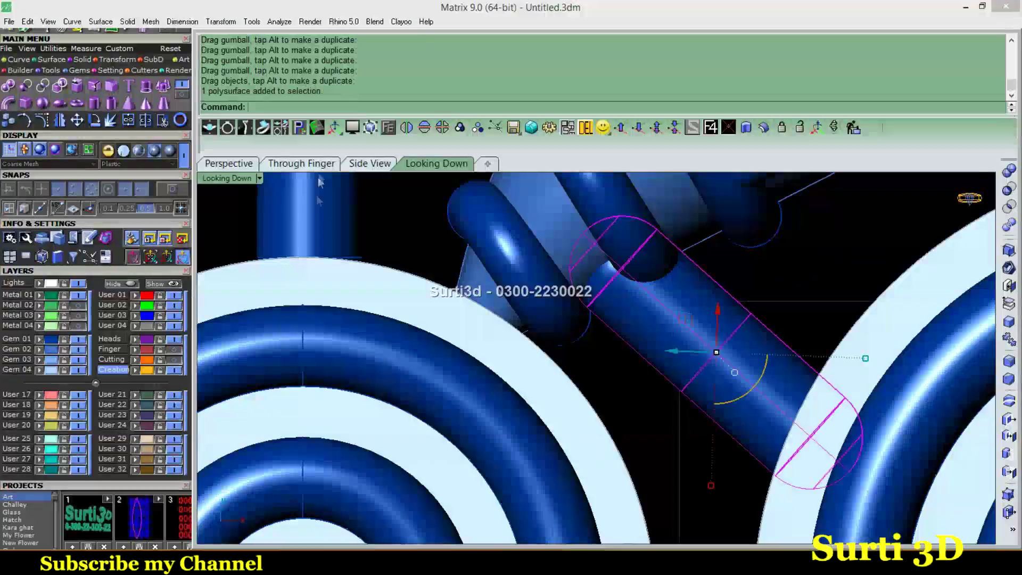
pyautogui.hotkey('ctrl', 'Tab')
pyautogui.moveTo(709, 390); pyautogui.dragTo(495, 393, button='right')
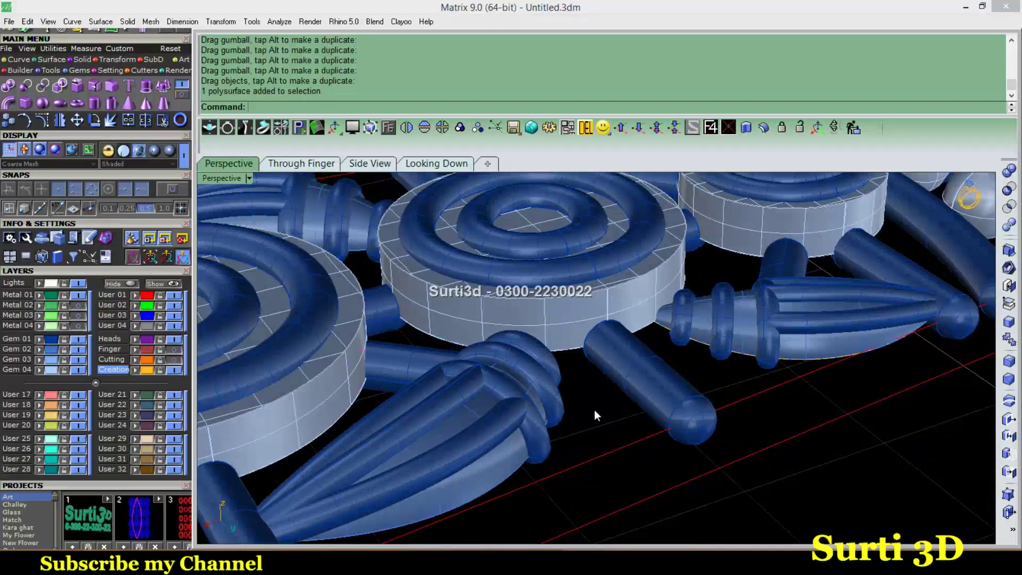
pyautogui.moveTo(495, 393); pyautogui.dragTo(582, 449, button='right')
pyautogui.click(436, 163)
pyautogui.scroll(-3, 479, 320)
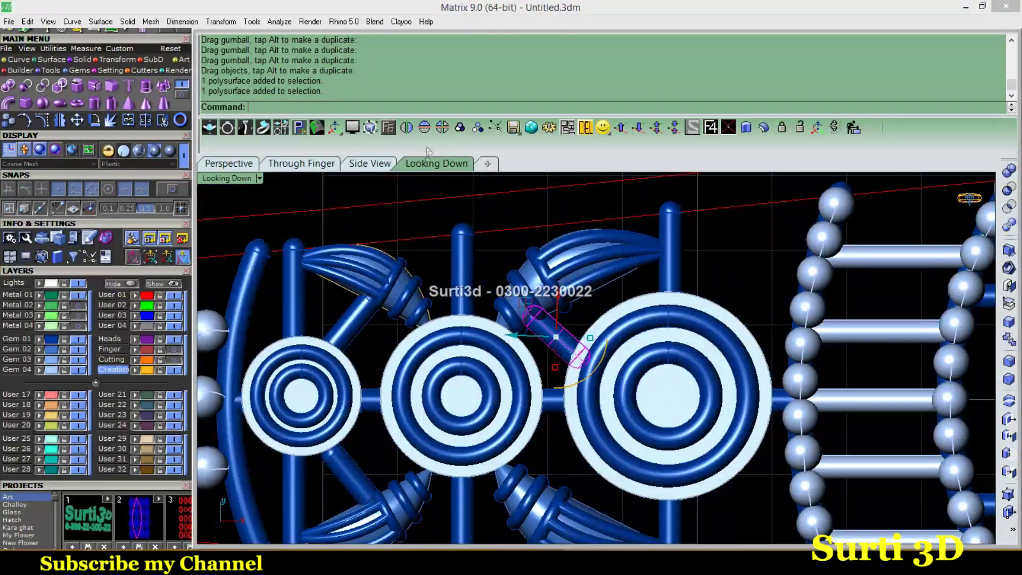
pyautogui.click(424, 127)
pyautogui.scroll(3, 553, 392)
# Group the left rods with the five horn pieces
pyautogui.keyDown('shift'); pyautogui.click(367, 234); pyautogui.keyUp('shift')
pyautogui.keyDown('shift'); pyautogui.click(348, 396); pyautogui.keyUp('shift')
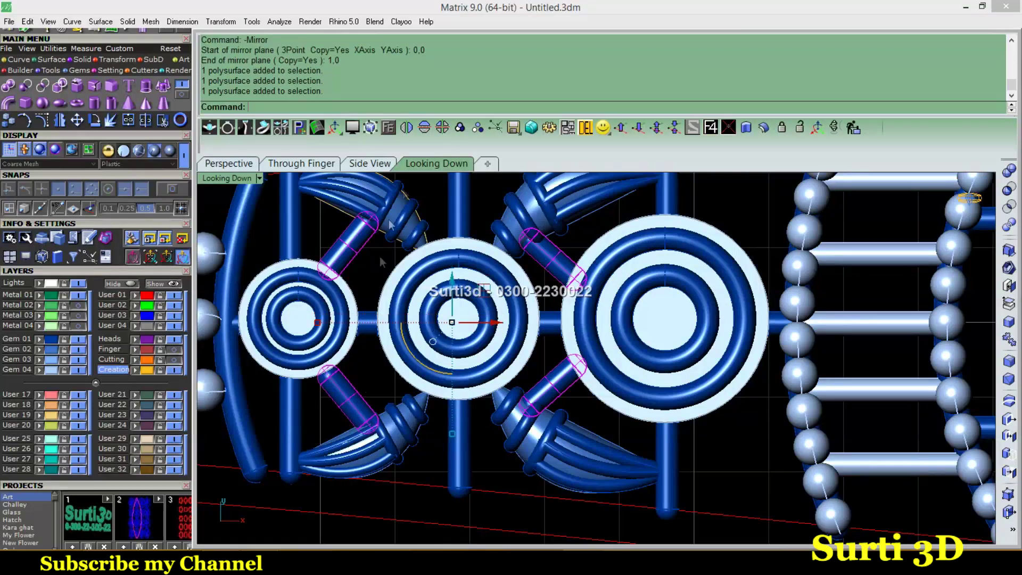
pyautogui.click(458, 129)
pyautogui.keyDown('shift'); pyautogui.click(396, 219); pyautogui.keyUp('shift')
pyautogui.keyDown('shift'); pyautogui.click(399, 438); pyautogui.keyUp('shift')
pyautogui.keyDown('shift'); pyautogui.click(498, 429); pyautogui.keyUp('shift')
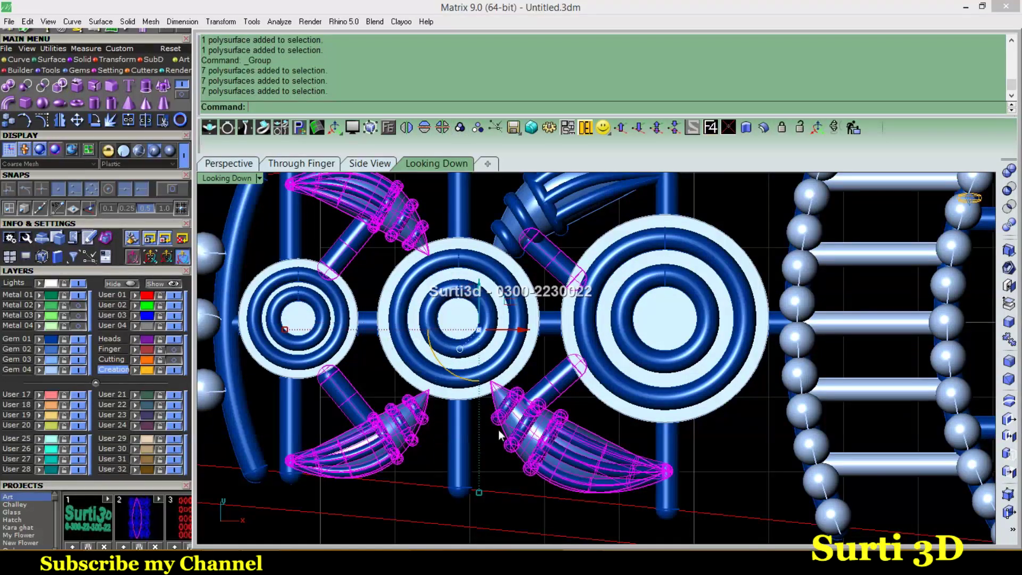
pyautogui.keyDown('shift'); pyautogui.click(537, 238); pyautogui.keyUp('shift')
pyautogui.click(459, 129)
pyautogui.scroll(-3, 479, 320)
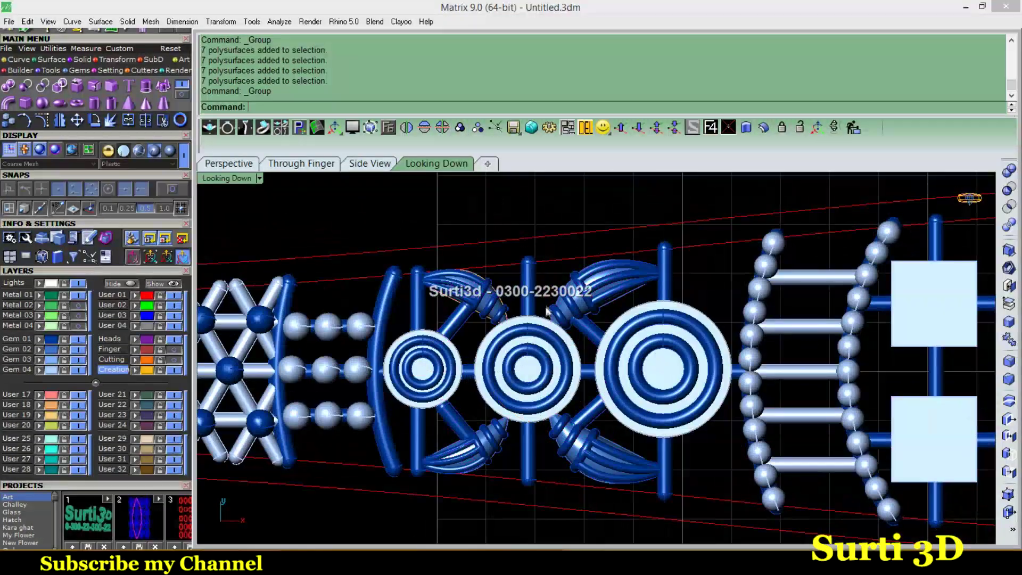
pyautogui.scroll(4, 575, 312)
# Group the central rings, rods and motif horn pieces together, then deselect
pyautogui.click(574, 312)
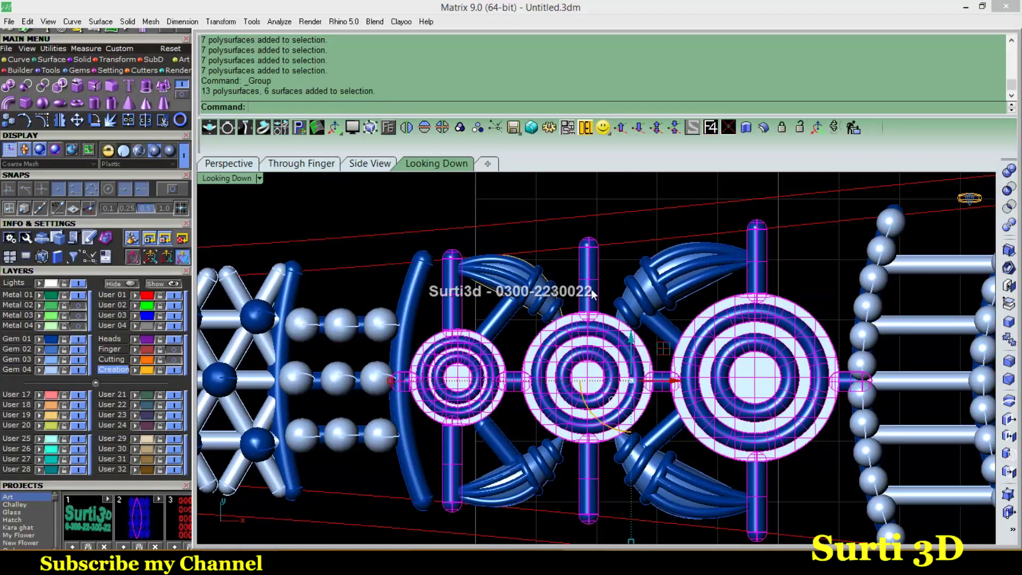
pyautogui.keyDown('shift'); pyautogui.click(550, 319); pyautogui.keyUp('shift')
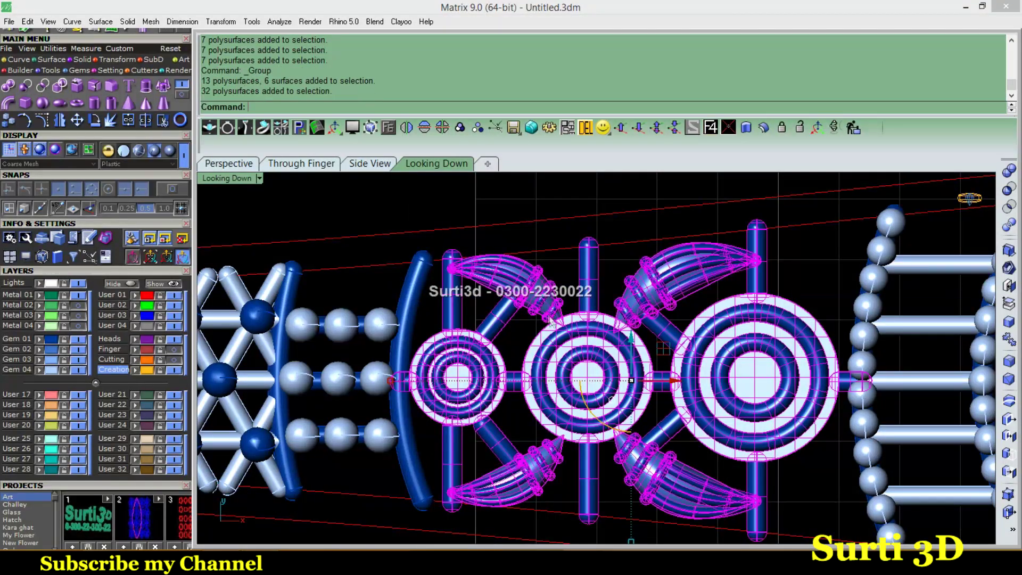
pyautogui.click(459, 128)
pyautogui.scroll(-2, 611, 213)
pyautogui.scroll(-2, 610, 212)
pyautogui.scroll(2, 611, 213)
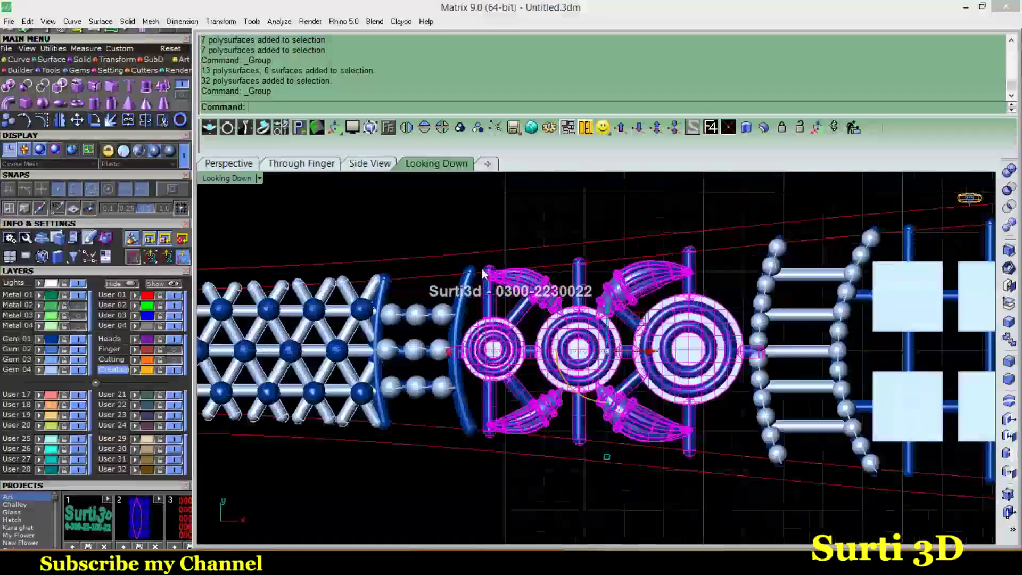
pyautogui.scroll(2, 610, 213)
pyautogui.click(611, 213)
pyautogui.press('Right')
pyautogui.press('Right')
pyautogui.press('Right')
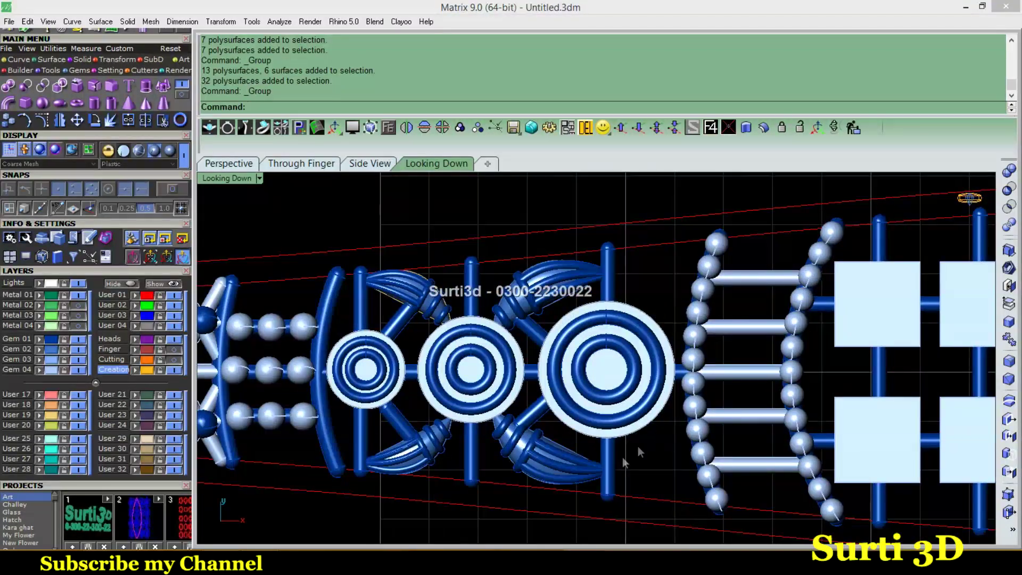
pyautogui.scroll(2, 637, 452)
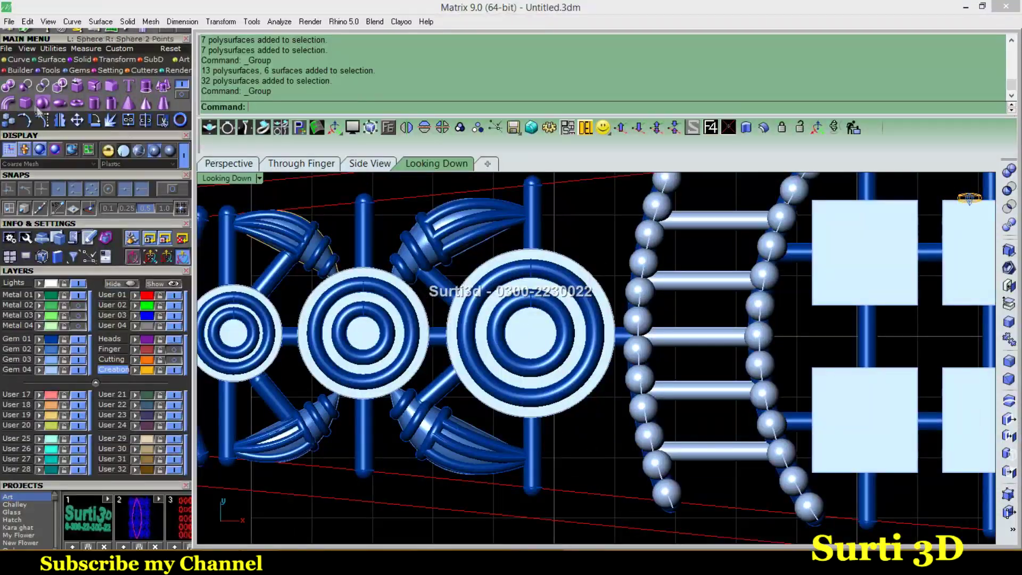
# Create a sphere beside the largest ring and enlarge it to size
pyautogui.click(42, 102)
pyautogui.scroll(1, 581, 263)
pyautogui.scroll(2, 582, 262)
pyautogui.click(548, 264)
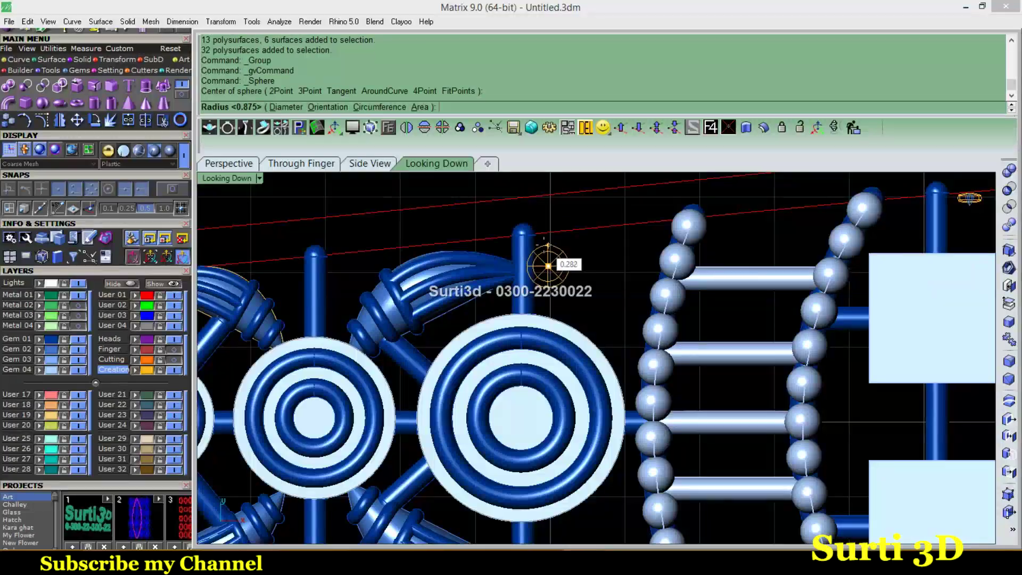
pyautogui.scroll(3, 570, 281)
pyautogui.press('Return')
pyautogui.click(553, 297)
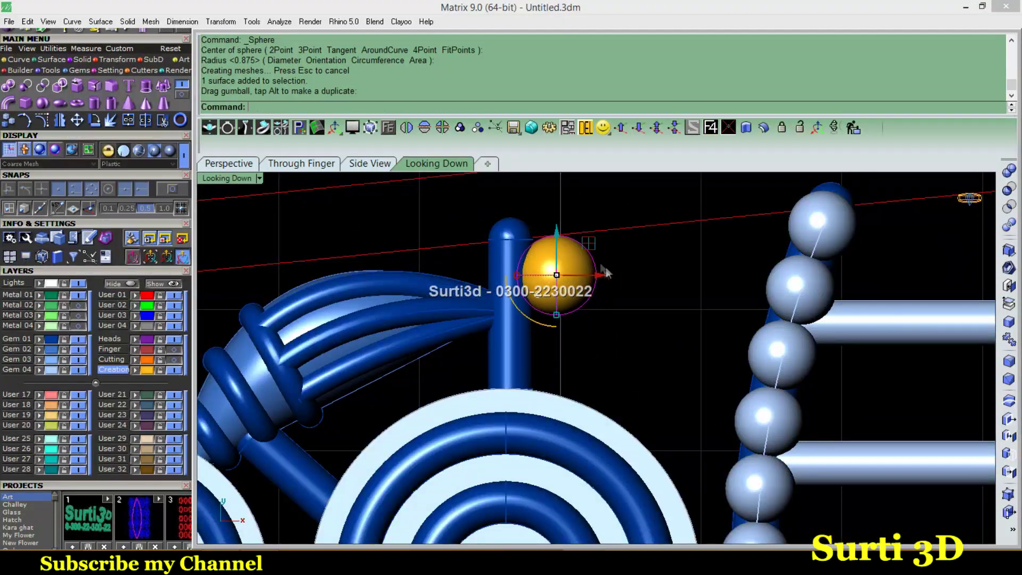
pyautogui.moveTo(607, 274); pyautogui.dragTo(607, 275)
pyautogui.scroll(2, 570, 260)
pyautogui.moveTo(563, 340); pyautogui.dragTo(569, 349)
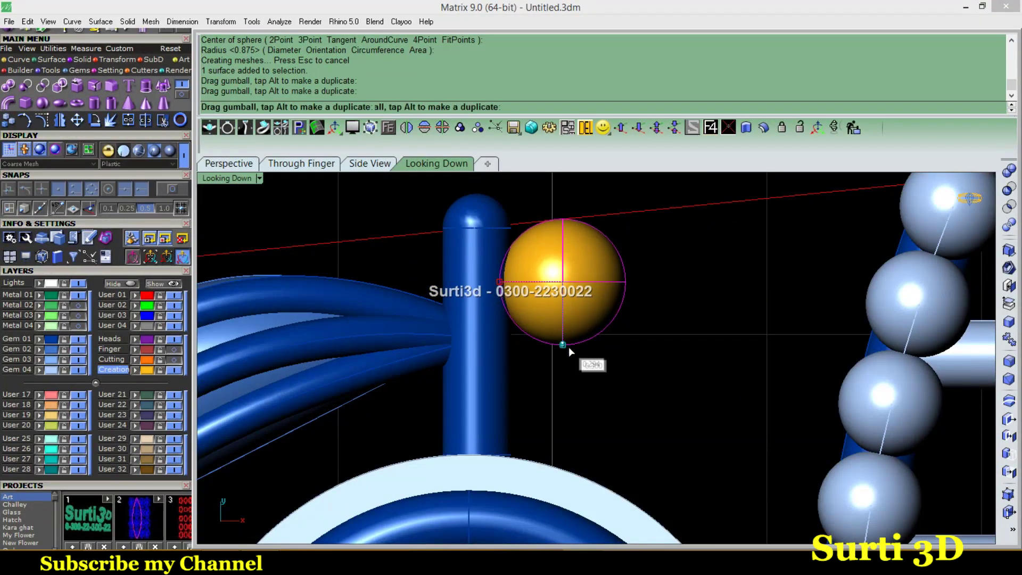
# Alt-drag copies of the sphere into a row of three beads to the right
pyautogui.moveTo(607, 282); pyautogui.dragTo(858, 256)
pyautogui.press('alt')
pyautogui.press('alt')
pyautogui.moveTo(821, 226); pyautogui.dragTo(819, 213)
pyautogui.scroll(-2, 669, 293)
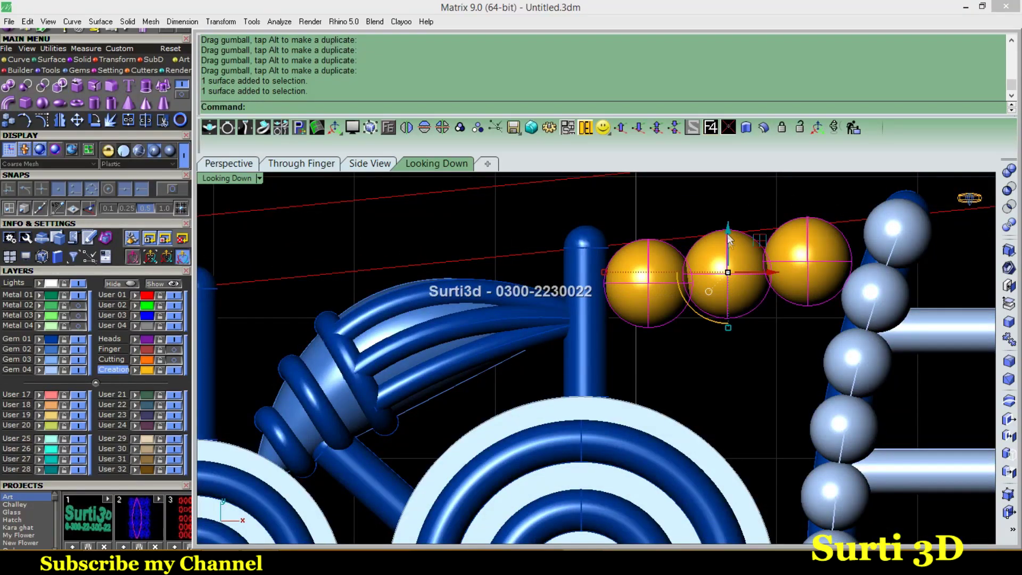
# Copy the sphere row into a second row and add another bead below
pyautogui.moveTo(727, 233); pyautogui.dragTo(728, 309)
pyautogui.press('alt')
pyautogui.scroll(3, 728, 309)
pyautogui.moveTo(620, 342); pyautogui.dragTo(599, 329, button='right')
pyautogui.scroll(-3, 578, 343)
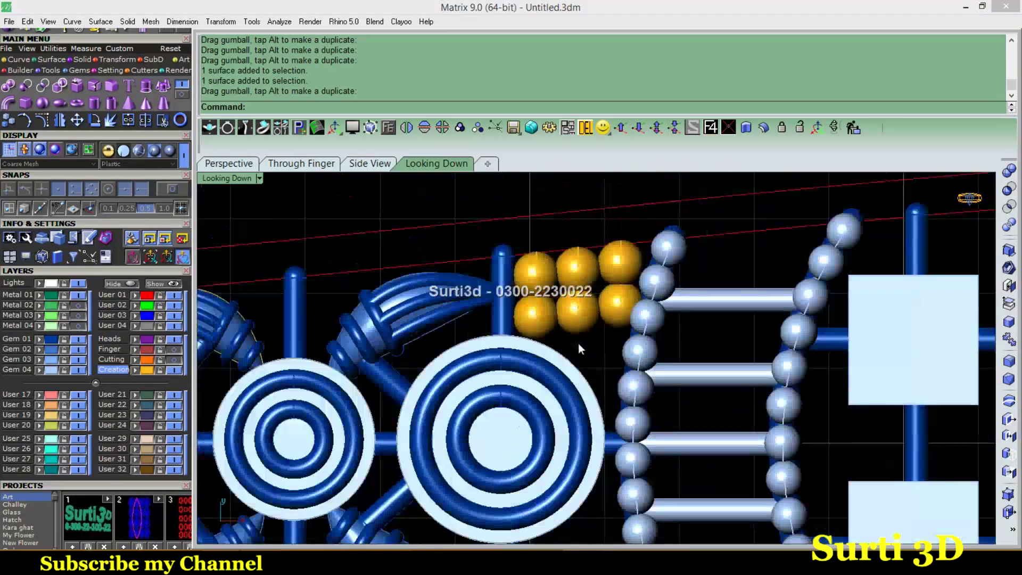
pyautogui.click(552, 308)
pyautogui.scroll(3, 552, 308)
pyautogui.moveTo(559, 277); pyautogui.dragTo(559, 355)
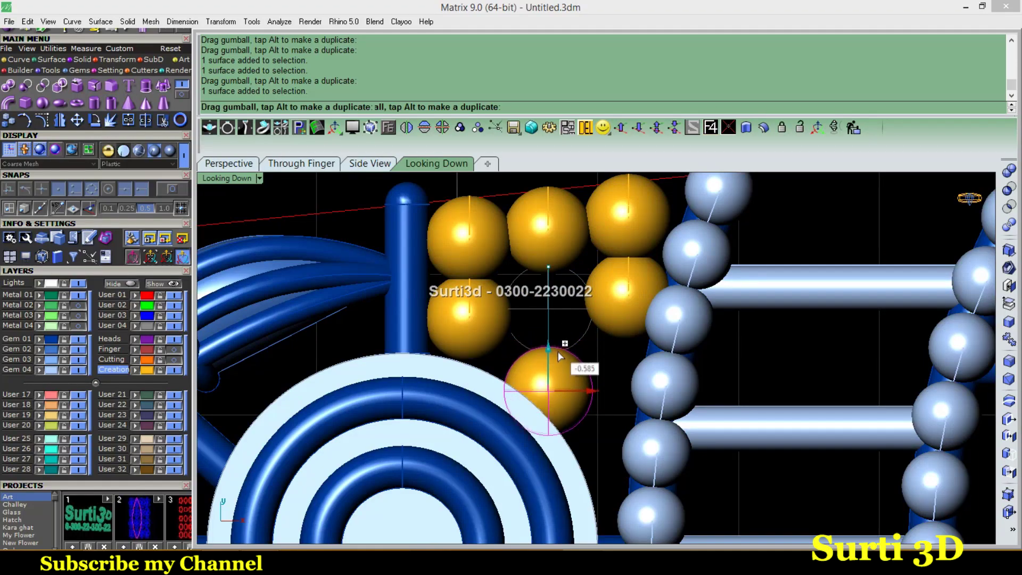
pyautogui.press('alt')
pyautogui.moveTo(595, 393)
pyautogui.mouseDown()
pyautogui.moveTo(659, 393)
pyautogui.moveTo(646, 374)
pyautogui.mouseUp()
# Nudge the last bead into place and group all eight spheres
pyautogui.scroll(2, 554, 382)
pyautogui.scroll(-2, 554, 382)
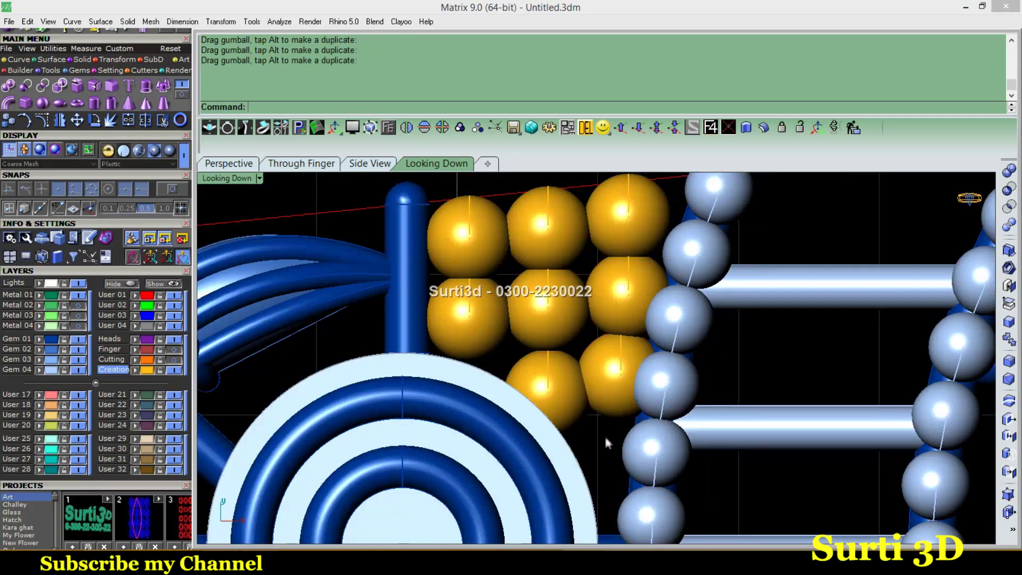
pyautogui.scroll(-2, 589, 375)
pyautogui.scroll(2, 576, 357)
pyautogui.click(572, 348)
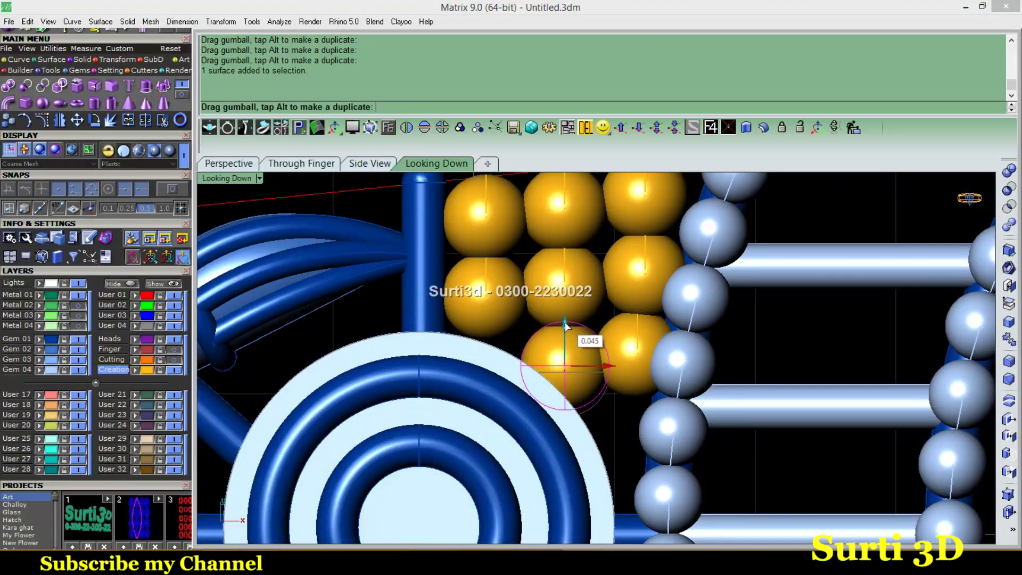
pyautogui.moveTo(565, 325); pyautogui.dragTo(564, 326)
pyautogui.keyDown('shift'); pyautogui.click(637, 354); pyautogui.keyUp('shift')
pyautogui.keyDown('shift'); pyautogui.click(564, 282); pyautogui.keyUp('shift')
pyautogui.keyDown('shift'); pyautogui.click(491, 314); pyautogui.keyUp('shift')
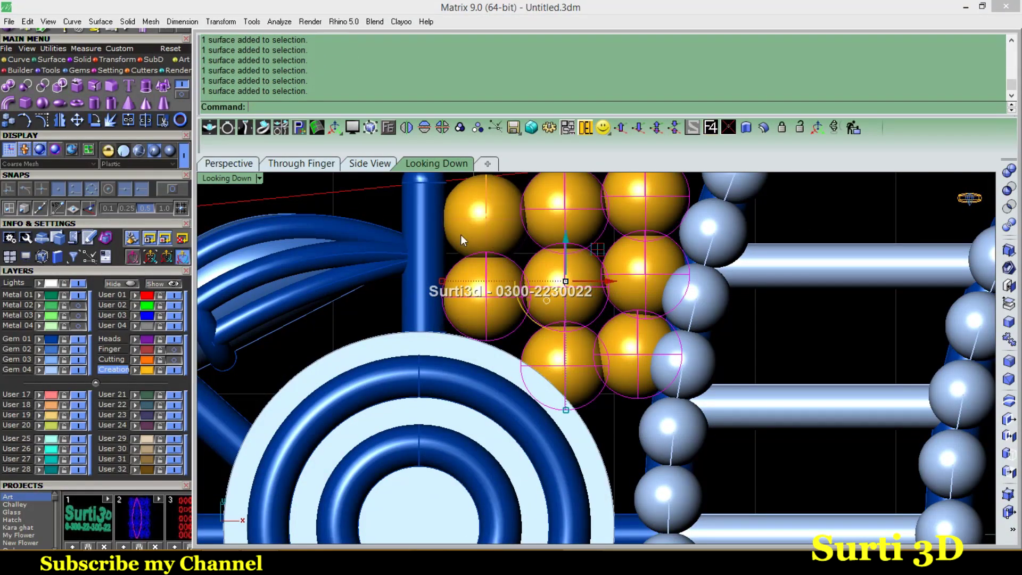
pyautogui.scroll(-3, 461, 237)
pyautogui.hotkey('ctrl', 'g')
# Mirror the bead cluster across the X axis from 0,0 to 1,0
pyautogui.scroll(-2, 596, 356)
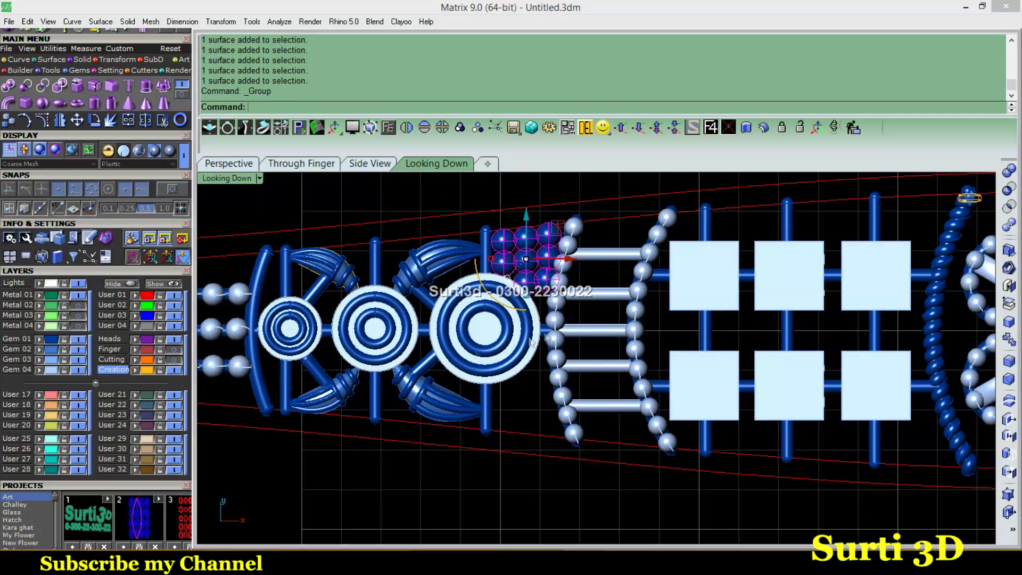
pyautogui.click(424, 128)
pyautogui.scroll(-3, 512, 491)
pyautogui.scroll(2, 594, 447)
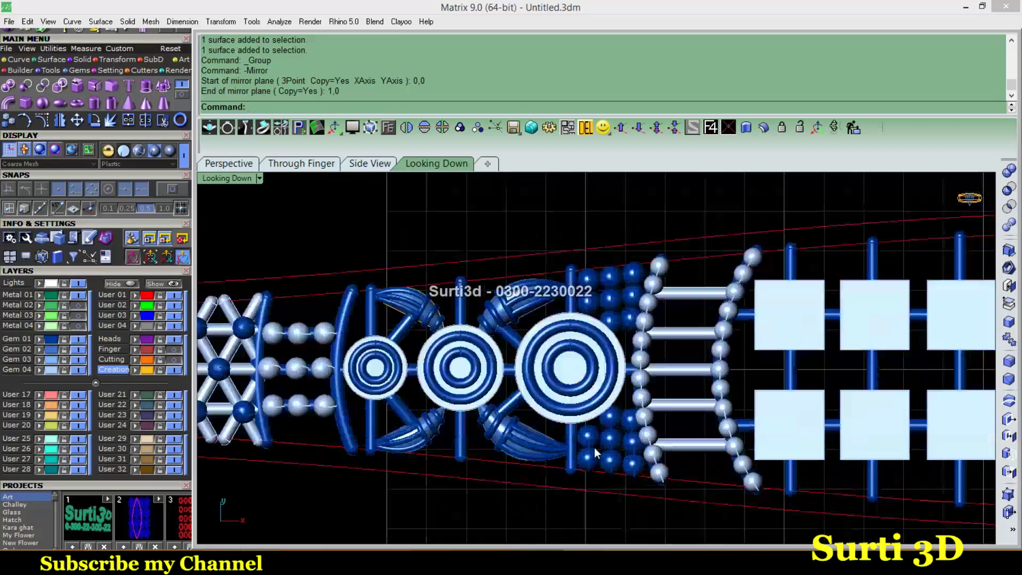
pyautogui.scroll(-2, 556, 459)
pyautogui.scroll(1, 556, 459)
pyautogui.scroll(2, 585, 425)
pyautogui.scroll(2, 615, 398)
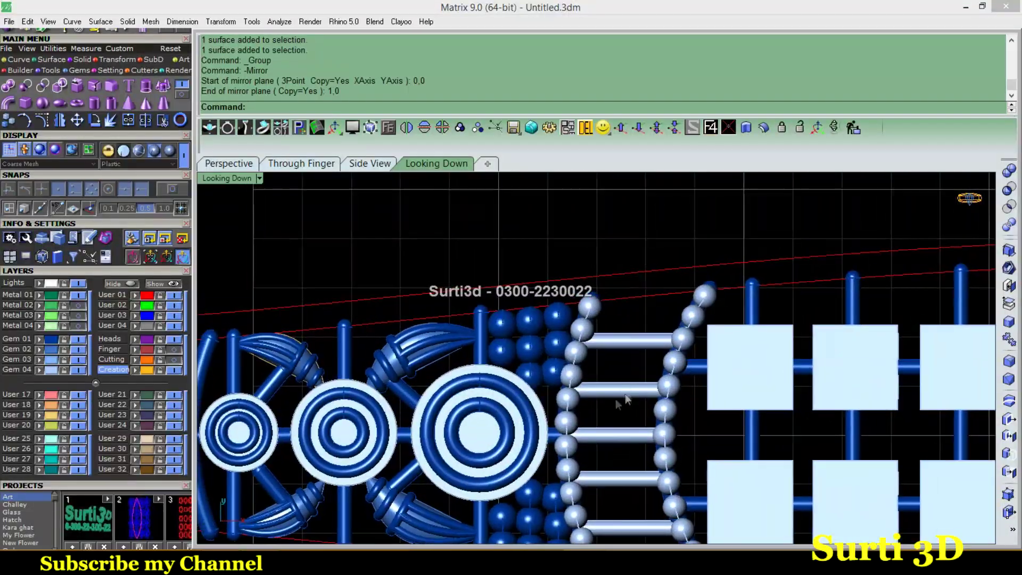
pyautogui.click(18, 59)
# Extract three V-direction isocurves across the upper rung tube
pyautogui.click(164, 103)
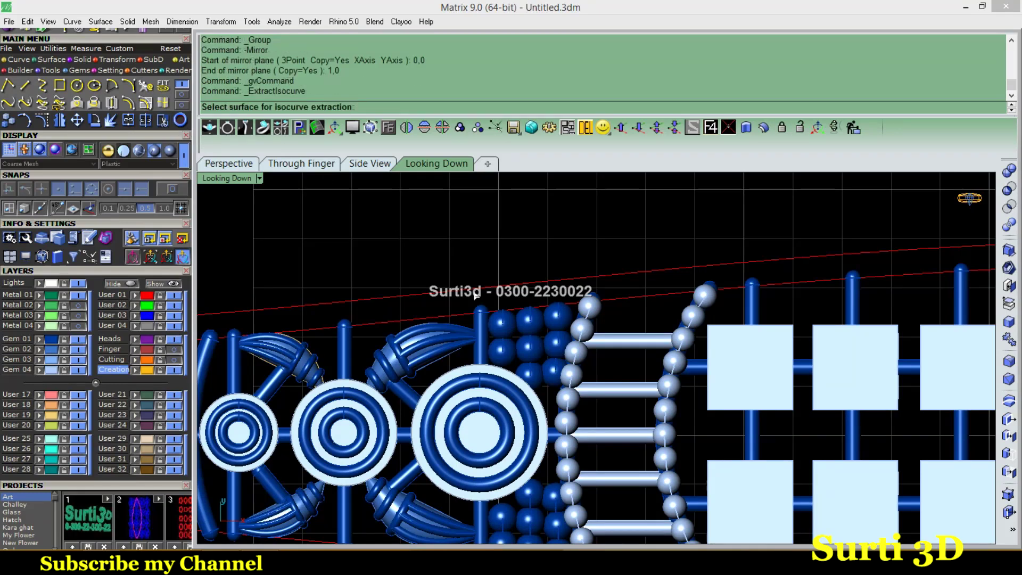
pyautogui.scroll(2, 632, 334)
pyautogui.click(633, 335)
pyautogui.write('t')
pyautogui.press('Return')
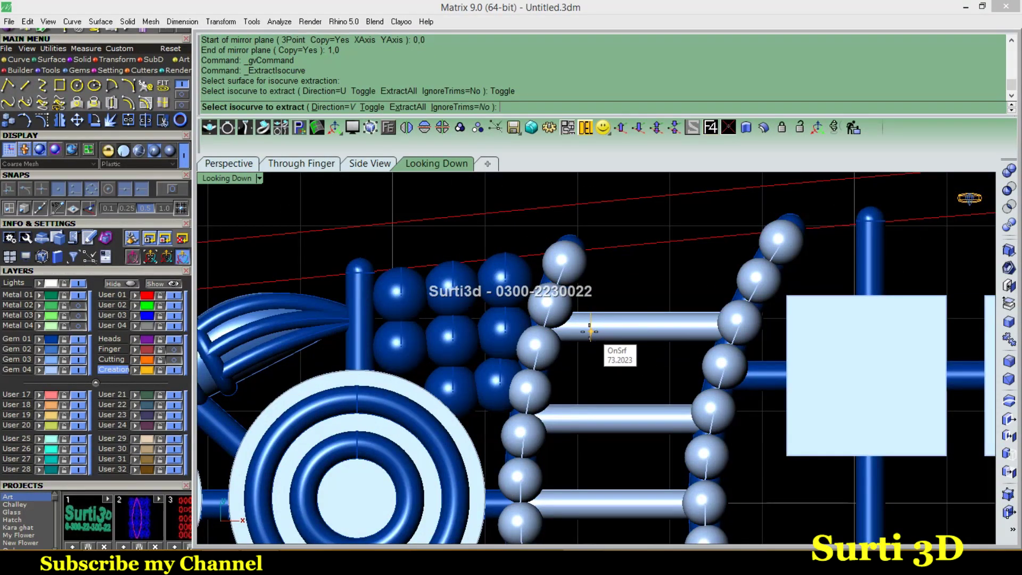
pyautogui.click(588, 331)
pyautogui.click(629, 333)
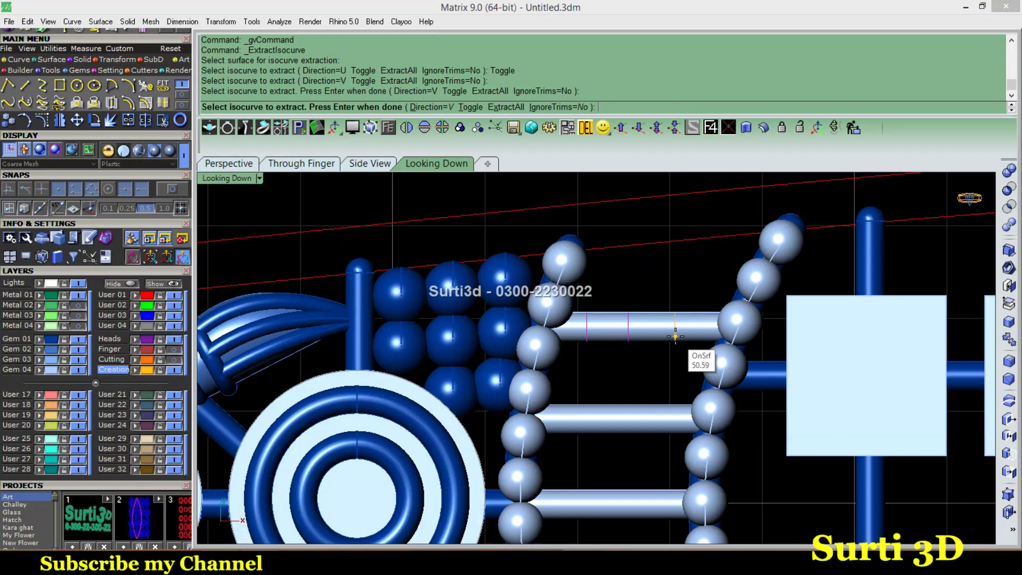
pyautogui.click(675, 336)
pyautogui.press('Return')
# Extract the same crosswise isocurves on the middle and lower rungs
pyautogui.rightClick(603, 427)
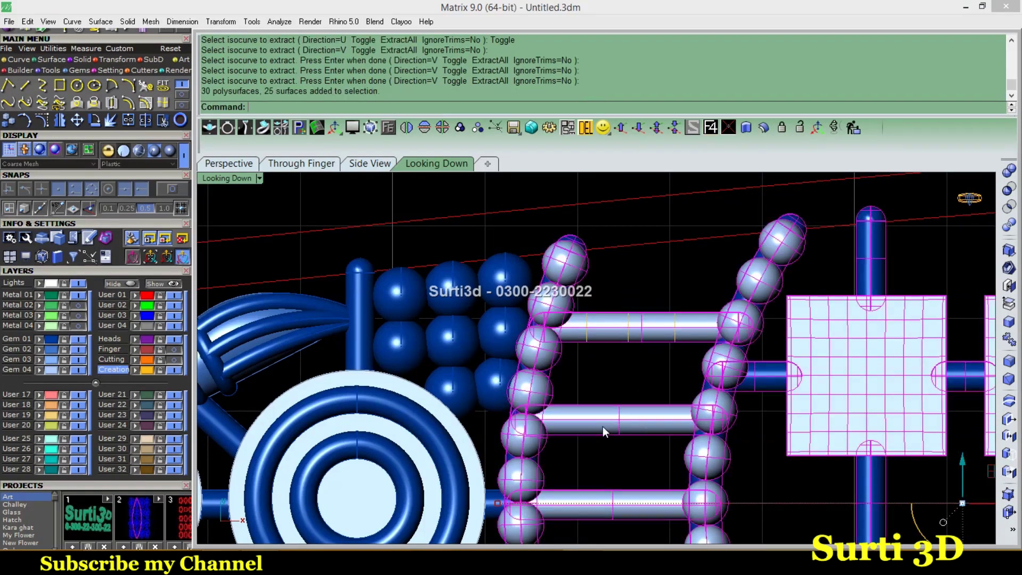
pyautogui.click(567, 425)
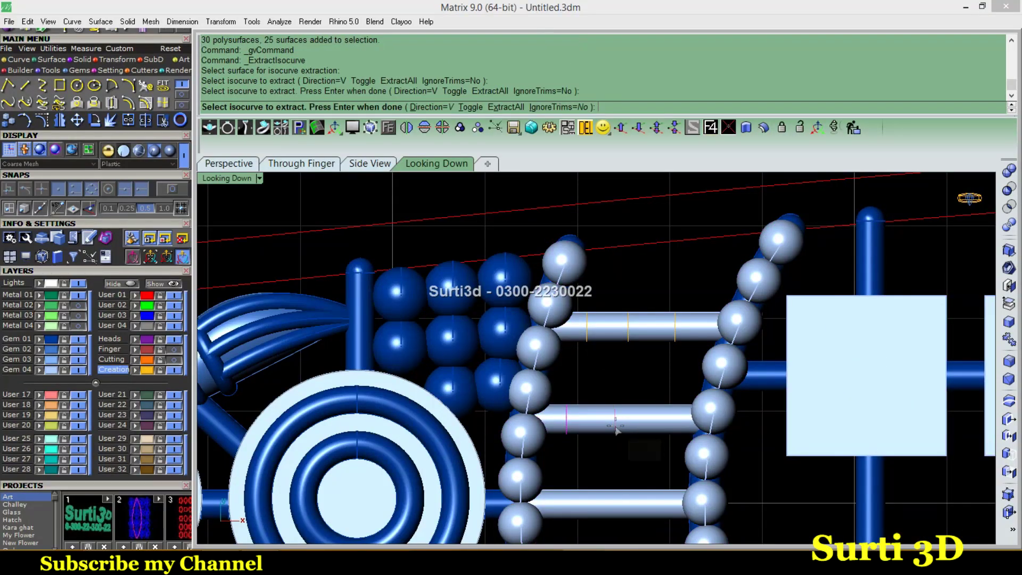
pyautogui.click(667, 424)
pyautogui.scroll(-3, 667, 424)
pyautogui.scroll(3, 650, 516)
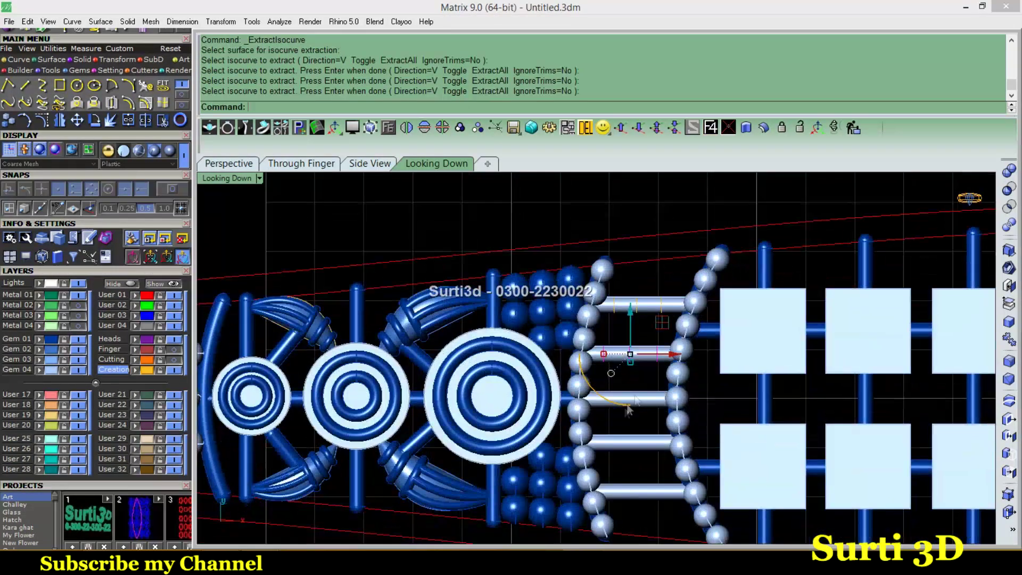
pyautogui.press('Return')
pyautogui.rightClick(588, 399)
pyautogui.click(587, 399)
pyautogui.click(581, 400)
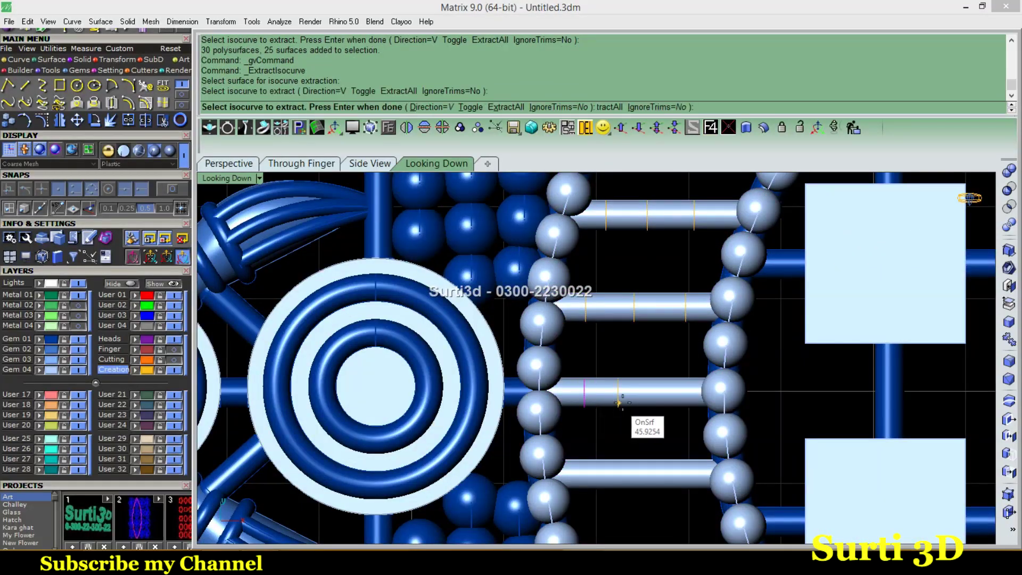
pyautogui.click(632, 402)
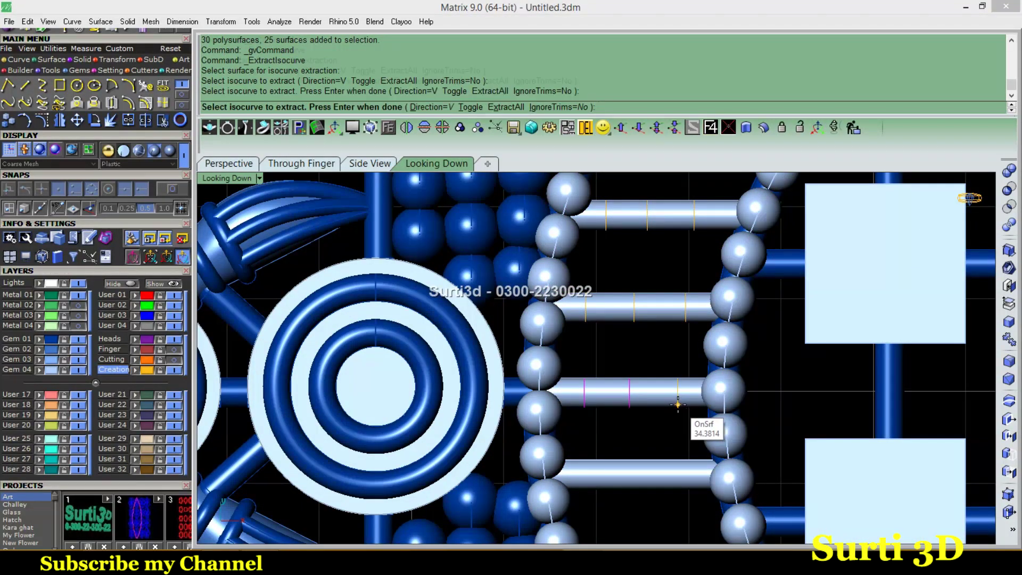
pyautogui.click(678, 405)
pyautogui.press('Return')
# Hide the gem layers and select all rung curves to start a Pipe
pyautogui.moveTo(669, 419); pyautogui.dragTo(649, 382, button='right')
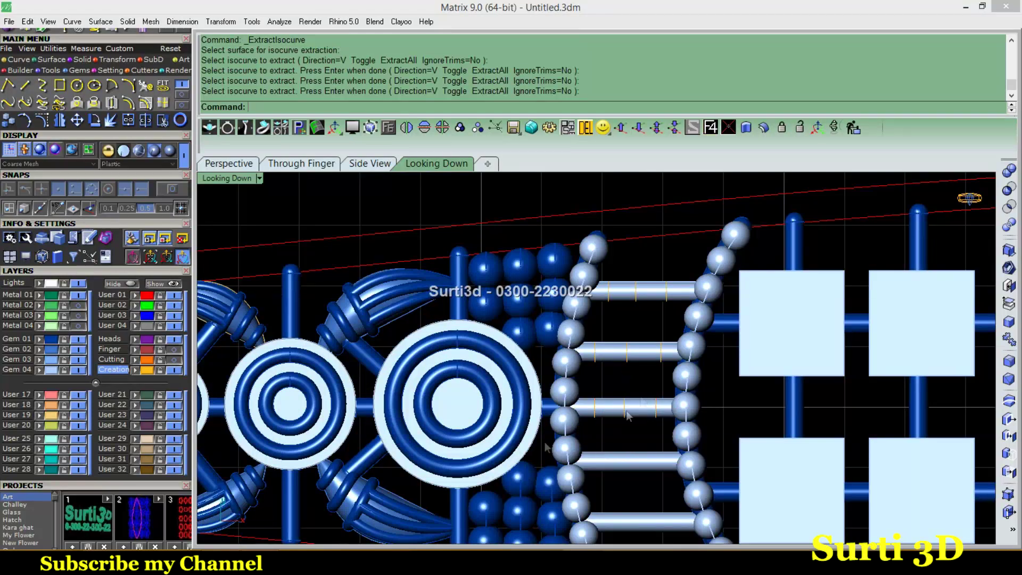
pyautogui.click(78, 350)
pyautogui.scroll(3, 638, 287)
pyautogui.click(610, 340)
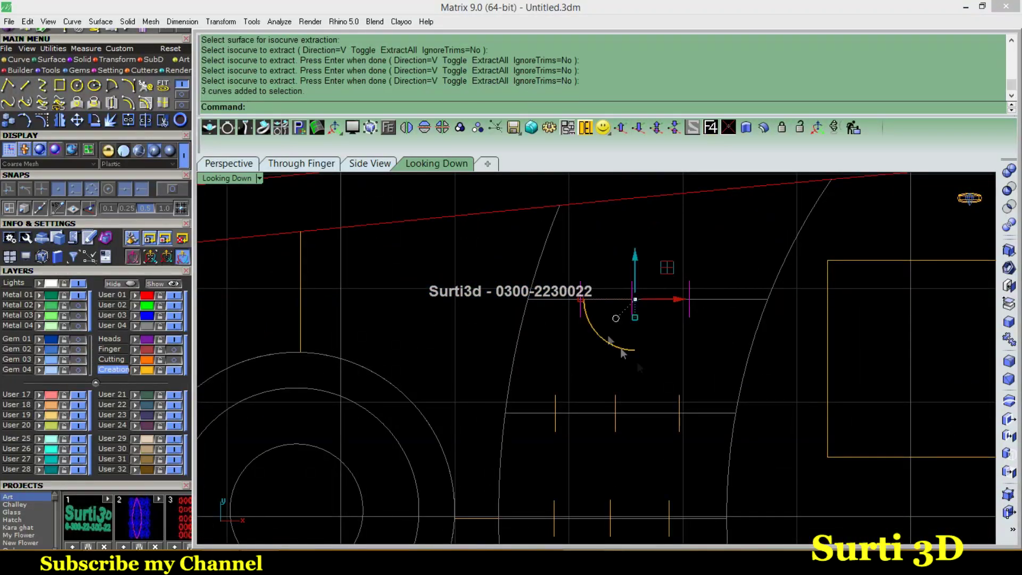
pyautogui.moveTo(542, 397); pyautogui.dragTo(542, 398)
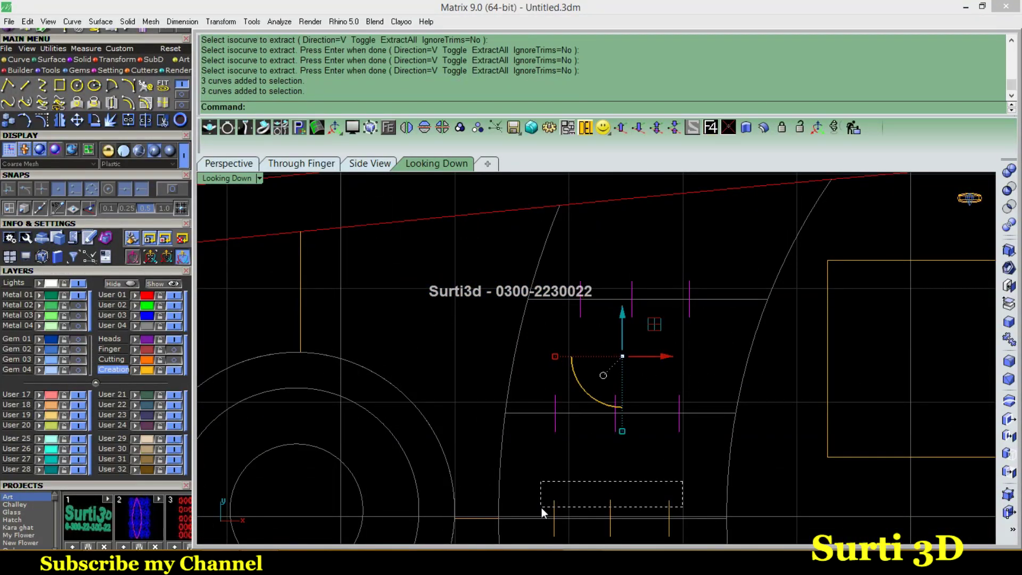
pyautogui.moveTo(541, 507); pyautogui.dragTo(542, 506)
pyautogui.click(82, 59)
pyautogui.click(8, 103)
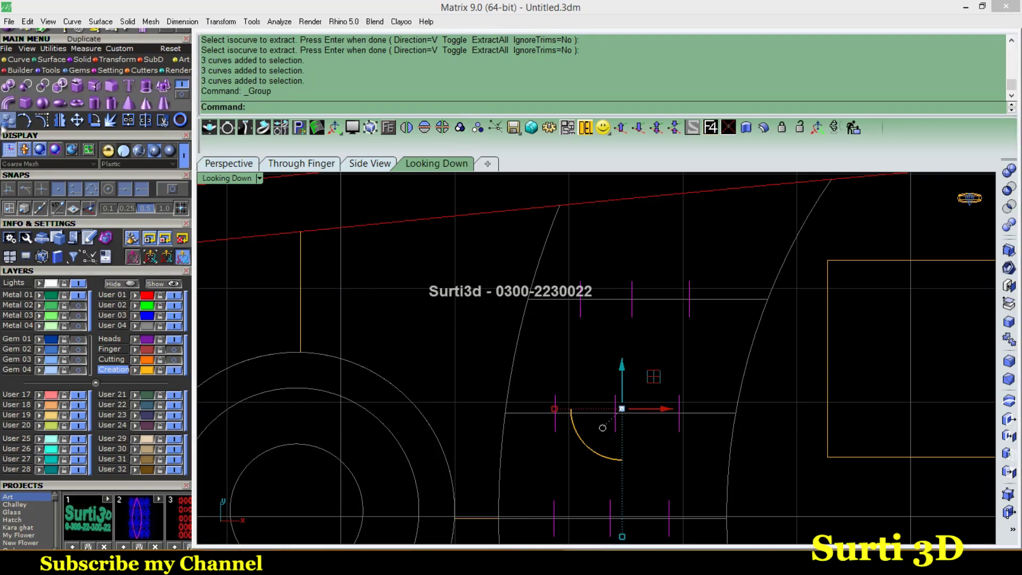
pyautogui.write('.2')
# Finish the pipes and select the new capsule beads
pyautogui.click(580, 298)
pyautogui.keyDown('shift'); pyautogui.click(632, 298); pyautogui.keyUp('shift')
pyautogui.keyDown('shift'); pyautogui.click(689, 298); pyautogui.keyUp('shift')
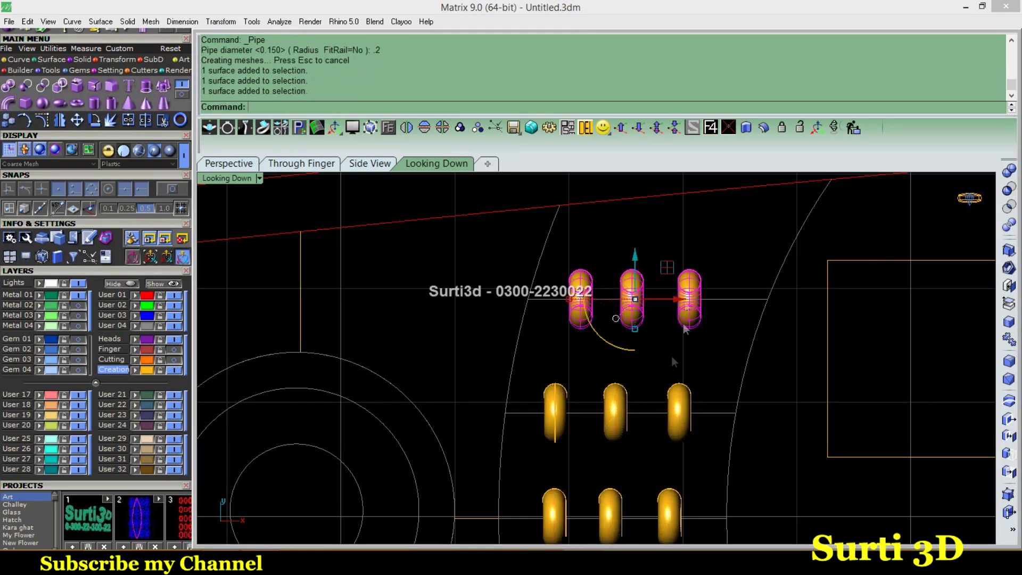
pyautogui.keyDown('shift'); pyautogui.click(555, 412); pyautogui.keyUp('shift')
pyautogui.keyDown('shift'); pyautogui.click(620, 409); pyautogui.keyUp('shift')
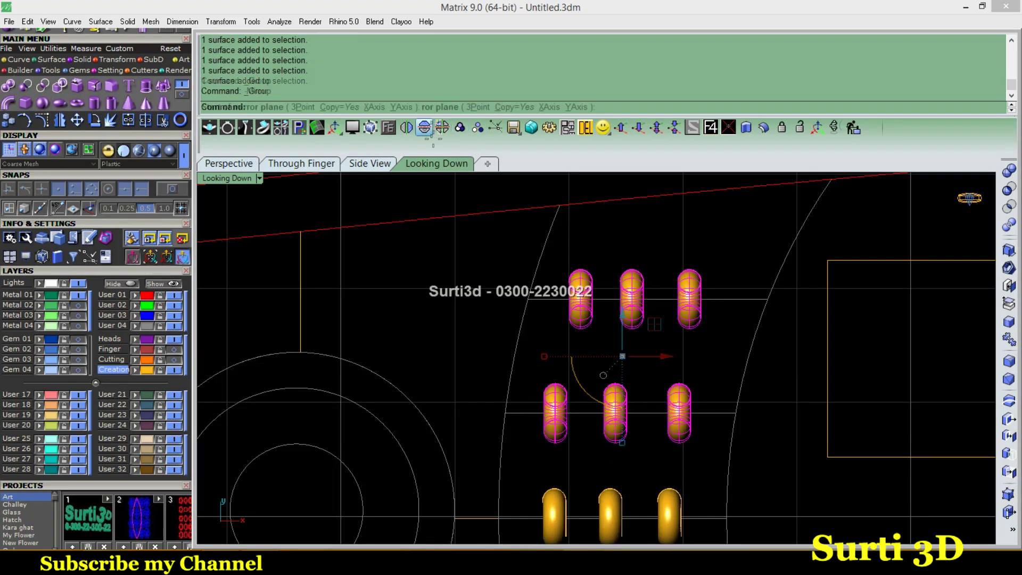
pyautogui.scroll(-2, 585, 373)
# Mirror the capsules across the centre and group all six together
pyautogui.keyDown('shift'); pyautogui.click(554, 415); pyautogui.keyUp('shift')
pyautogui.scroll(1, 585, 383)
pyautogui.keyDown('shift'); pyautogui.click(617, 413); pyautogui.keyUp('shift')
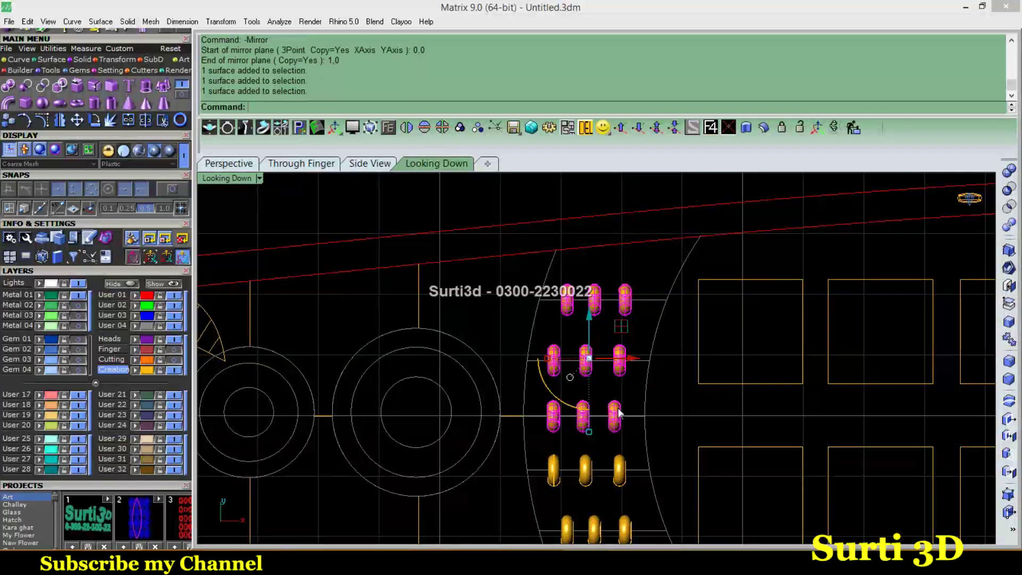
pyautogui.click(459, 127)
pyautogui.press('Escape')
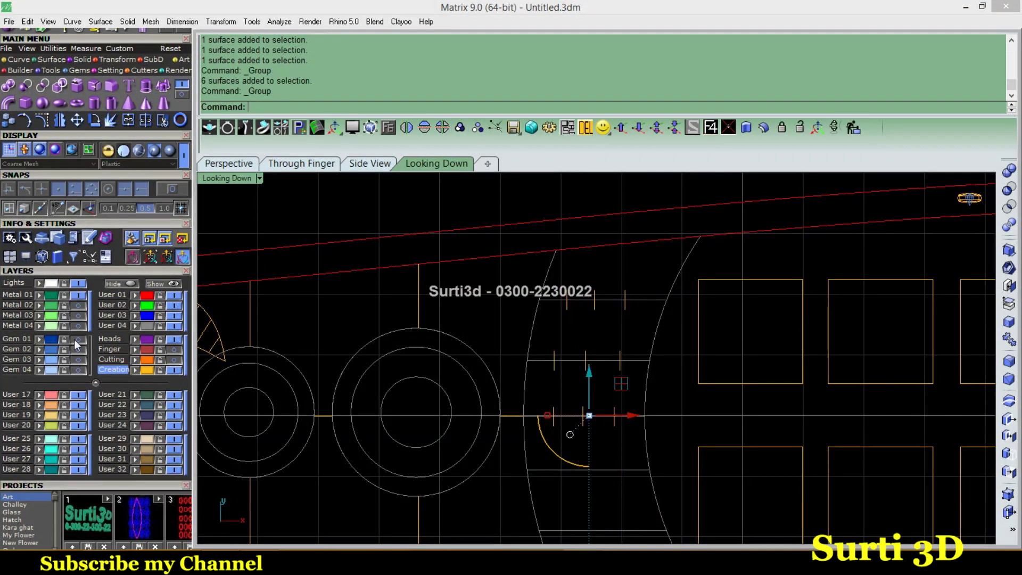
# Switch to shaded display and pan the Looking Down view to the square panels
pyautogui.click(39, 150)
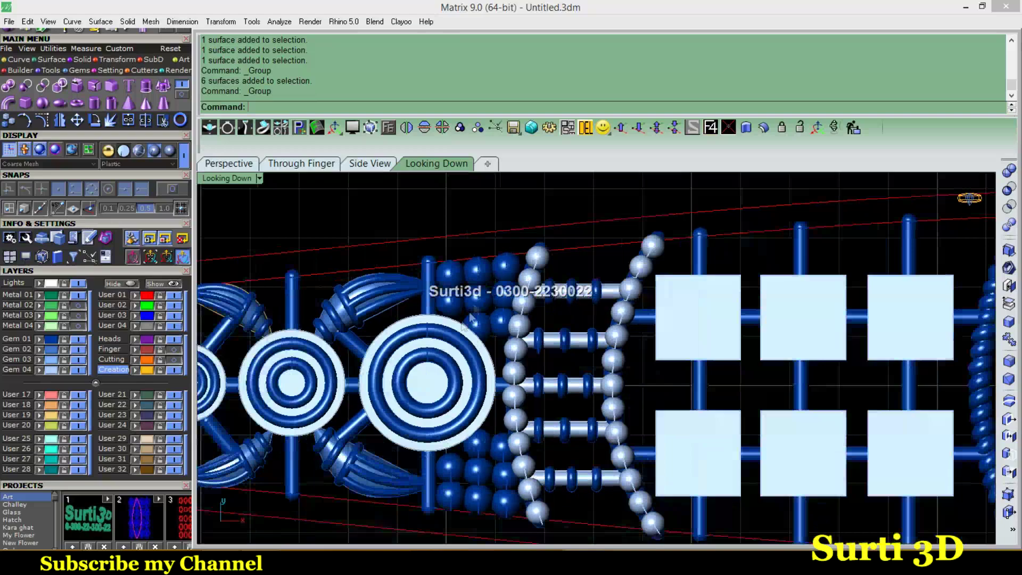
pyautogui.moveTo(471, 317); pyautogui.dragTo(629, 323, button='right')
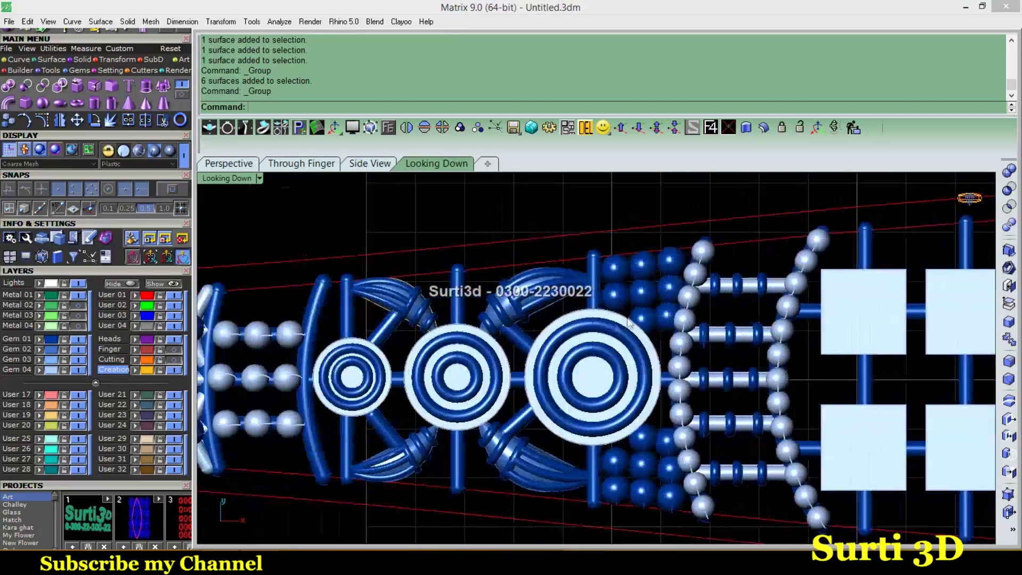
pyautogui.press('Right')
pyautogui.press('Right')
pyautogui.press('Right')
pyautogui.press('Right')
pyautogui.press('Right')
pyautogui.press('Right')
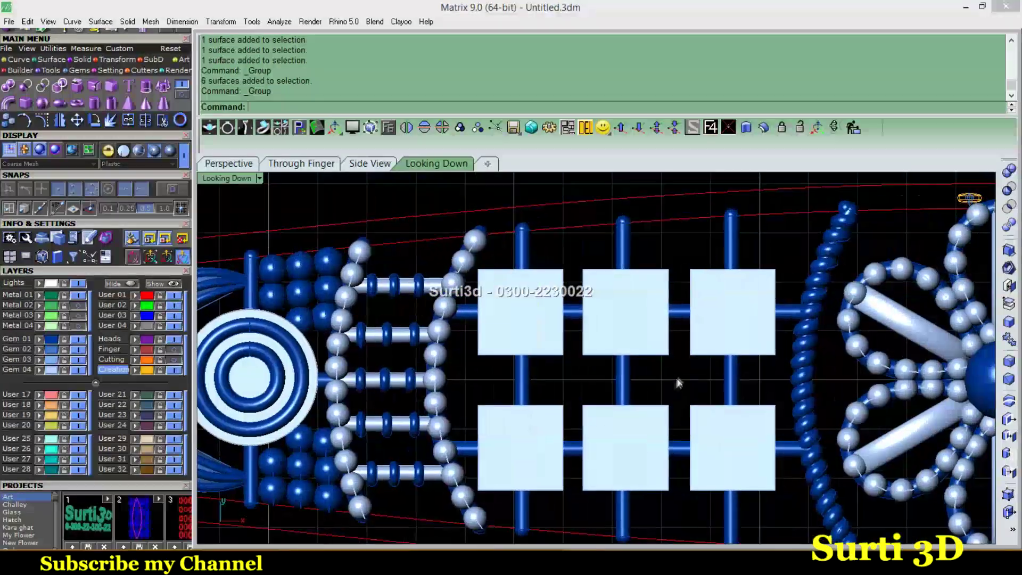
pyautogui.click(20, 60)
# Draw a horizontal line from the bead ladder to the twisted edge curve
pyautogui.click(25, 85)
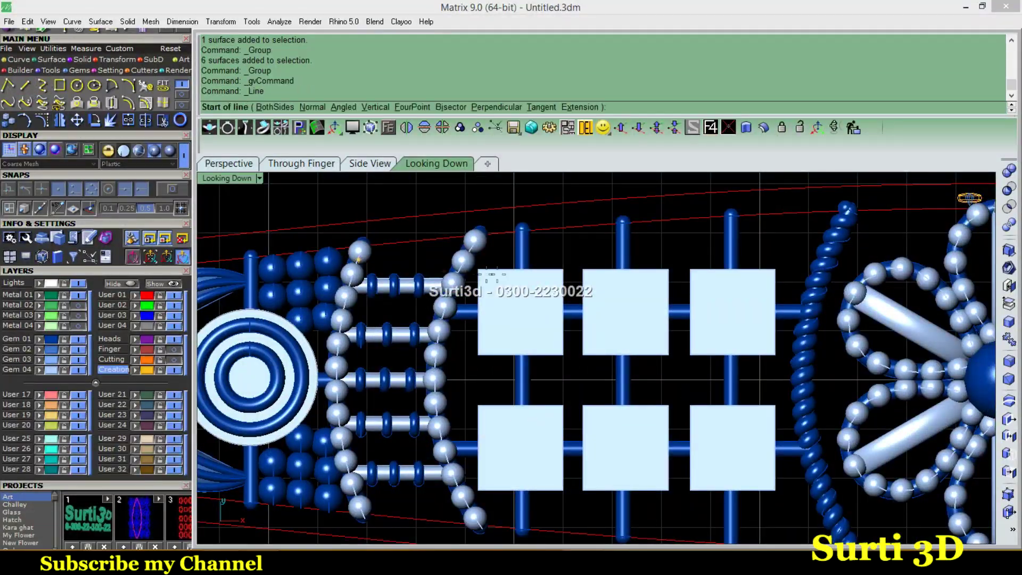
pyautogui.scroll(2, 482, 261)
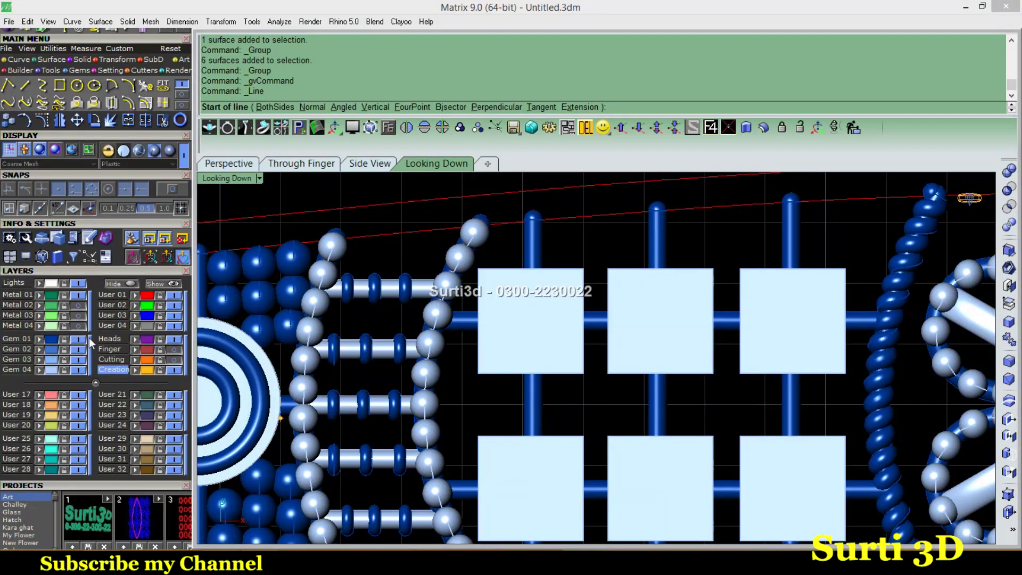
pyautogui.hotkey('ctrl', 'alt', 'w')
pyautogui.click(281, 405)
pyautogui.click(878, 406)
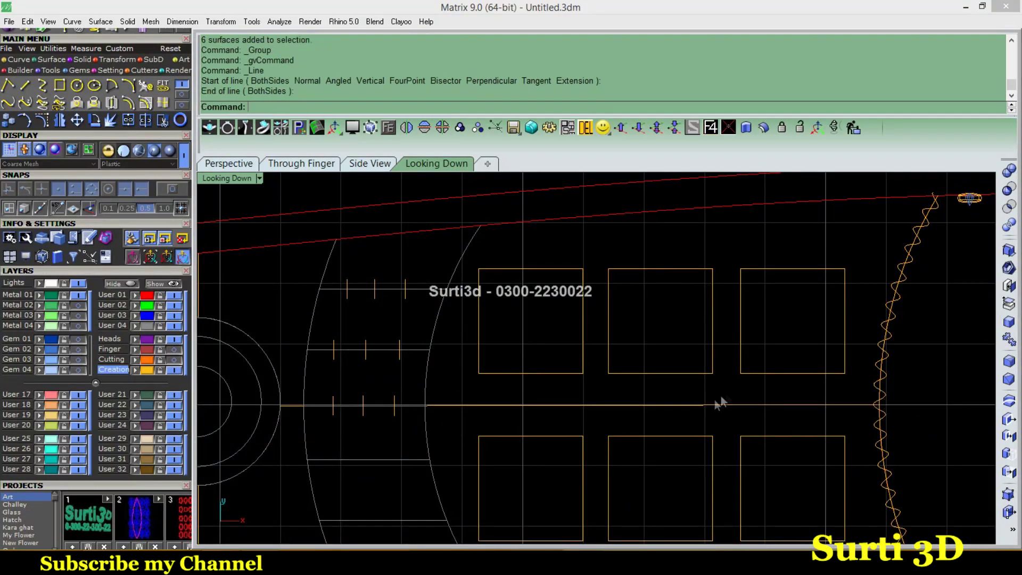
pyautogui.click(716, 405)
pyautogui.hotkey('ctrl', 'alt', 's')
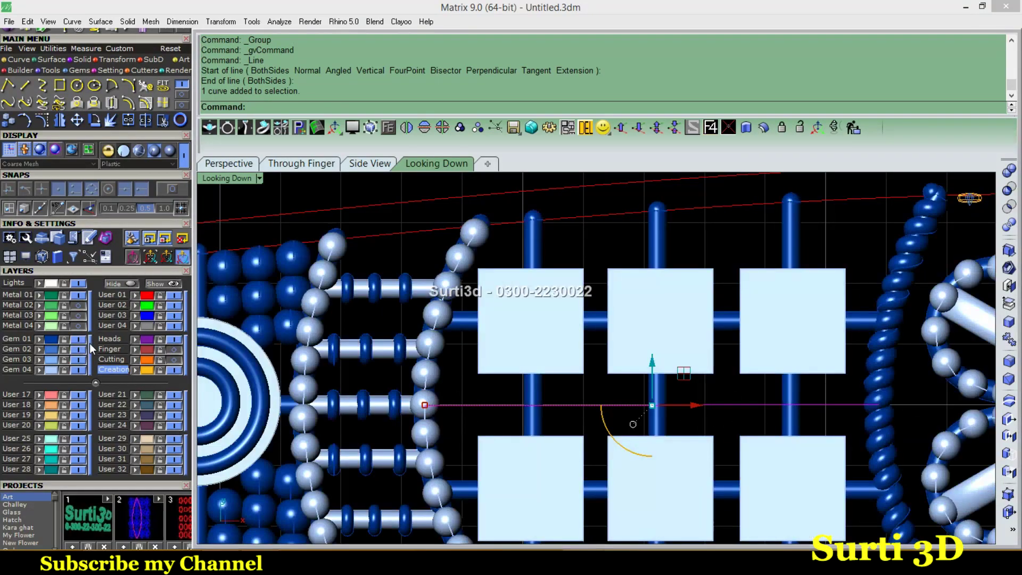
pyautogui.hotkey('ctrl', 'alt', 'w')
# Pipe the line with round end caps
pyautogui.click(82, 59)
pyautogui.click(9, 103)
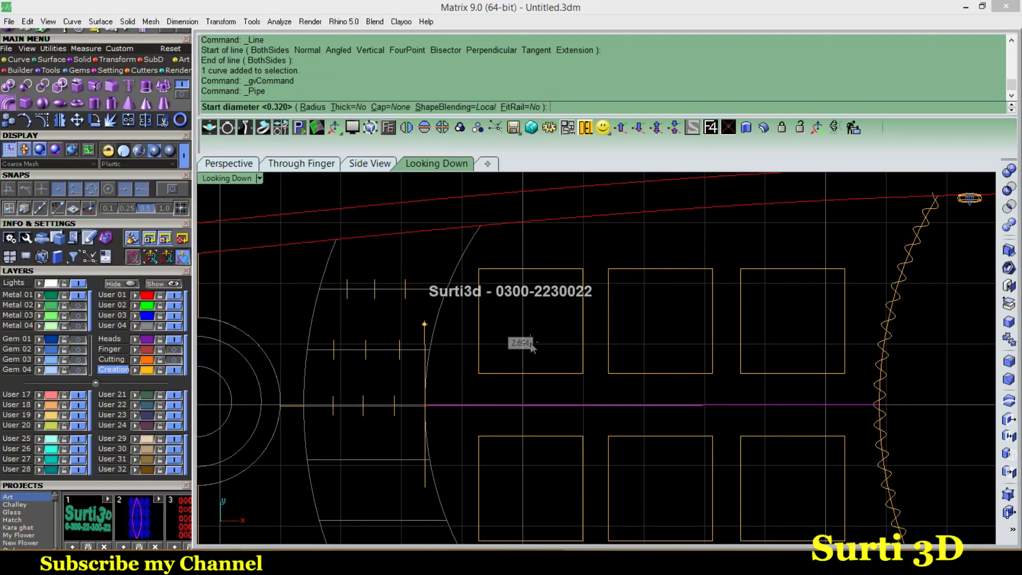
pyautogui.press('Return')
pyautogui.press('Return')
pyautogui.press('Return')
pyautogui.hotkey('ctrl', 'z')
pyautogui.press('Return')
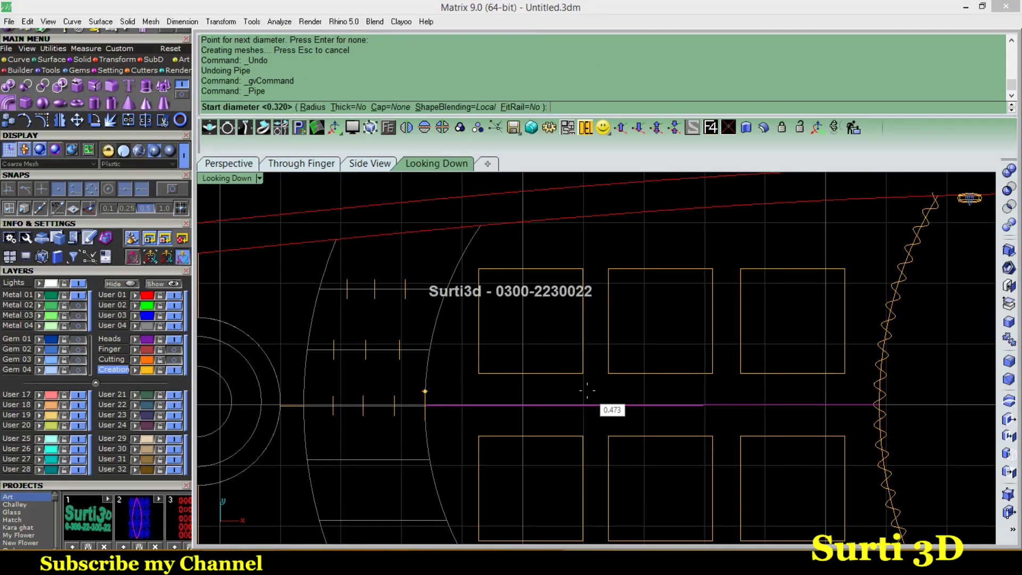
pyautogui.click(379, 107)
pyautogui.click(313, 106)
pyautogui.press('Return')
pyautogui.press('Return')
pyautogui.press('Return')
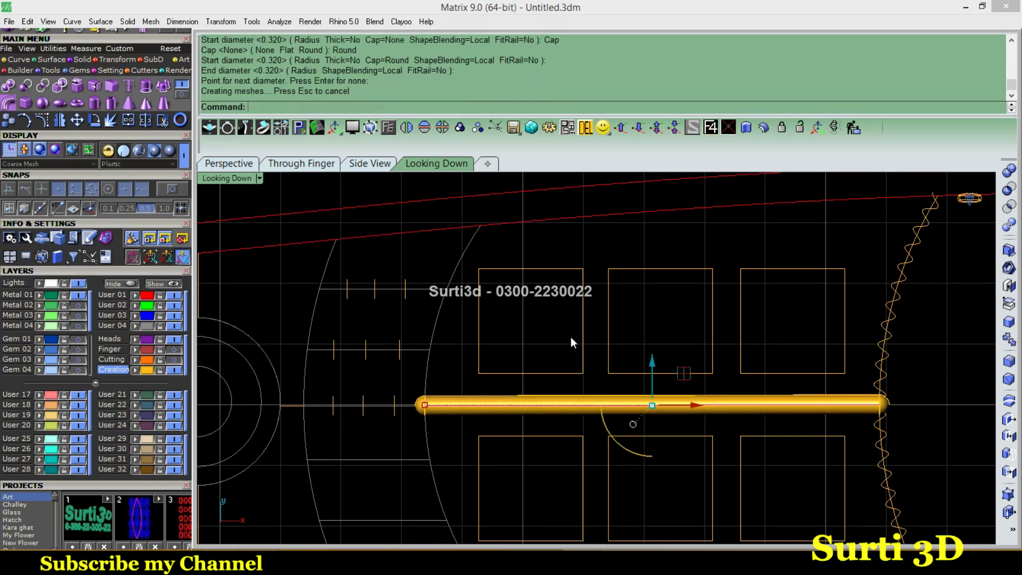
pyautogui.click(591, 396)
# Turn on the Gem 02 layer, select everything and group it
pyautogui.click(78, 359)
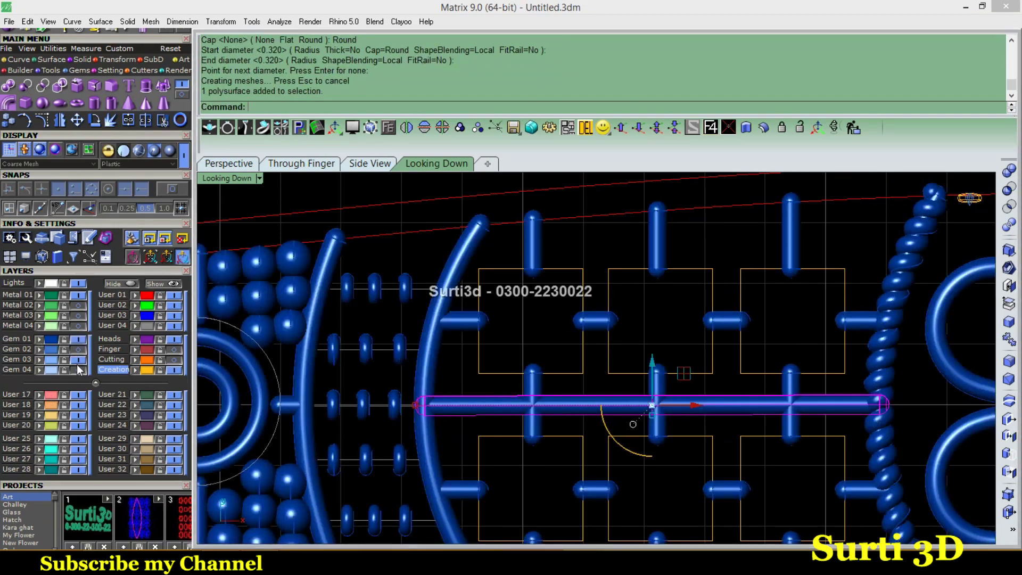
pyautogui.click(78, 349)
pyautogui.hotkey('ctrl', 'a')
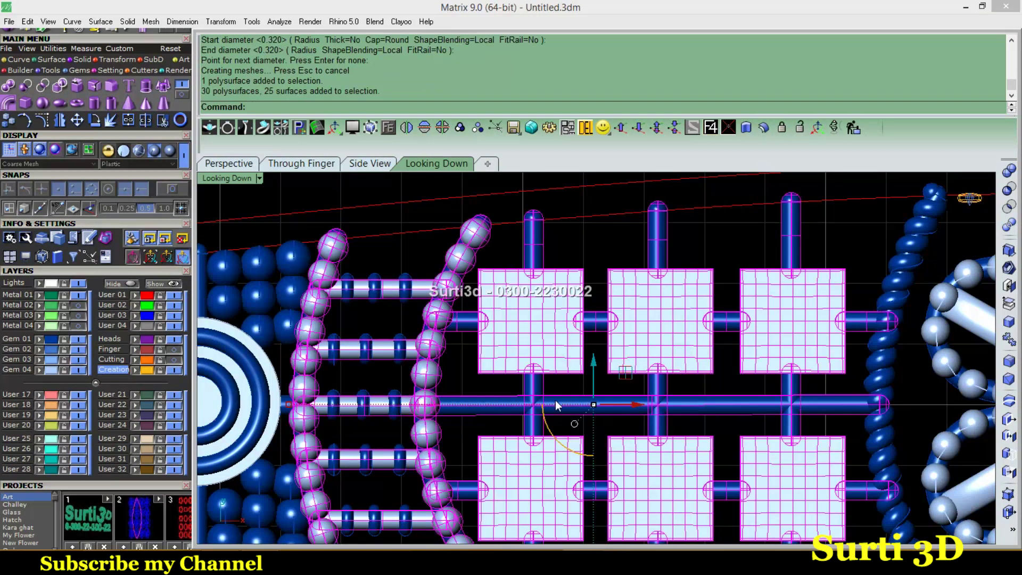
pyautogui.click(460, 127)
pyautogui.scroll(-3, 596, 358)
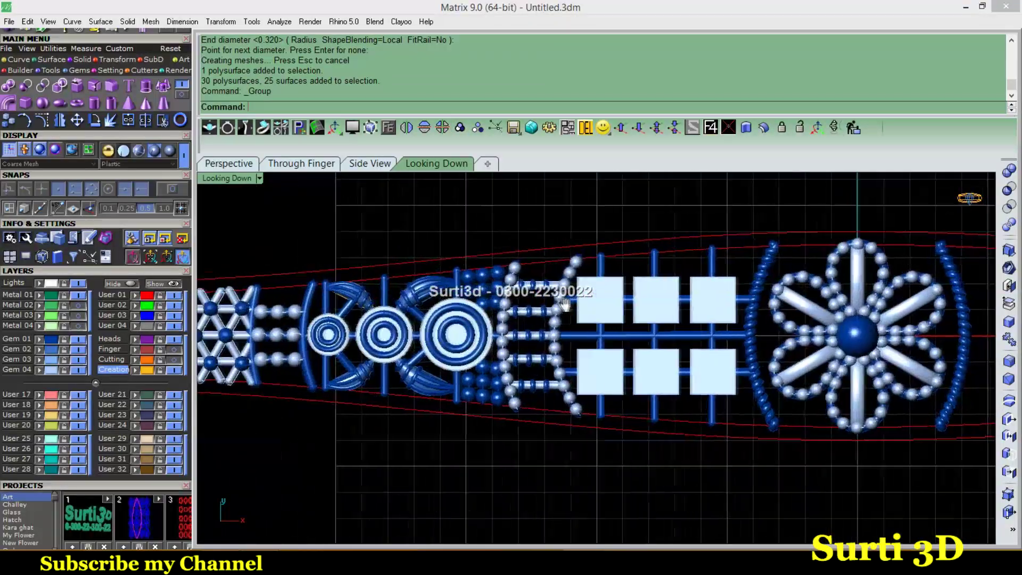
# Draw a vertical line down the middle column of silver beads
pyautogui.scroll(2, 596, 358)
pyautogui.scroll(1, 501, 311)
pyautogui.scroll(1, 501, 312)
pyautogui.scroll(2, 501, 312)
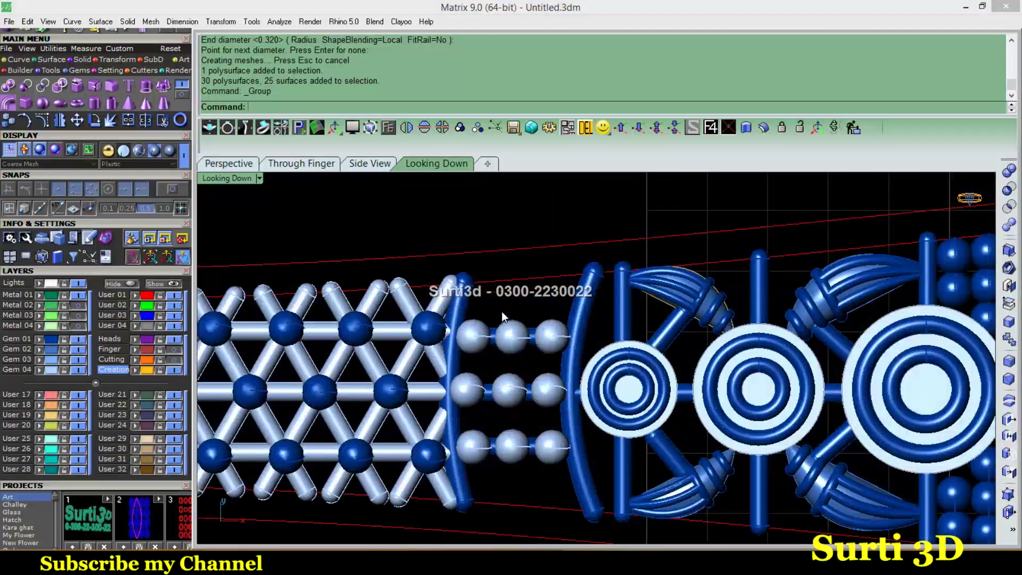
pyautogui.click(17, 60)
pyautogui.click(24, 84)
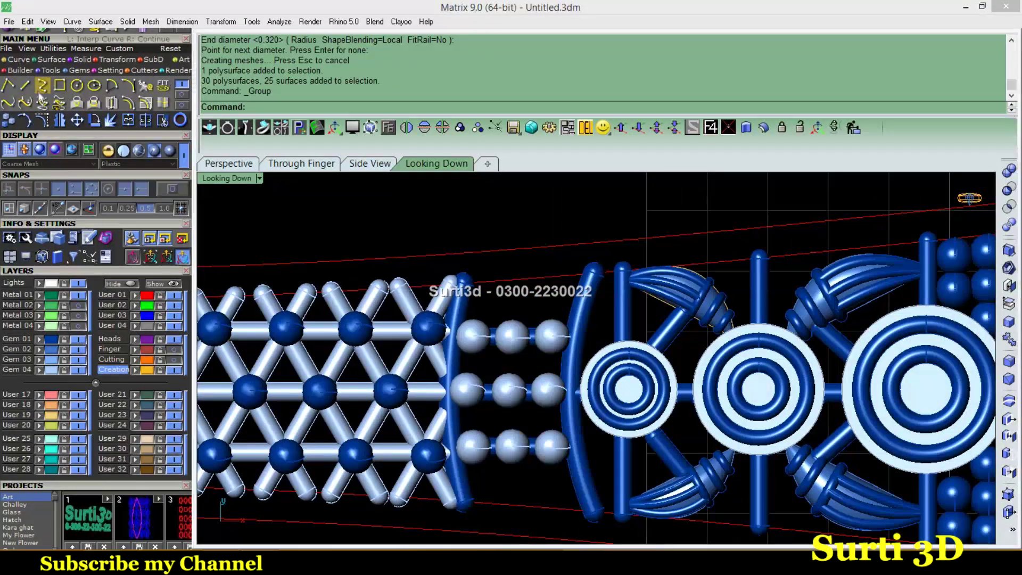
pyautogui.click(517, 279)
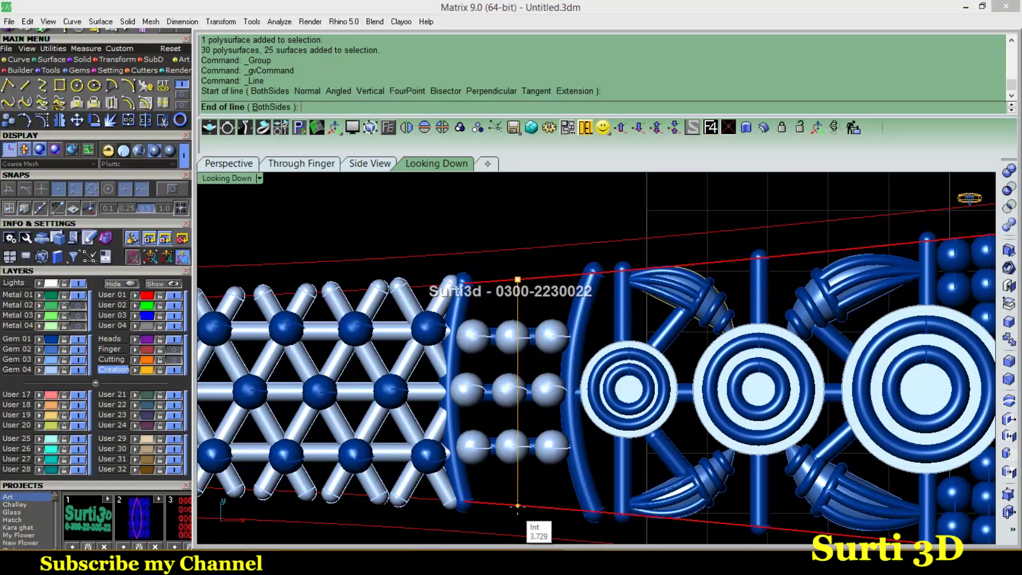
pyautogui.click(517, 508)
pyautogui.scroll(2, 491, 497)
pyautogui.scroll(-3, 558, 416)
pyautogui.click(546, 404)
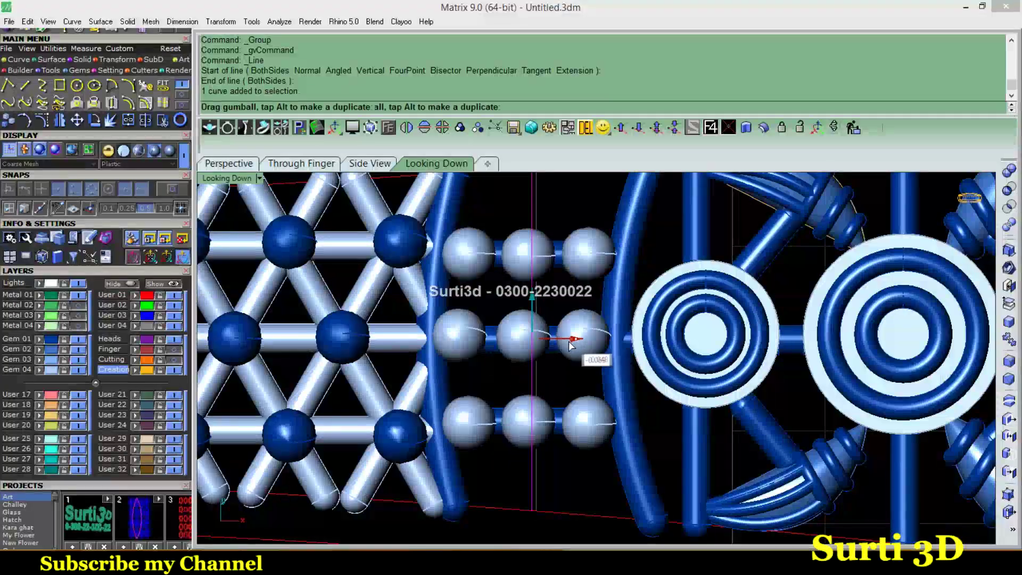
# Pipe the line at 0.3 diameter and group it with the nearby beads and pipes
pyautogui.click(83, 59)
pyautogui.click(8, 103)
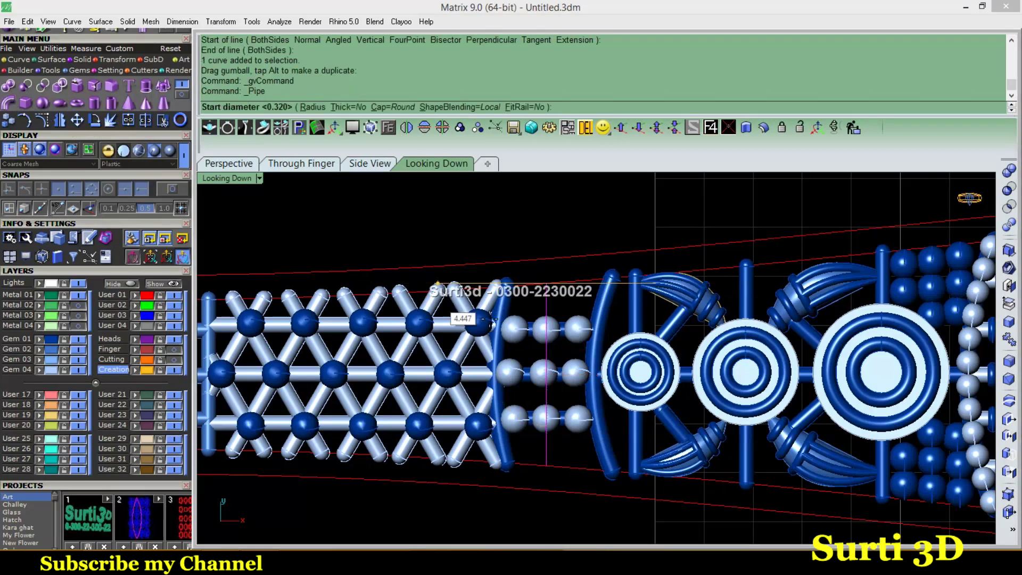
pyautogui.write('.3')
pyautogui.press('Return')
pyautogui.press('Return')
pyautogui.press('Return')
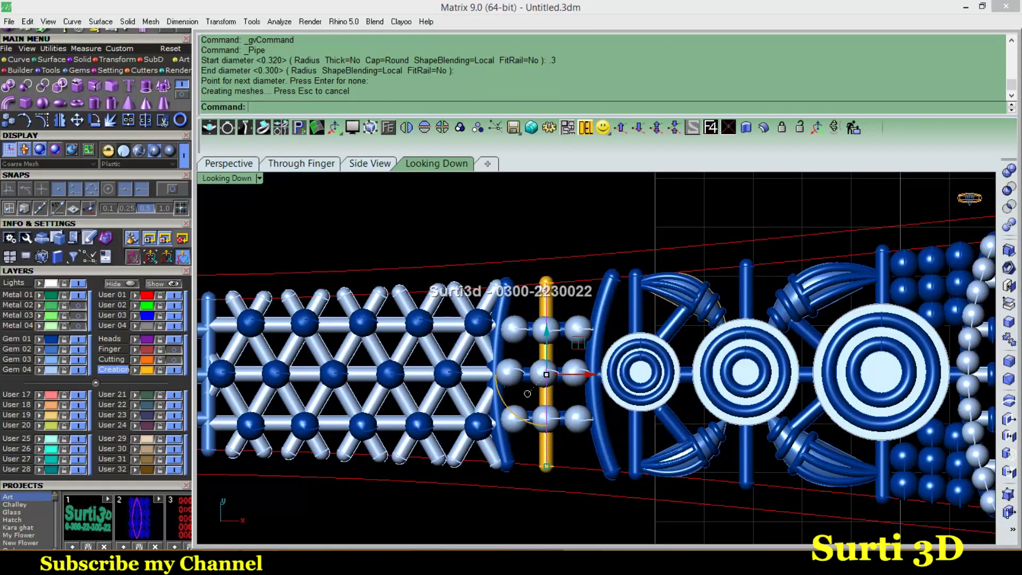
pyautogui.scroll(3, 527, 393)
pyautogui.click(554, 404)
pyautogui.moveTo(647, 527); pyautogui.dragTo(493, 328)
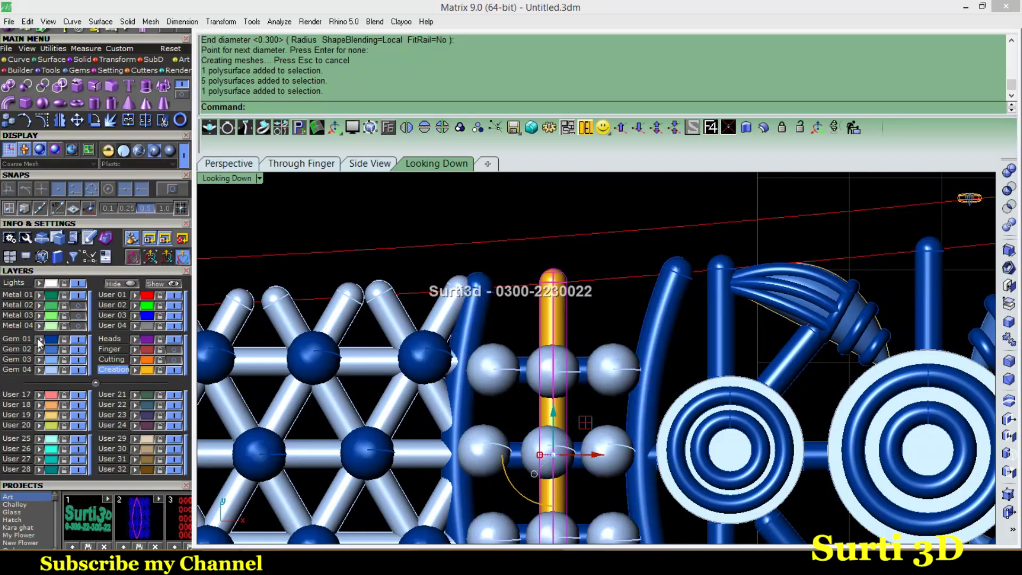
pyautogui.click(460, 127)
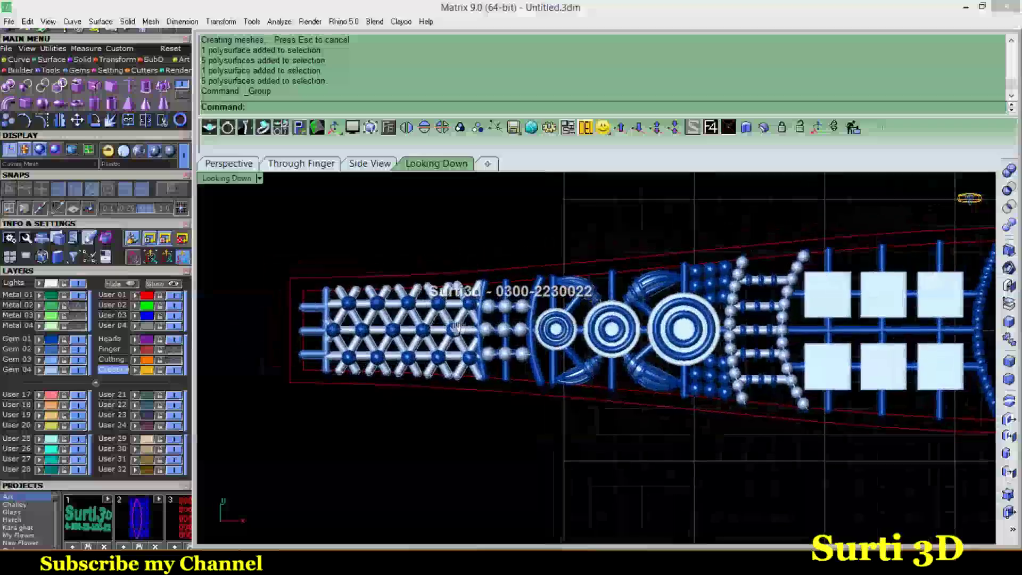
# Draw a curved arc beside the twisted rope, ending on the flower
pyautogui.moveTo(633, 342); pyautogui.dragTo(539, 359, button='right')
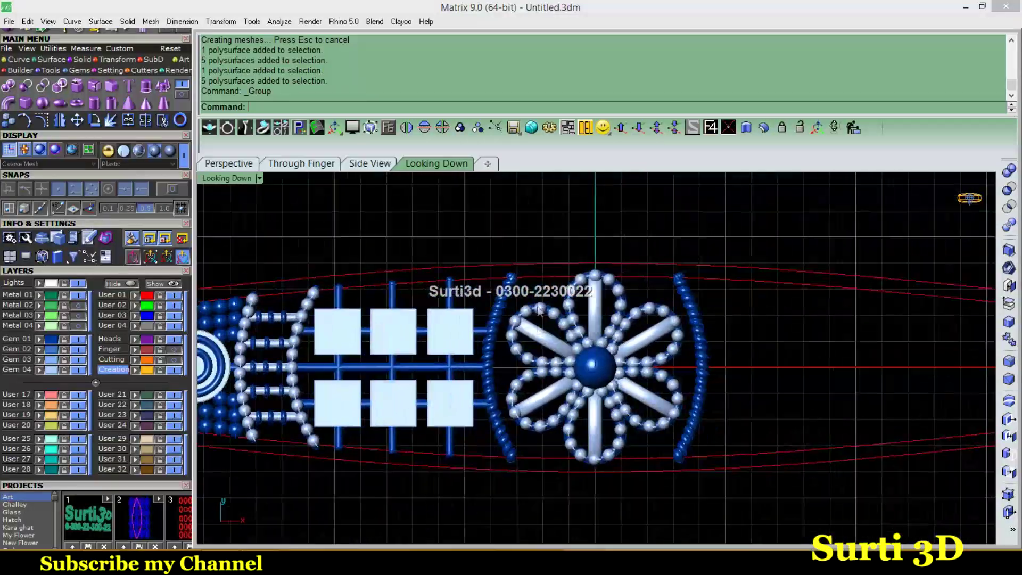
pyautogui.scroll(5, 540, 305)
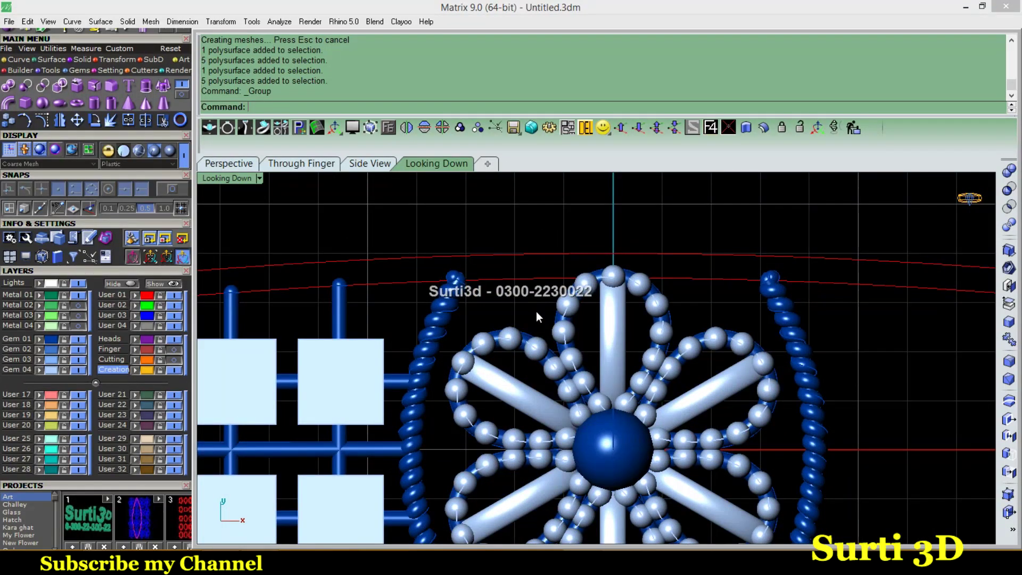
pyautogui.scroll(-2, 532, 314)
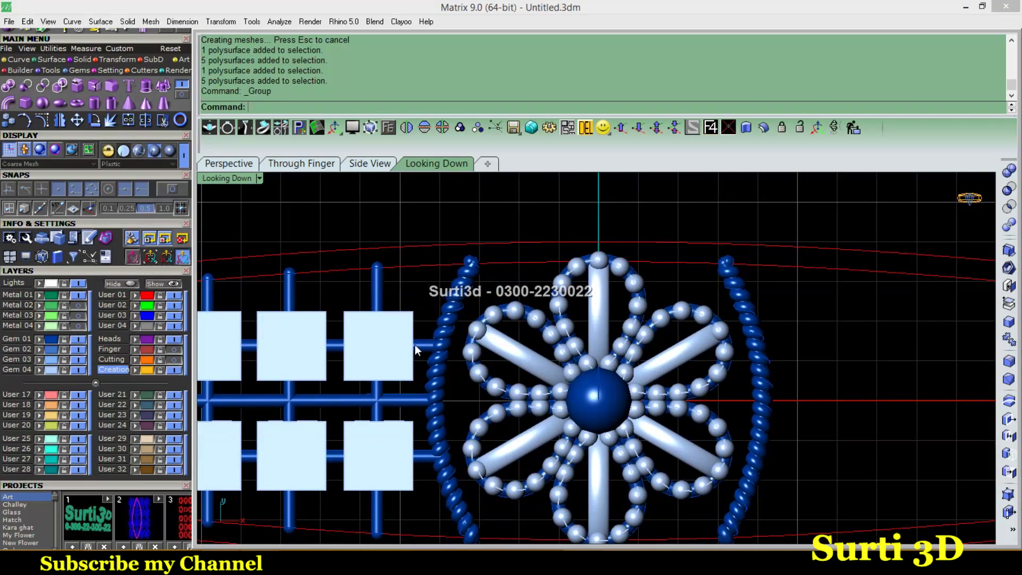
pyautogui.click(18, 60)
pyautogui.click(128, 88)
pyautogui.scroll(3, 541, 313)
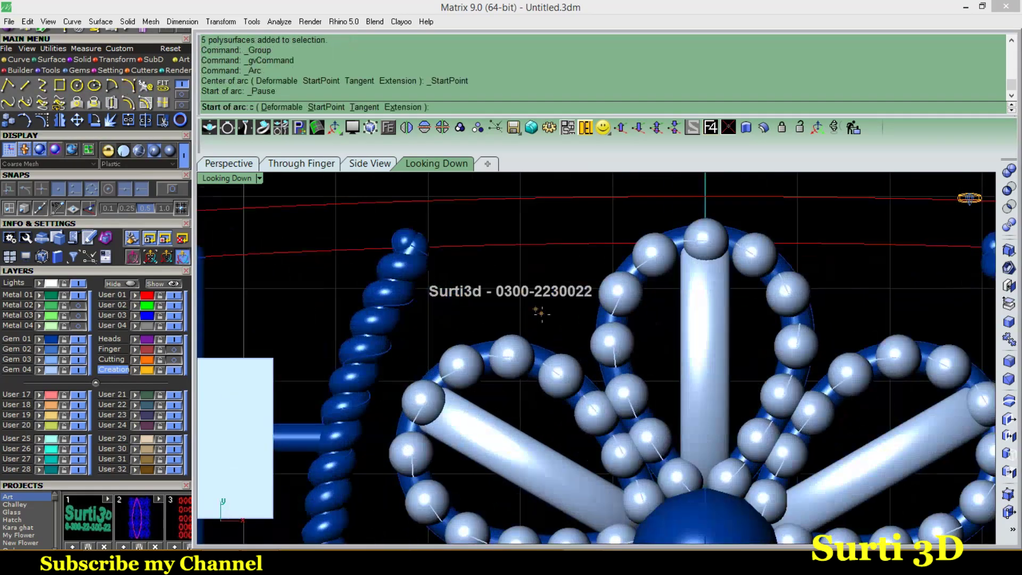
pyautogui.click(437, 247)
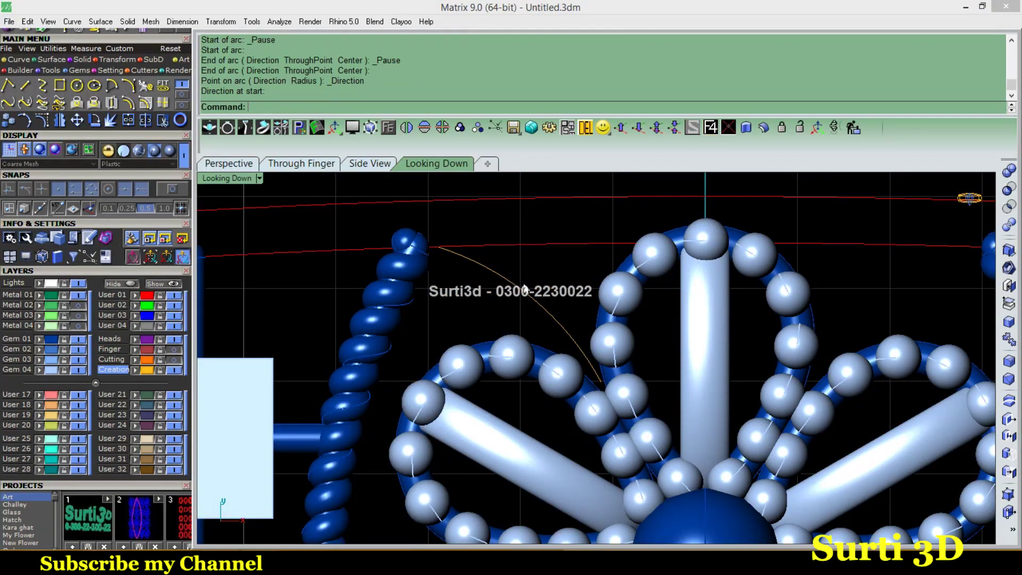
# Turn the arc into a 0.3 pipe using the default start and end diameters
pyautogui.click(83, 59)
pyautogui.click(8, 102)
pyautogui.press('Return')
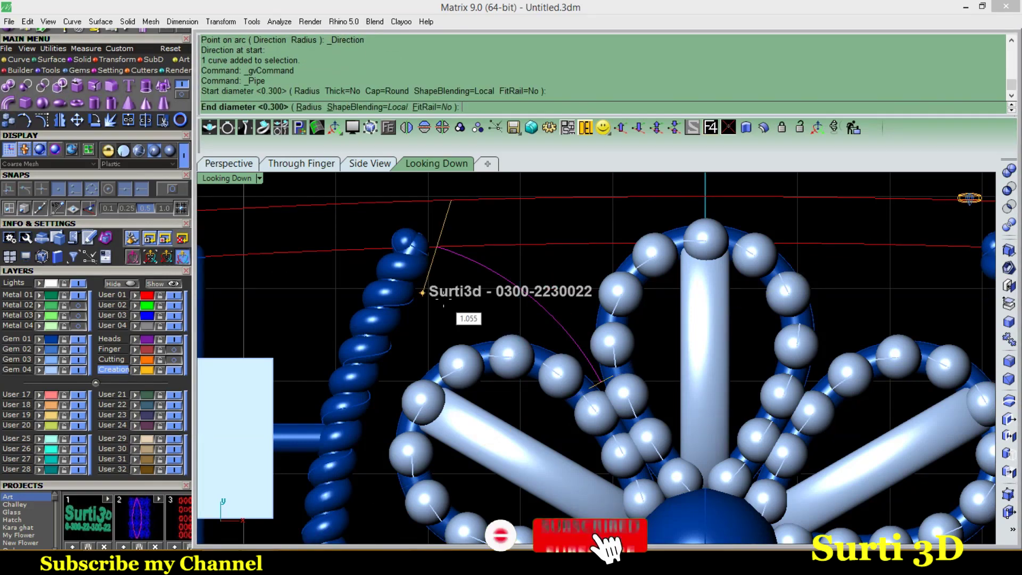
pyautogui.press('Return')
pyautogui.scroll(3, 500, 268)
pyautogui.press('Return')
# Place five beads along the curved gold pipe with Bead on Surface
pyautogui.rightClick(416, 191)
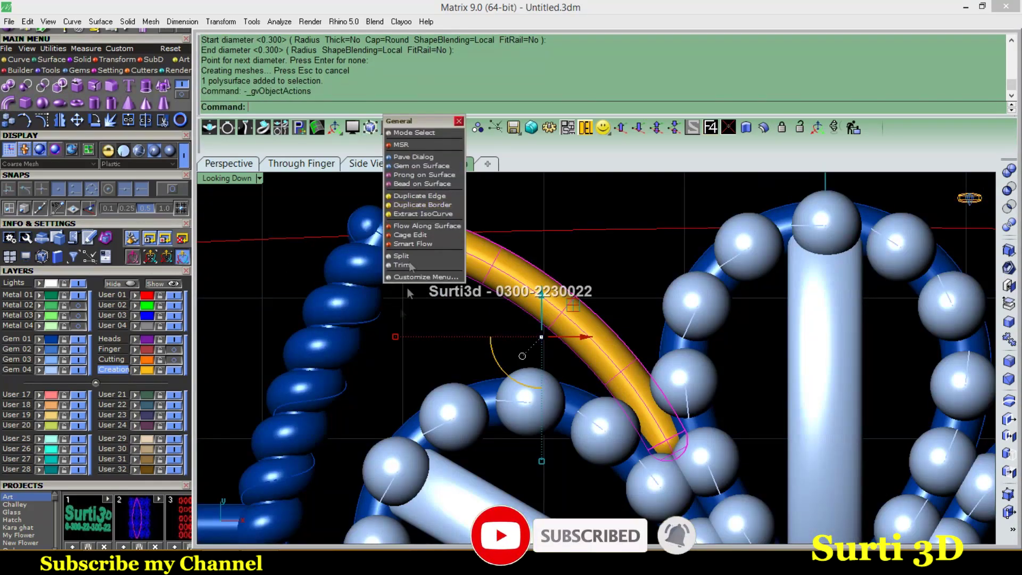
pyautogui.click(416, 186)
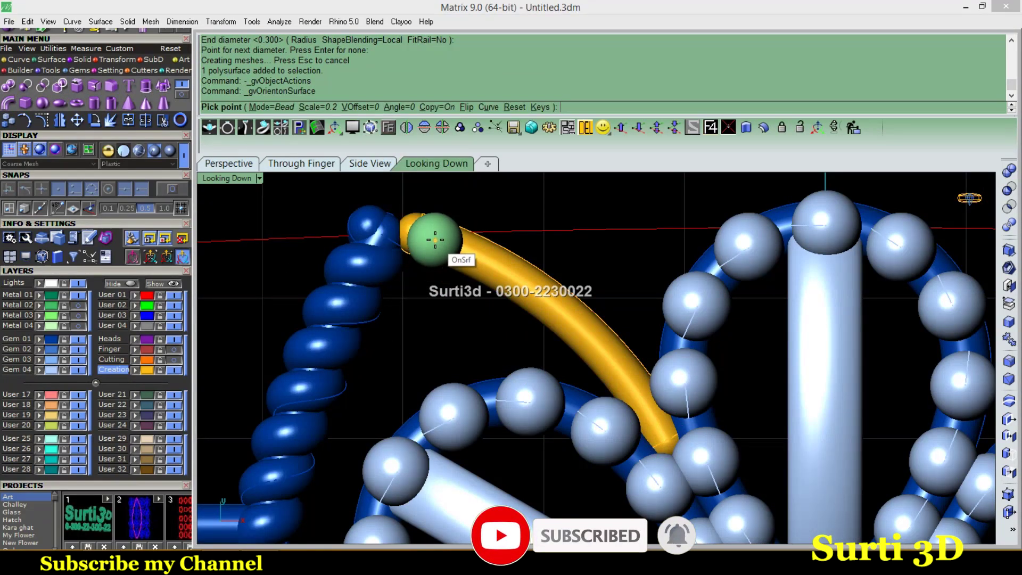
pyautogui.click(435, 240)
pyautogui.click(487, 261)
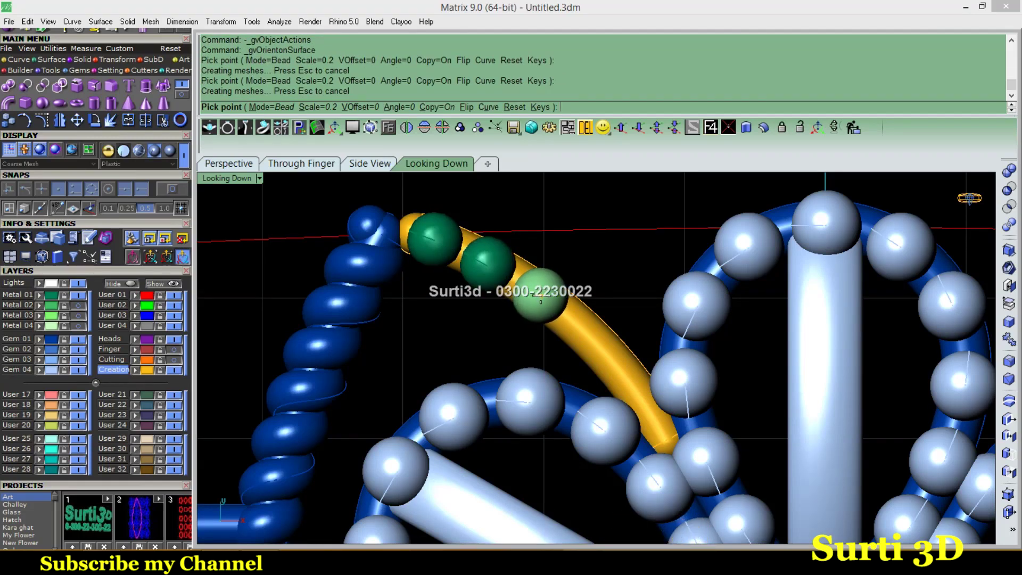
pyautogui.click(540, 297)
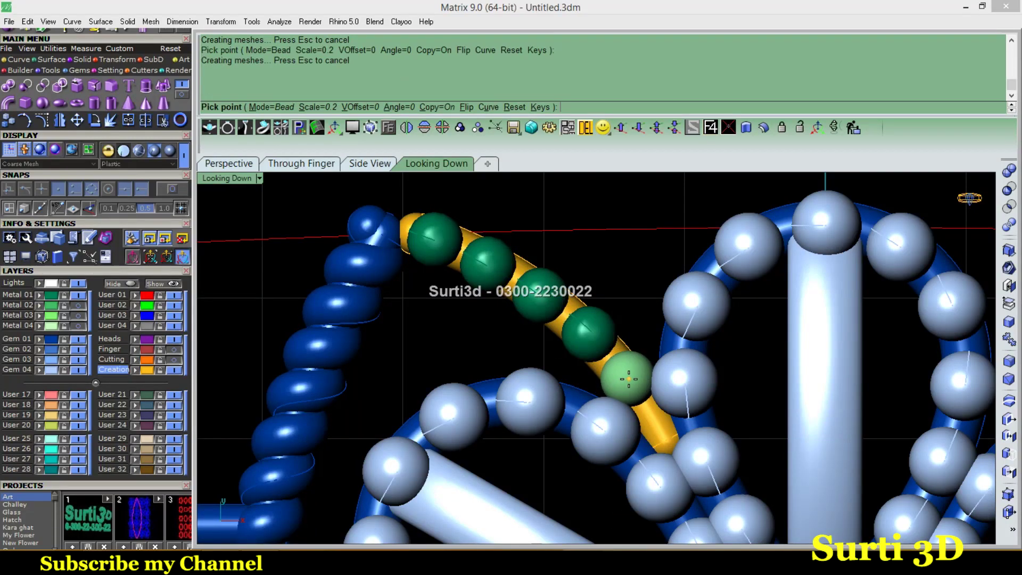
pyautogui.click(628, 378)
pyautogui.press('Return')
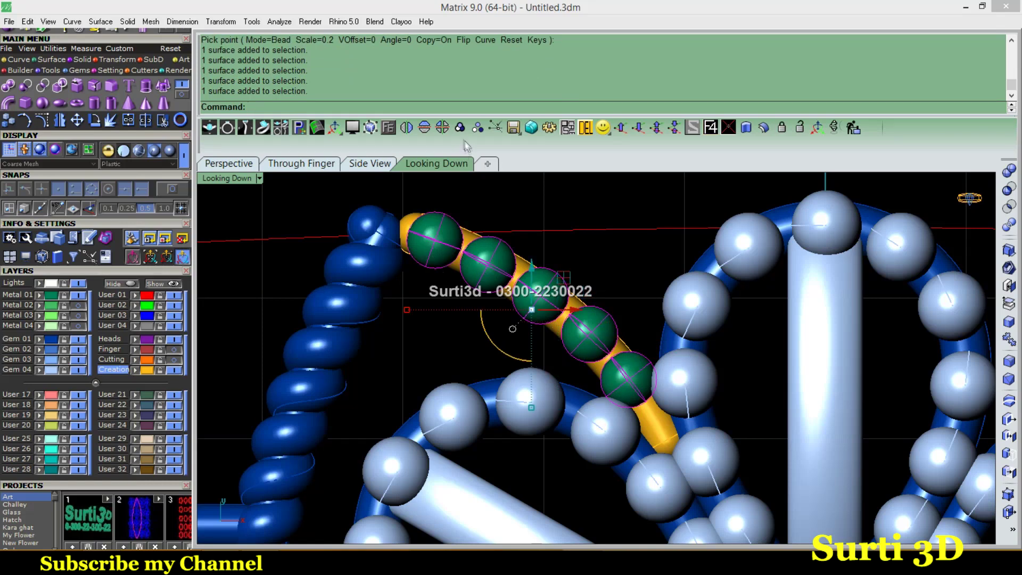
# Group the beads on the Gem 02 dark blue layer and mirror them with the pipe across X
pyautogui.click(460, 128)
pyautogui.click(38, 349)
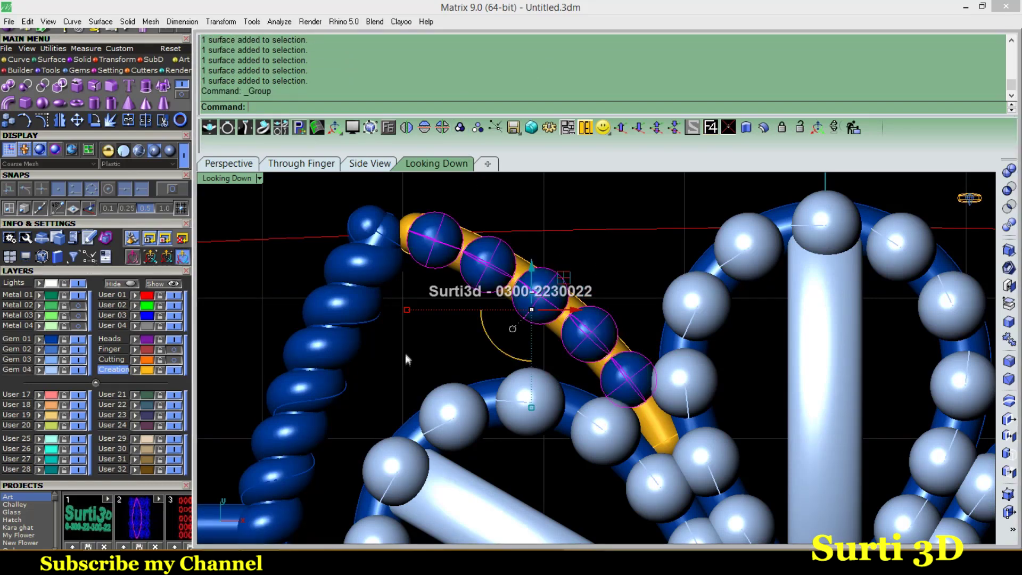
pyautogui.click(470, 239)
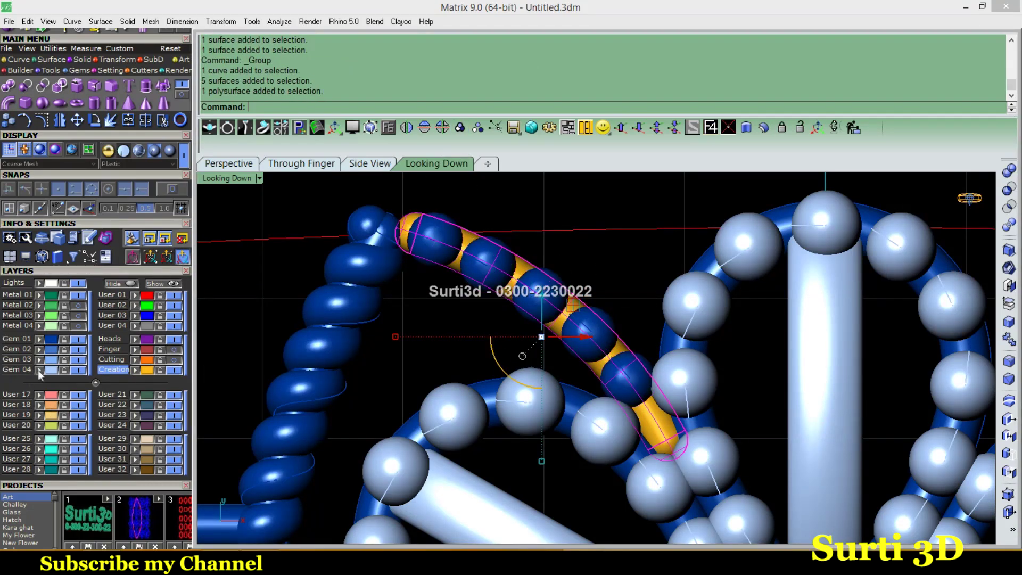
pyautogui.click(466, 125)
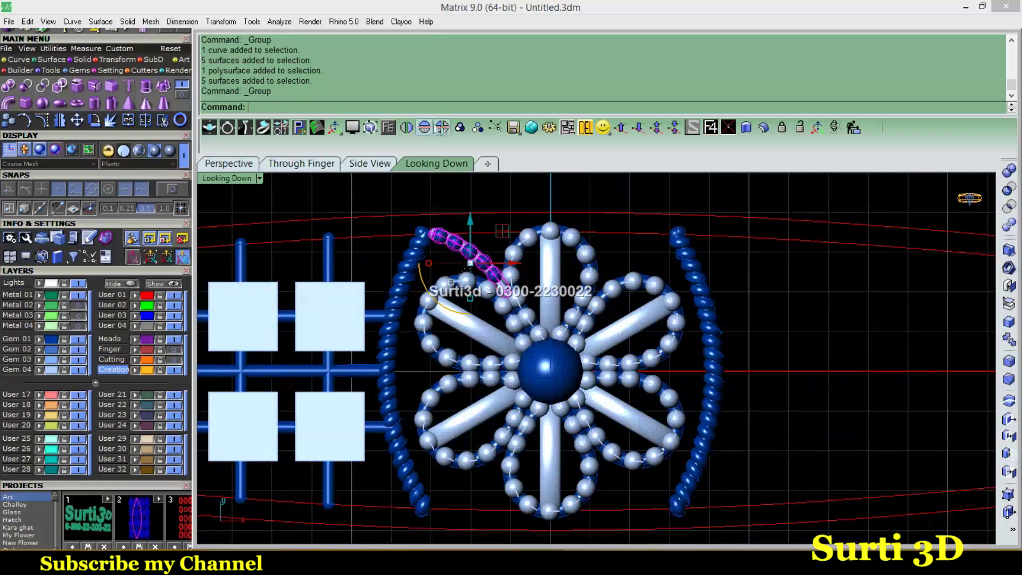
# Draw a straight line from left of the flower toward it
pyautogui.scroll(1, 468, 392)
pyautogui.scroll(3, 503, 418)
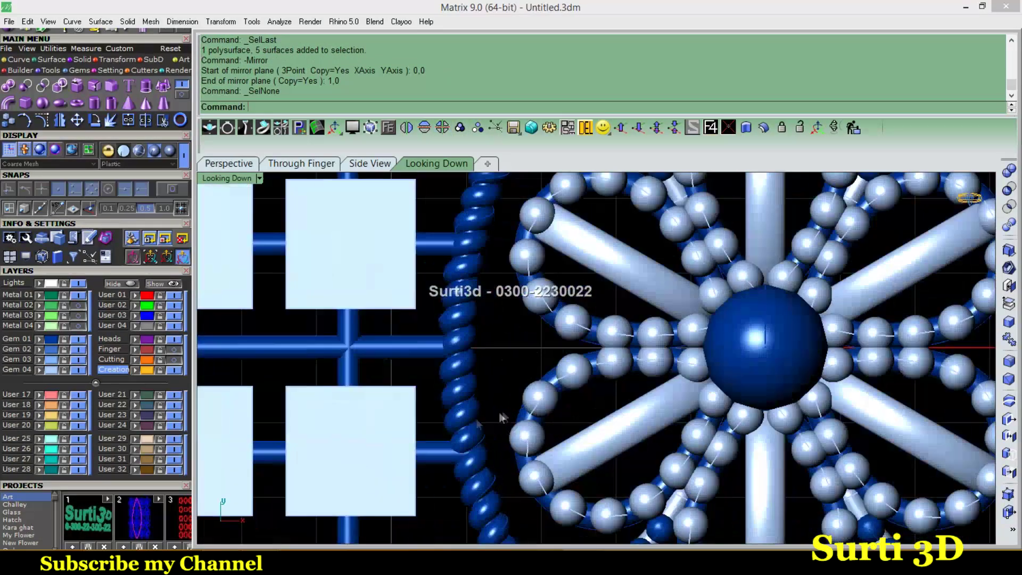
pyautogui.click(19, 60)
pyautogui.click(25, 84)
pyautogui.click(614, 346)
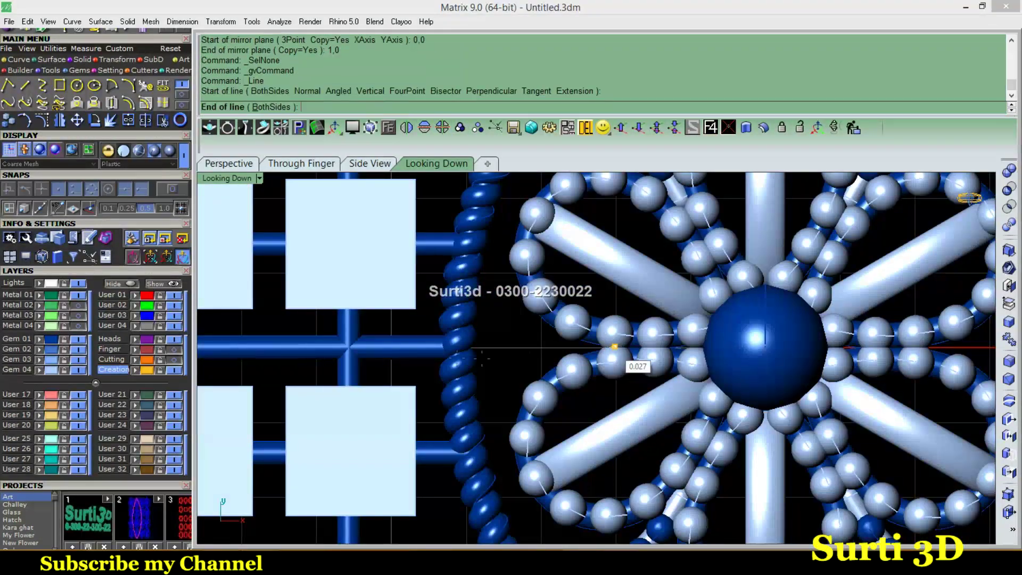
pyautogui.click(440, 346)
# Pipe the line at the default diameter and move the tube to the blue gem layer
pyautogui.click(50, 59)
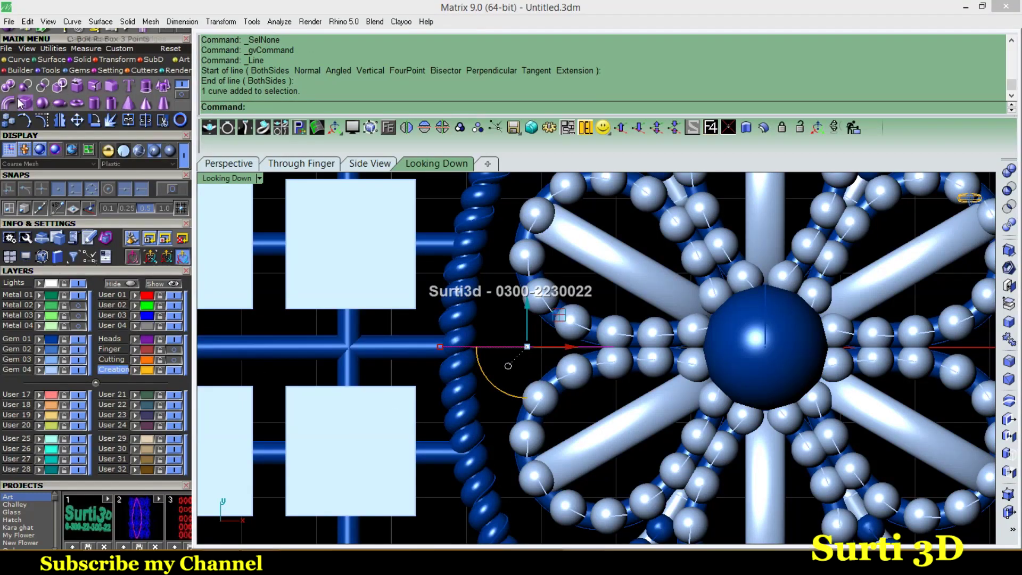
pyautogui.click(8, 102)
pyautogui.press('Return')
pyautogui.press('Return')
pyautogui.press('Return')
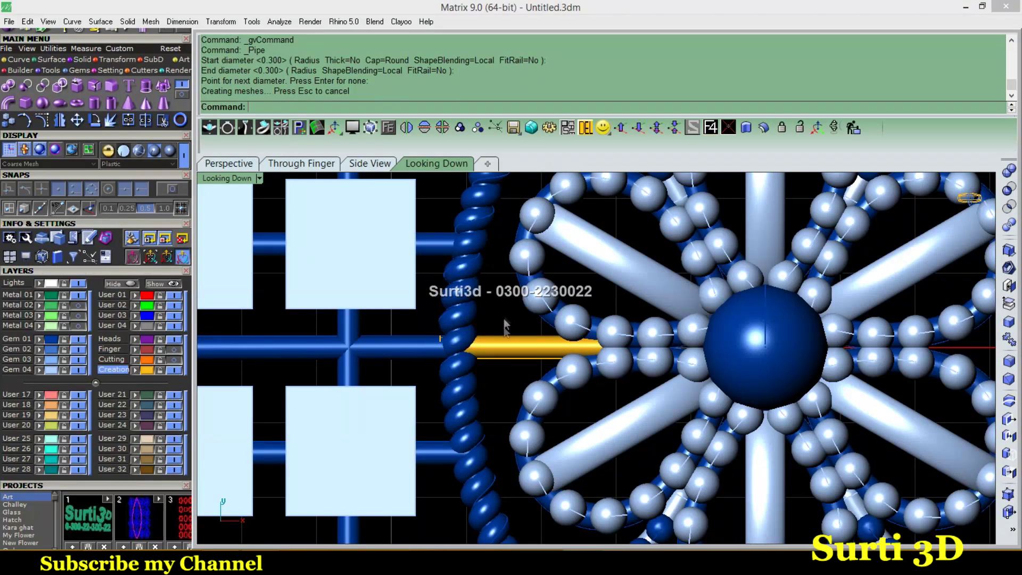
pyautogui.click(509, 348)
pyautogui.click(45, 346)
pyautogui.scroll(-3, 495, 343)
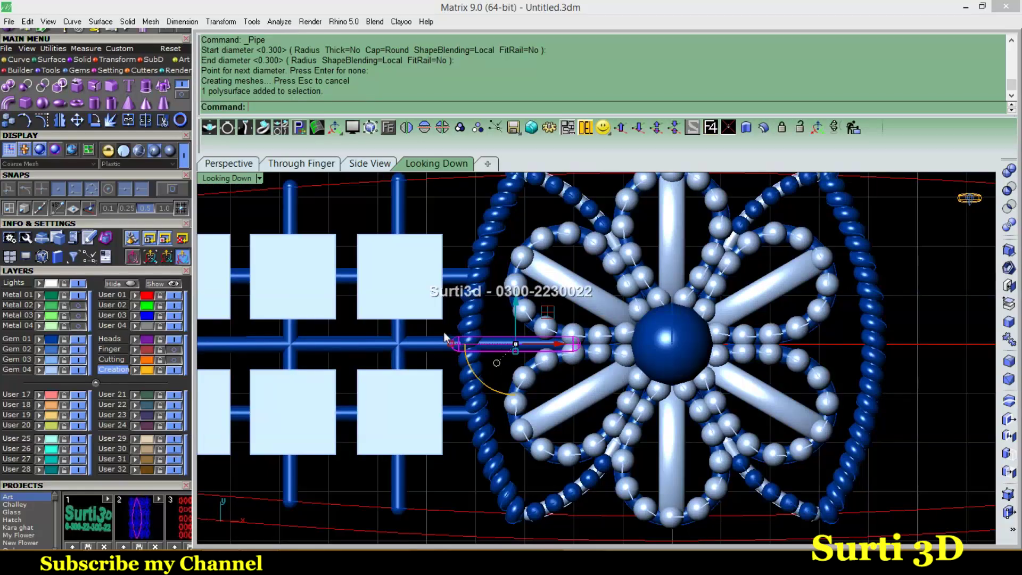
pyautogui.scroll(3, 482, 347)
pyautogui.scroll(2, 482, 347)
# Place beads along the straight tube with Bead on Surface
pyautogui.click(390, 129)
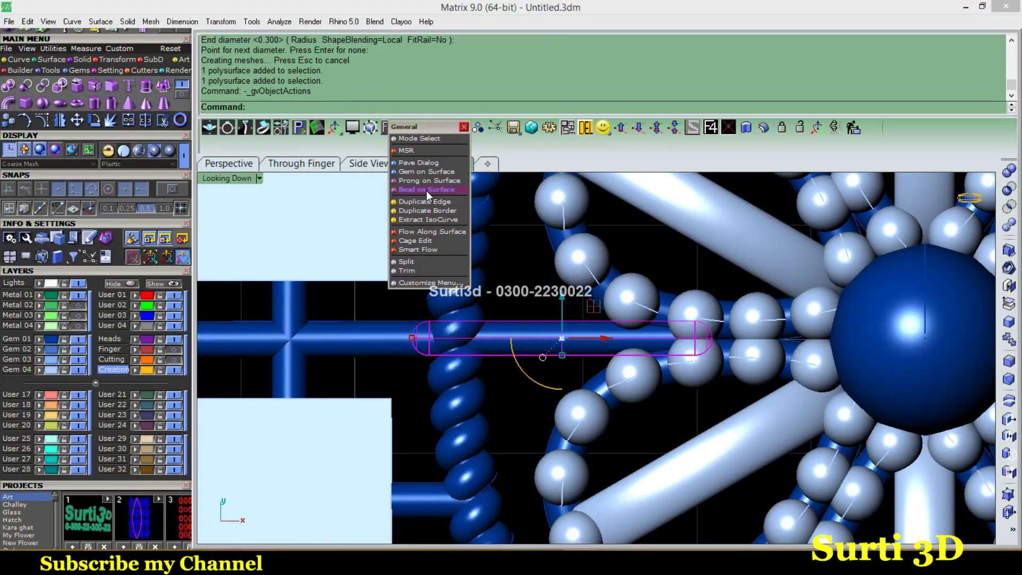
pyautogui.click(425, 195)
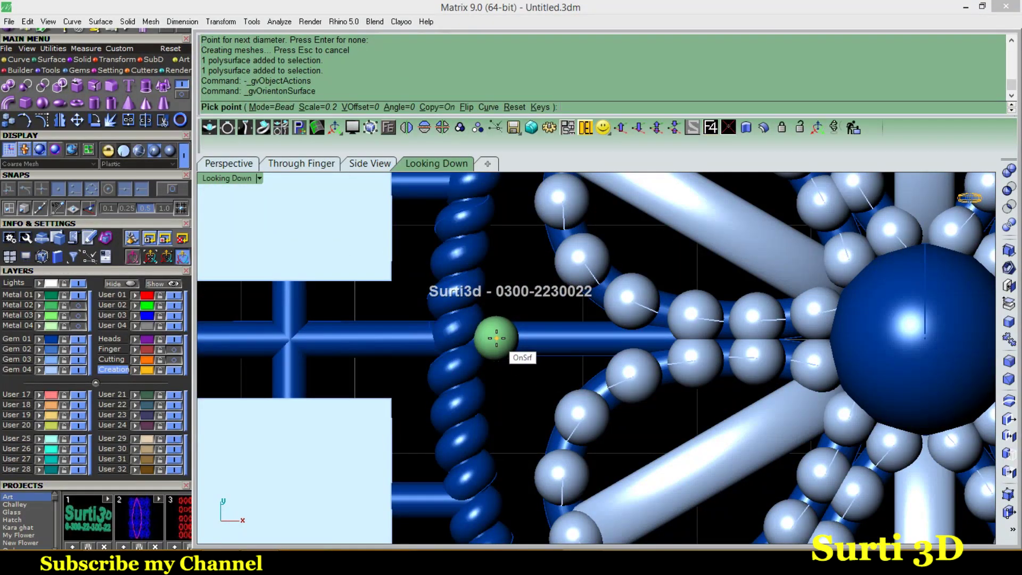
pyautogui.click(496, 337)
pyautogui.click(542, 337)
pyautogui.press('Return')
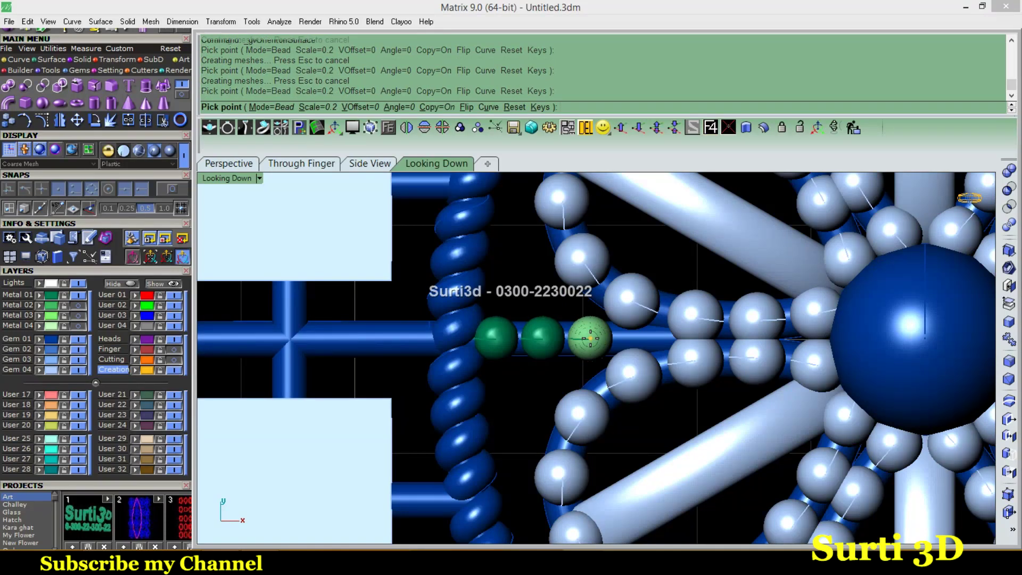
# Recolour the three beads silver and mirror the beaded tube across the Y axis
pyautogui.keyDown('shift'); pyautogui.click(540, 344); pyautogui.keyUp('shift')
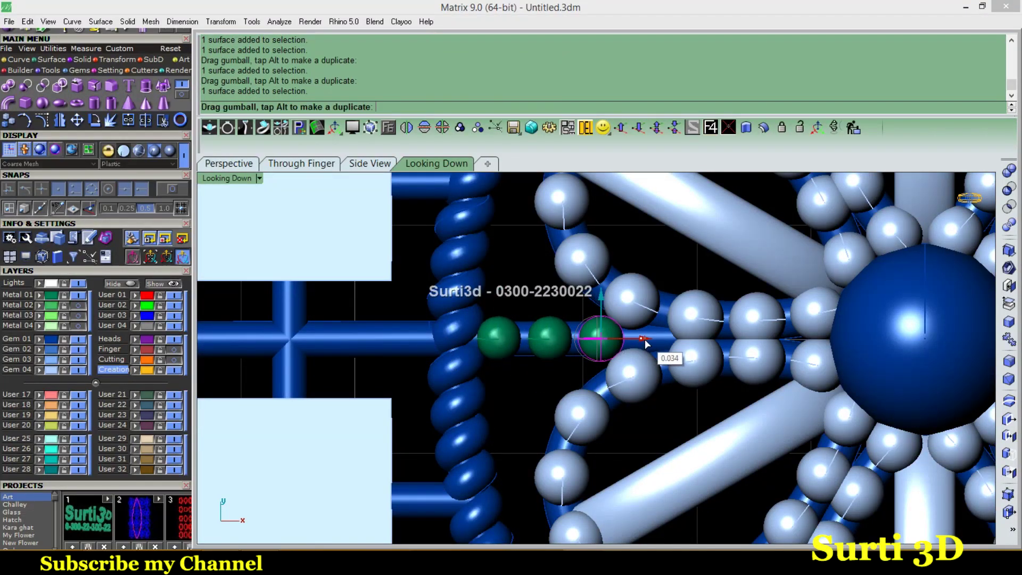
pyautogui.keyDown('shift'); pyautogui.click(507, 341); pyautogui.keyUp('shift')
pyautogui.scroll(1, 527, 351)
pyautogui.scroll(2, 532, 356)
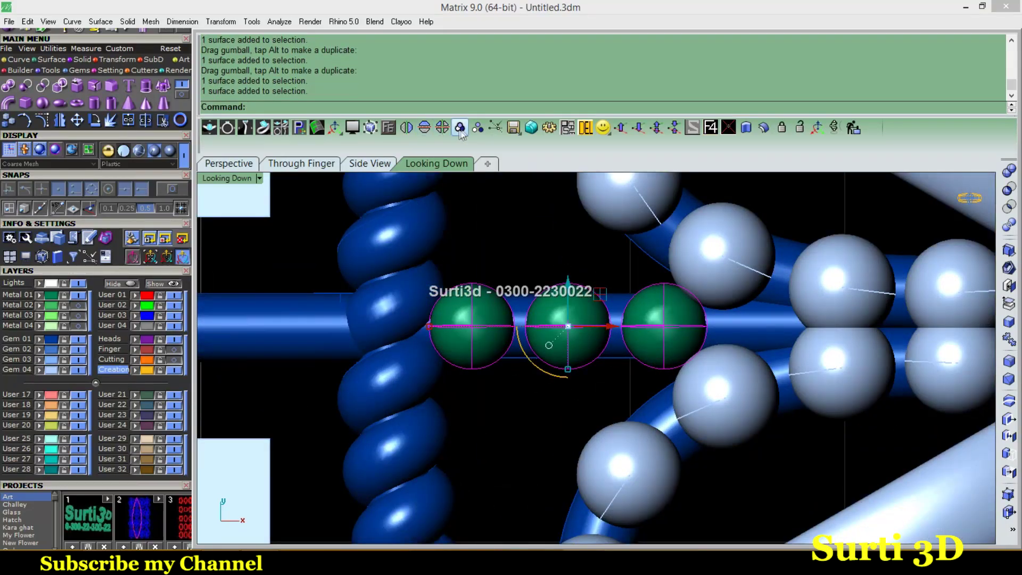
pyautogui.click(43, 369)
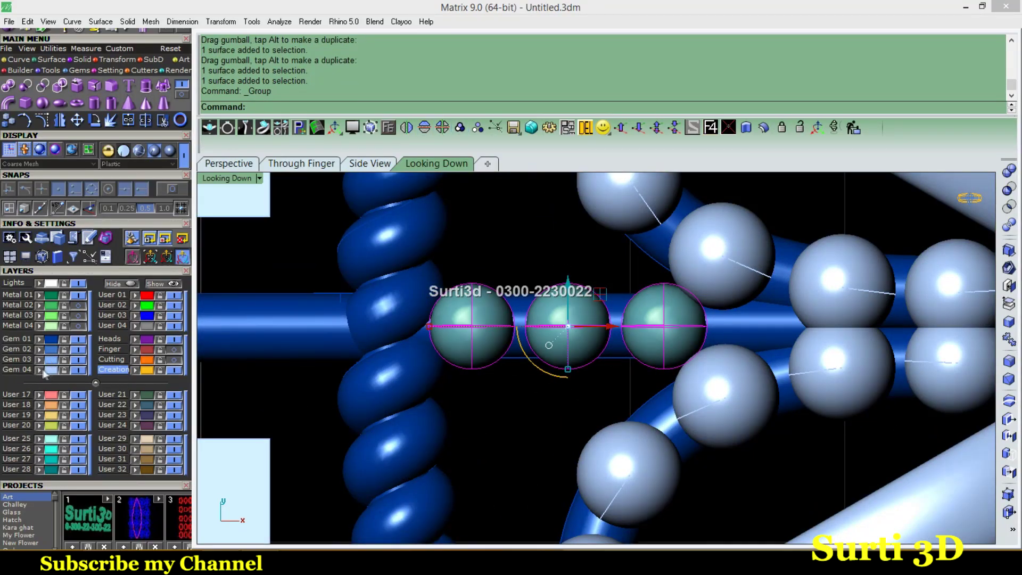
pyautogui.click(461, 129)
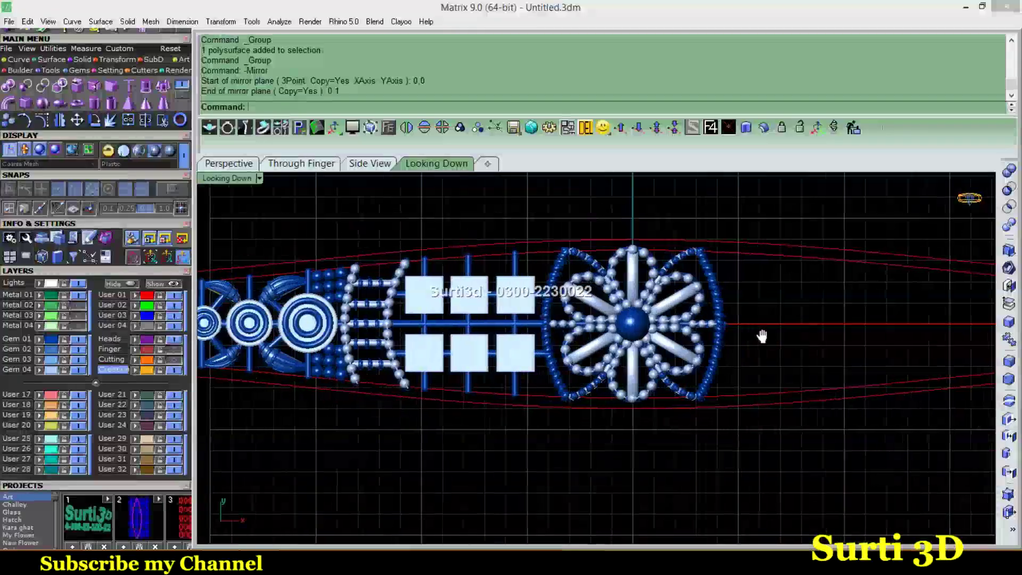
# Draw a small circle and move it onto the blue bead beside the largest ring
pyautogui.scroll(2, 762, 337)
pyautogui.scroll(2, 636, 261)
pyautogui.scroll(1, 635, 261)
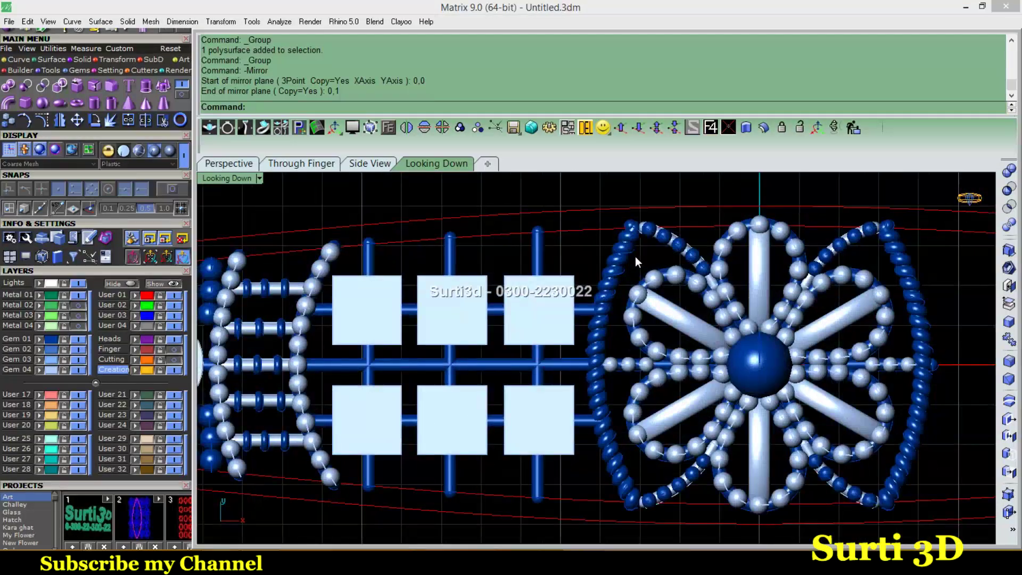
pyautogui.moveTo(669, 258)
pyautogui.mouseDown(button='right')
pyautogui.moveTo(620, 260)
pyautogui.moveTo(649, 262)
pyautogui.mouseUp(button='right')
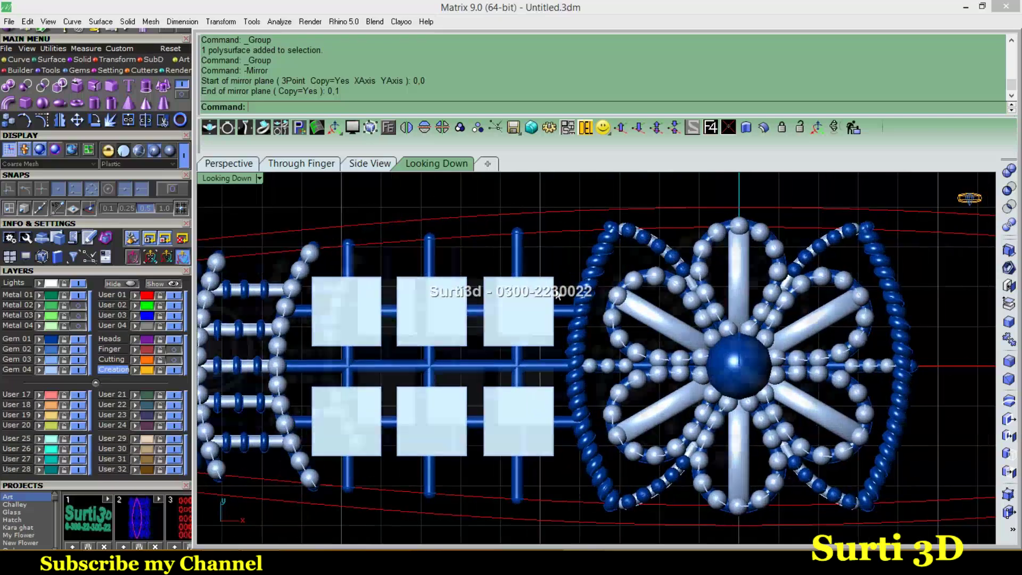
pyautogui.scroll(-2, 648, 262)
pyautogui.press('Escape')
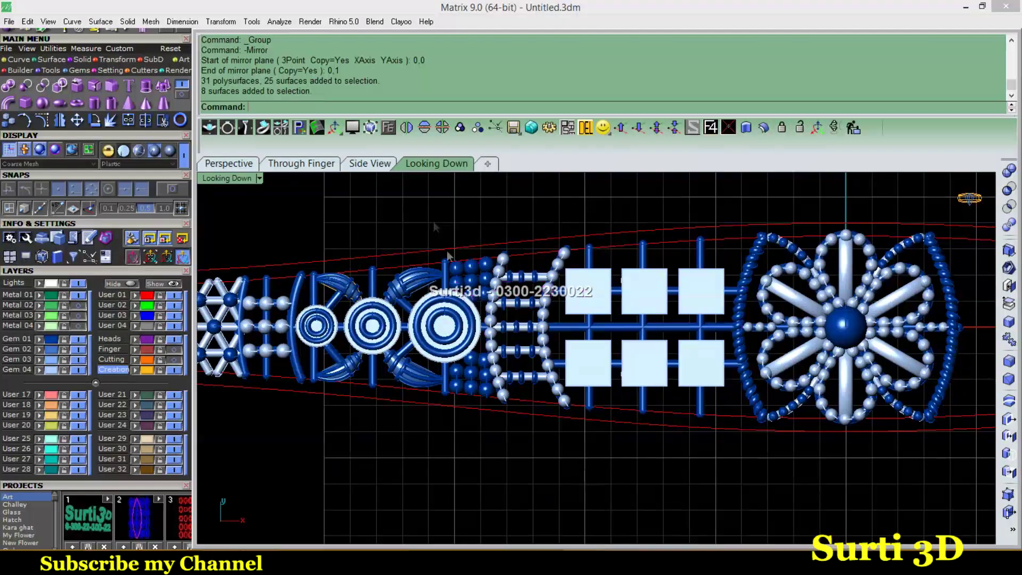
pyautogui.scroll(4, 415, 279)
pyautogui.scroll(-2, 415, 280)
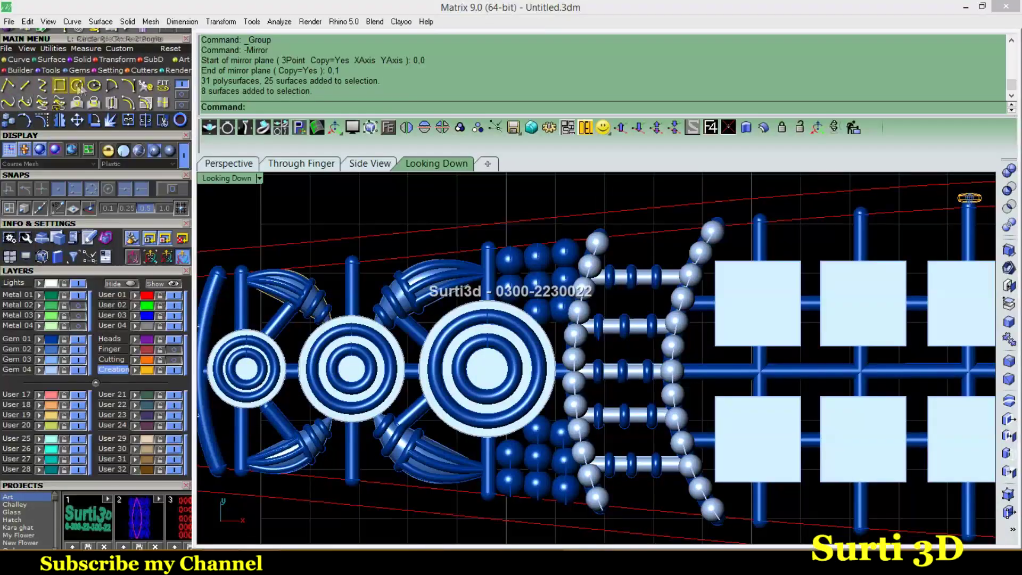
pyautogui.click(77, 86)
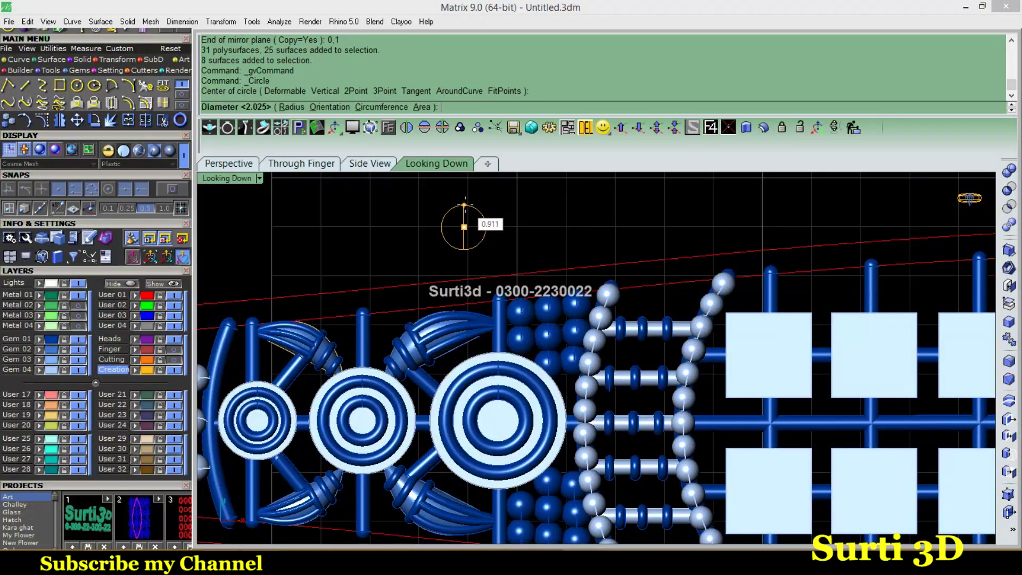
pyautogui.click(464, 205)
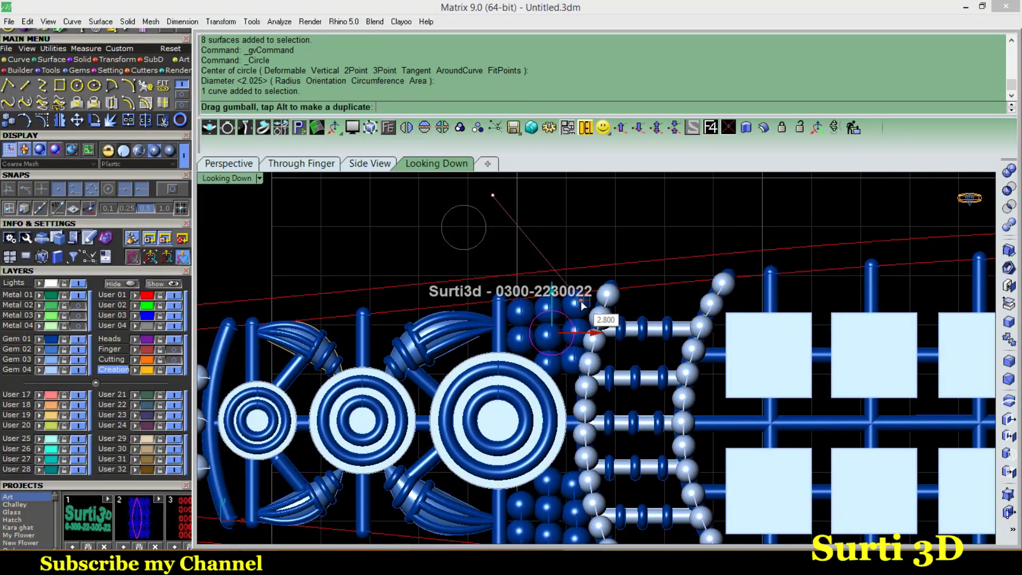
pyautogui.moveTo(582, 304); pyautogui.dragTo(585, 306)
# Turn the circle into a thin closed gold pipe and show the Perspective view
pyautogui.scroll(5, 533, 337)
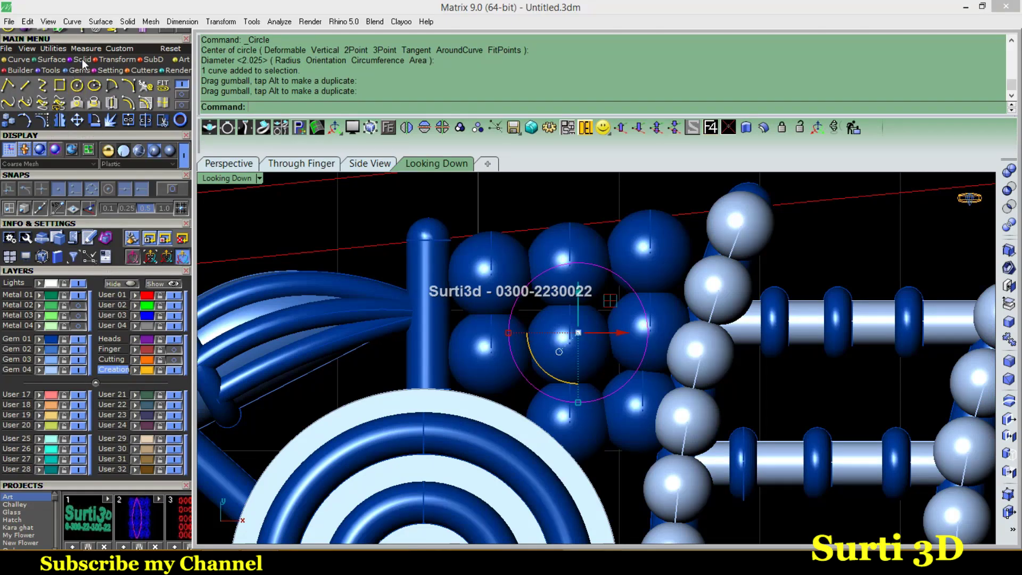
pyautogui.click(82, 59)
pyautogui.click(8, 103)
pyautogui.press('Return')
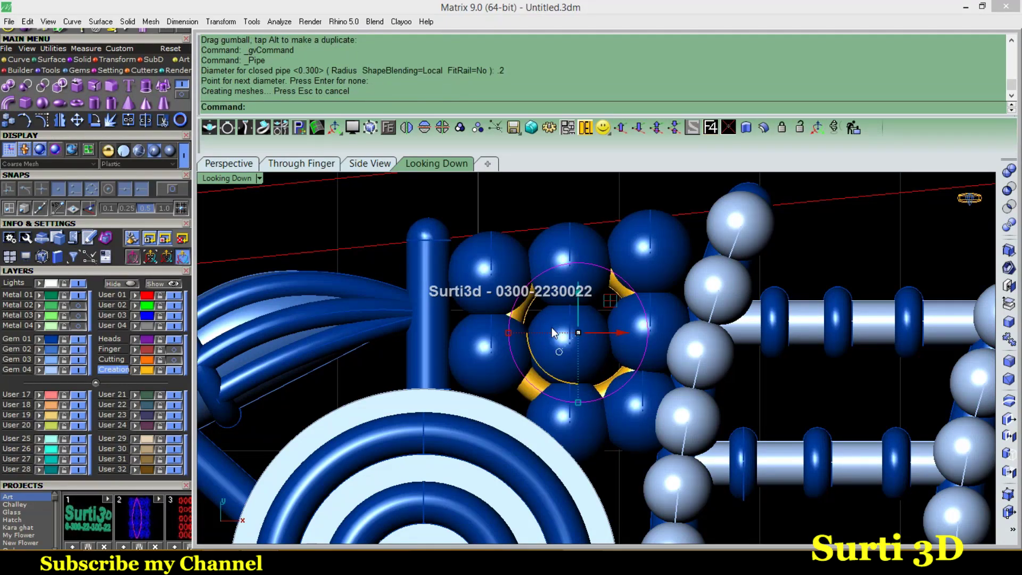
pyautogui.click(224, 164)
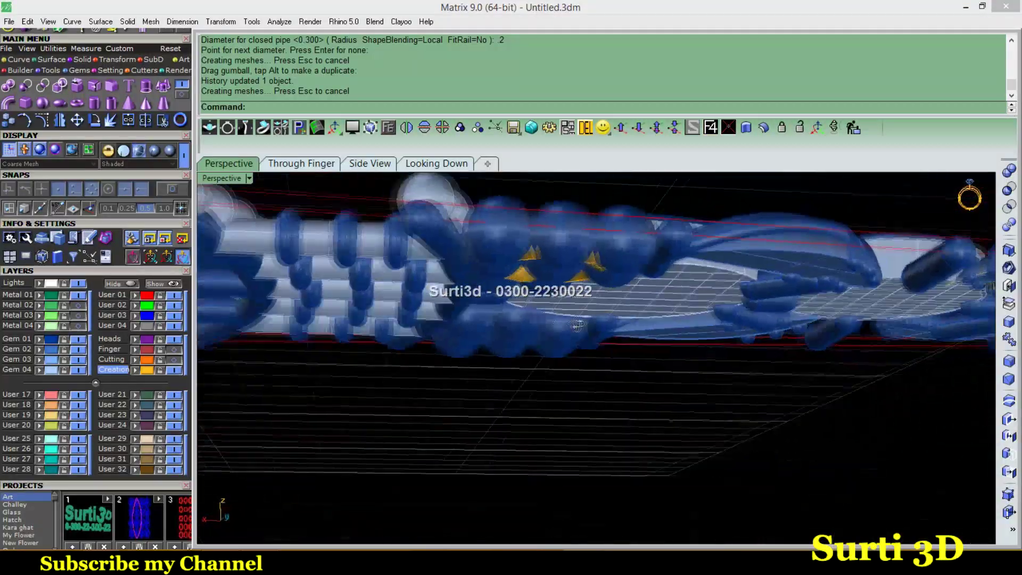
# Make the blue bead cluster pearl coloured and pick the Group58 spheres in the through-finger view
pyautogui.moveTo(572, 382); pyautogui.dragTo(457, 319)
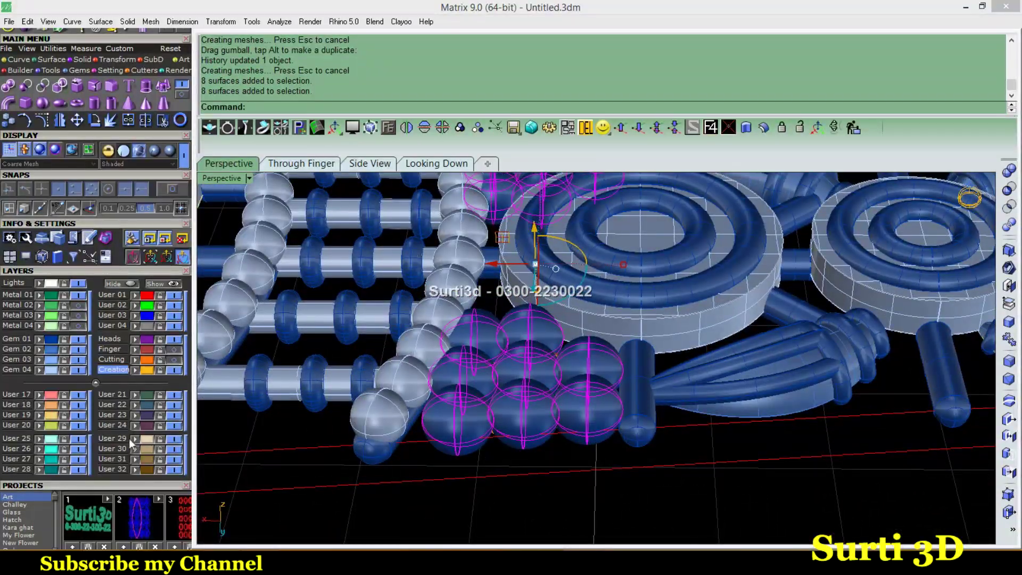
pyautogui.click(85, 338)
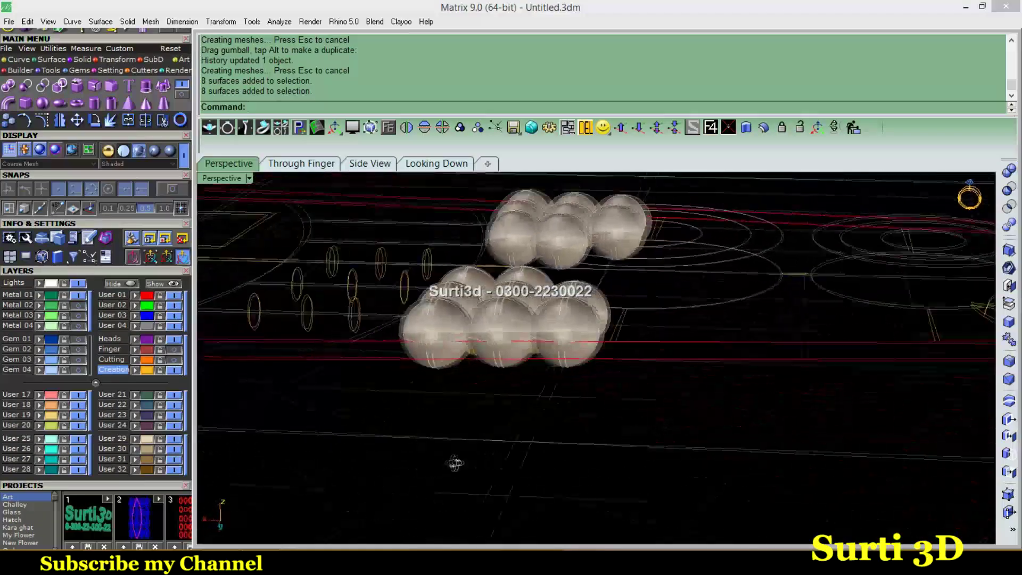
pyautogui.click(320, 168)
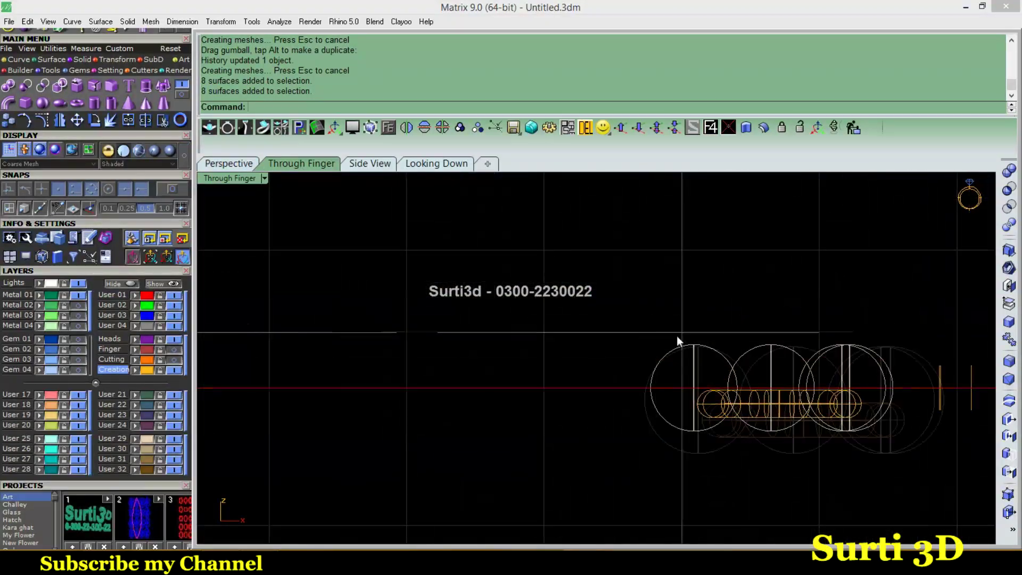
pyautogui.click(683, 369)
pyautogui.click(738, 402)
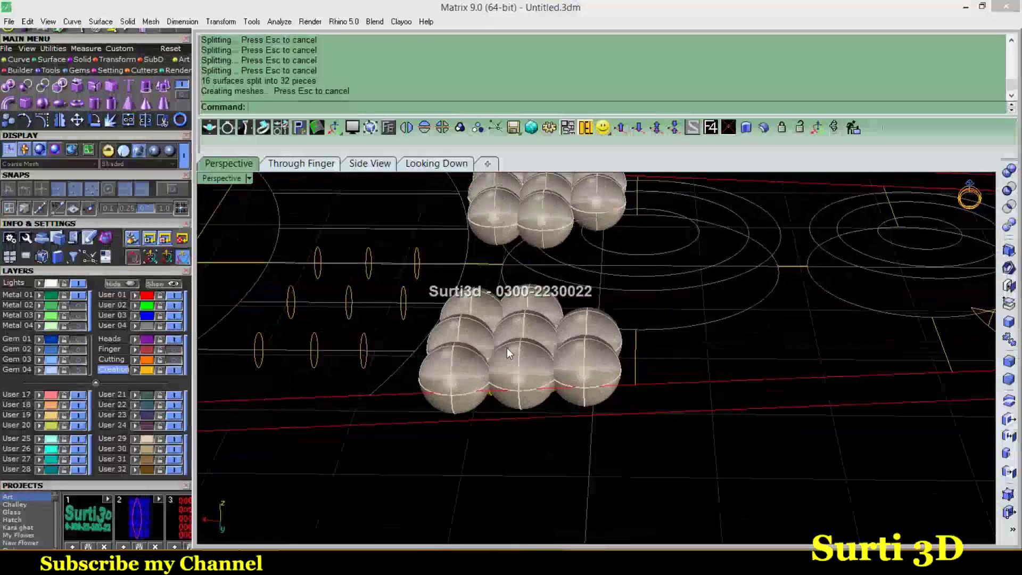
# Test ungrouping and deleting split sphere pieces, undoing back to the grouped split spheres
pyautogui.click(507, 347)
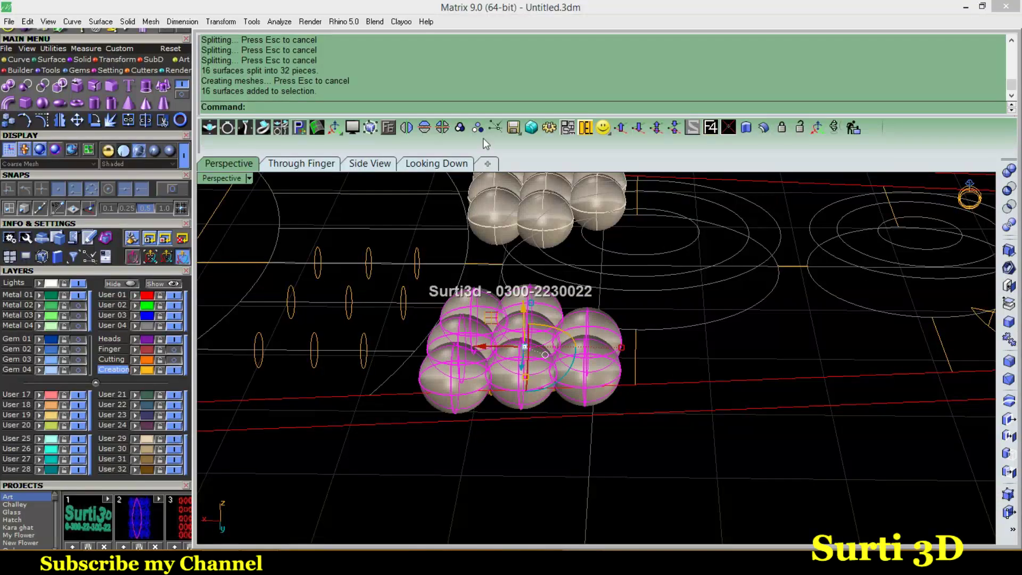
pyautogui.click(480, 131)
pyautogui.press('Return')
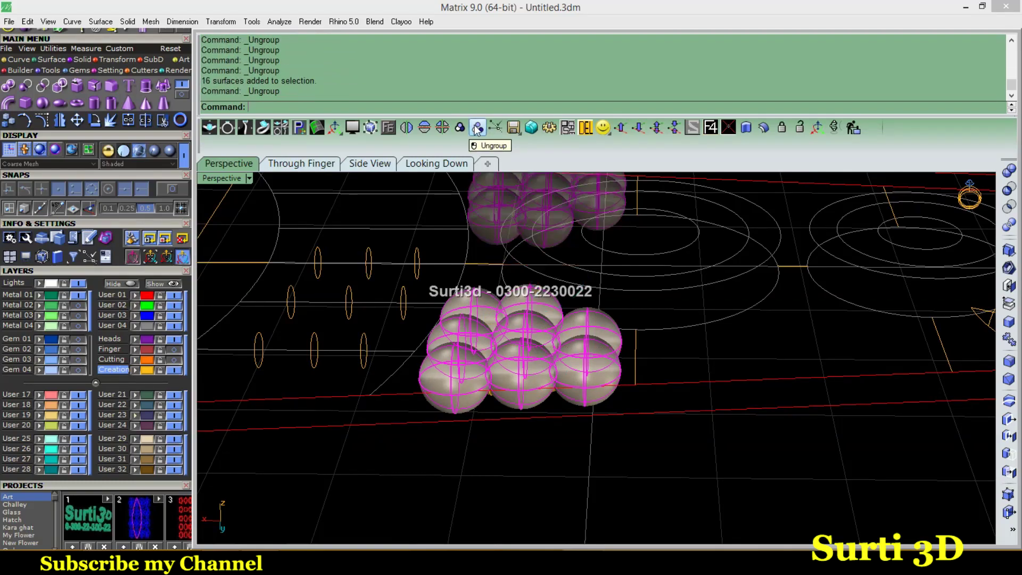
pyautogui.press('Delete')
pyautogui.hotkey('ctrl', 'z')
pyautogui.click(538, 215)
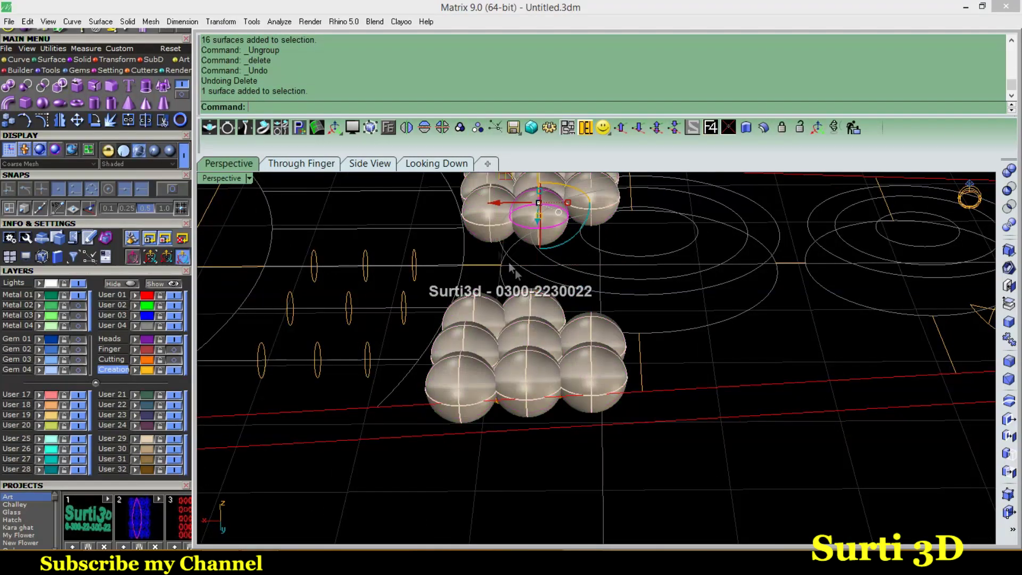
pyautogui.hotkey('ctrl', 'z')
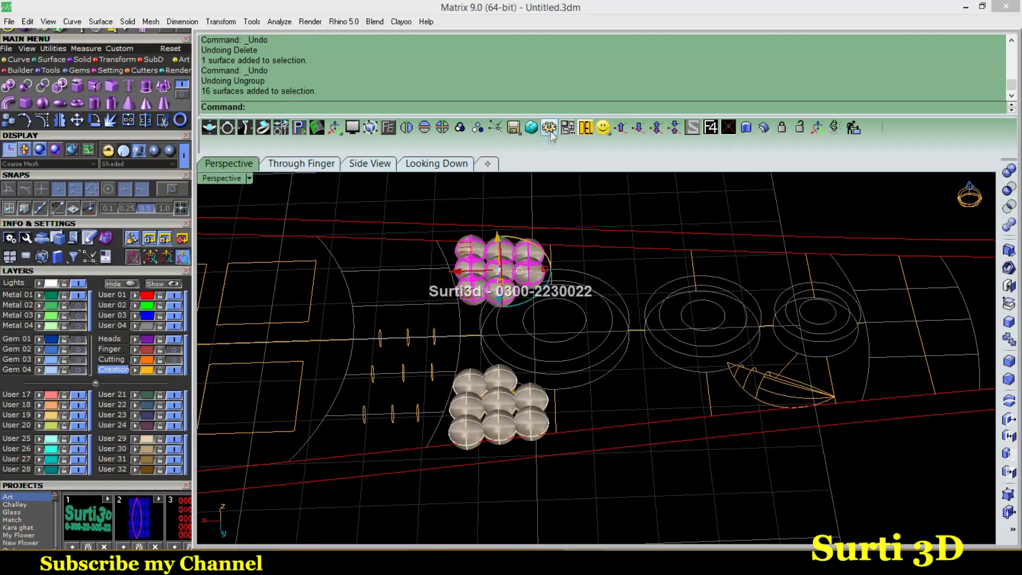
pyautogui.press('Delete')
# Delete the upper sphere halves, then group and cap the remaining halves
pyautogui.click(513, 404)
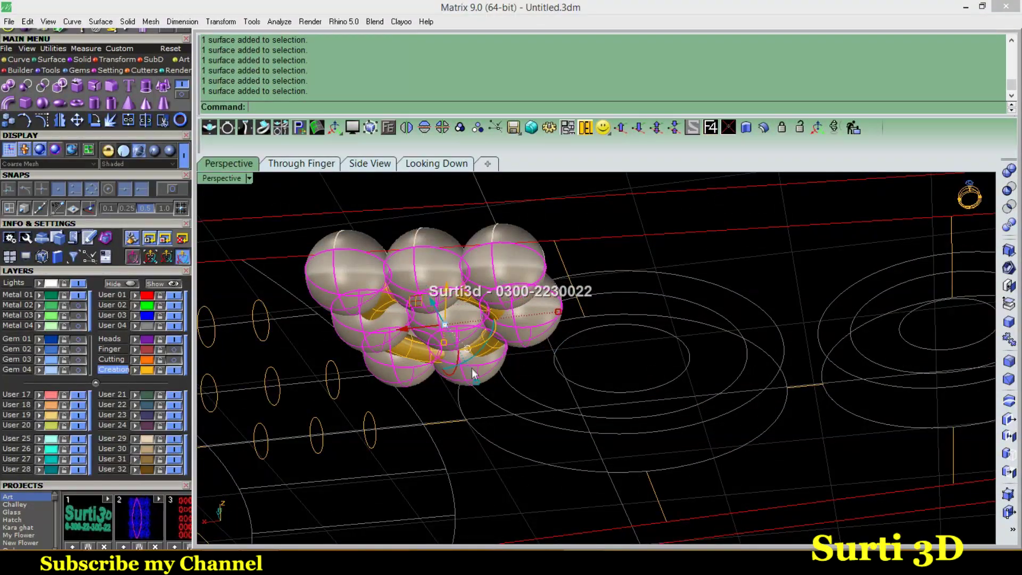
pyautogui.press('Delete')
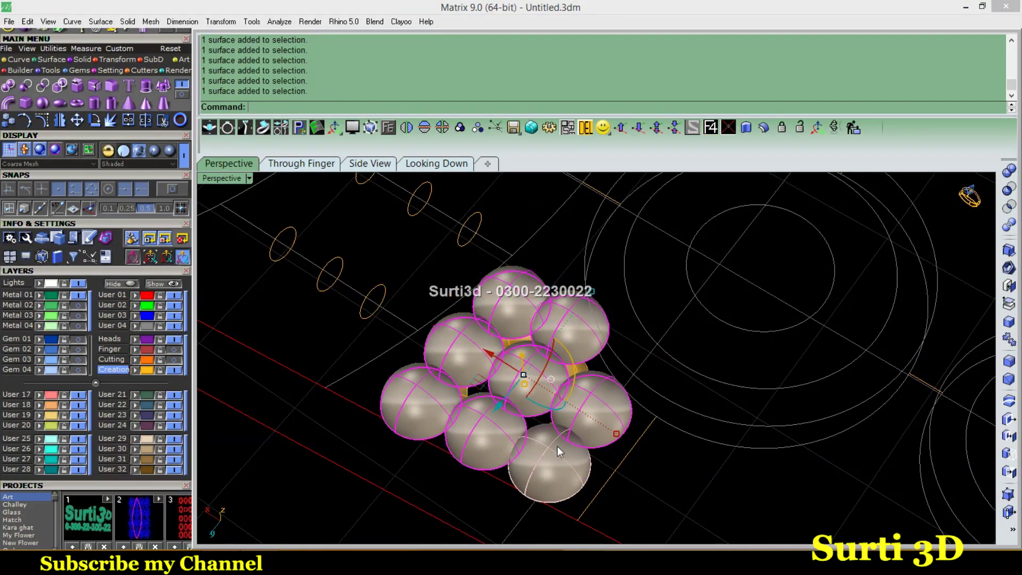
pyautogui.click(557, 446)
pyautogui.click(460, 127)
pyautogui.write('Ca')
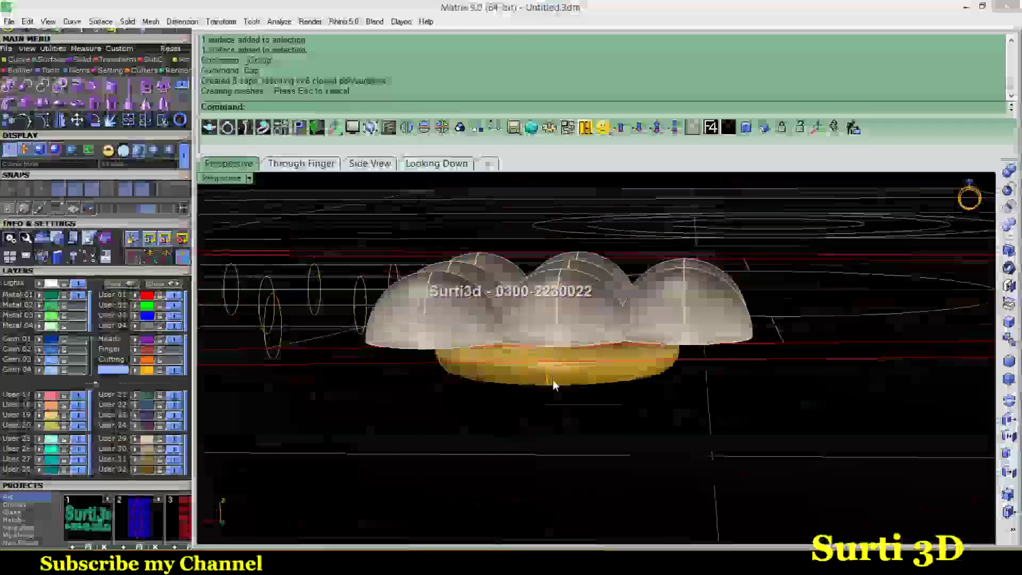
# Reposition the gold torus among the sphere halves
pyautogui.click(559, 375)
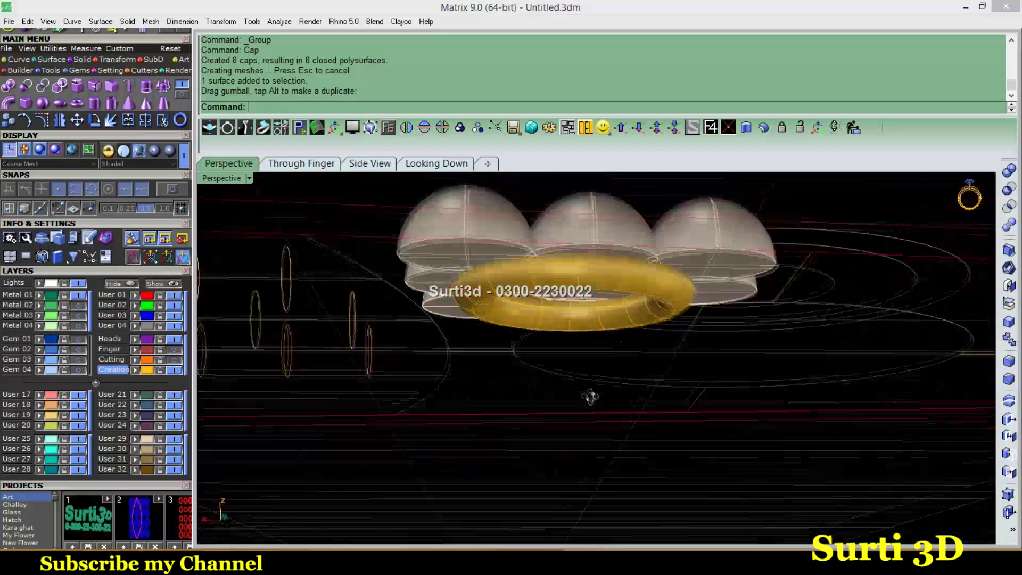
pyautogui.click(563, 307)
pyautogui.click(620, 433)
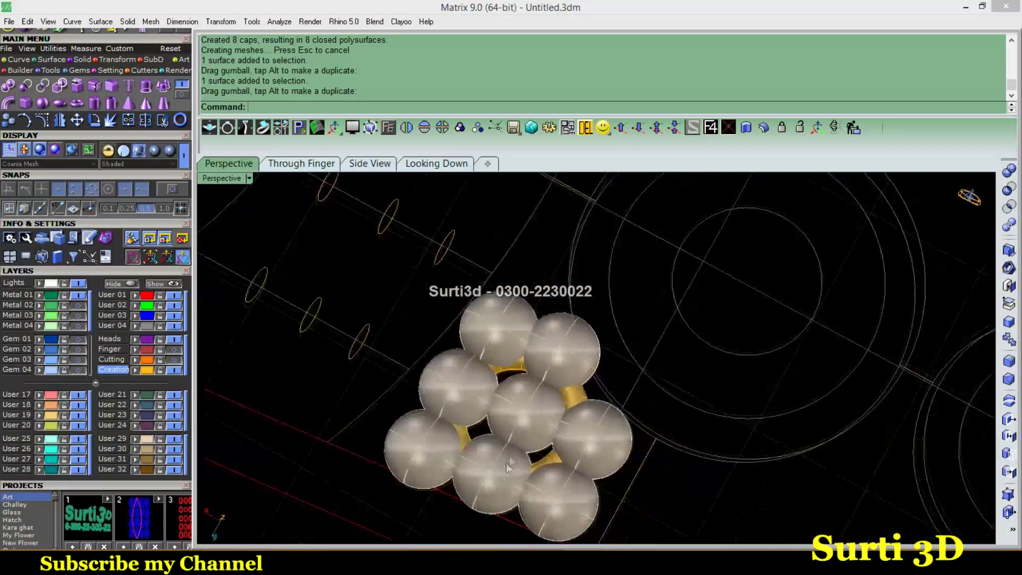
# Mirror the eight capped spheres with -Mirror about the line 0,0 to 1,0
pyautogui.click(552, 331)
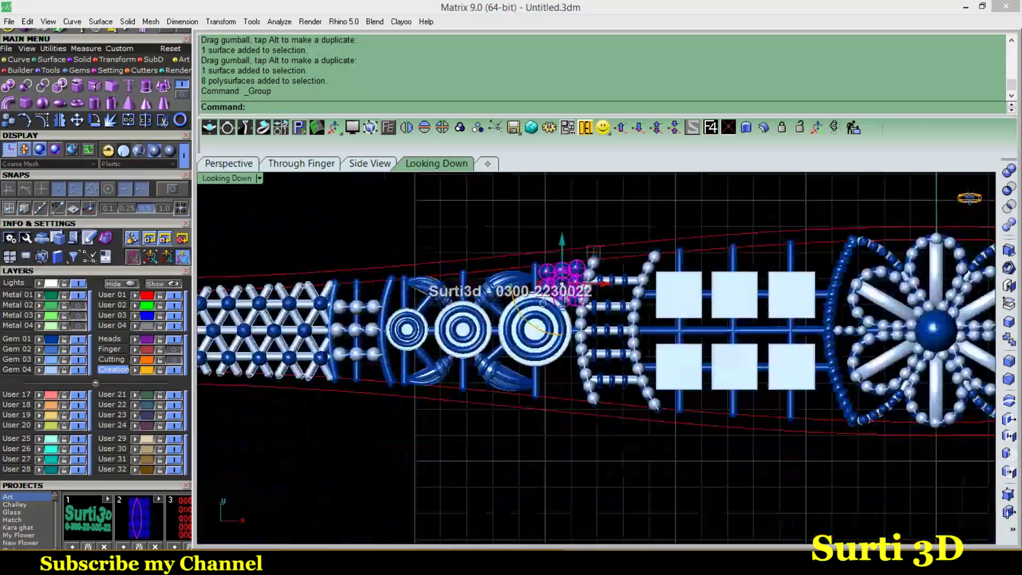
pyautogui.write('-Mirror')
pyautogui.press('Return')
pyautogui.write('0,0')
pyautogui.press('Return')
pyautogui.write('1,0')
pyautogui.press('Return')
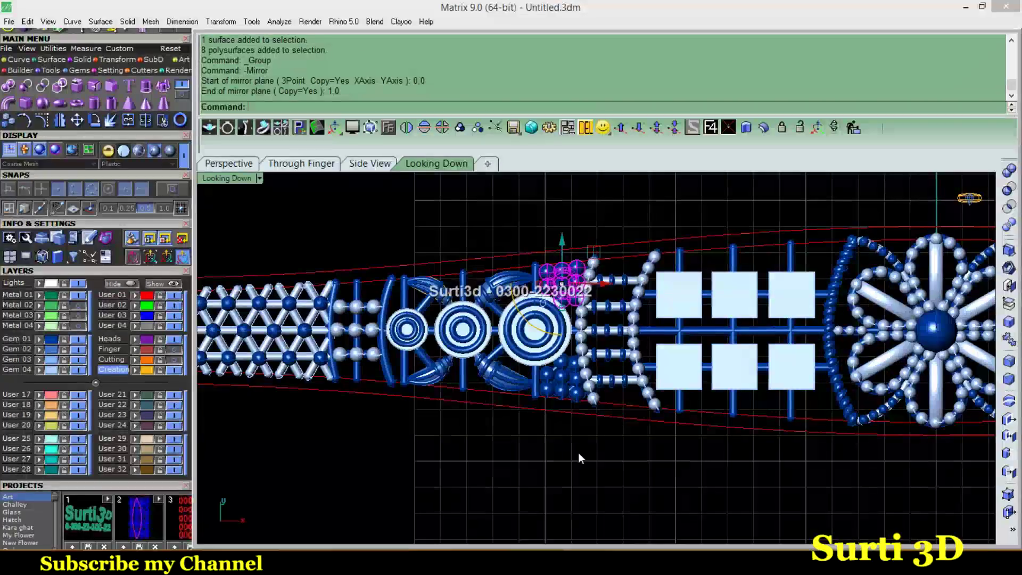
# Select the rings, spheres, bars and tube lattice of the left half and mirror it to the right
pyautogui.scroll(2, 565, 317)
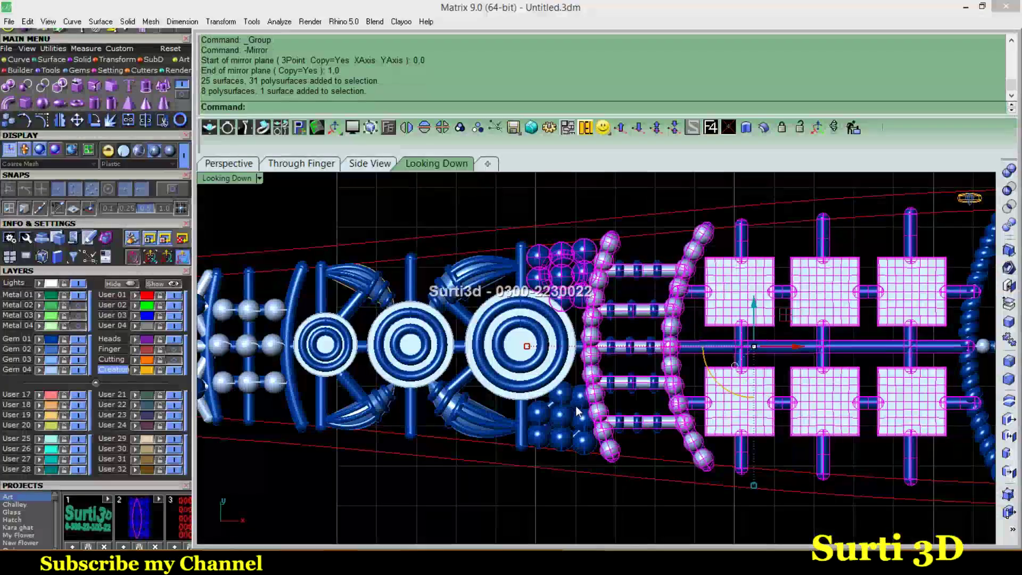
pyautogui.keyDown('shift'); pyautogui.click(527, 318); pyautogui.keyUp('shift')
pyautogui.scroll(-2, 528, 340)
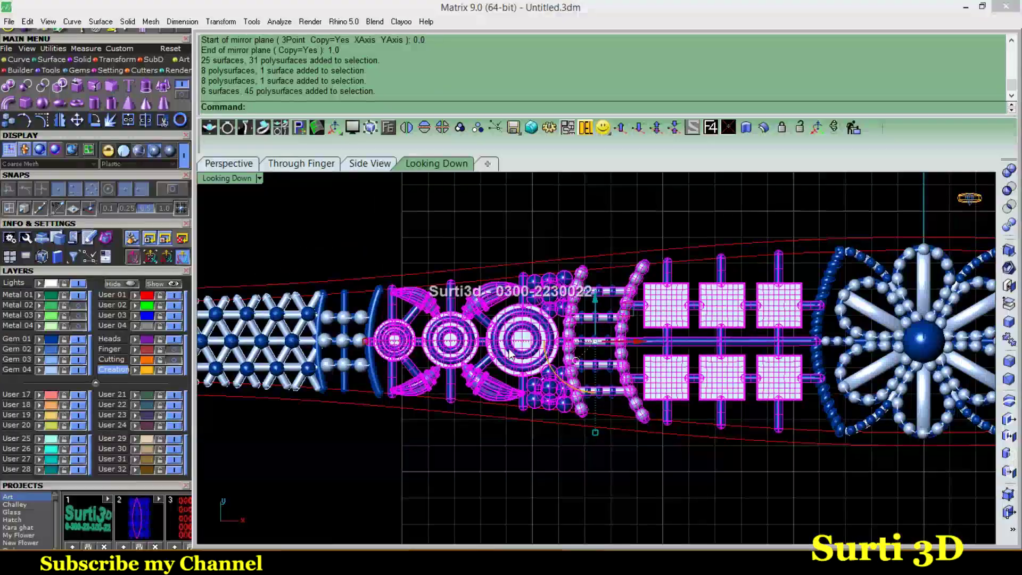
pyautogui.scroll(-2, 509, 353)
pyautogui.scroll(2, 446, 322)
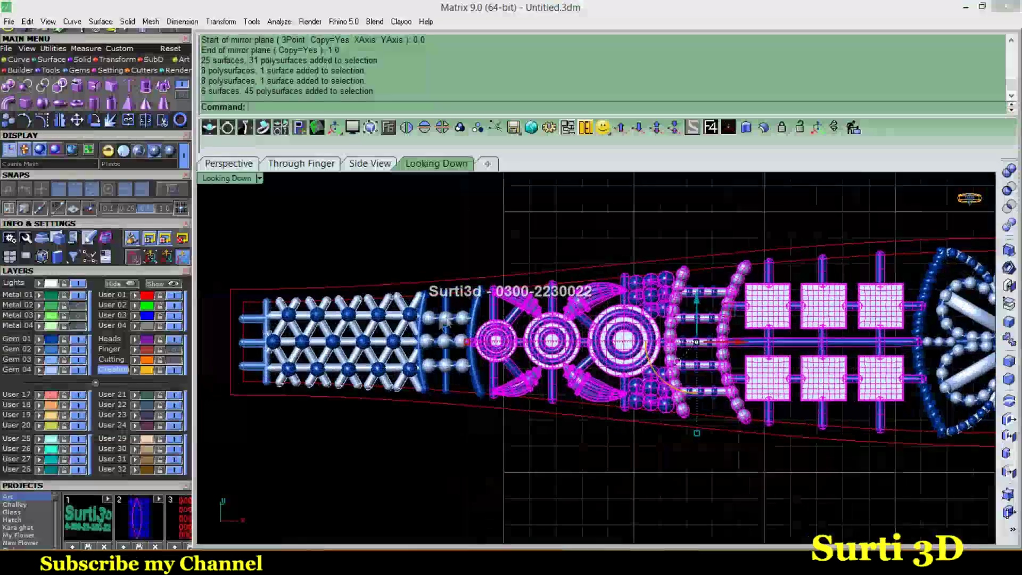
pyautogui.keyDown('shift'); pyautogui.click(446, 321); pyautogui.keyUp('shift')
pyautogui.scroll(2, 460, 318)
pyautogui.keyDown('shift'); pyautogui.click(388, 300); pyautogui.keyUp('shift')
pyautogui.keyDown('shift'); pyautogui.click(394, 309); pyautogui.keyUp('shift')
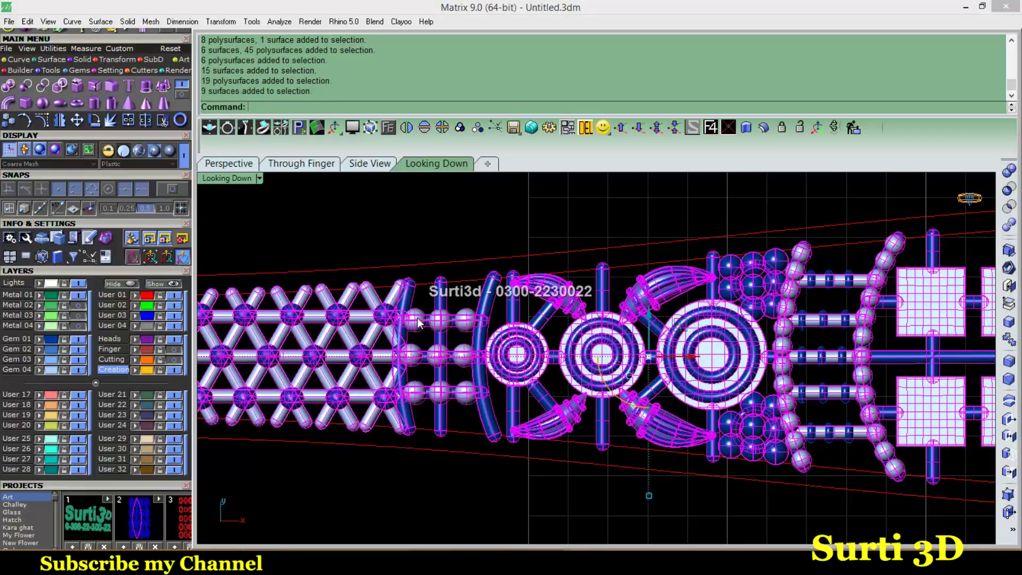
pyautogui.scroll(-2, 426, 325)
pyautogui.scroll(-1, 456, 348)
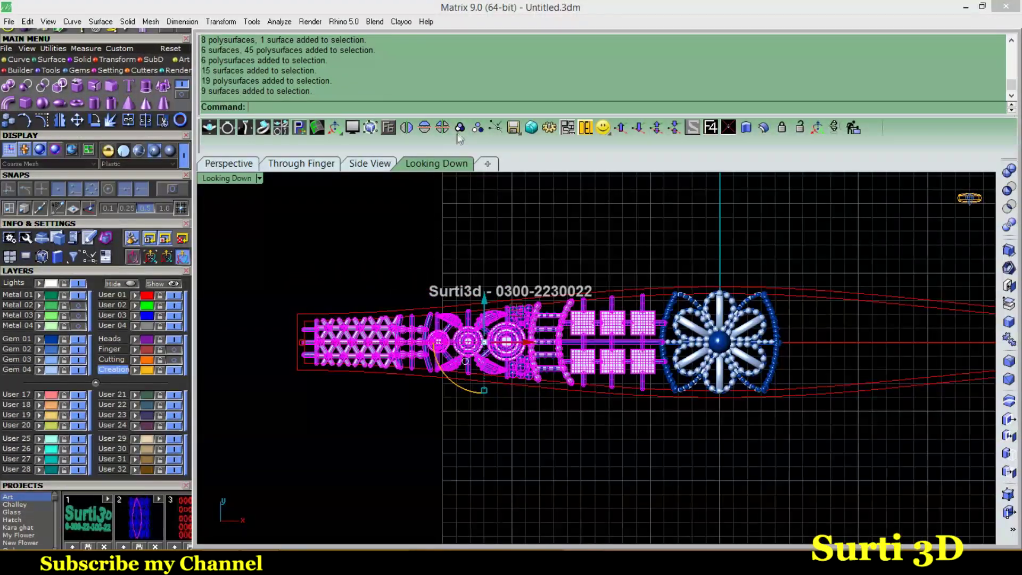
pyautogui.click(406, 130)
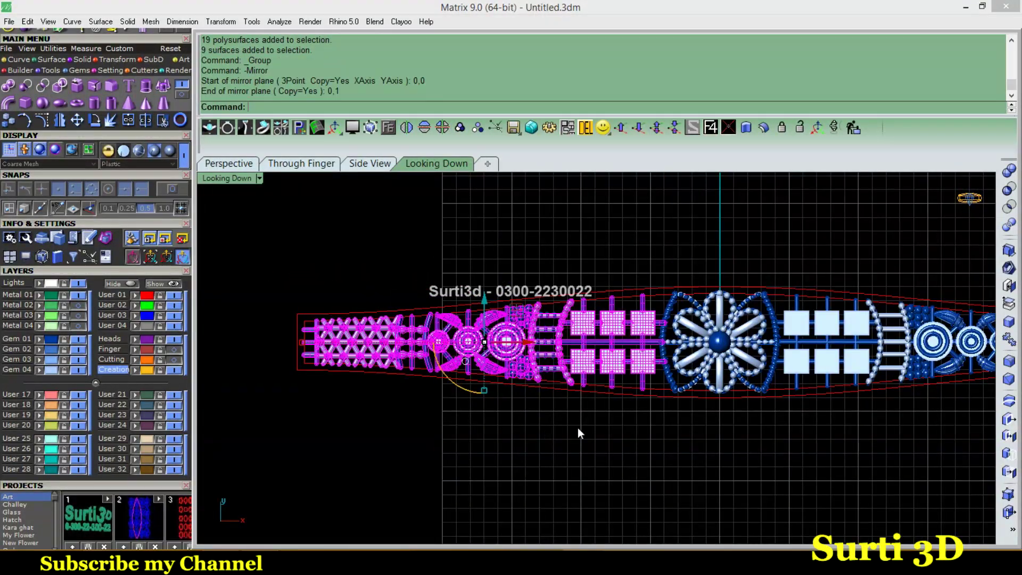
# Select the whole band design, then undo several recent steps
pyautogui.hotkey('ctrl', 'a')
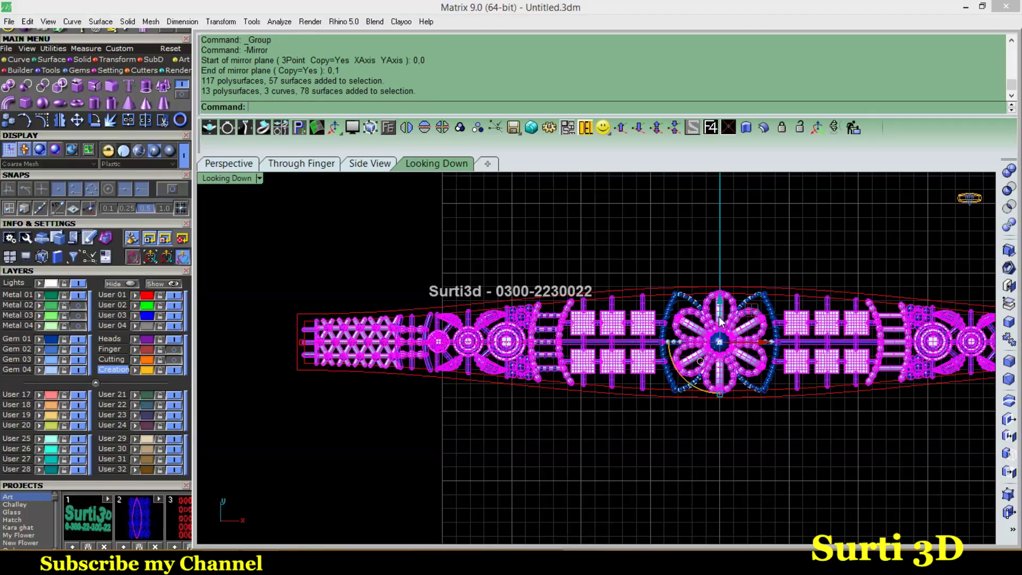
pyautogui.scroll(-2, 721, 321)
pyautogui.scroll(-3, 832, 369)
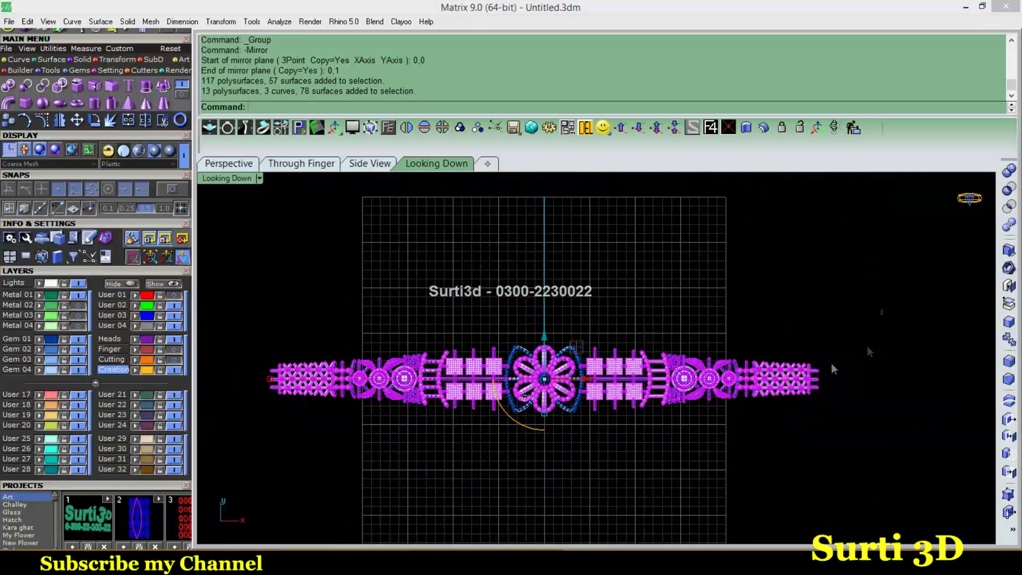
pyautogui.moveTo(885, 309); pyautogui.dragTo(258, 491)
pyautogui.hotkey('ctrl', 'z')
pyautogui.hotkey('ctrl', 'z')
pyautogui.hotkey('ctrl', 'z')
pyautogui.hotkey('ctrl', 'z')
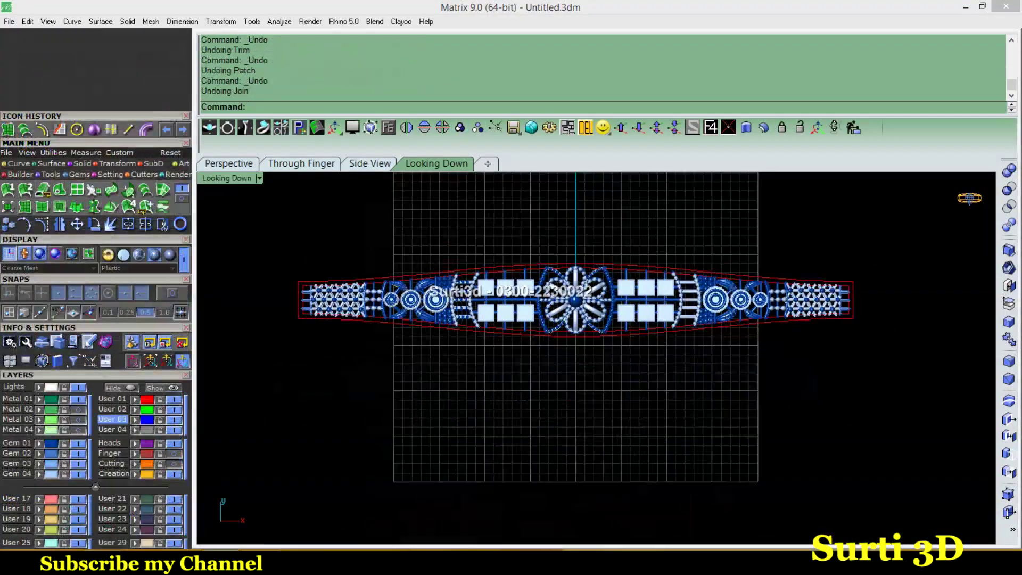
# Loft the outline into a surface and offset it into a 0.6-thick solid base plate
pyautogui.scroll(2, 432, 377)
pyautogui.scroll(2, 432, 377)
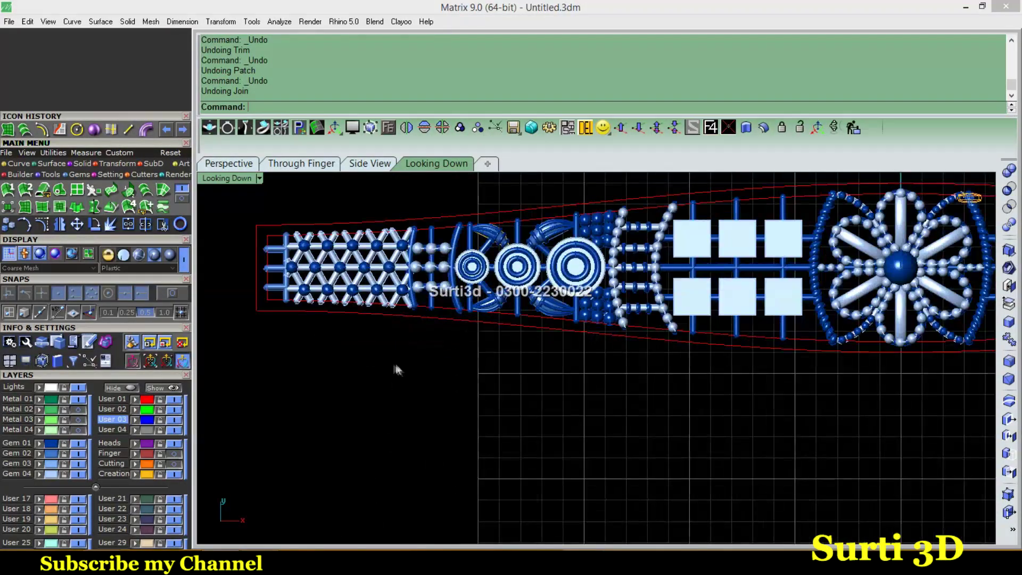
pyautogui.scroll(2, 395, 366)
pyautogui.scroll(-2, 509, 291)
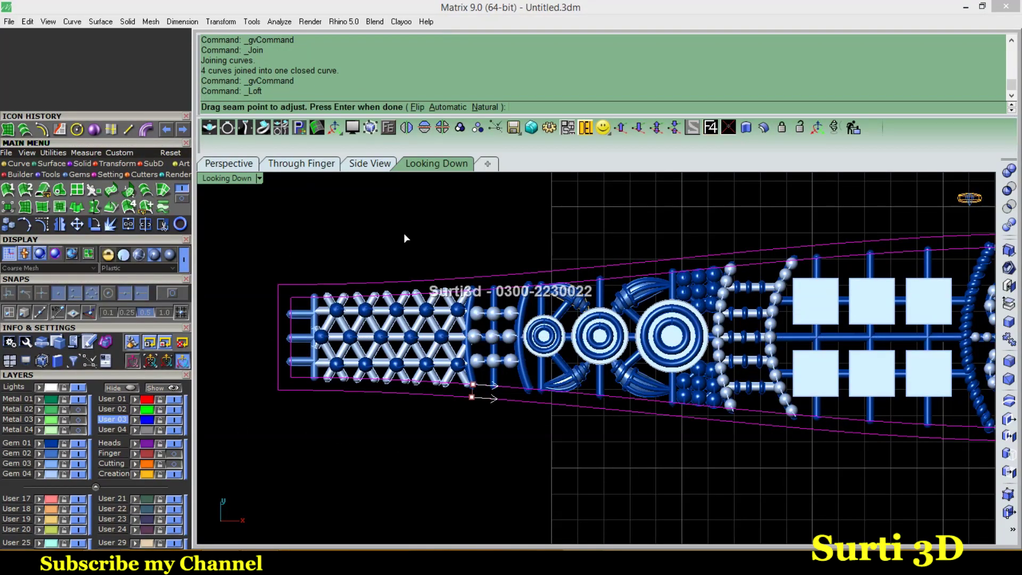
pyautogui.press('Return')
pyautogui.press('Return')
pyautogui.scroll(3, 325, 322)
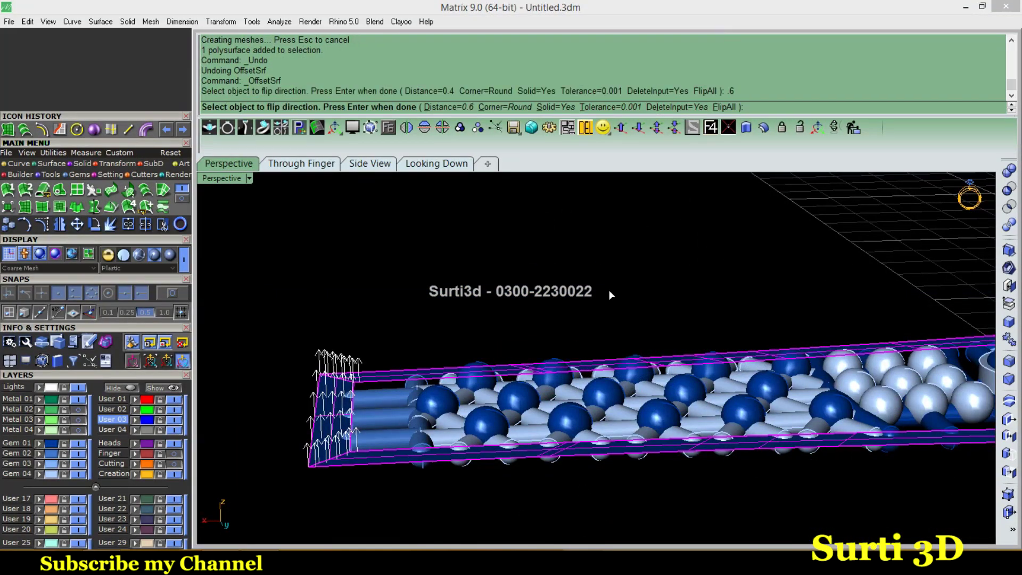
pyautogui.press('Return')
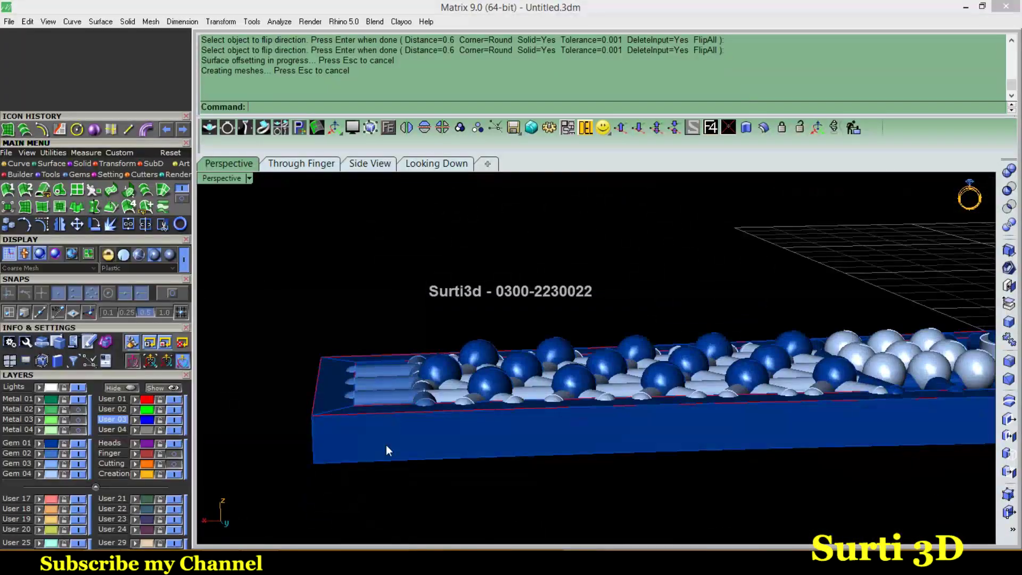
pyautogui.click(388, 443)
pyautogui.hotkey('ctrl', 'Tab')
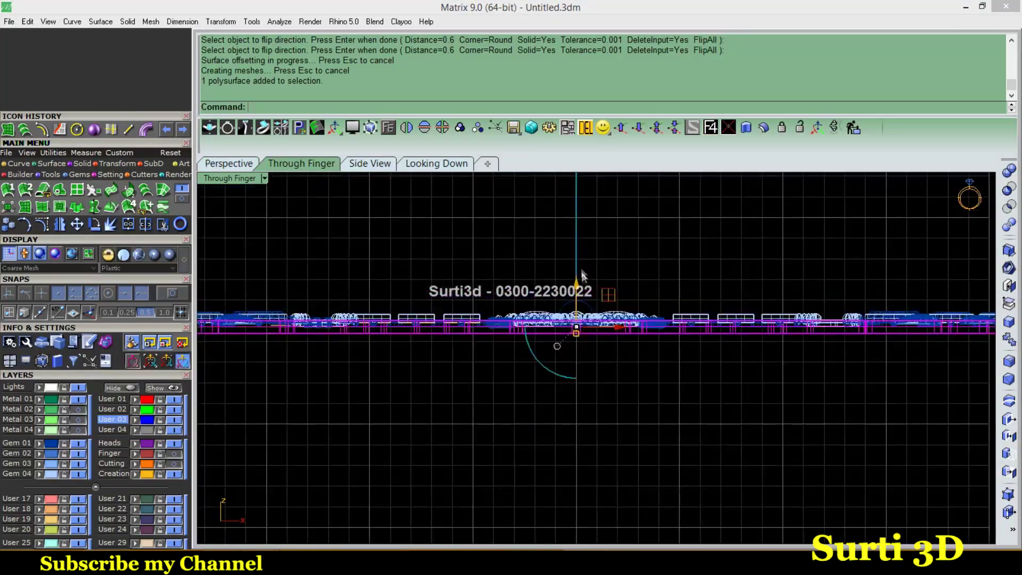
# Shift the base plate 0.140 vertically, group the whole band, and hide the Metal 04 layer
pyautogui.moveTo(569, 355); pyautogui.dragTo(569, 359)
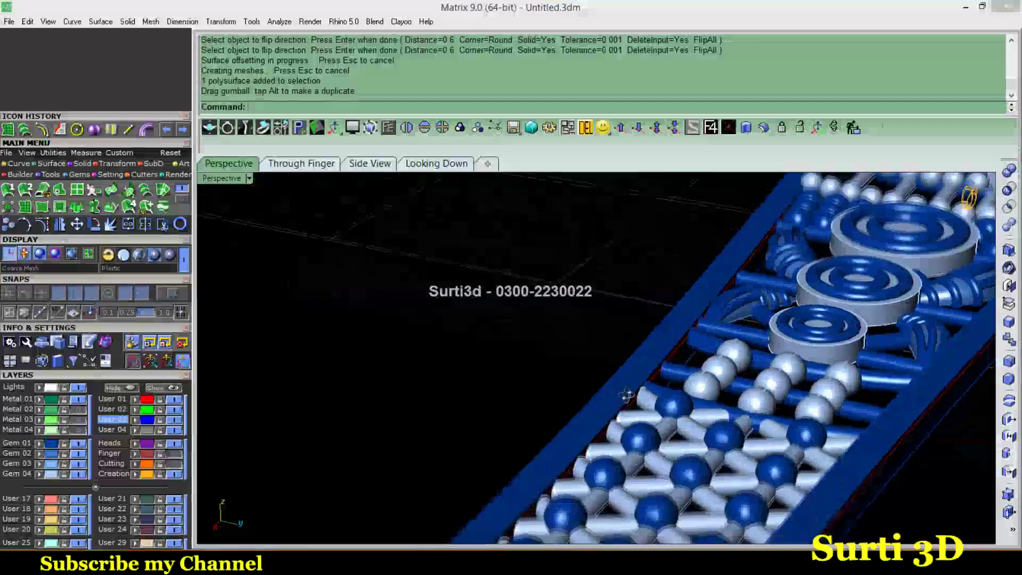
pyautogui.moveTo(626, 395); pyautogui.dragTo(593, 375, button='right')
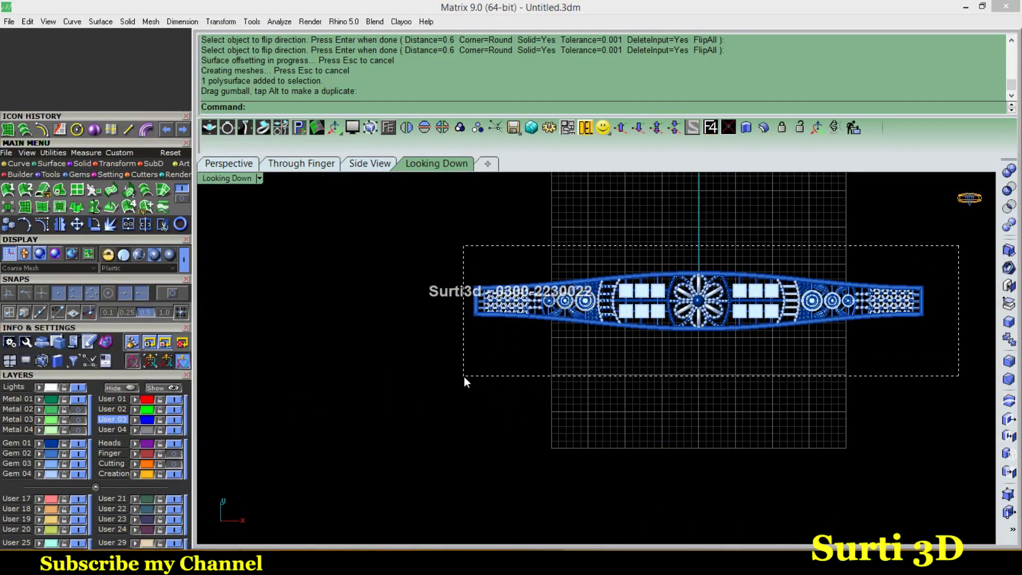
pyautogui.moveTo(464, 375); pyautogui.dragTo(464, 375)
pyautogui.hotkey('ctrl', 'g')
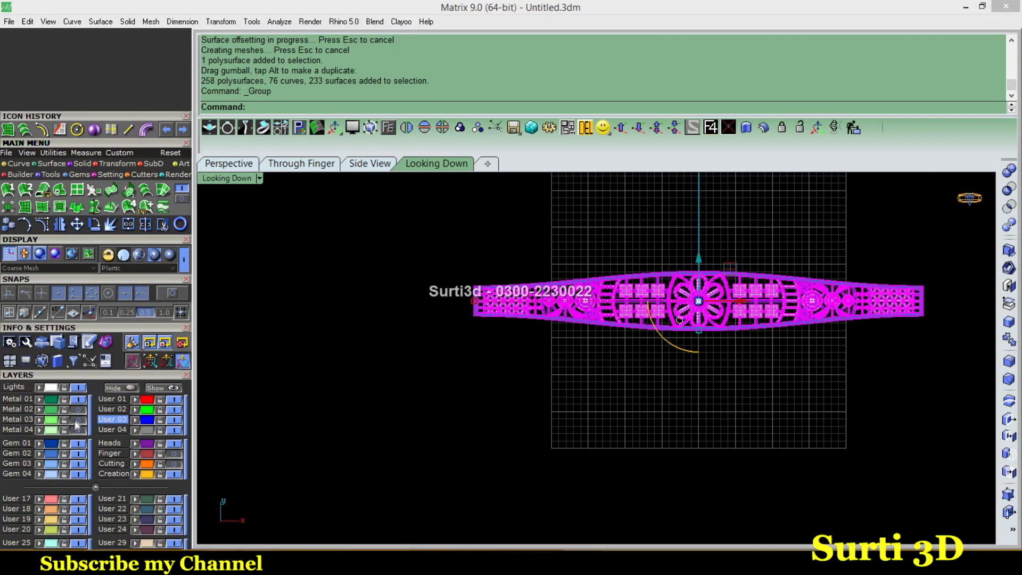
pyautogui.click(78, 430)
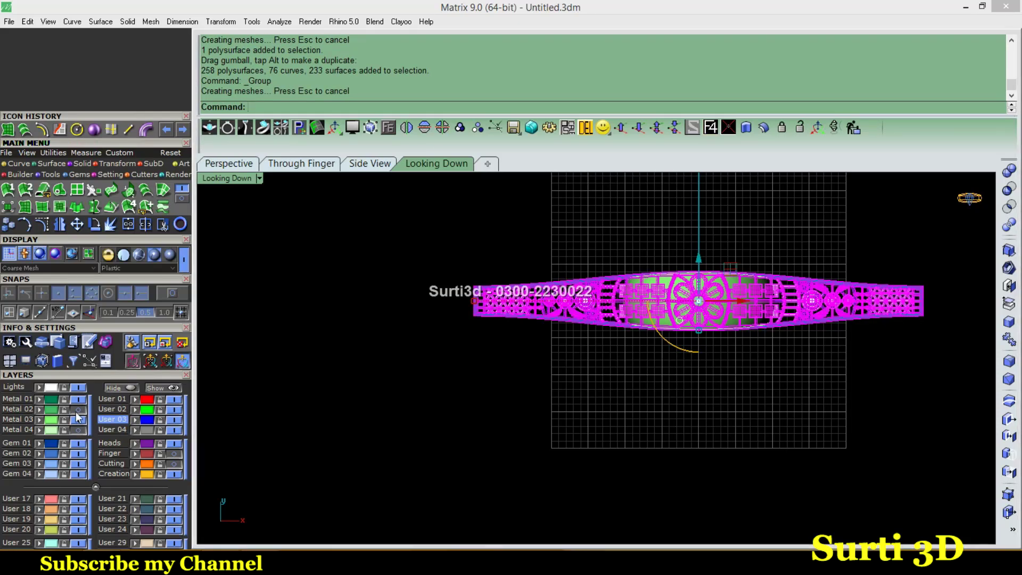
# Select the flat base surface in Perspective and view it edge-on in the through-finger view
pyautogui.click(245, 168)
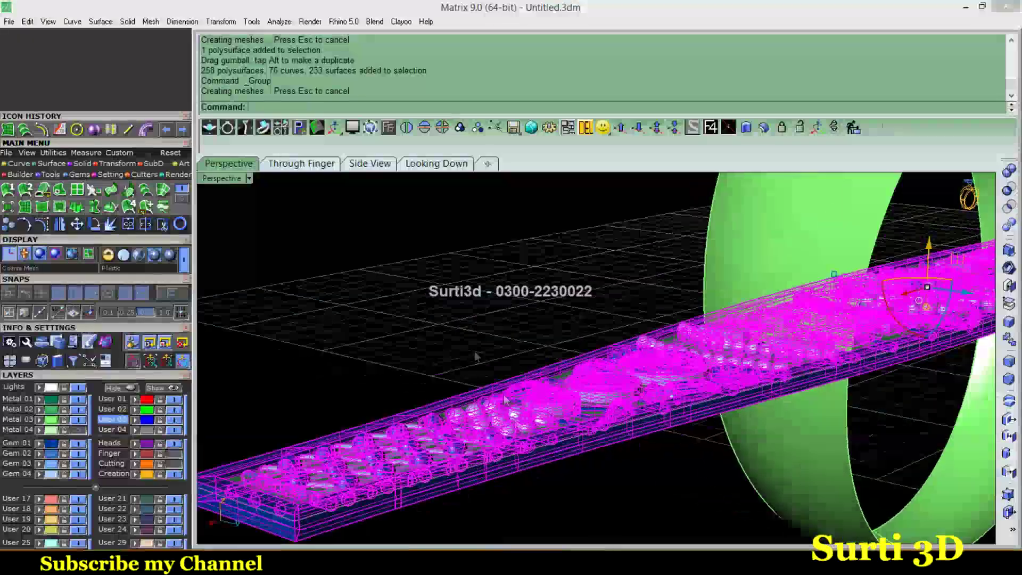
pyautogui.press('Escape')
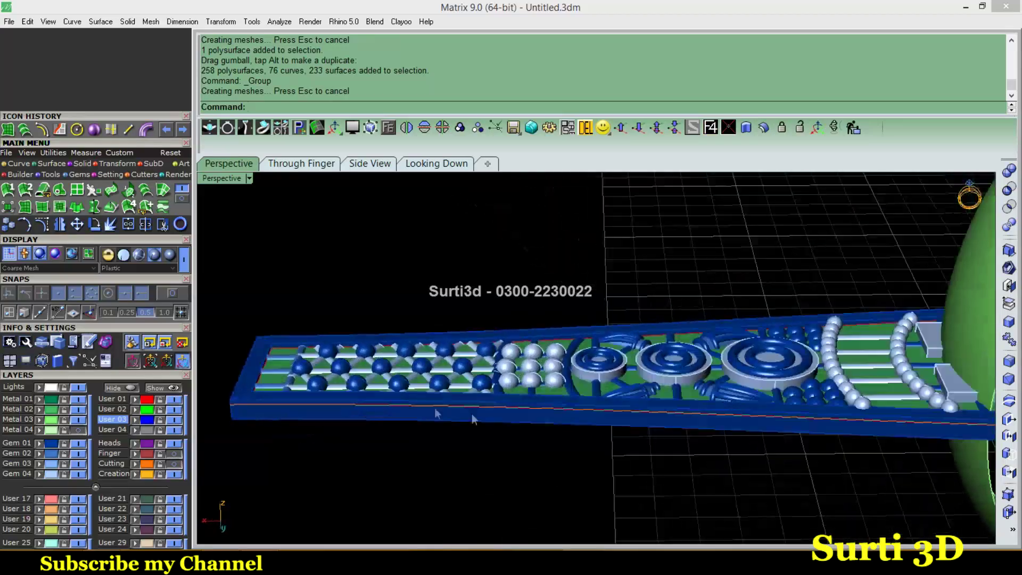
pyautogui.scroll(5, 532, 383)
pyautogui.click(595, 367)
pyautogui.hotkey('ctrl', 'Tab')
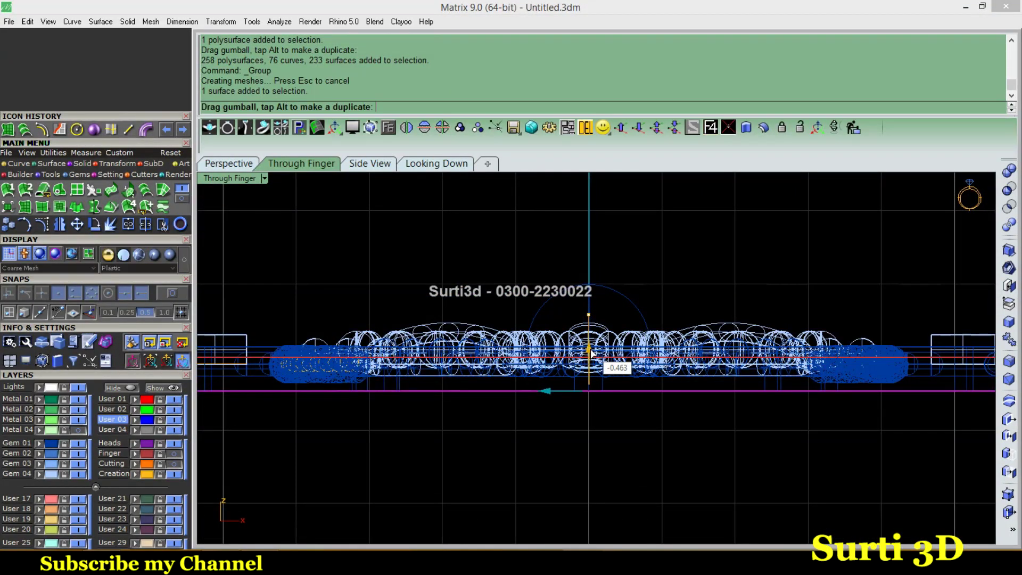
# Lower the base surface beneath the band and select the whole band design
pyautogui.moveTo(591, 353); pyautogui.dragTo(595, 372)
pyautogui.hotkey('ctrl', 'Tab')
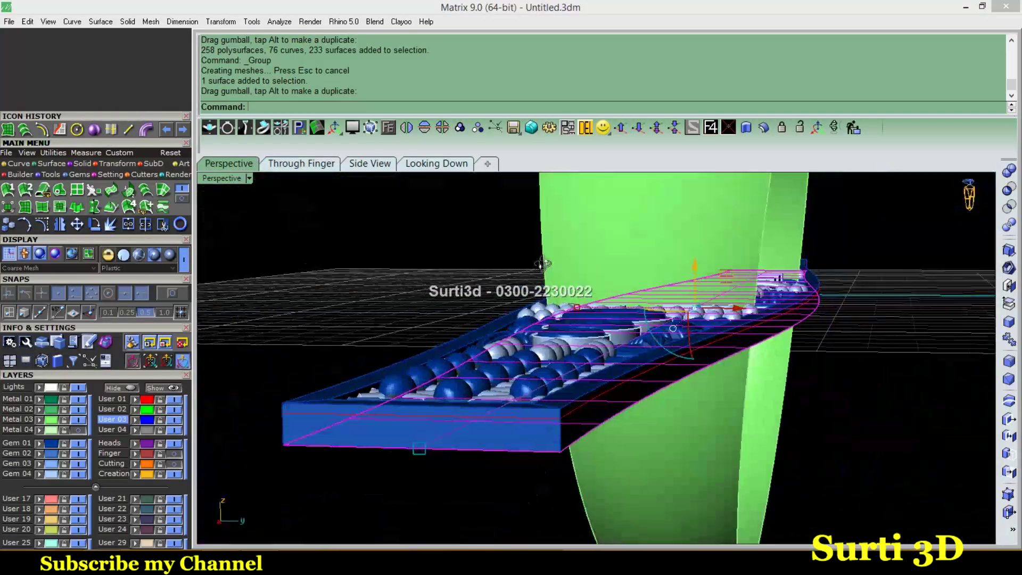
pyautogui.moveTo(542, 263); pyautogui.dragTo(525, 493, button='right')
pyautogui.click(524, 493)
# Flow the design from the base surface onto the cylinder and hide the flat original
pyautogui.click(78, 174)
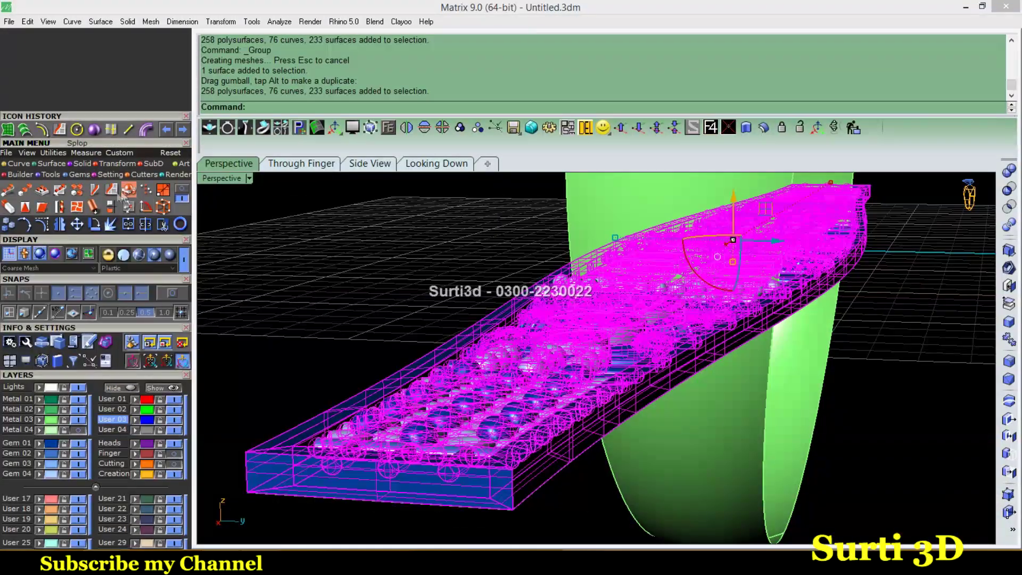
pyautogui.click(127, 190)
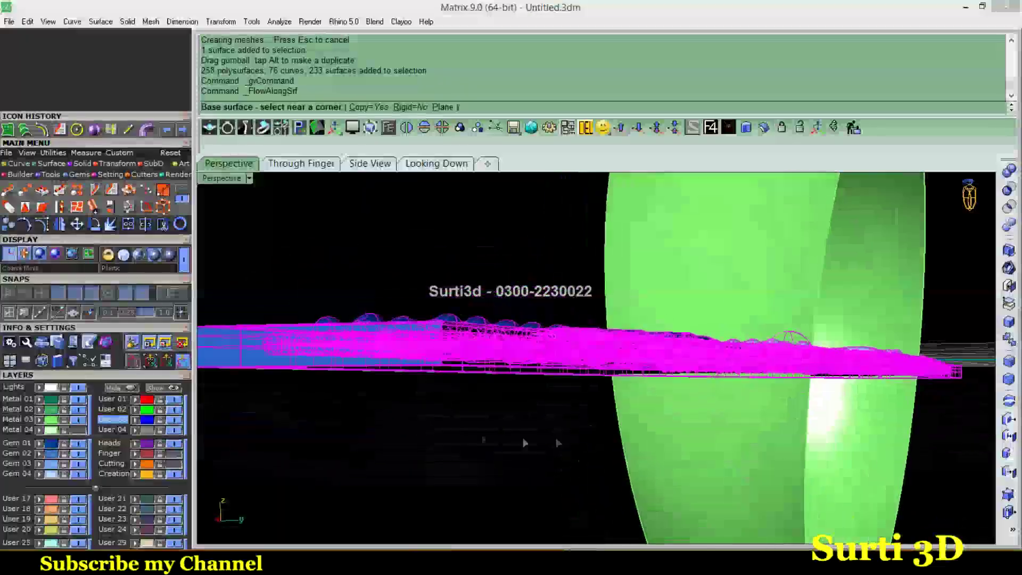
pyautogui.scroll(3, 456, 359)
pyautogui.click(457, 359)
pyautogui.scroll(-5, 458, 360)
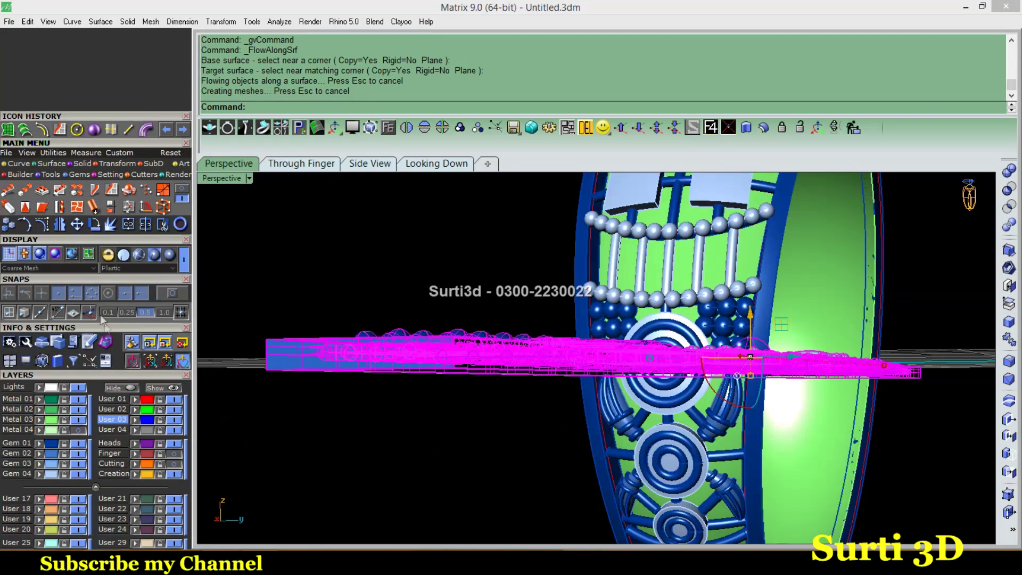
pyautogui.click(115, 388)
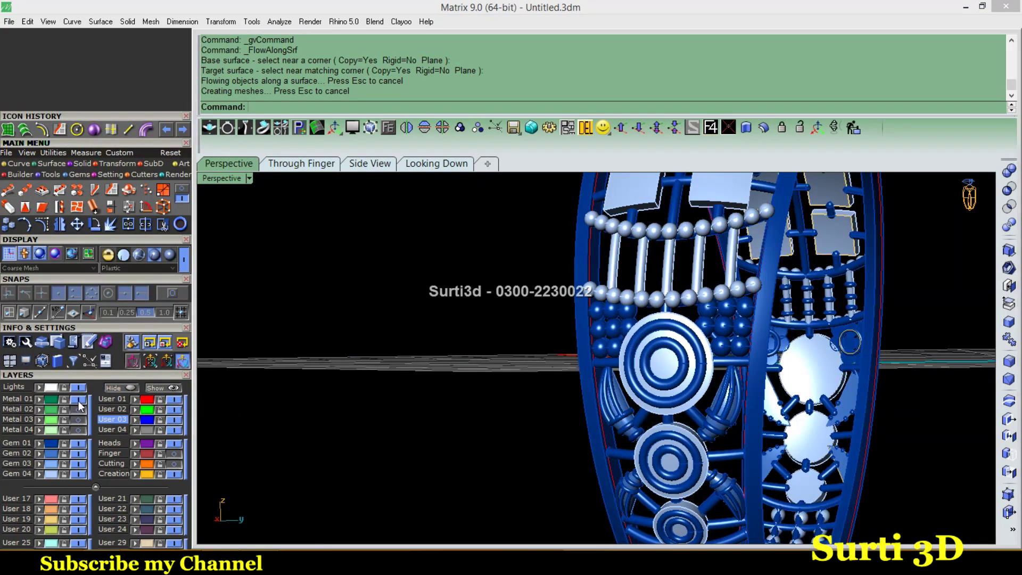
pyautogui.moveTo(479, 420); pyautogui.dragTo(531, 426, button='right')
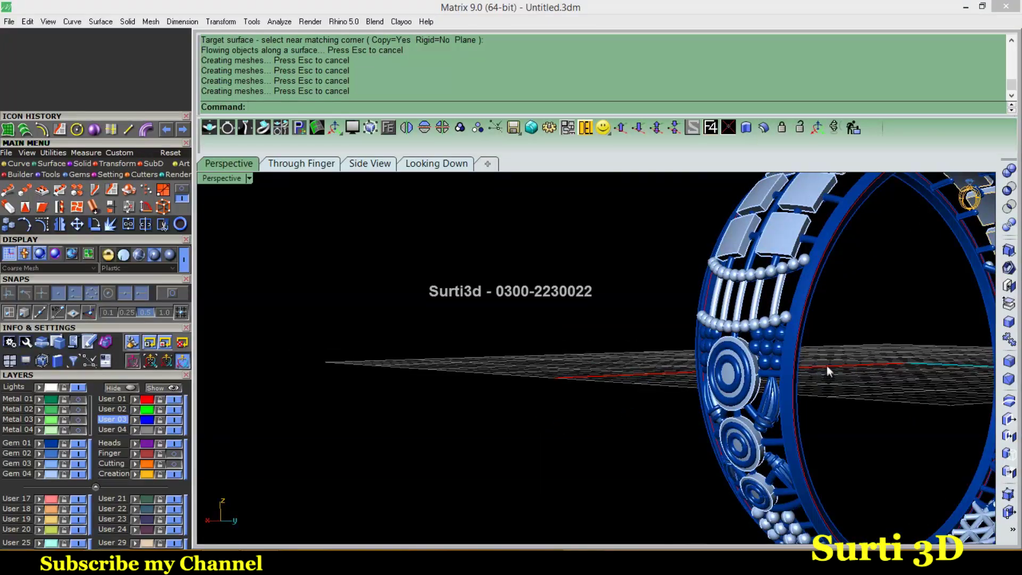
pyautogui.moveTo(826, 366)
pyautogui.mouseDown(button='right')
pyautogui.moveTo(662, 338)
pyautogui.moveTo(599, 315)
pyautogui.mouseUp(button='right')
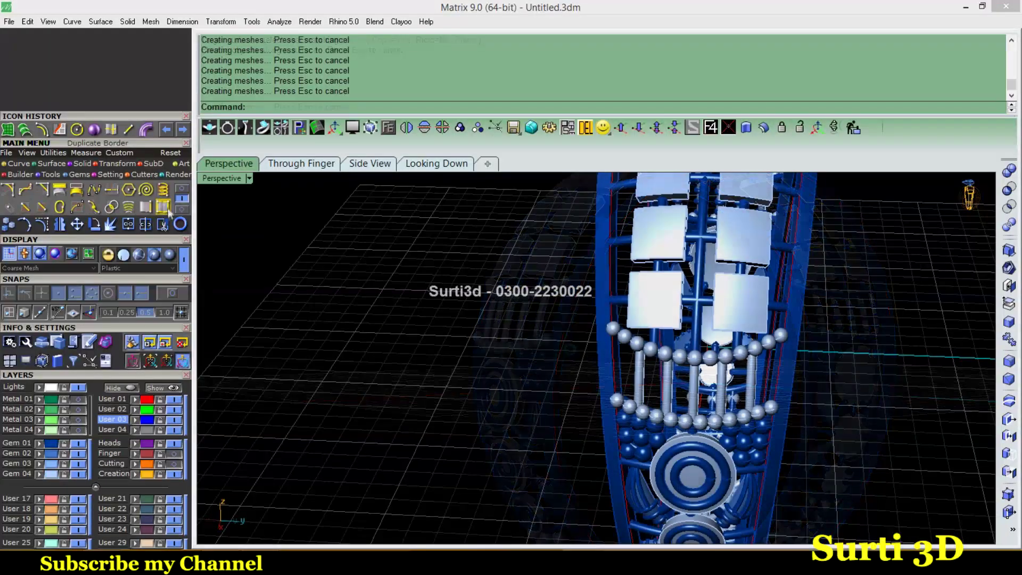
# Extract an isocurve along the ring band's edge
pyautogui.click(164, 207)
pyautogui.scroll(3, 790, 294)
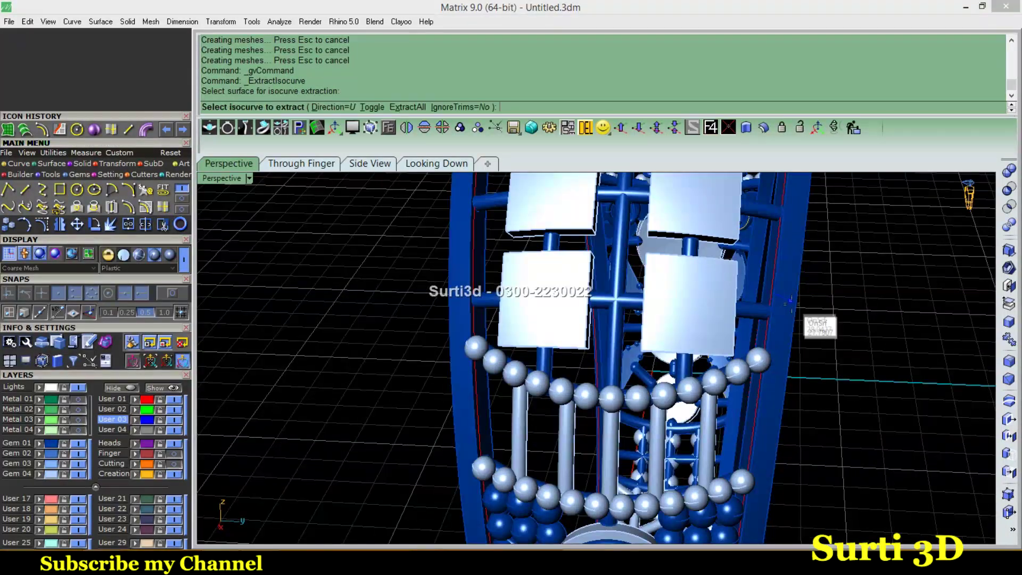
pyautogui.scroll(3, 764, 348)
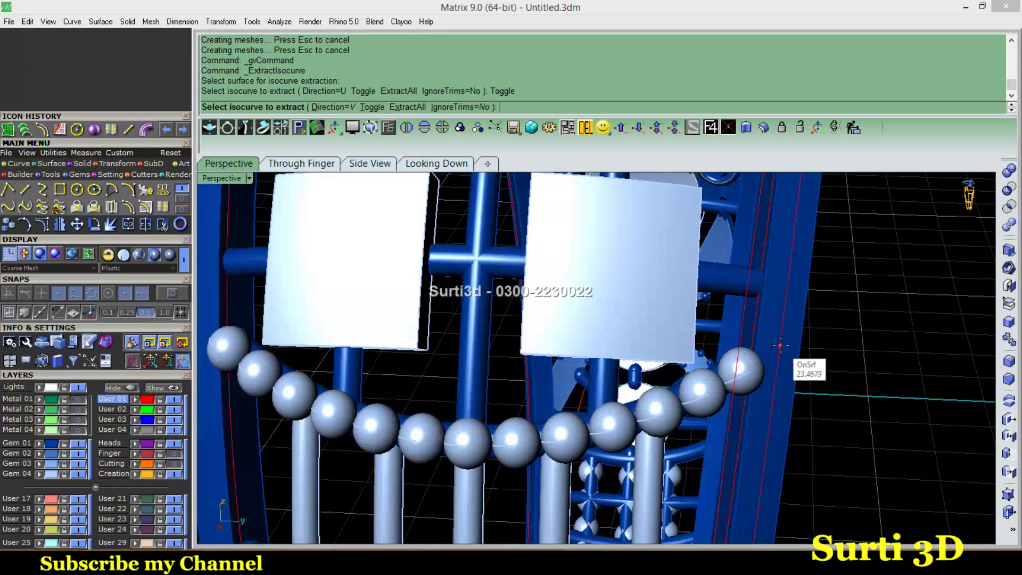
pyautogui.click(780, 344)
pyautogui.press('Return')
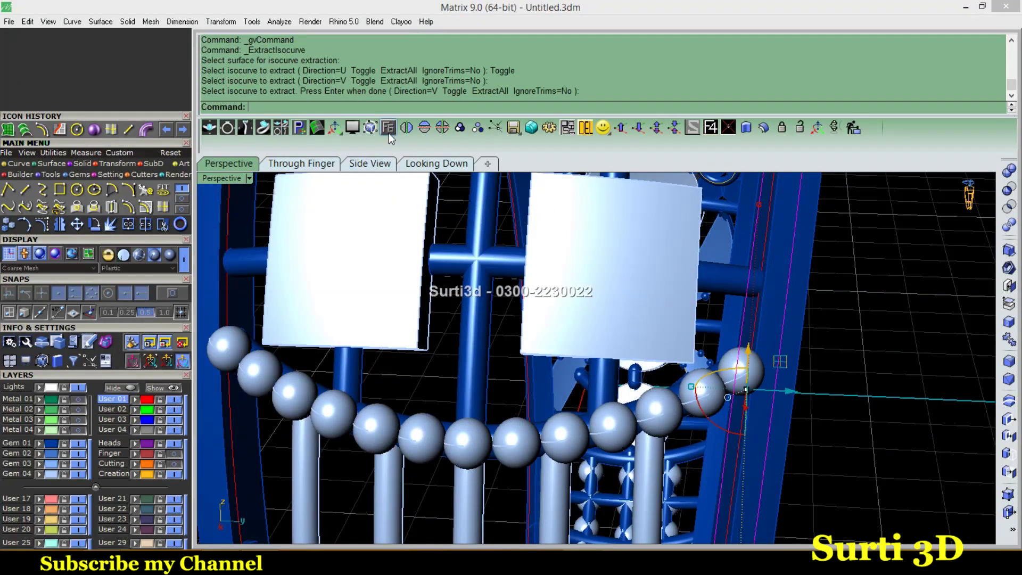
# Run Bead on Curve along the extracted isocurve with a 0.6 mm bead size
pyautogui.click(389, 133)
pyautogui.click(432, 226)
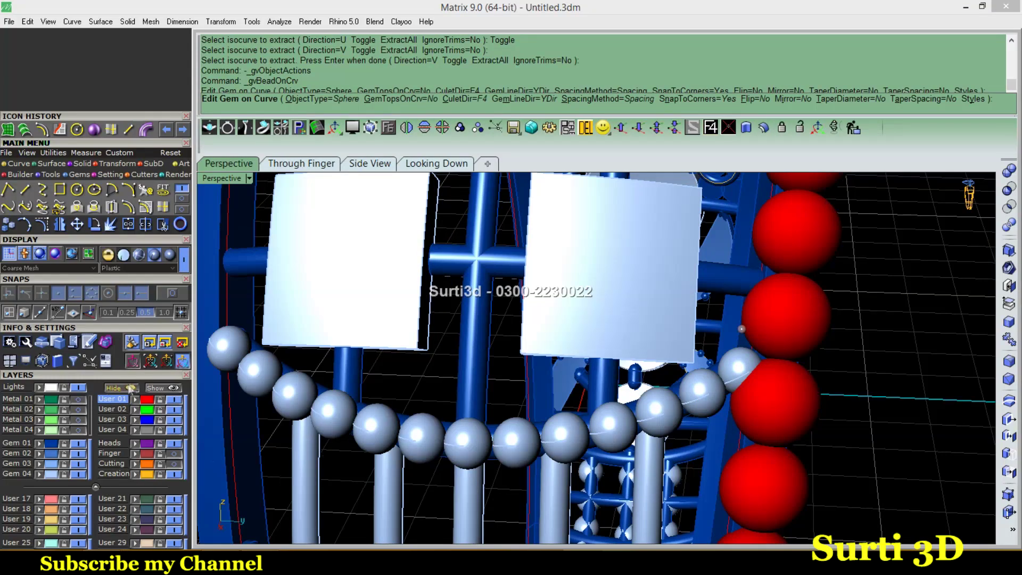
pyautogui.scroll(-3, 171, 139)
pyautogui.scroll(-8, 142, 494)
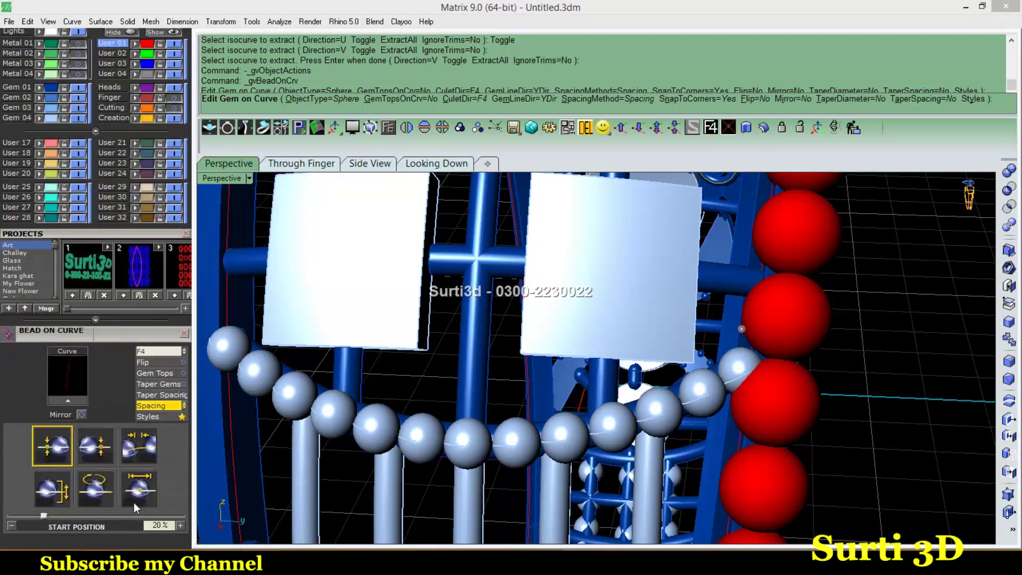
pyautogui.write('0.6')
pyautogui.press('Return')
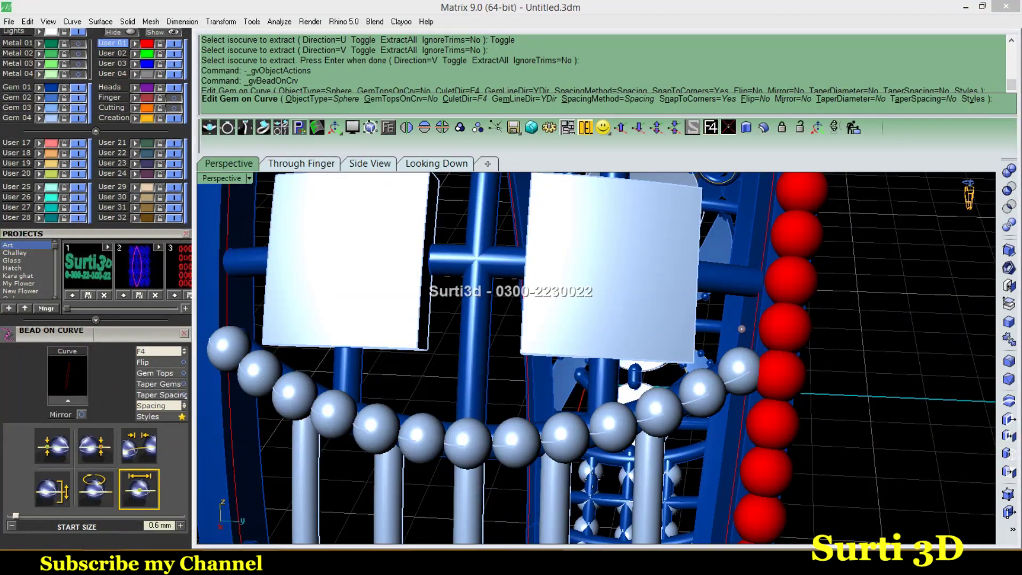
pyautogui.moveTo(585, 373); pyautogui.dragTo(677, 391, button='right')
# Adjust the bead row's start position and set a 0.1 mm Z offset
pyautogui.click(59, 459)
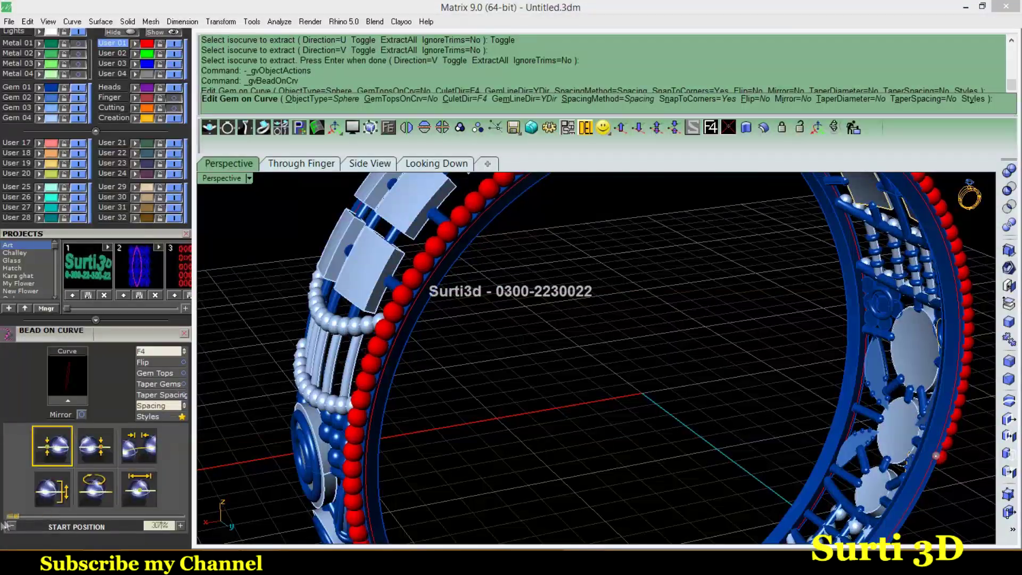
pyautogui.moveTo(419, 456); pyautogui.dragTo(438, 413, button='right')
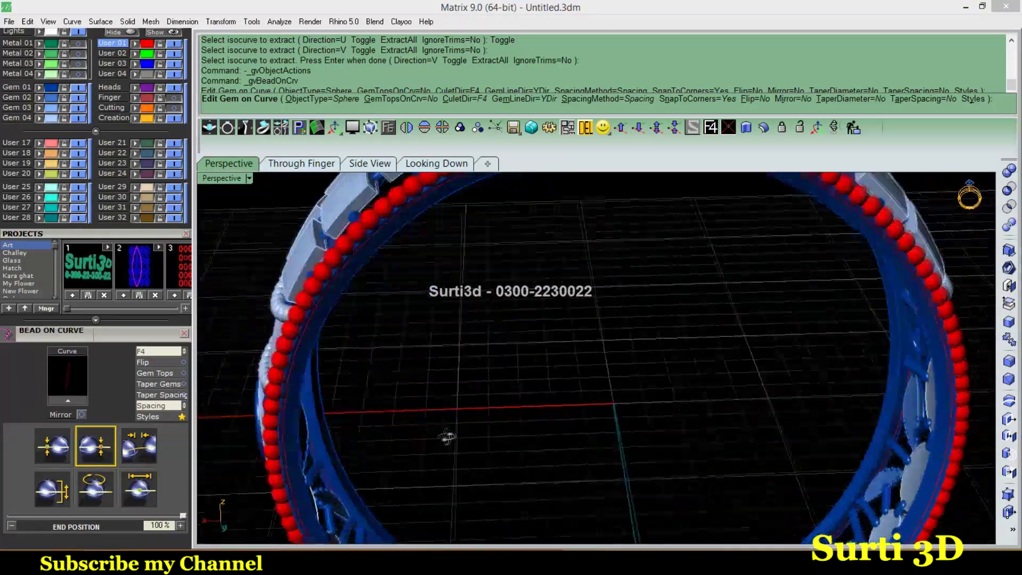
pyautogui.moveTo(522, 228); pyautogui.dragTo(616, 229, button='right')
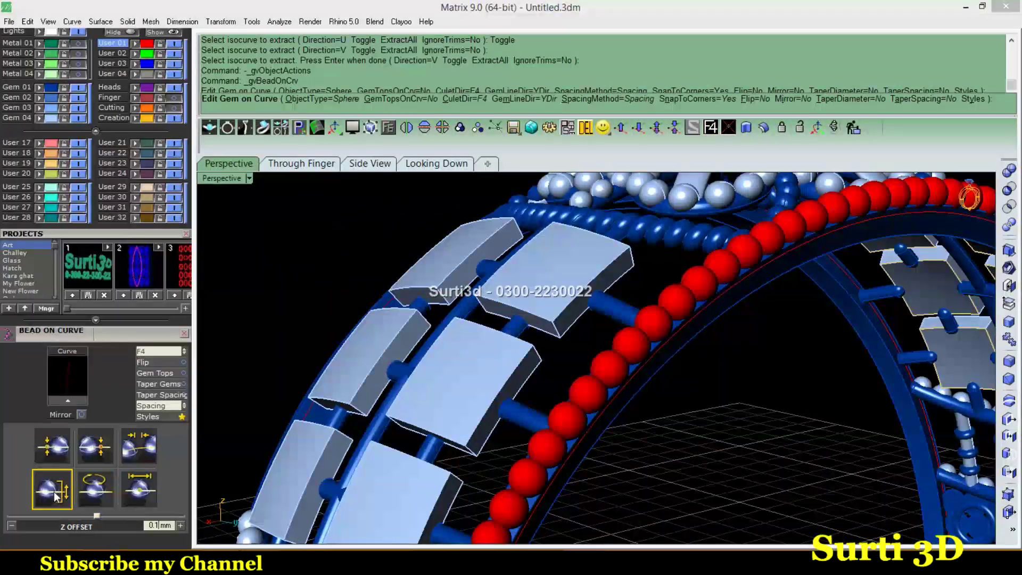
pyautogui.click(52, 489)
pyautogui.moveTo(600, 466)
pyautogui.mouseDown(button='right')
pyautogui.moveTo(547, 484)
pyautogui.moveTo(540, 456)
pyautogui.mouseUp(button='right')
pyautogui.moveTo(541, 402)
pyautogui.mouseDown(button='right')
pyautogui.moveTo(591, 418)
pyautogui.moveTo(797, 379)
pyautogui.moveTo(772, 425)
pyautogui.mouseUp(button='right')
pyautogui.click(797, 379)
pyautogui.scroll(-3, 771, 425)
pyautogui.scroll(5, 762, 497)
# Nudge the red bead row slightly sideways with the gumball
pyautogui.scroll(3, 762, 498)
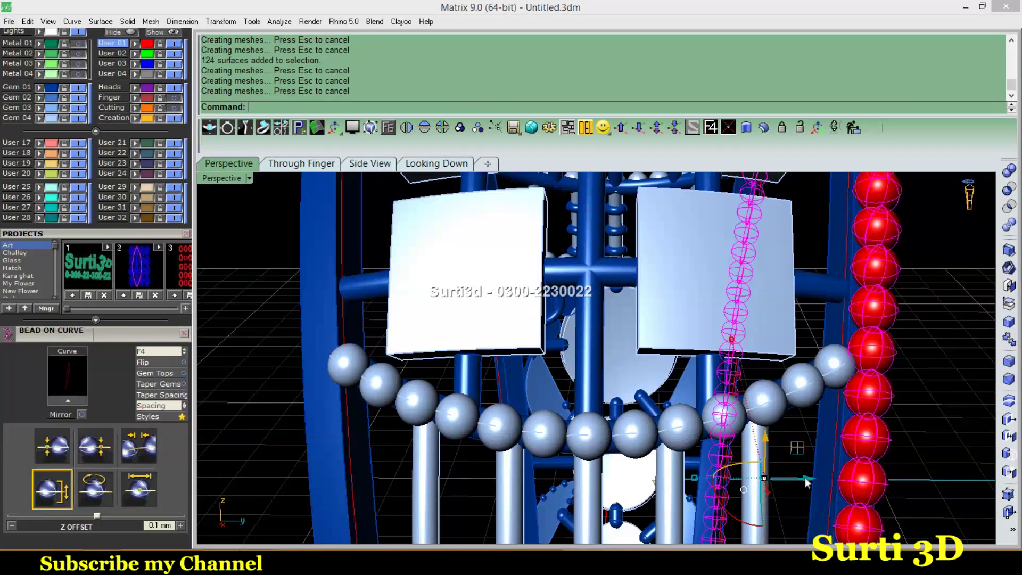
pyautogui.moveTo(805, 478); pyautogui.dragTo(807, 483)
pyautogui.hotkey('ctrl', 'a')
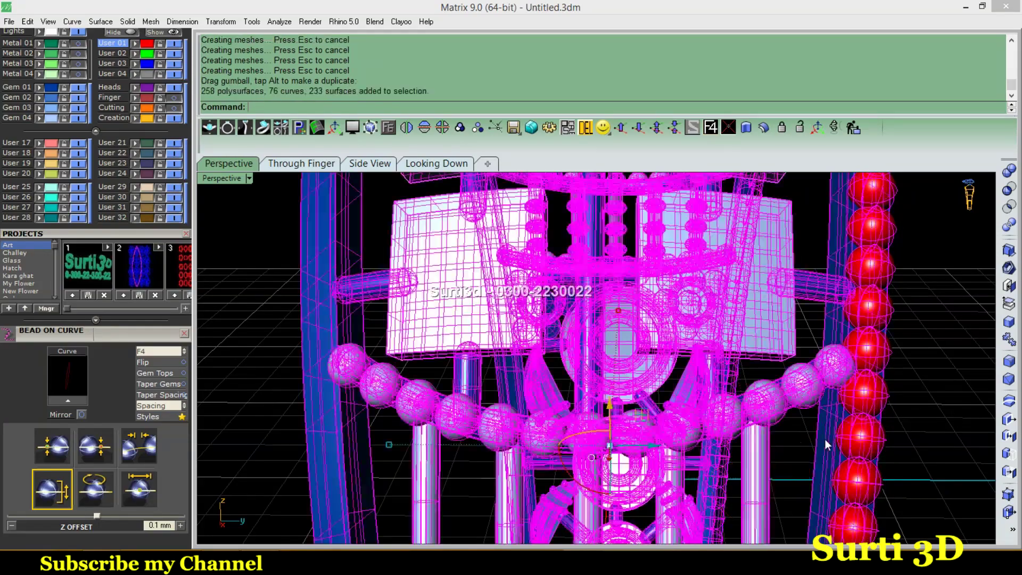
pyautogui.press('Escape')
# Mirror the red bead row onto the ring's opposite edge
pyautogui.moveTo(843, 444)
pyautogui.mouseDown(button='right')
pyautogui.moveTo(869, 445)
pyautogui.moveTo(858, 455)
pyautogui.mouseUp(button='right')
pyautogui.scroll(-3, 858, 454)
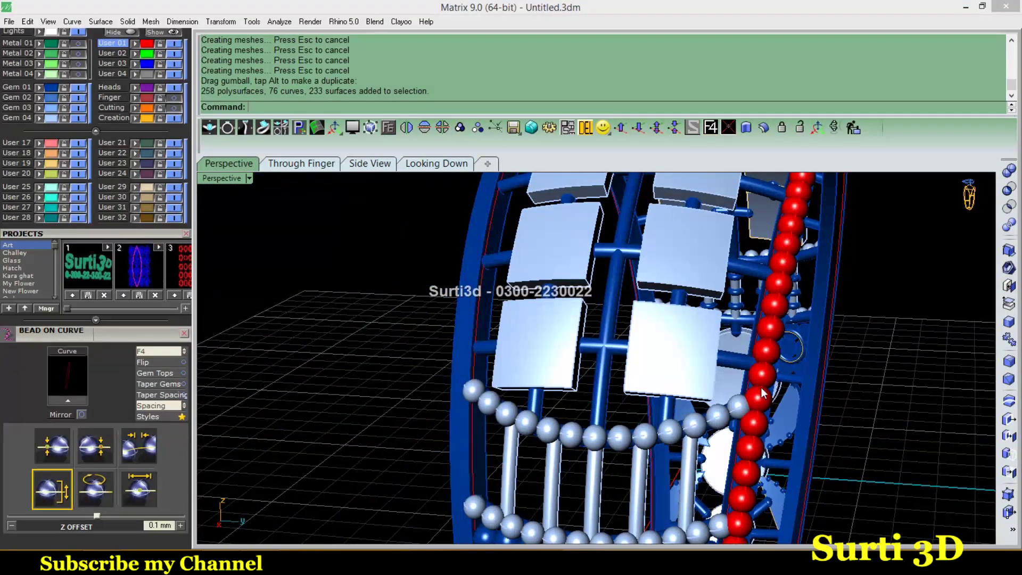
pyautogui.click(747, 425)
pyautogui.click(424, 127)
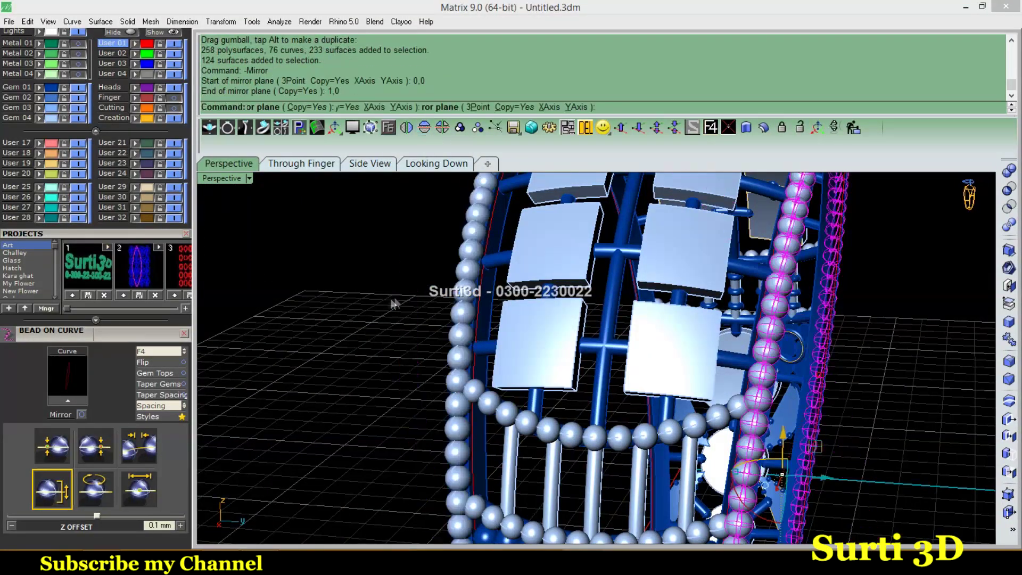
pyautogui.scroll(-2, 571, 313)
pyautogui.scroll(-3, 571, 313)
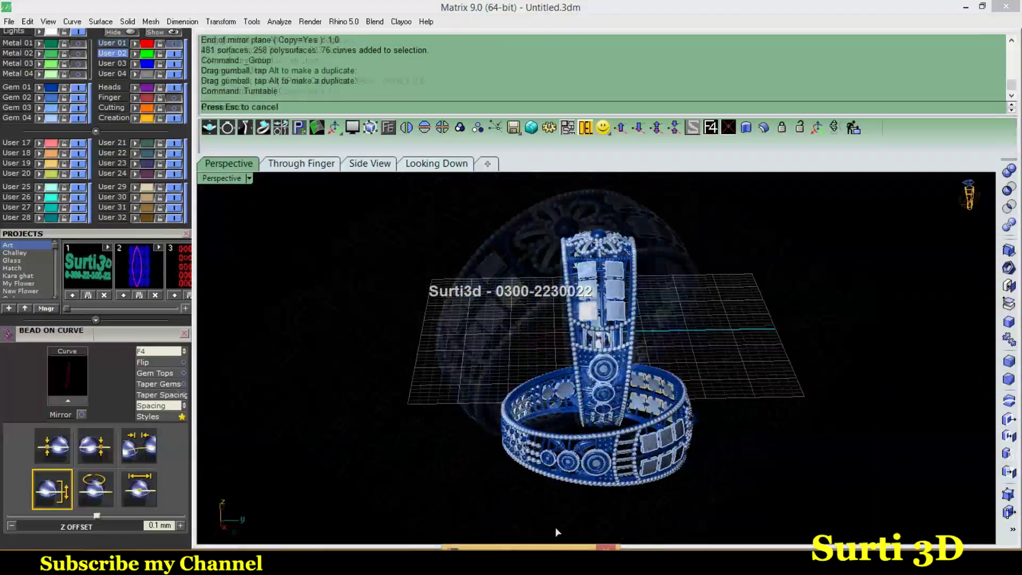